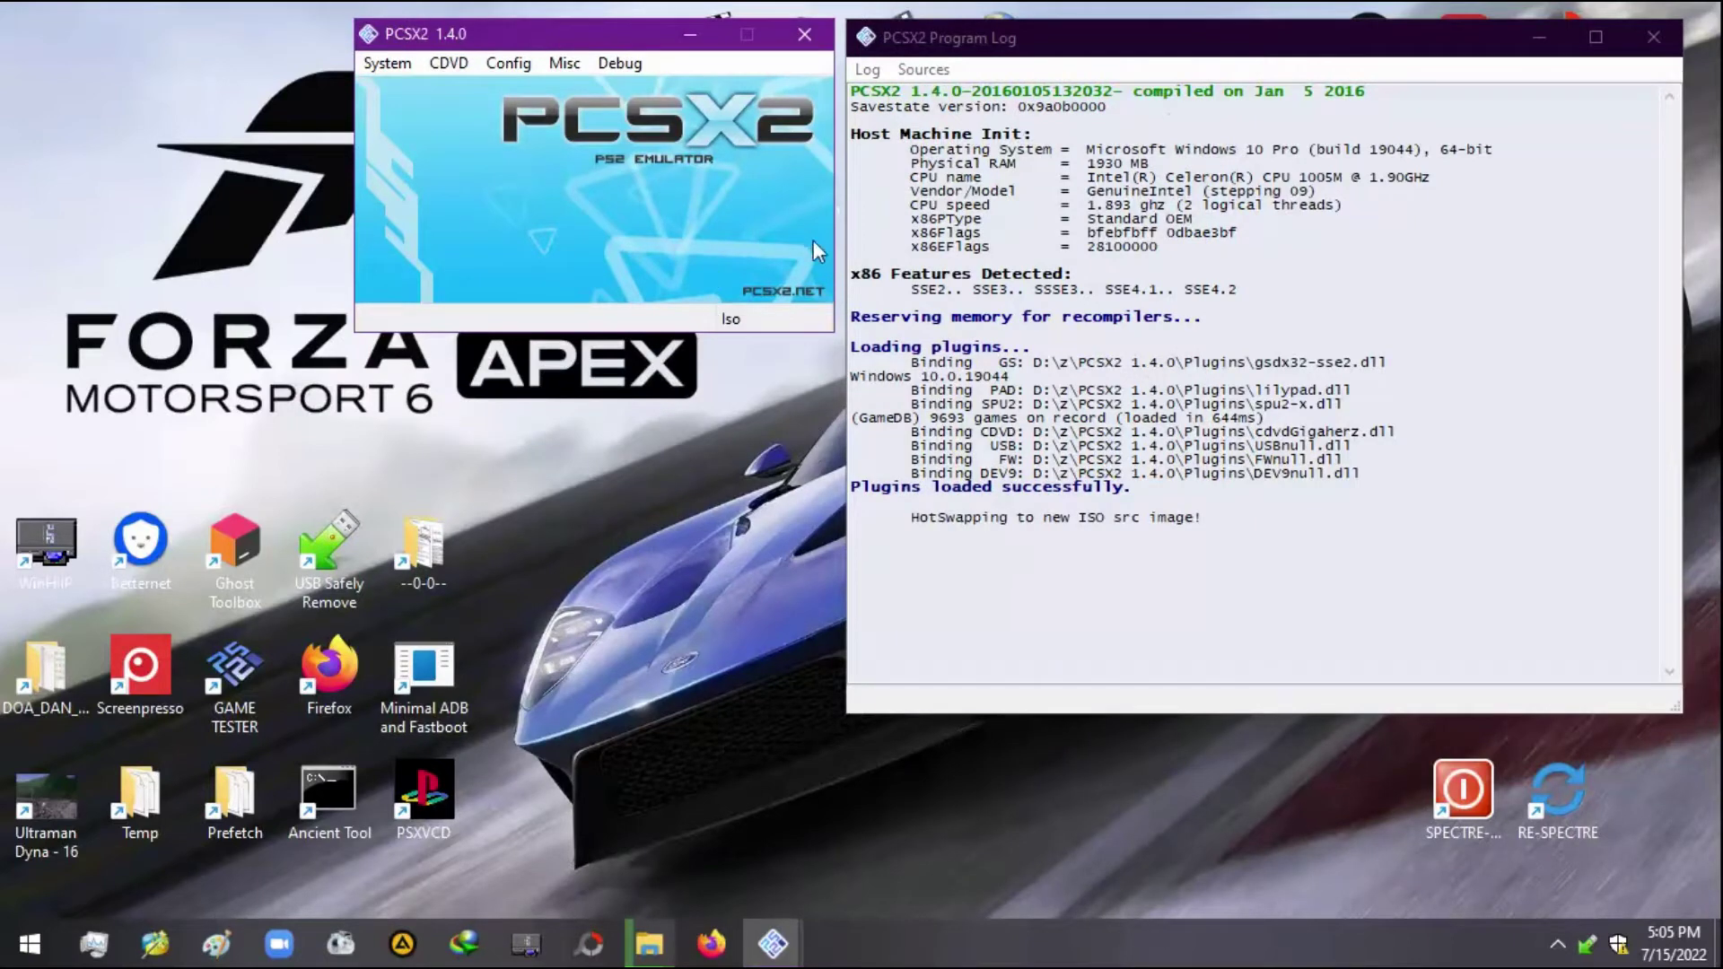
- Fast-boot the loaded game disc and highlight the CDVD read error line in the program log
left_click(384, 63)
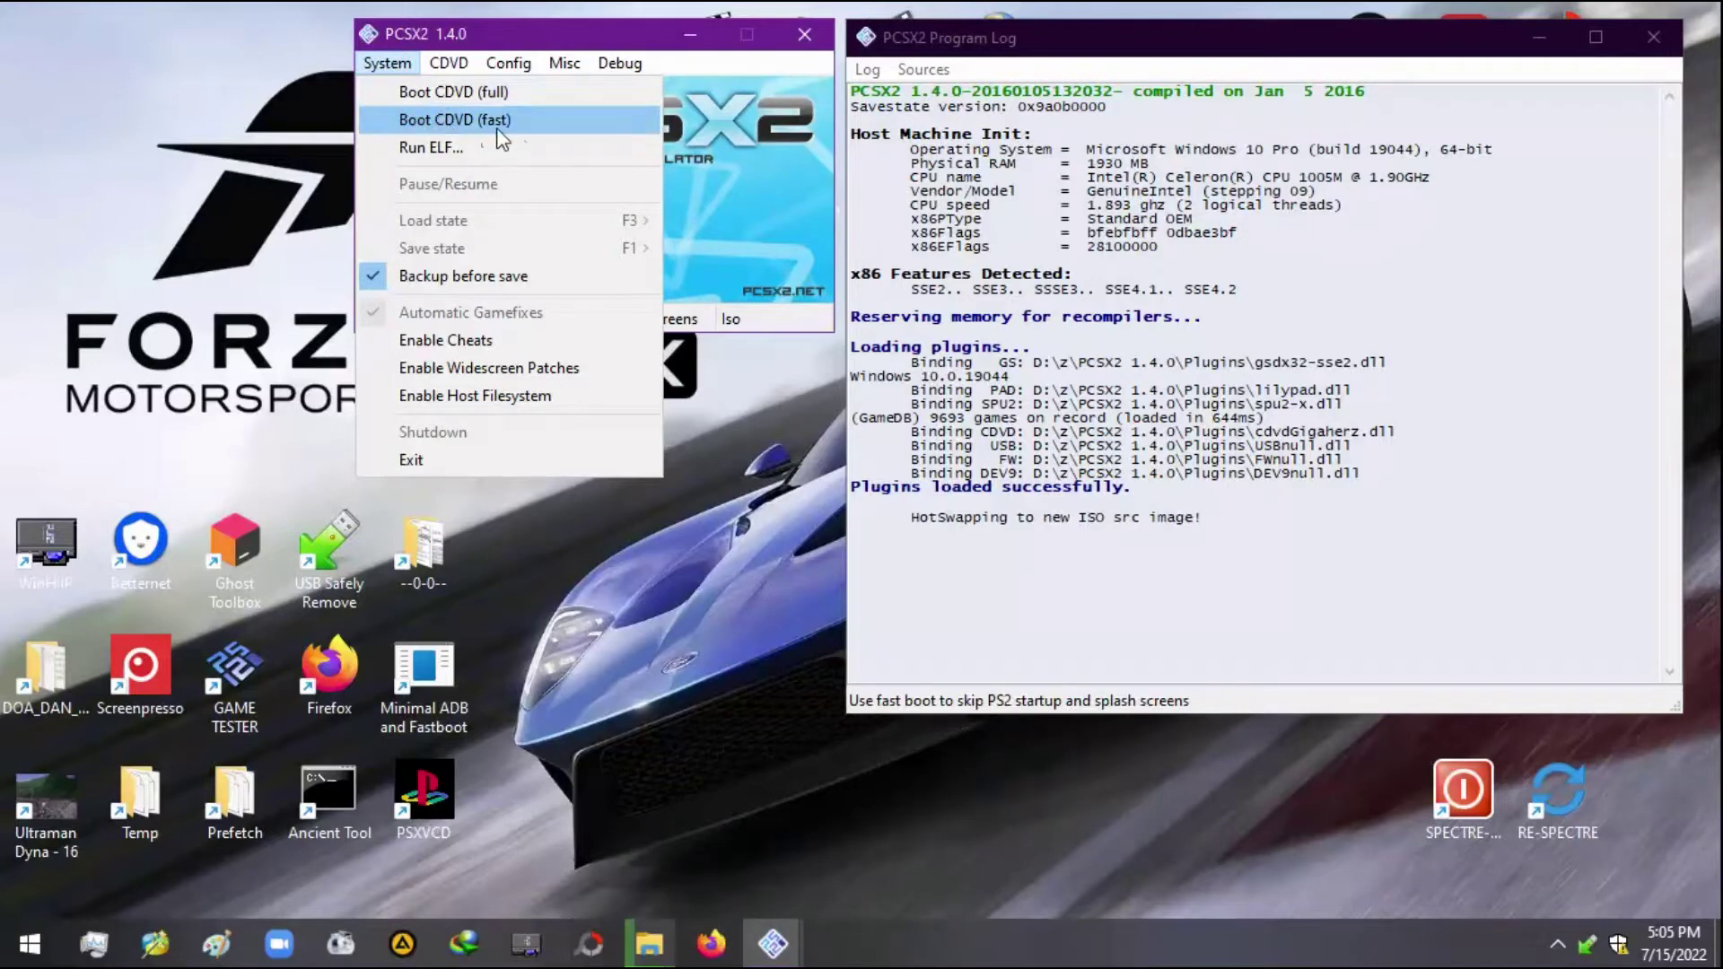
left_click(431, 124)
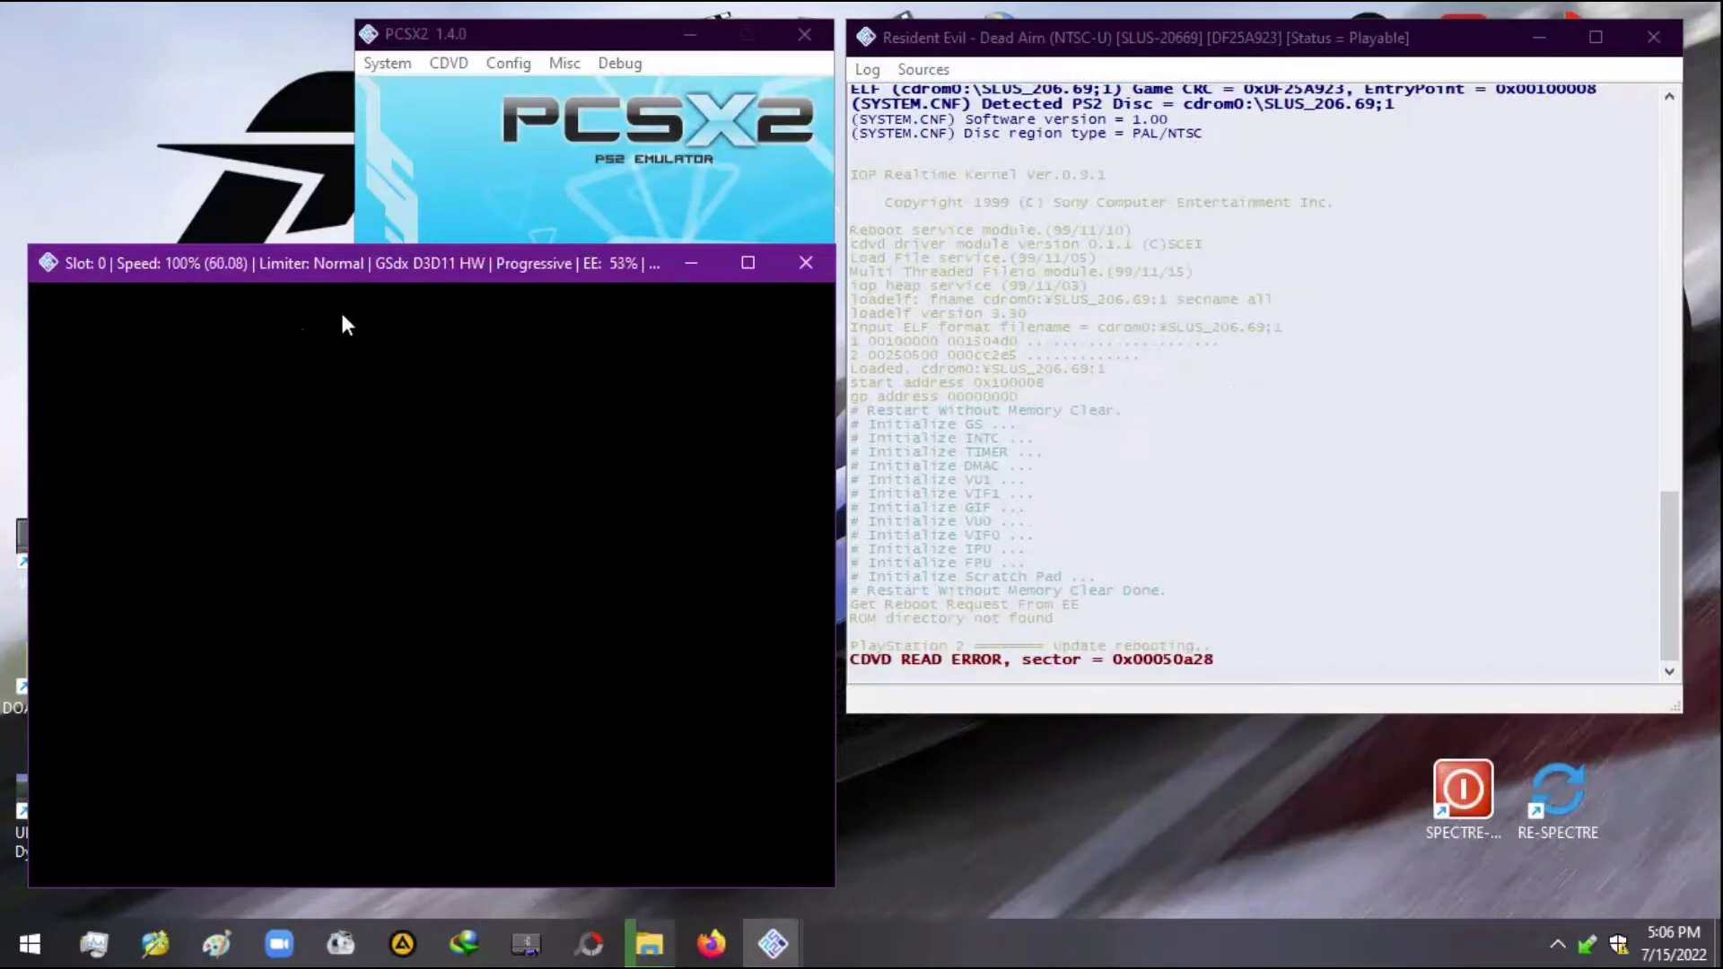
left_click(858, 665)
left_click_drag(1216, 659, 853, 662)
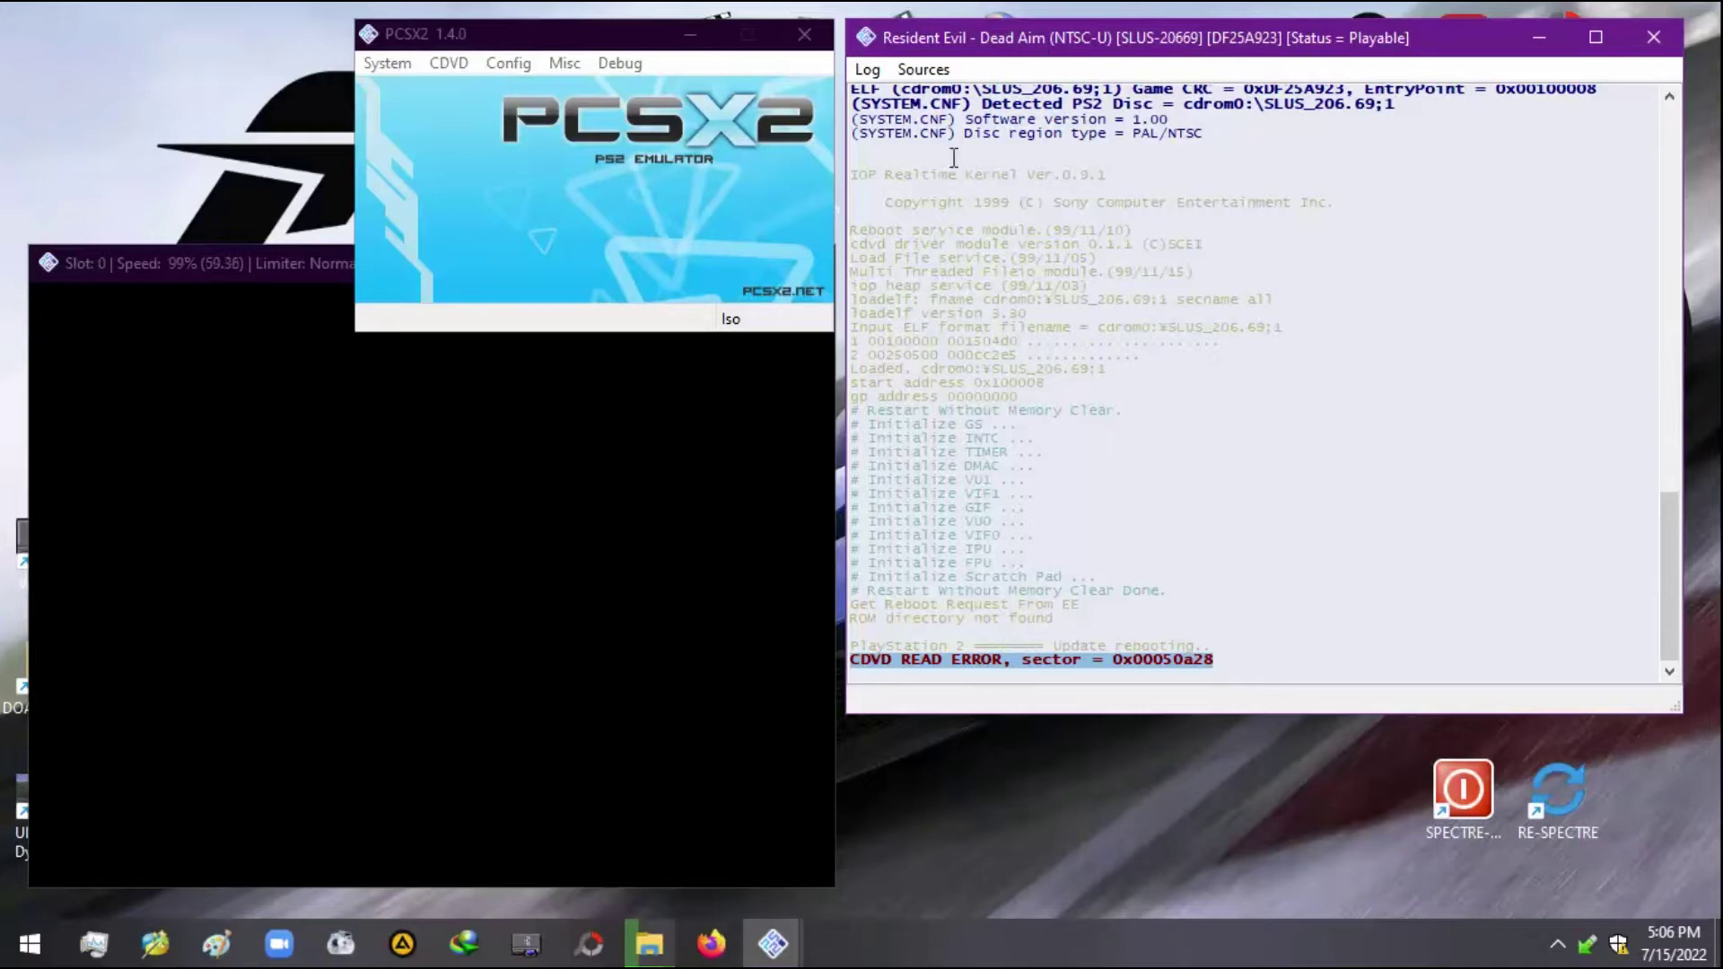
- Shut down the running game emulation
left_click(519, 149)
left_click(406, 64)
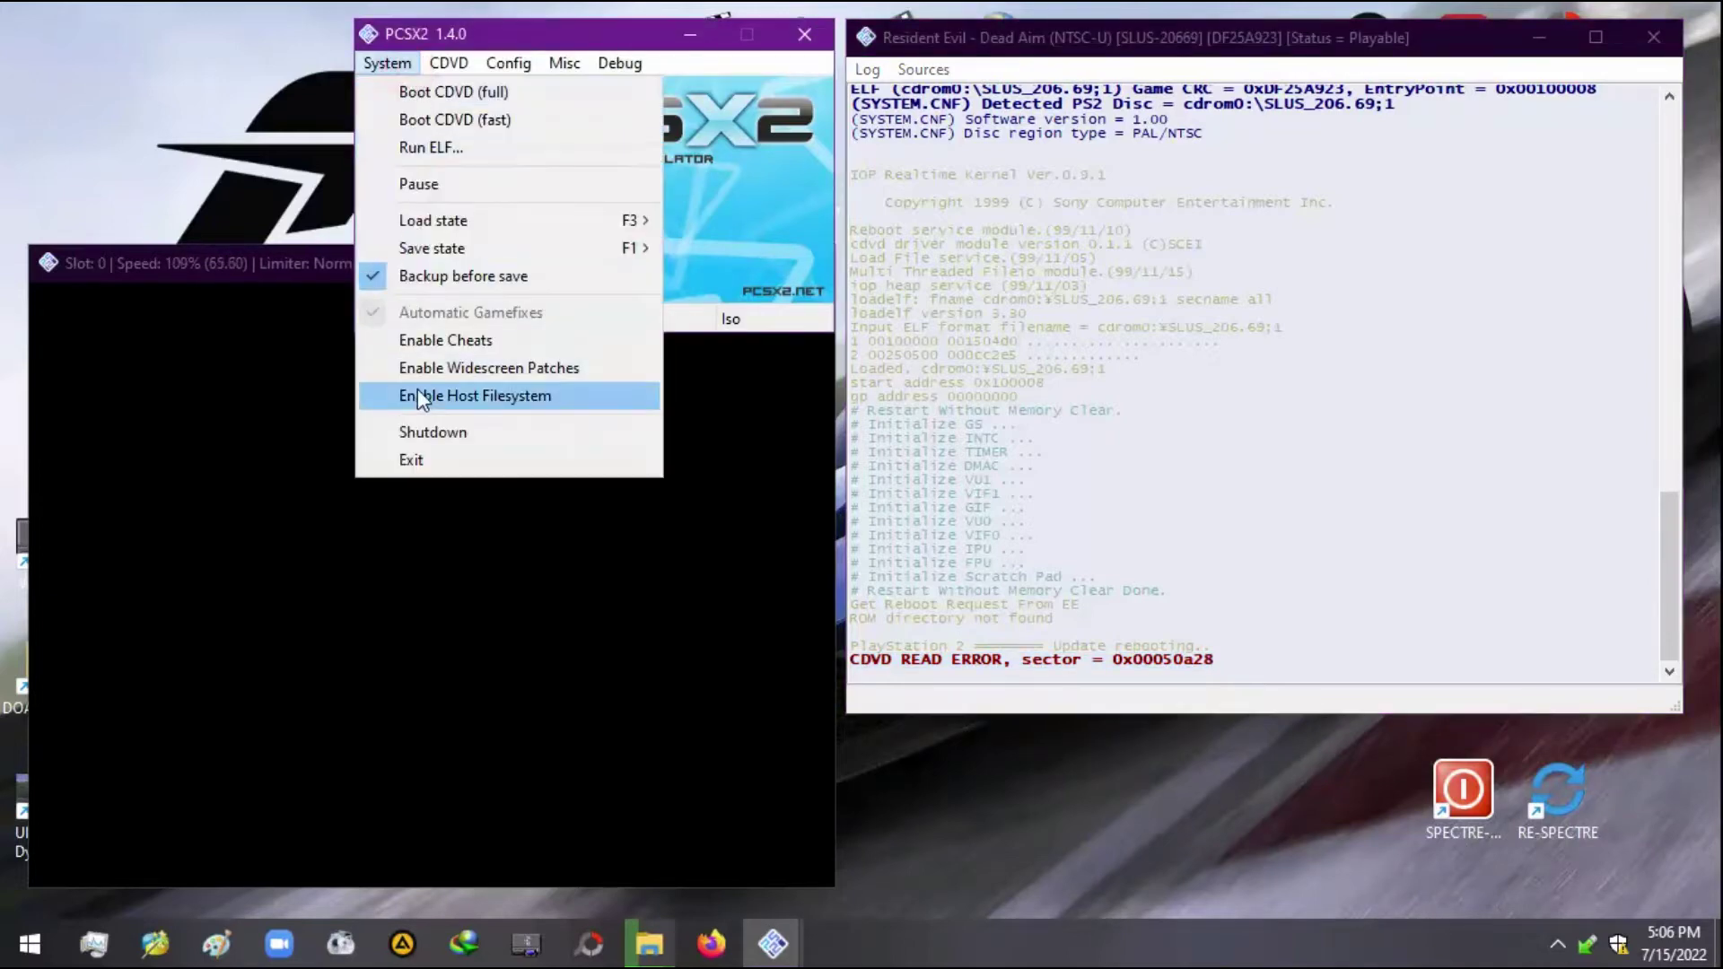
left_click(429, 431)
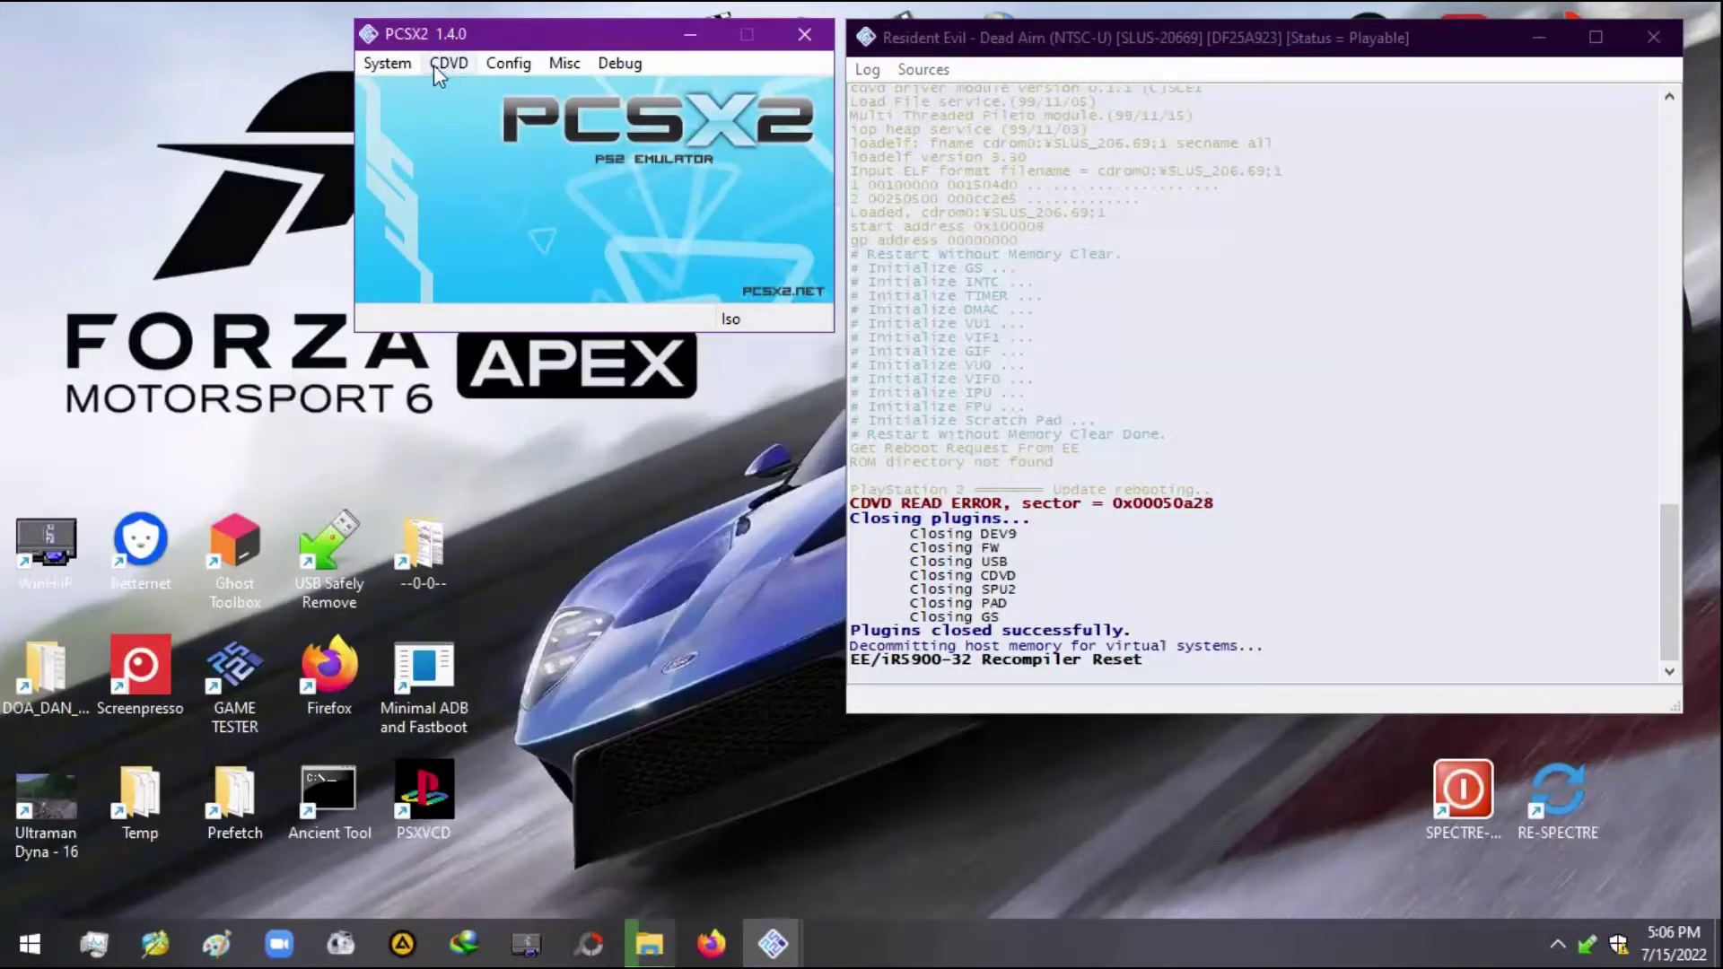
left_click(676, 594)
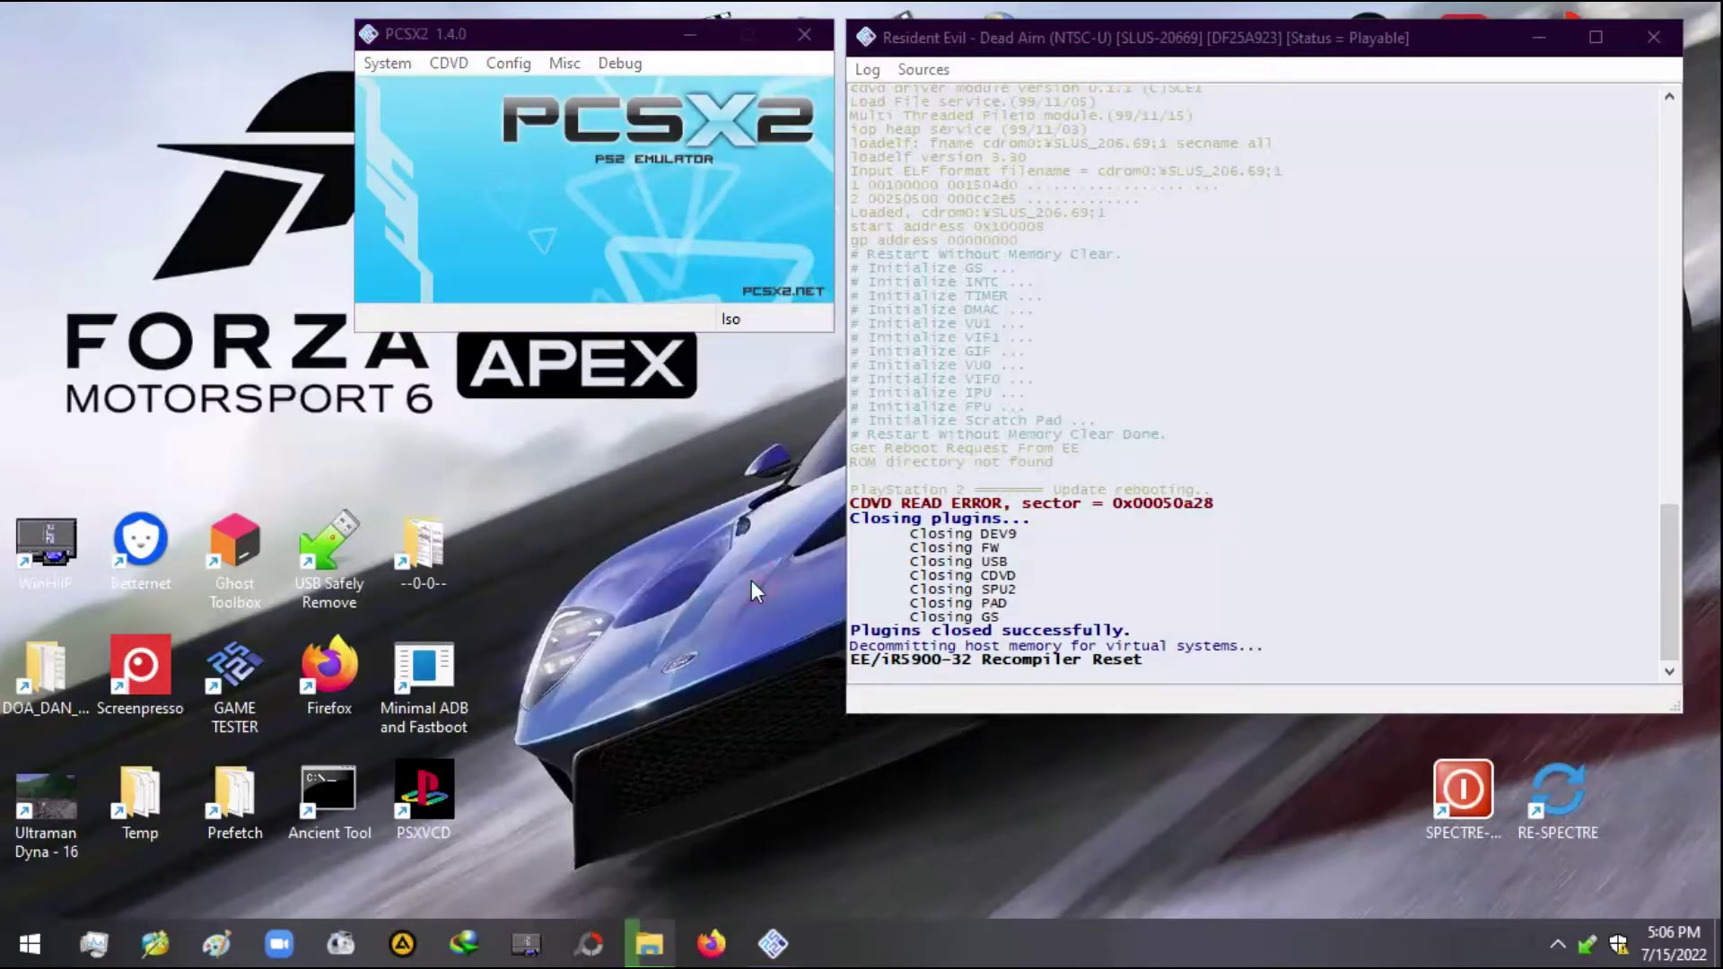
- Open the 1TERA\DVD folder on the AION_Cell (Z:) drive, sort it by name and select RESIDENT EVIL DEAD AIM.iso
key("super+e")
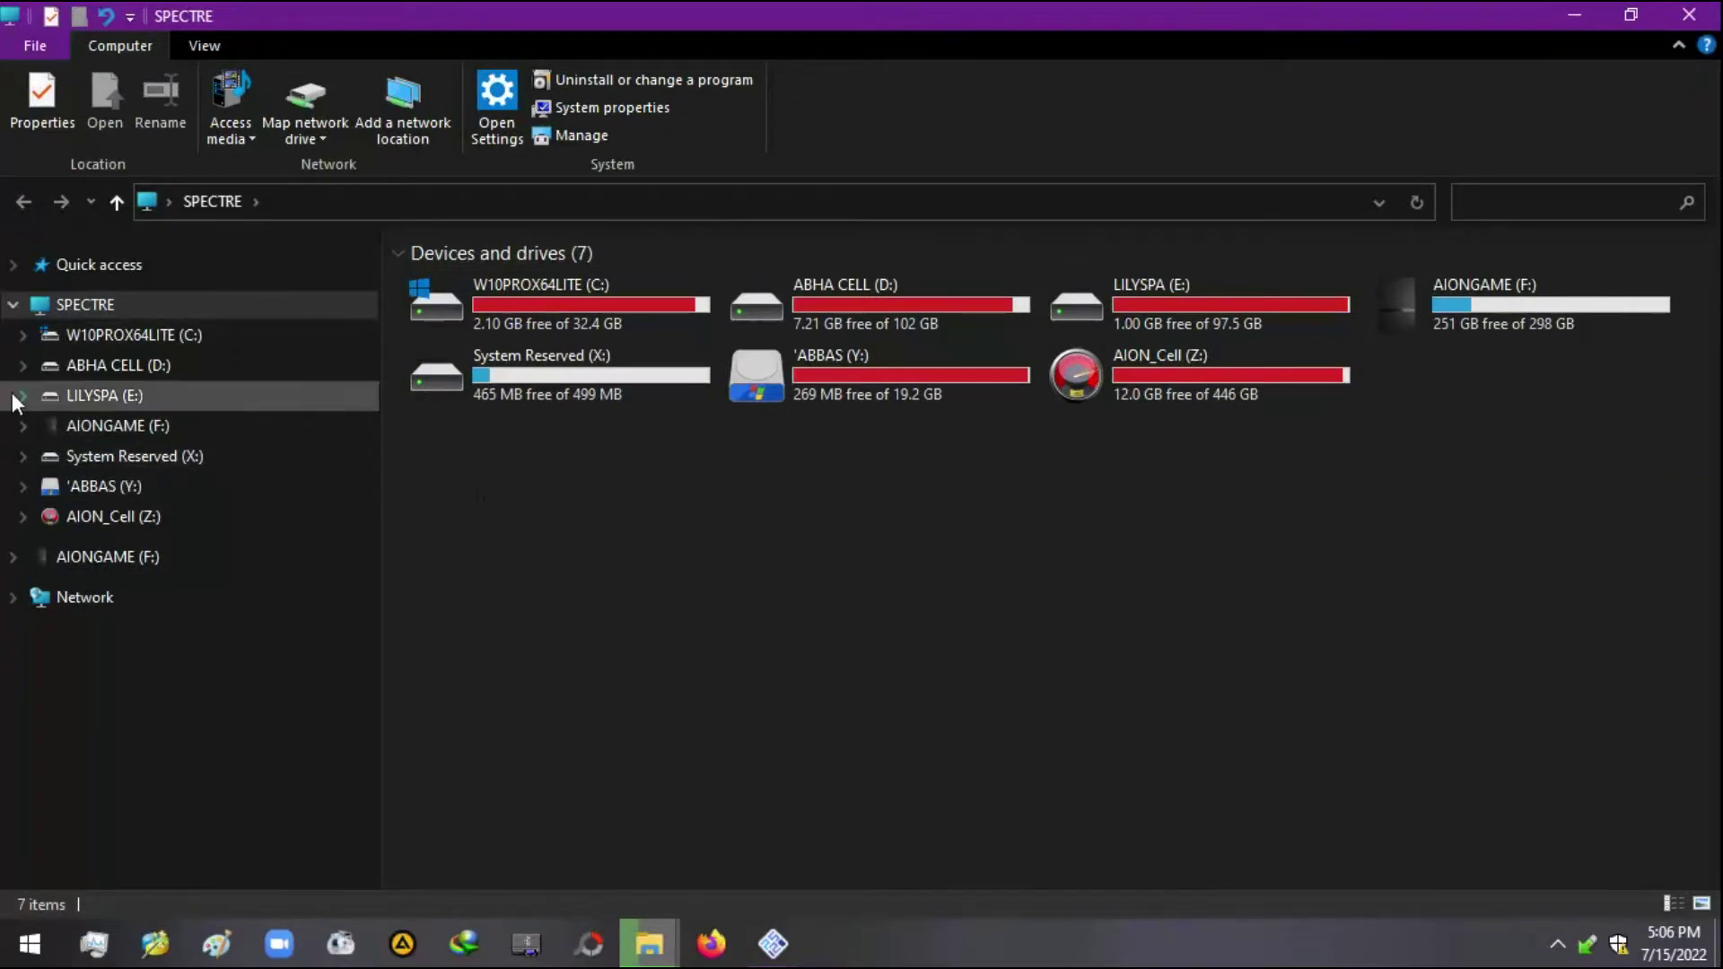
left_click(25, 525)
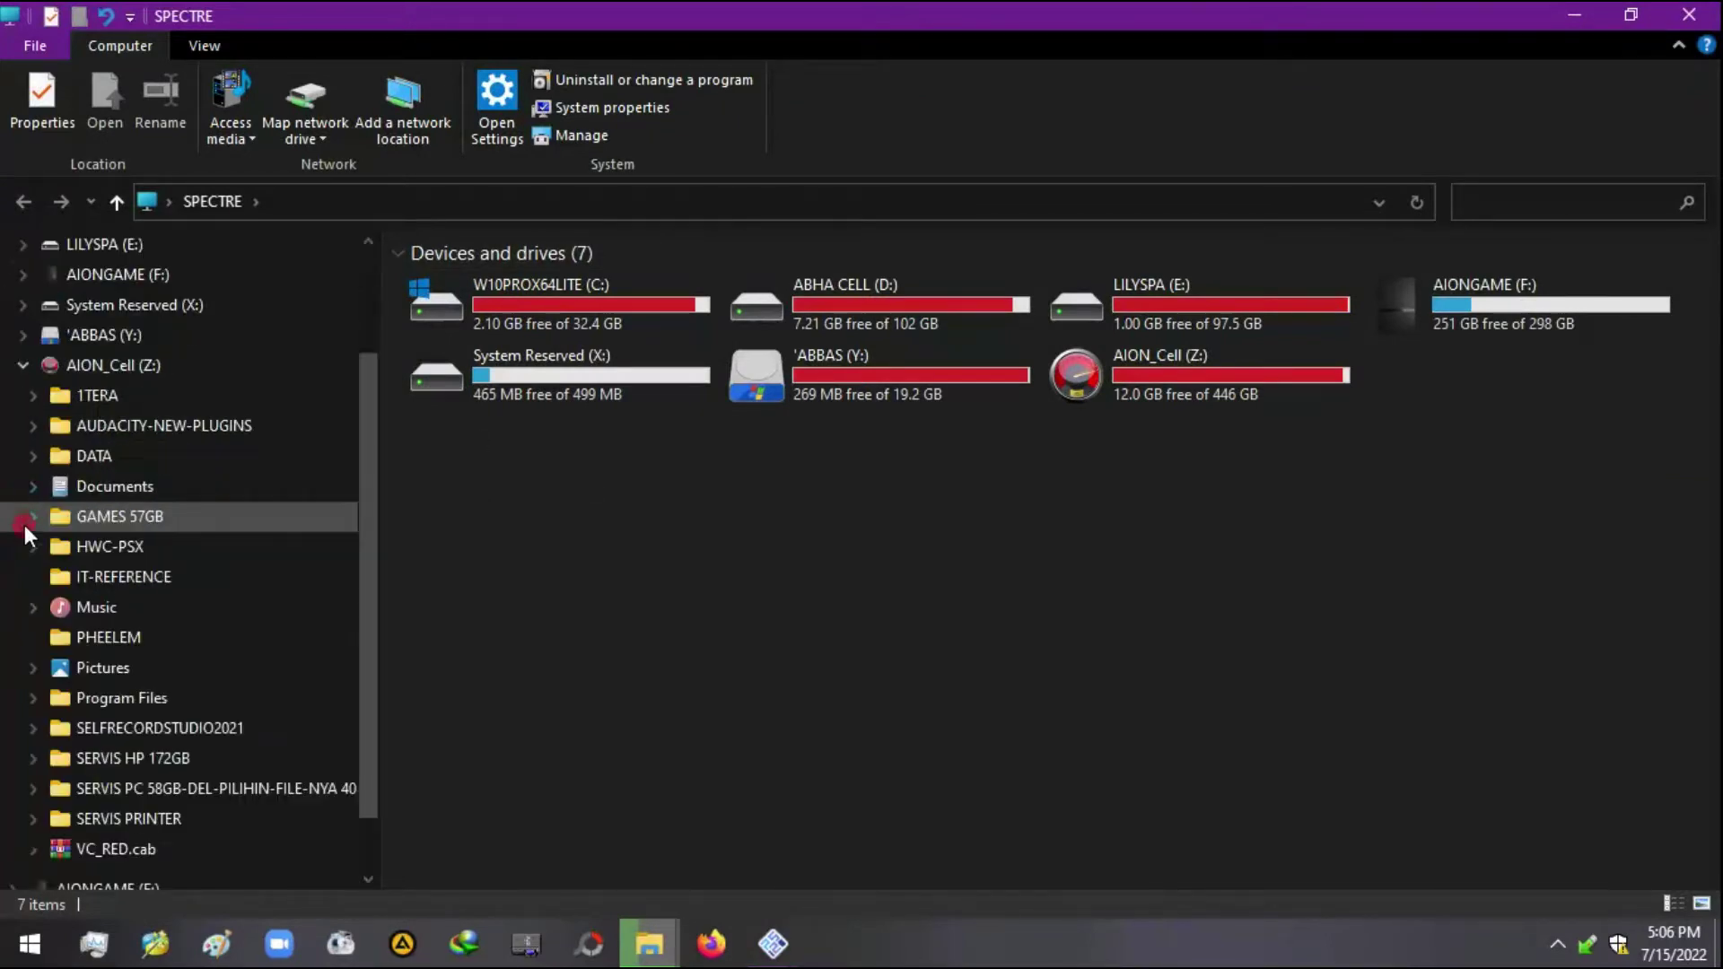
left_click(34, 397)
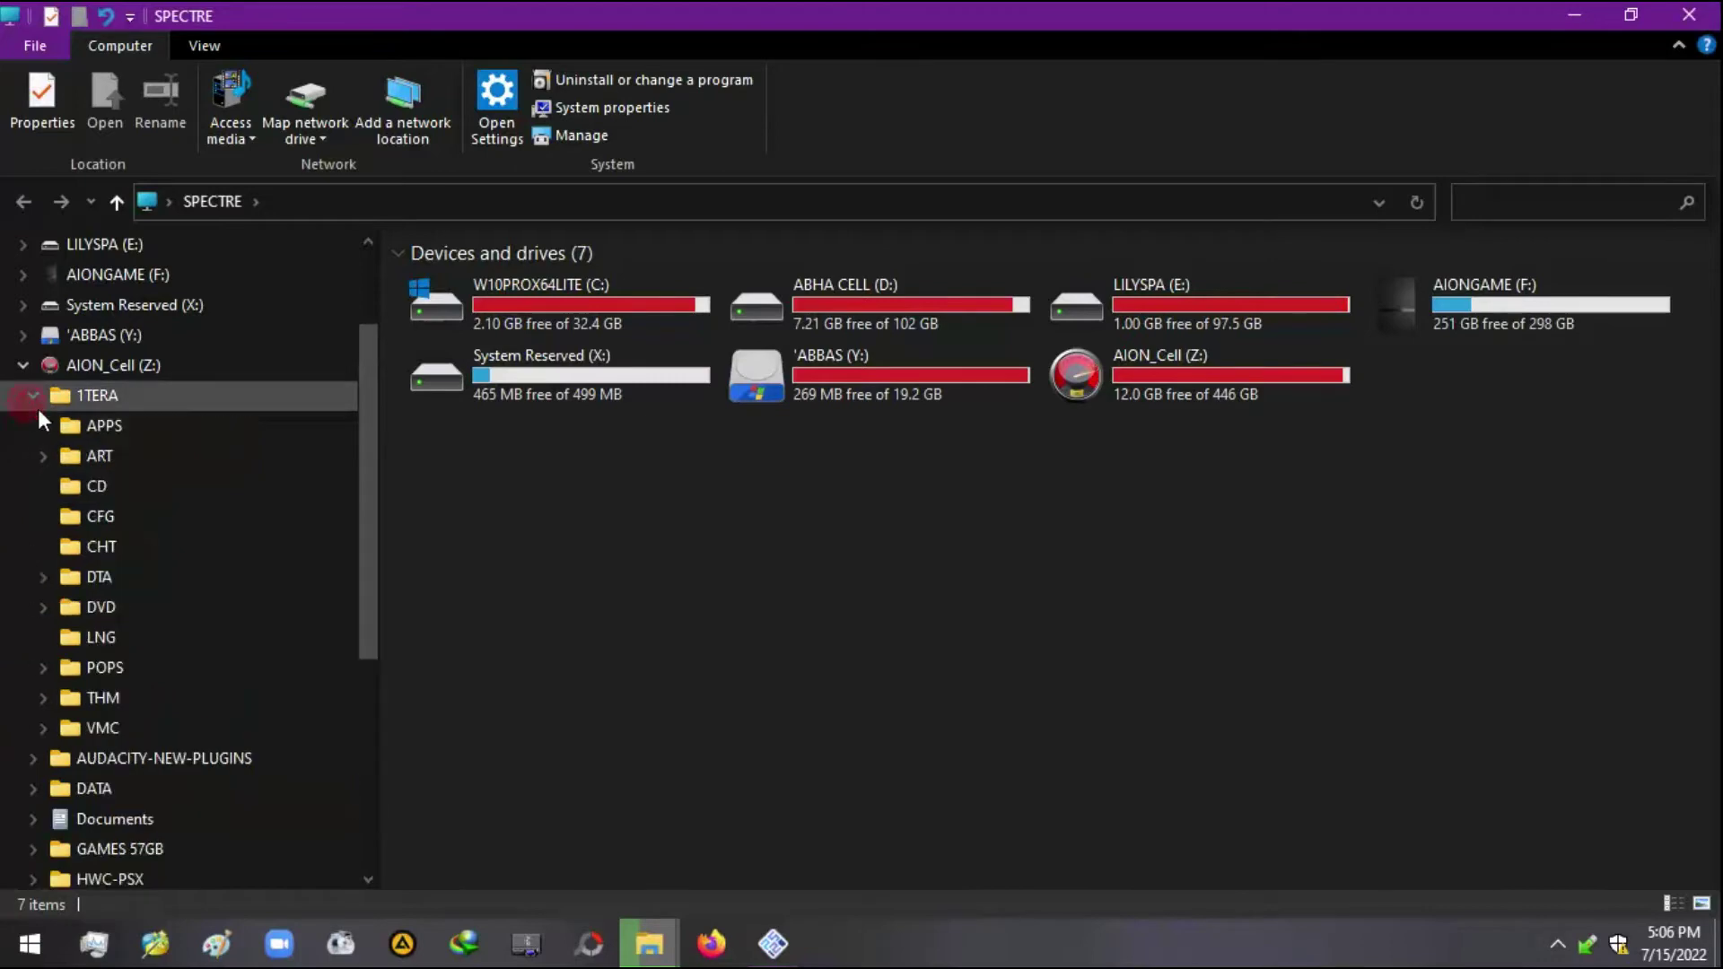
left_click(80, 607)
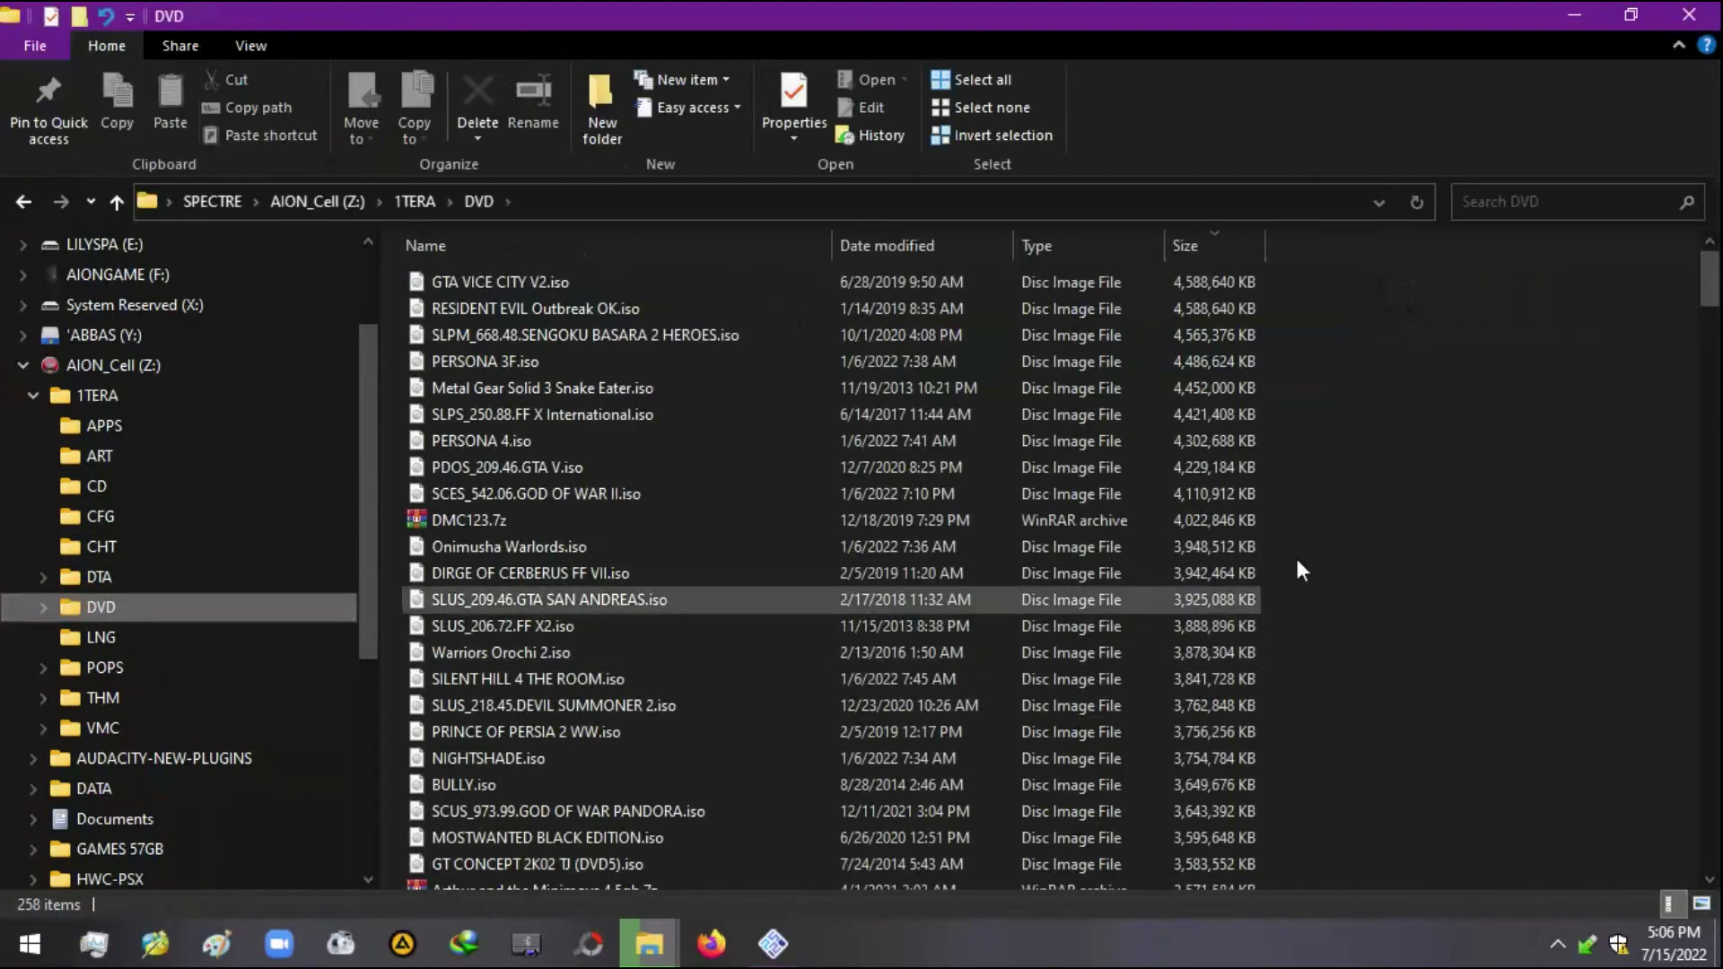
key("r")
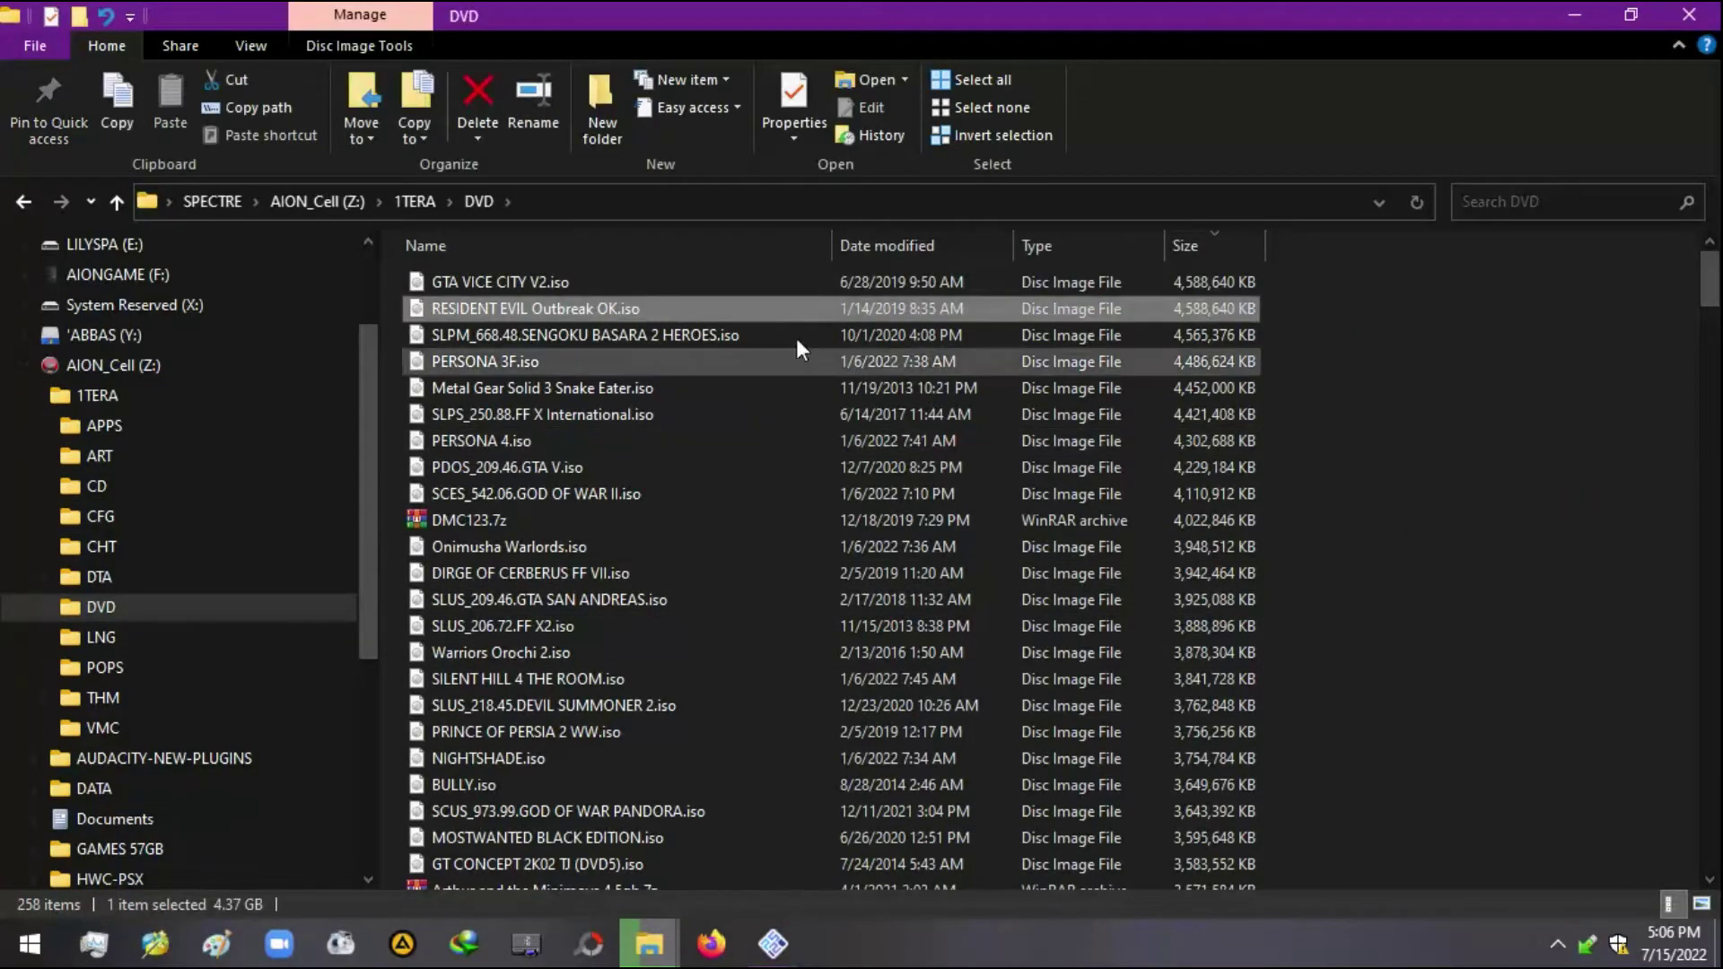
left_click(648, 252)
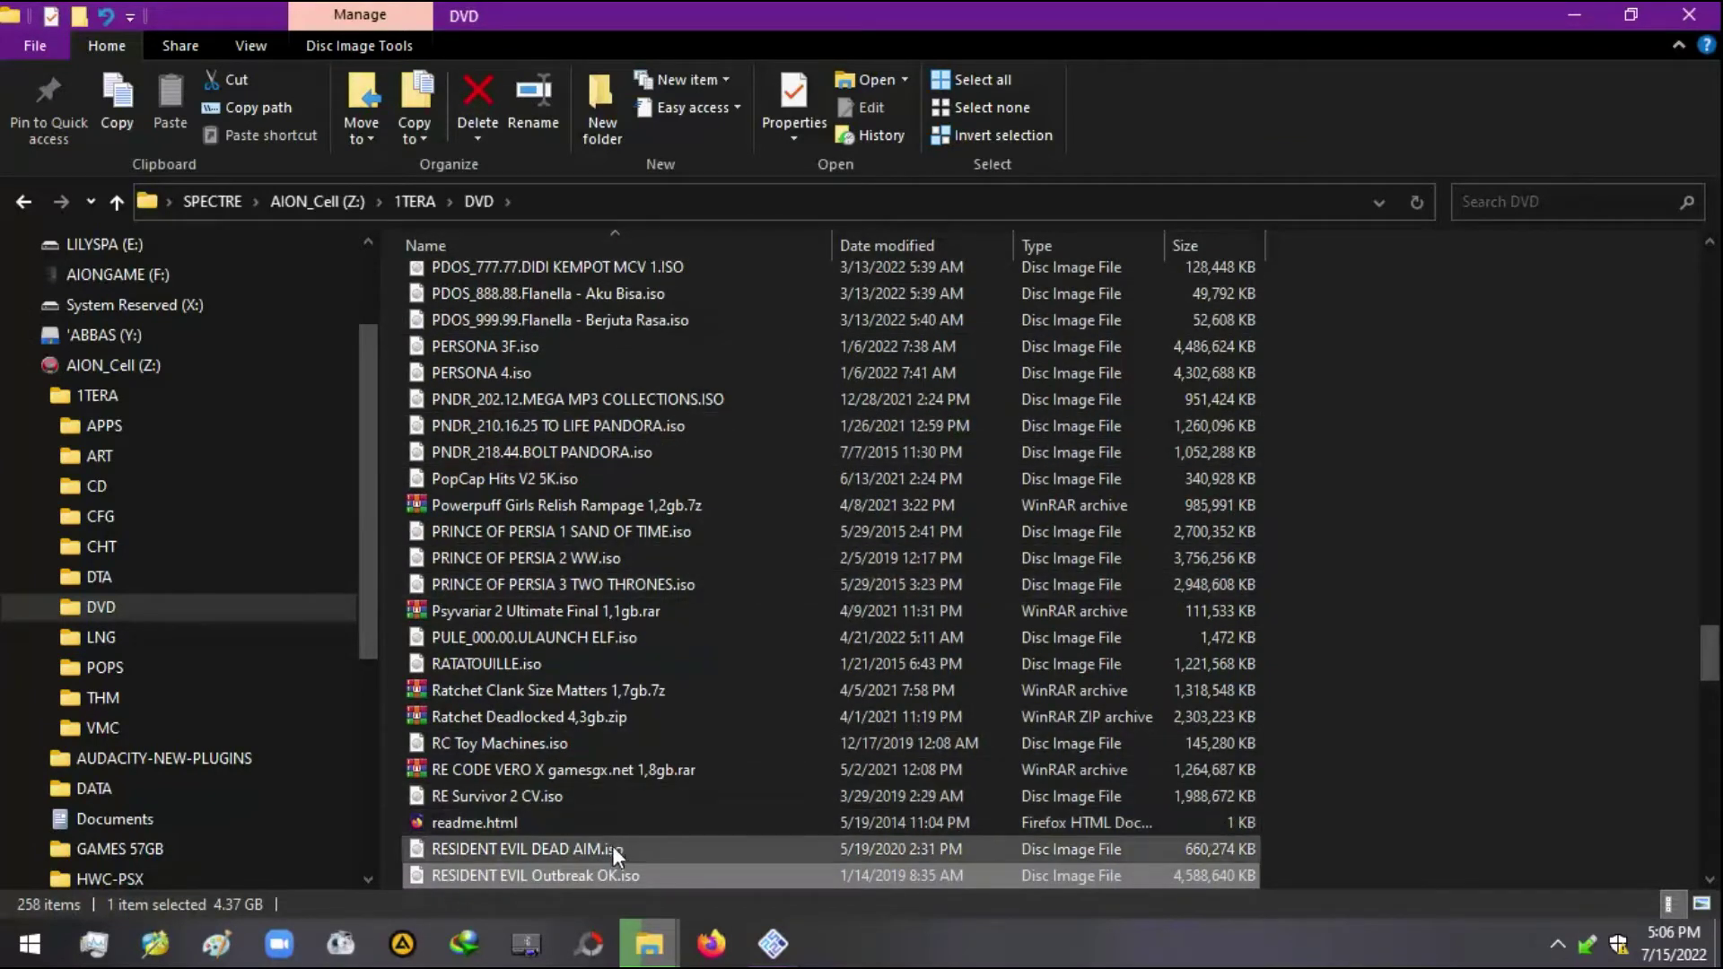
left_click(516, 849)
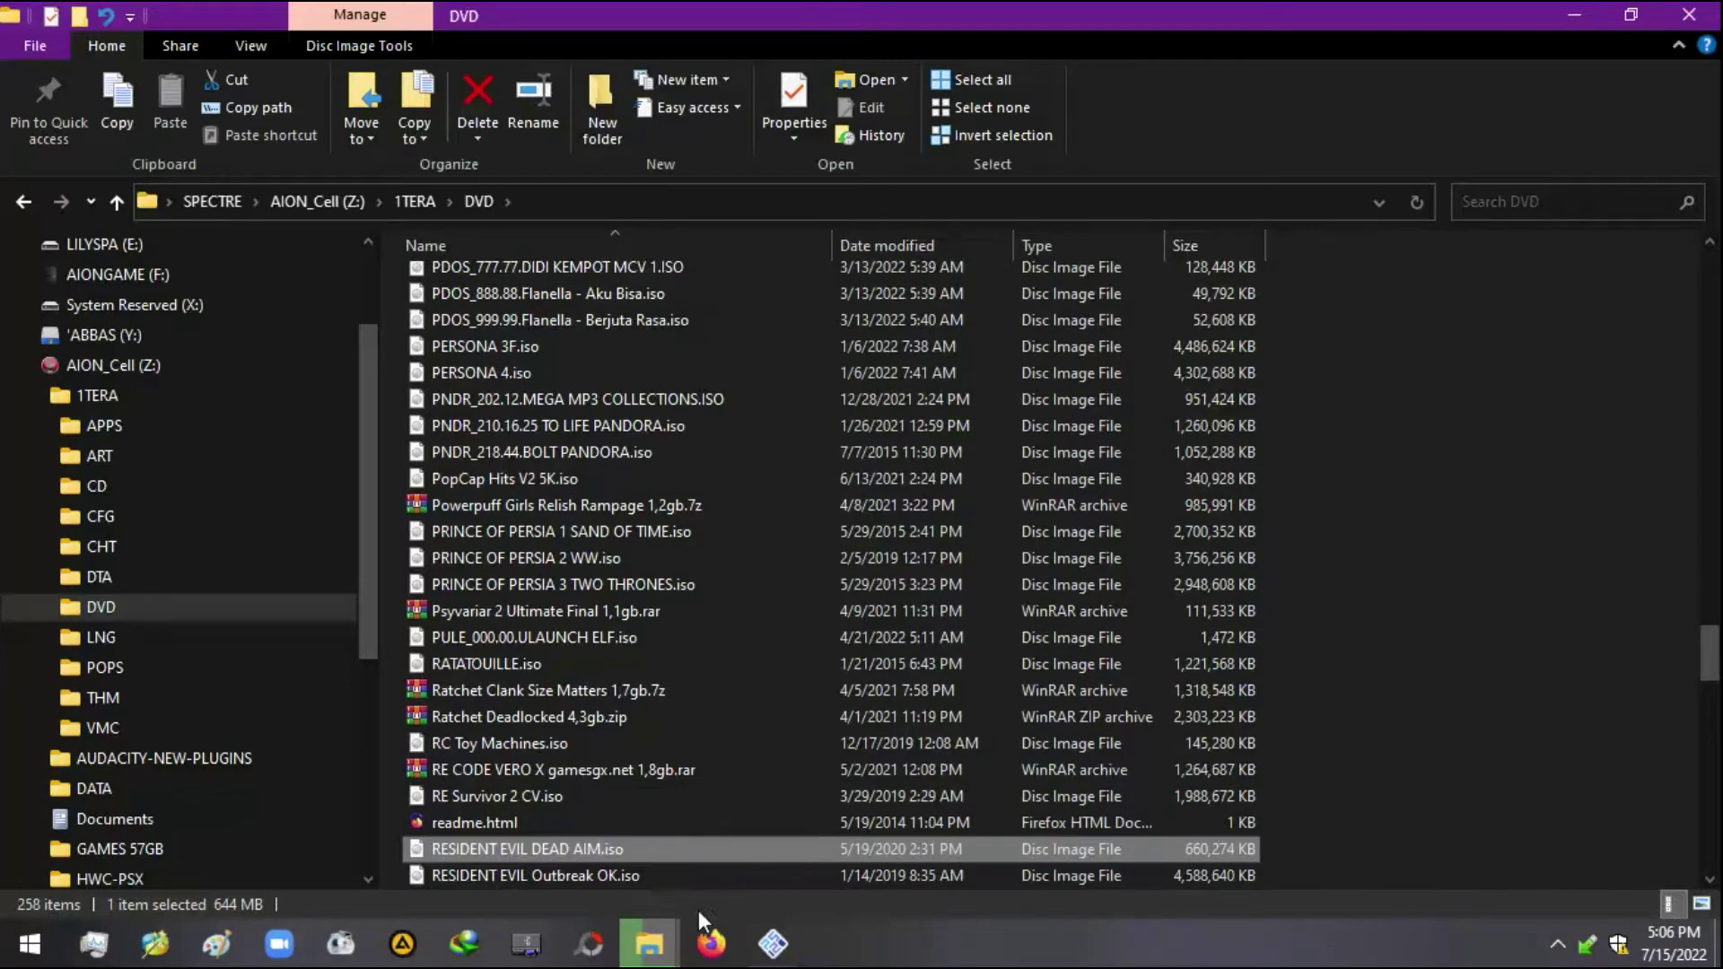
- Switch to PCSX2 and exit the emulator
left_click(773, 943)
left_click(853, 815)
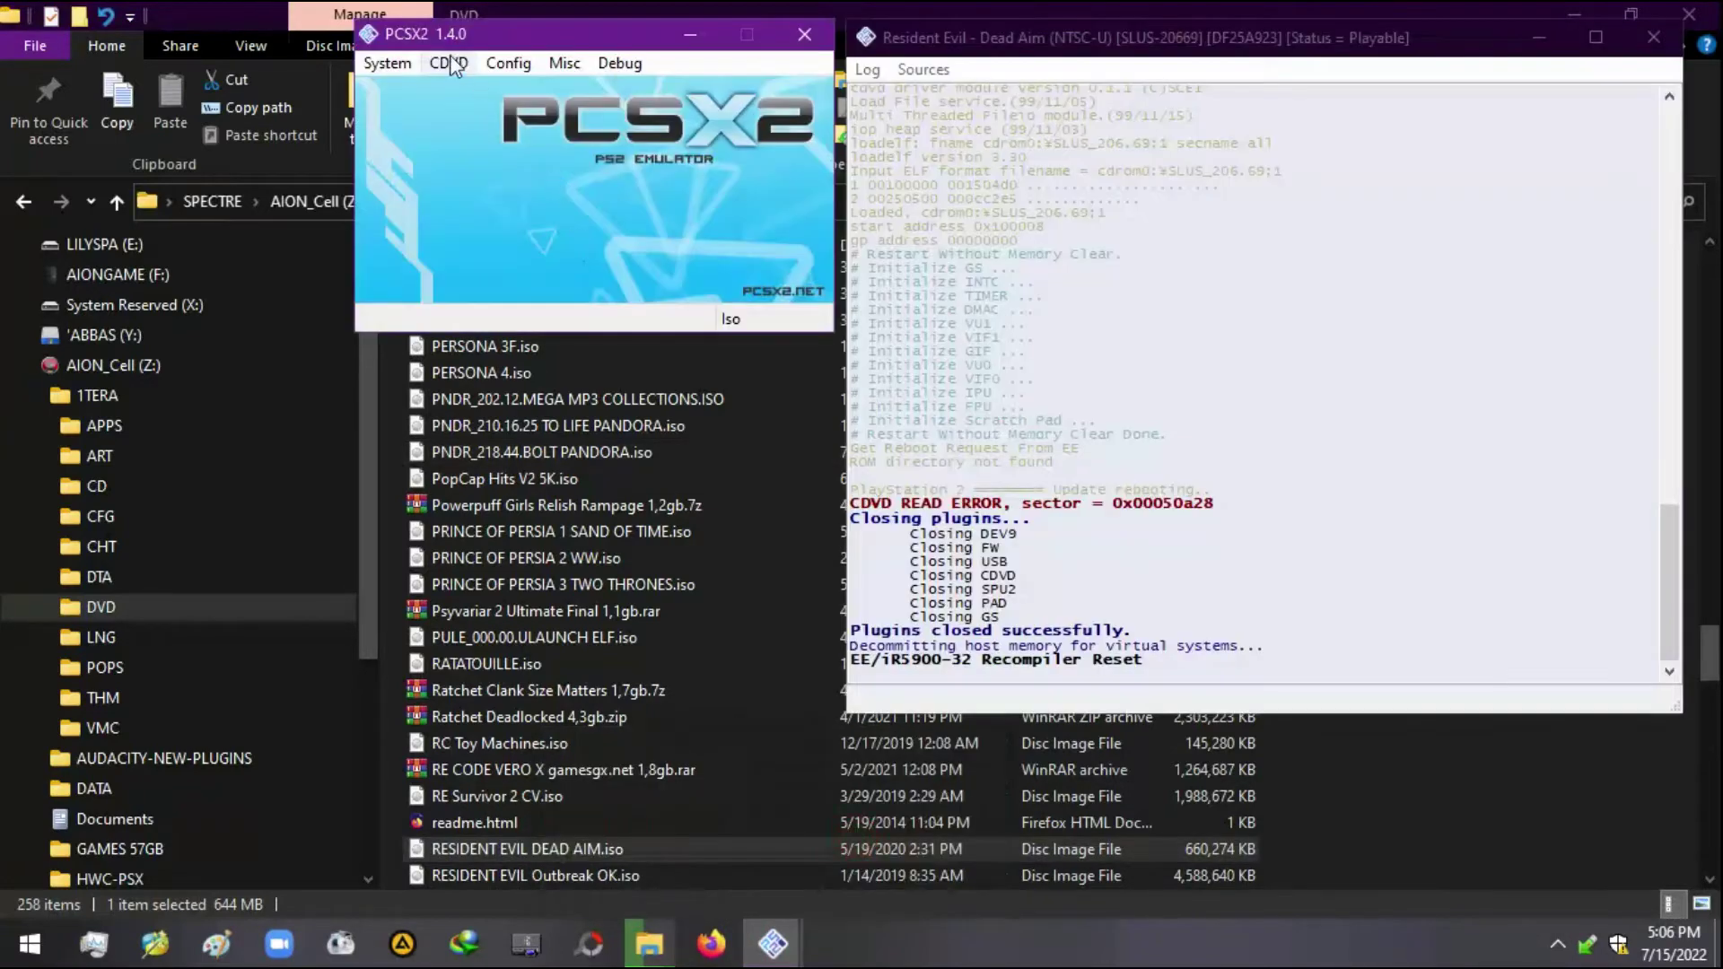
left_click(386, 66)
left_click(466, 463)
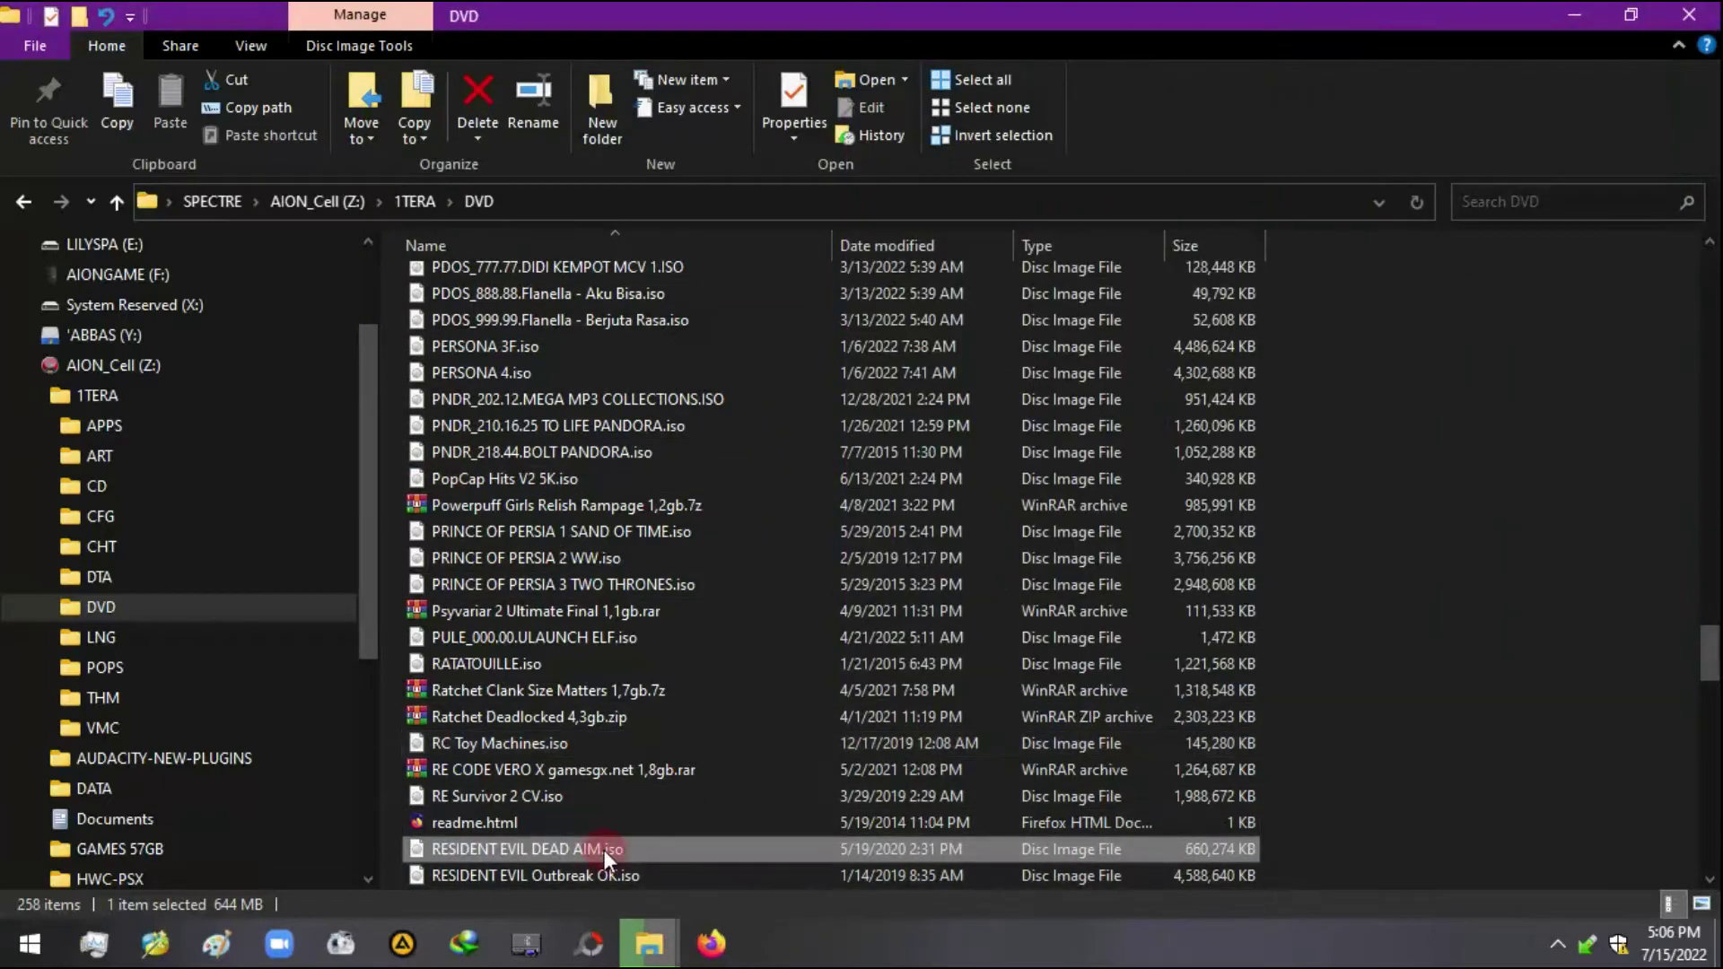
- Rename RESIDENT EVIL DEAD AIM.iso as RESIDENT EVIL DEAD AIM ERROR ISO.iso
left_click(605, 849)
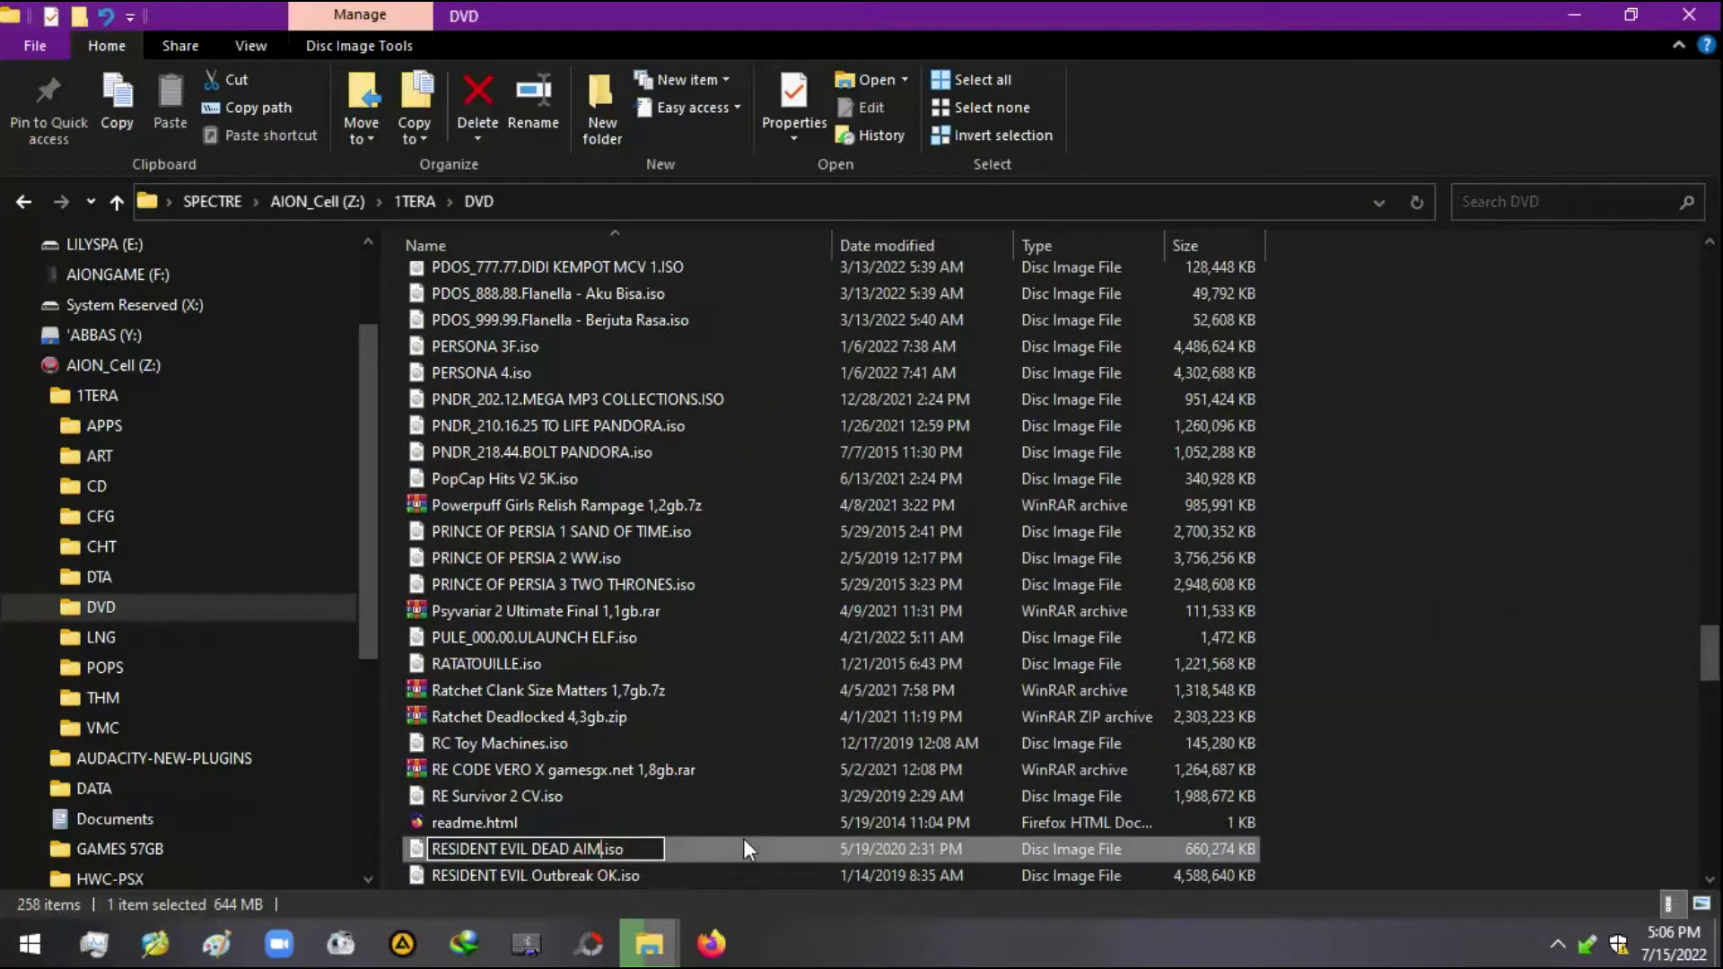
type("ERROR")
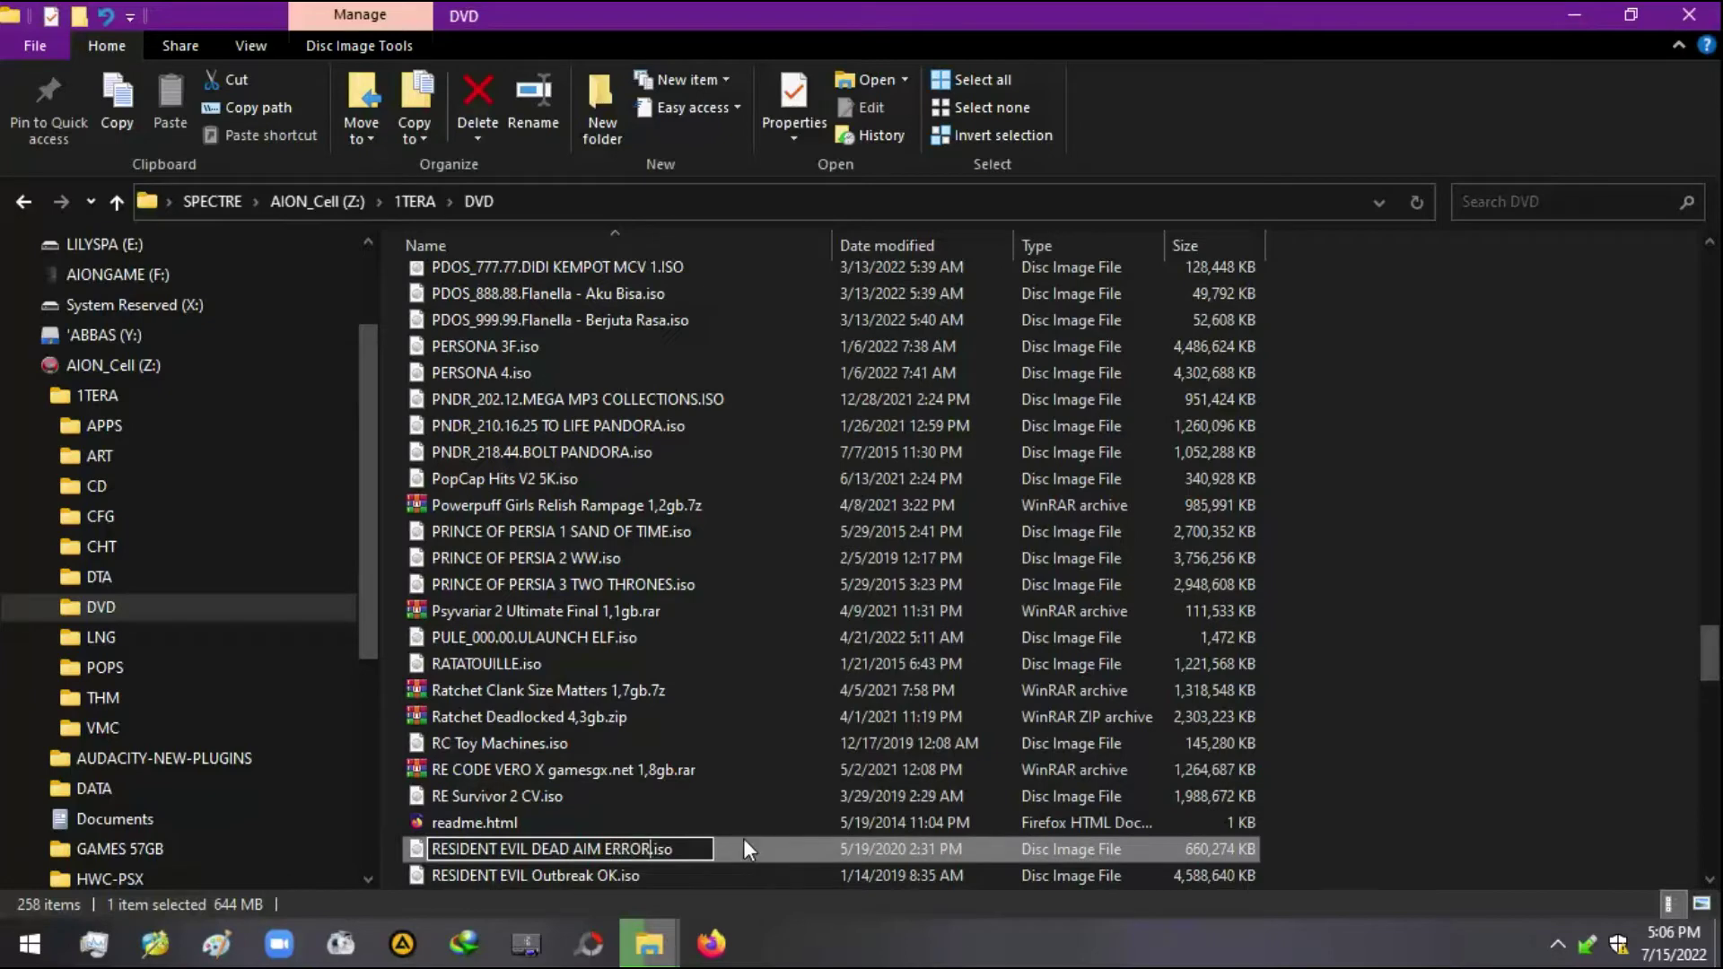
type(" ISO")
key("Return")
- Extract the renamed ISO with WinRAR into the PERBAIKAN ISO GAME PS2 folder inside the EPS146 folder on drive D:
right_click(735, 844)
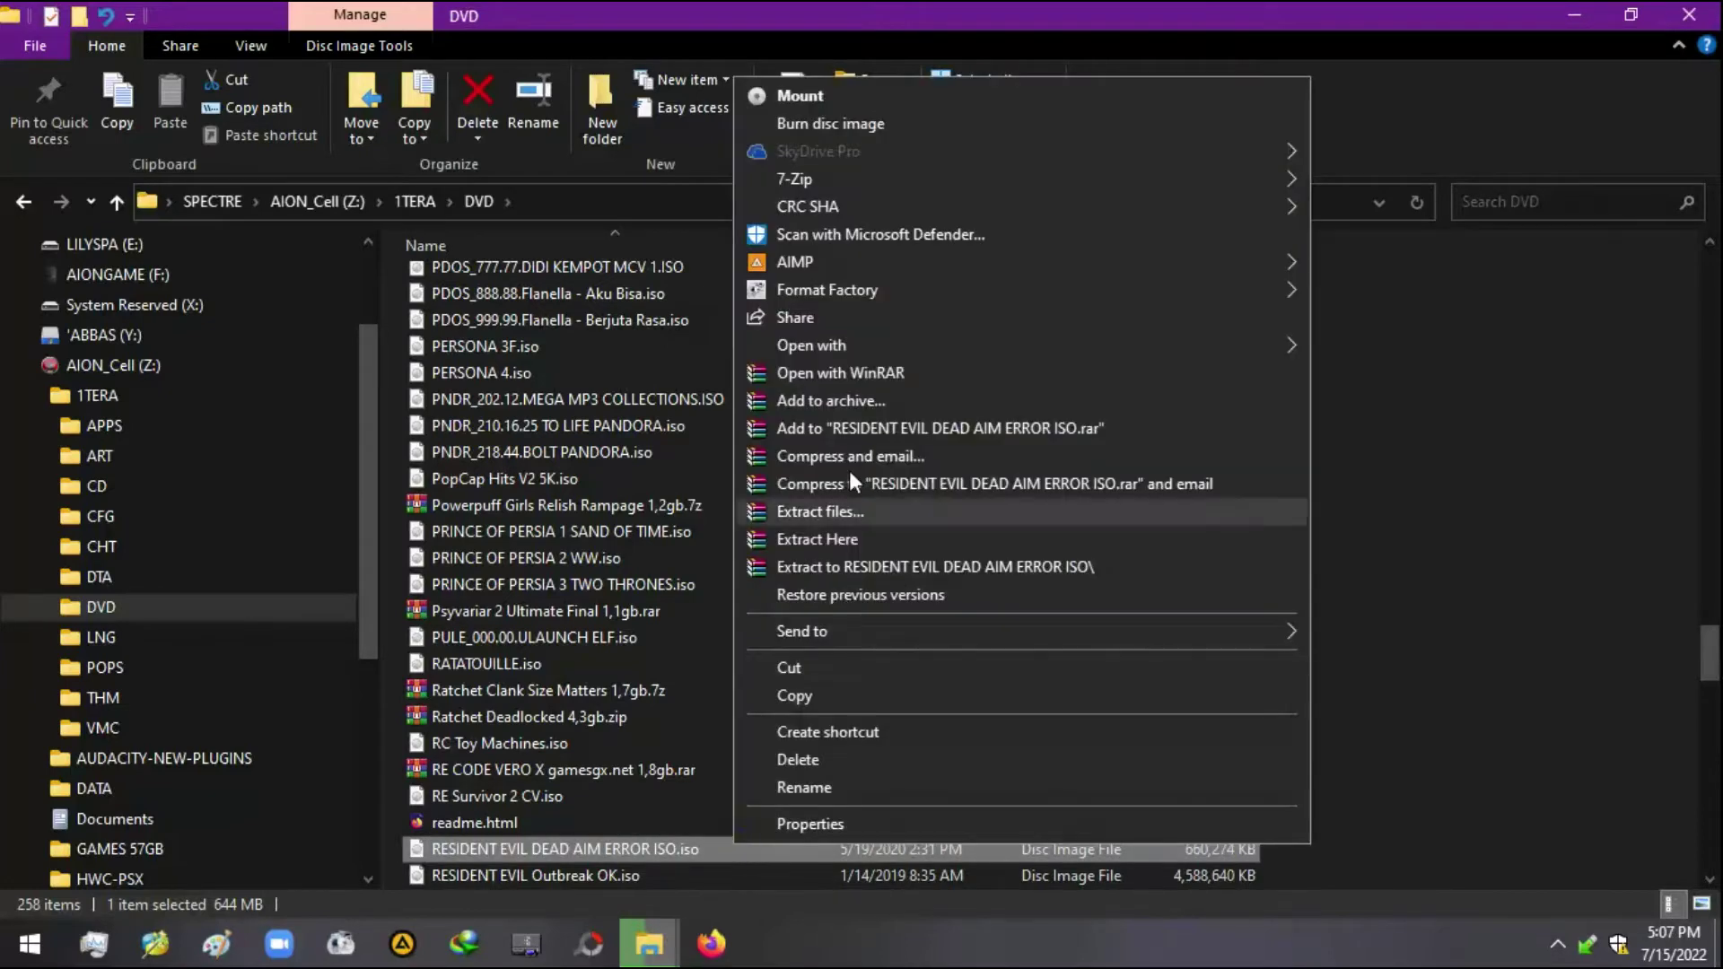
mouse_move(914, 299)
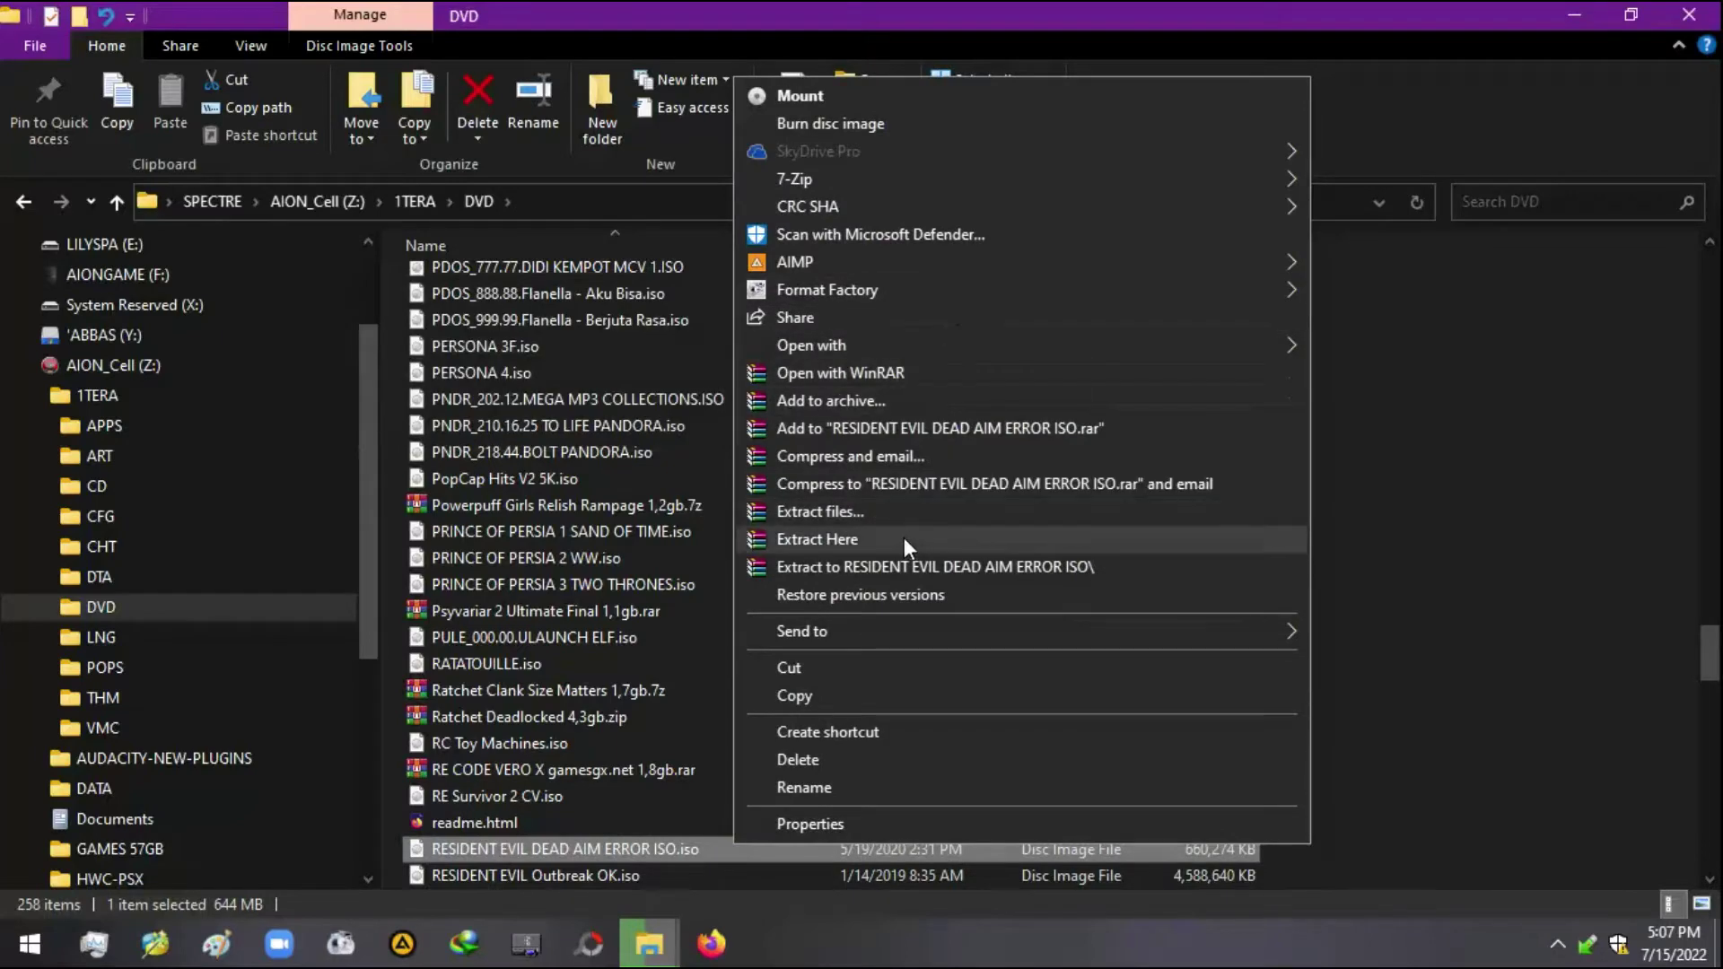
left_click(864, 508)
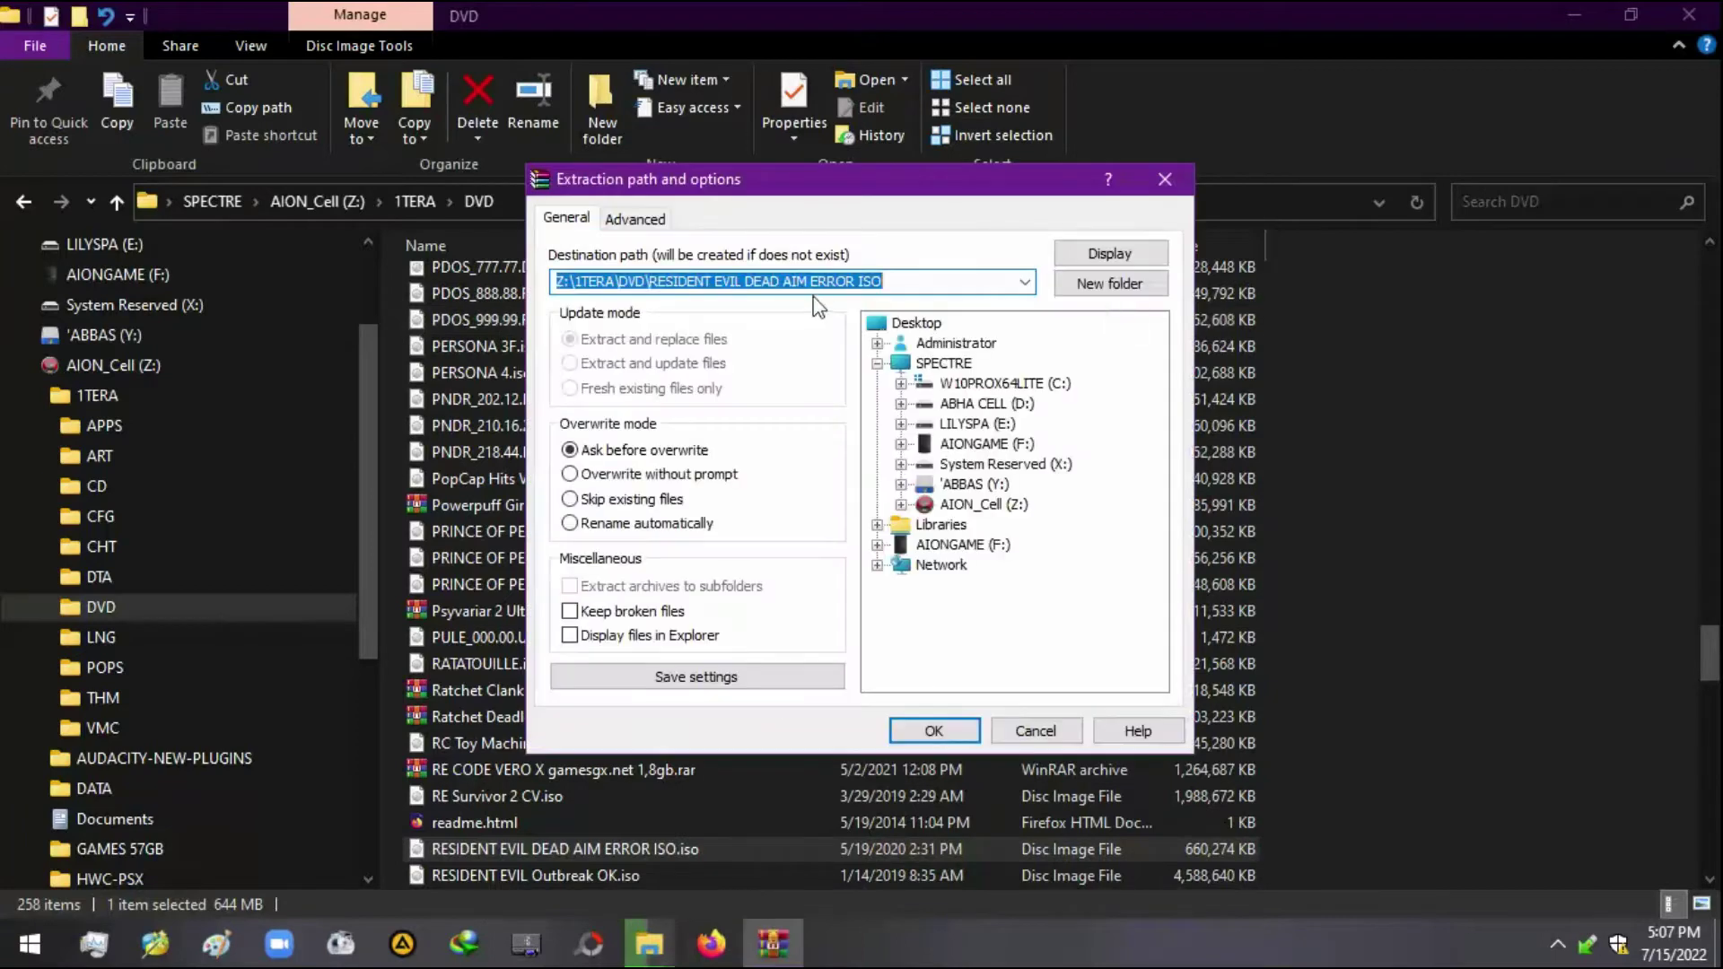
left_click(900, 403)
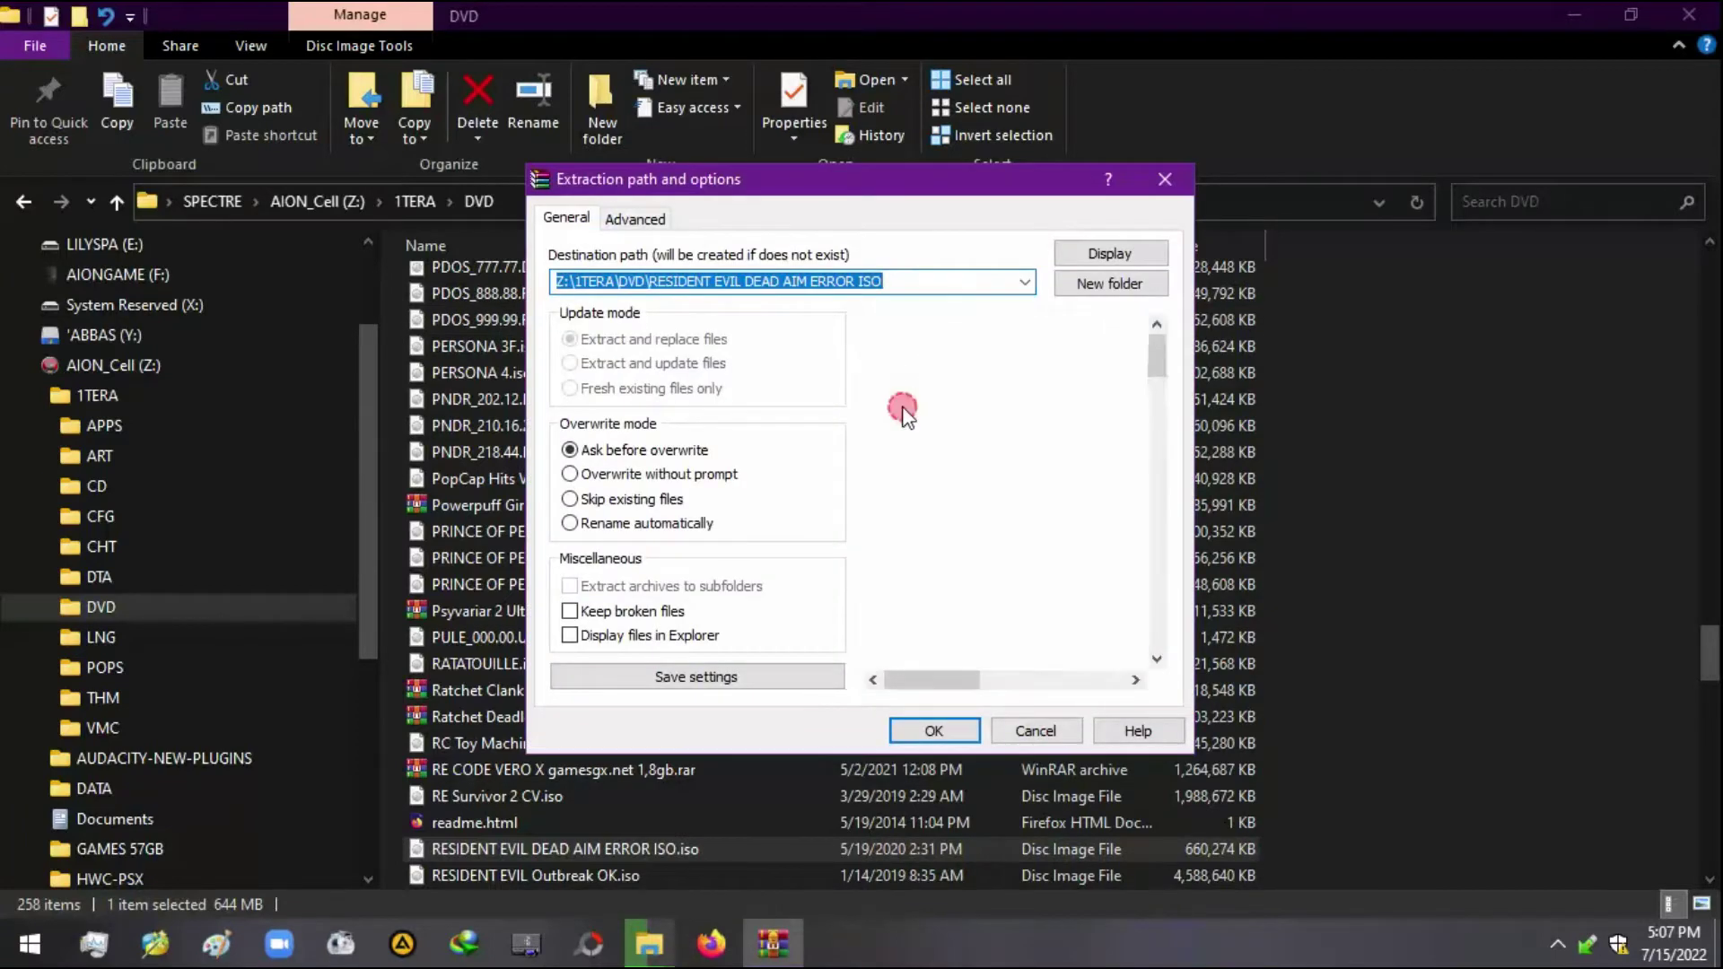
scroll(964, 525, "down", 5)
scroll(965, 525, "down", 15)
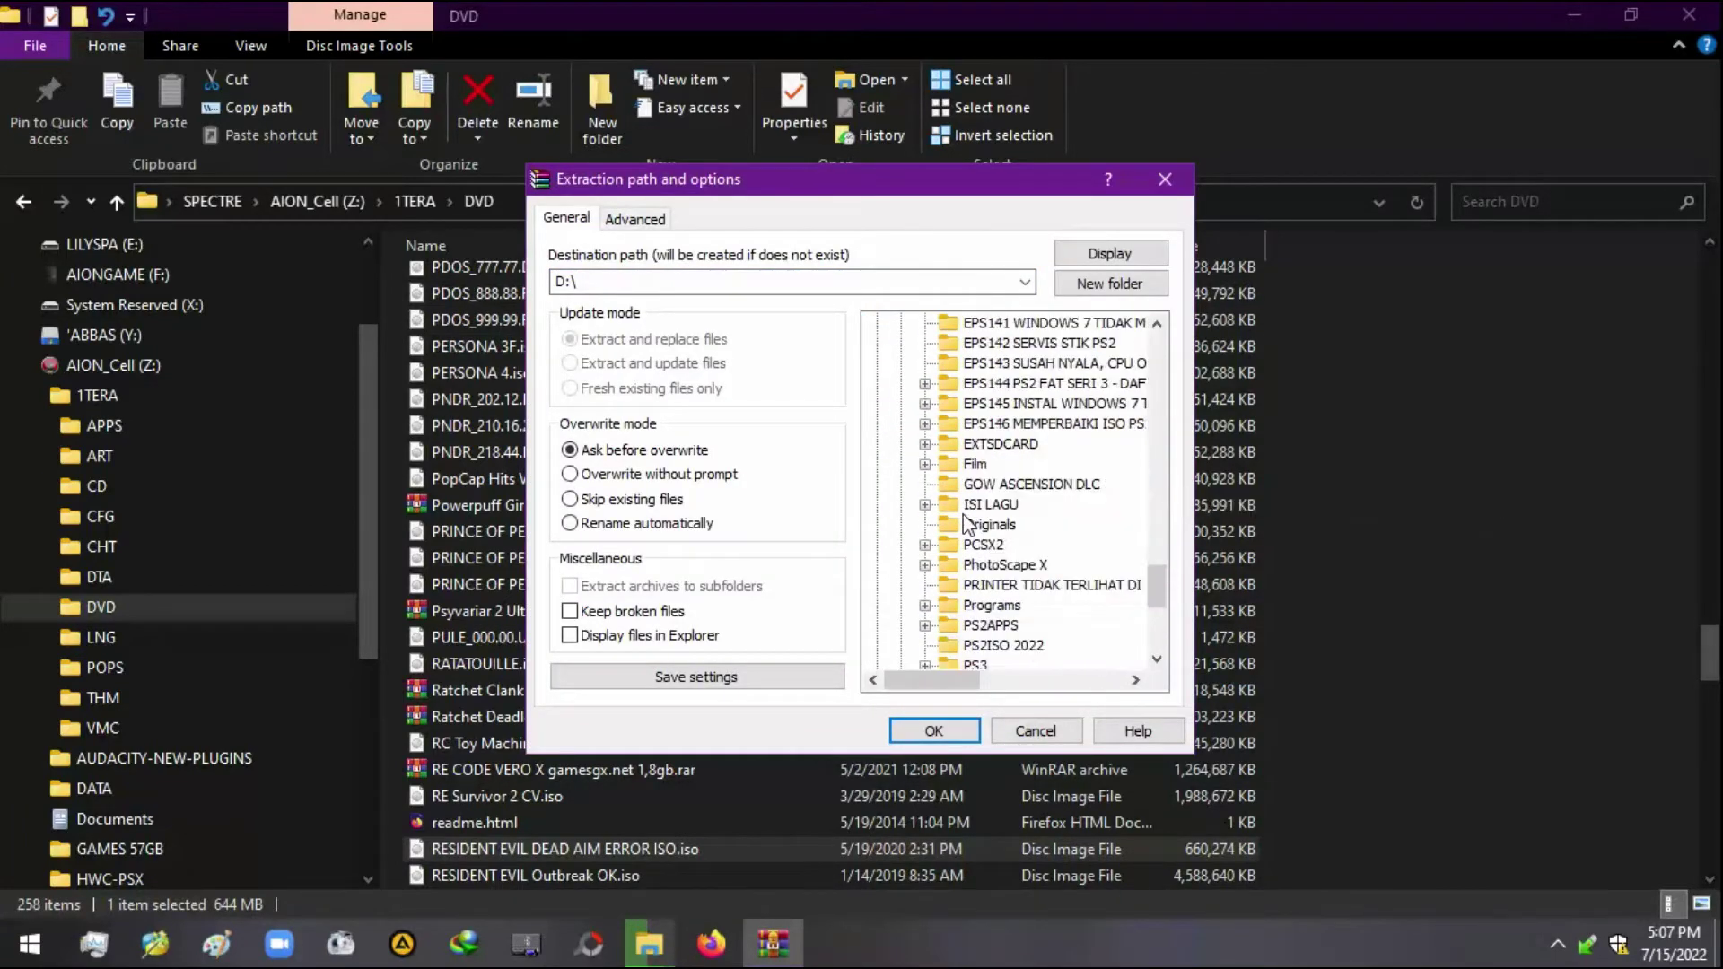
left_click(925, 424)
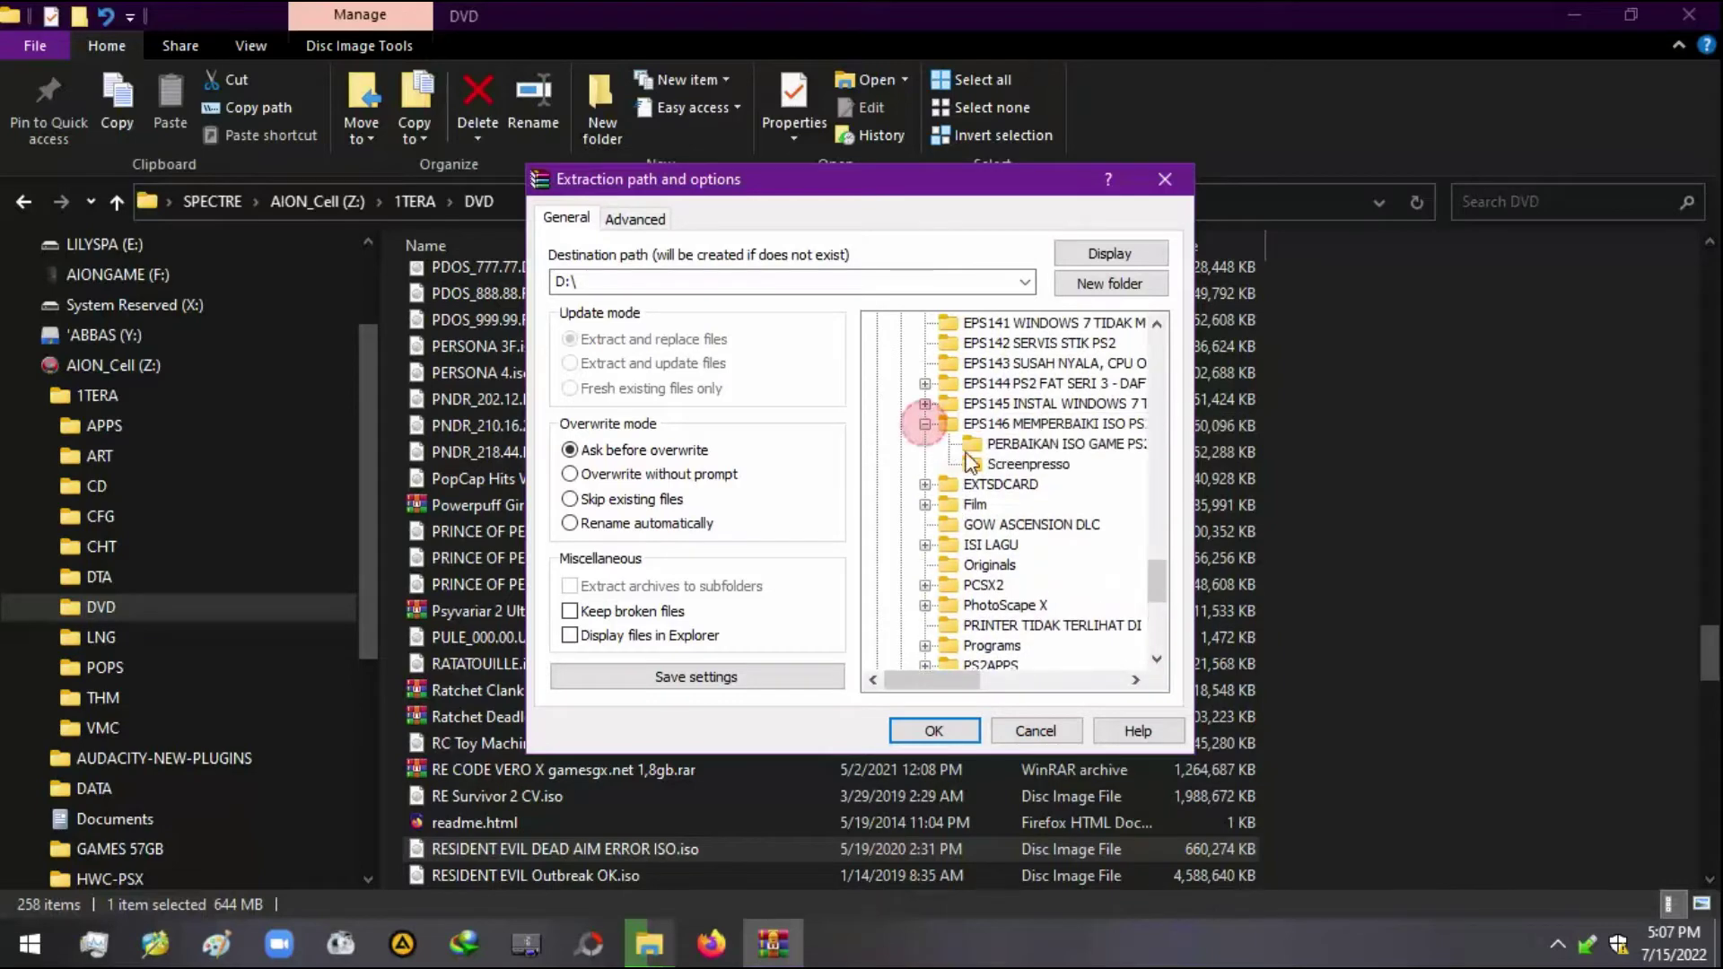
left_click(1058, 443)
left_click(943, 732)
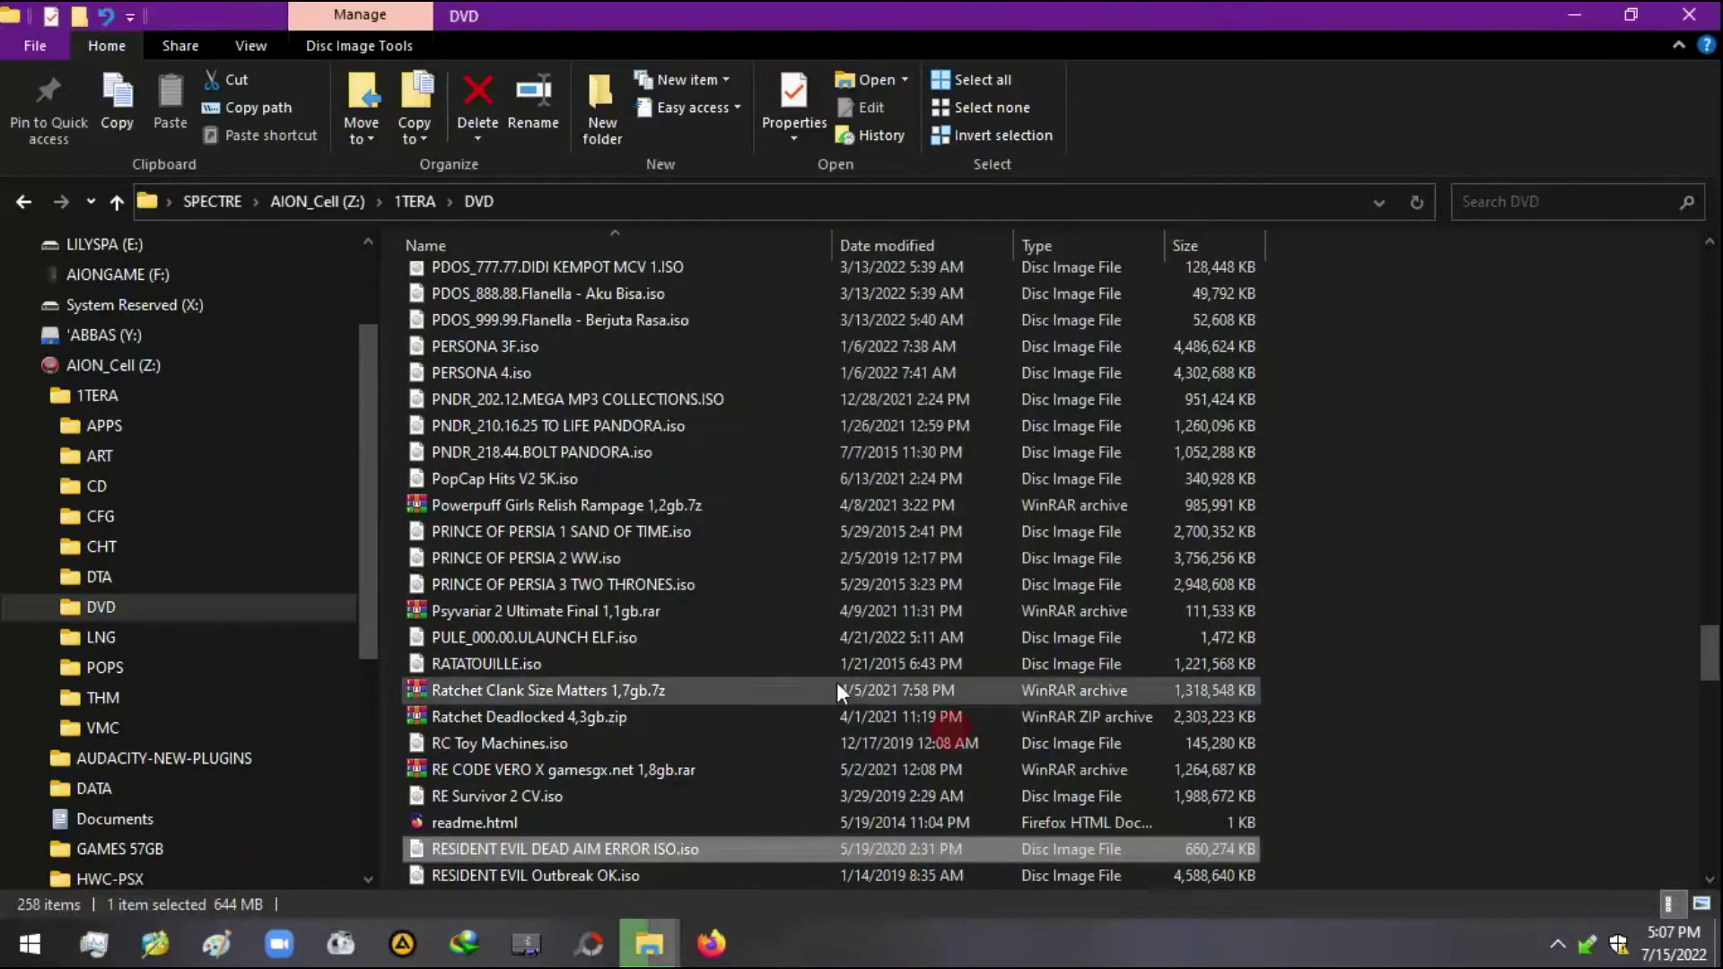
- Collapse the AION_Cell (Z:) folder tree and close the DVD folder window
left_click(364, 492)
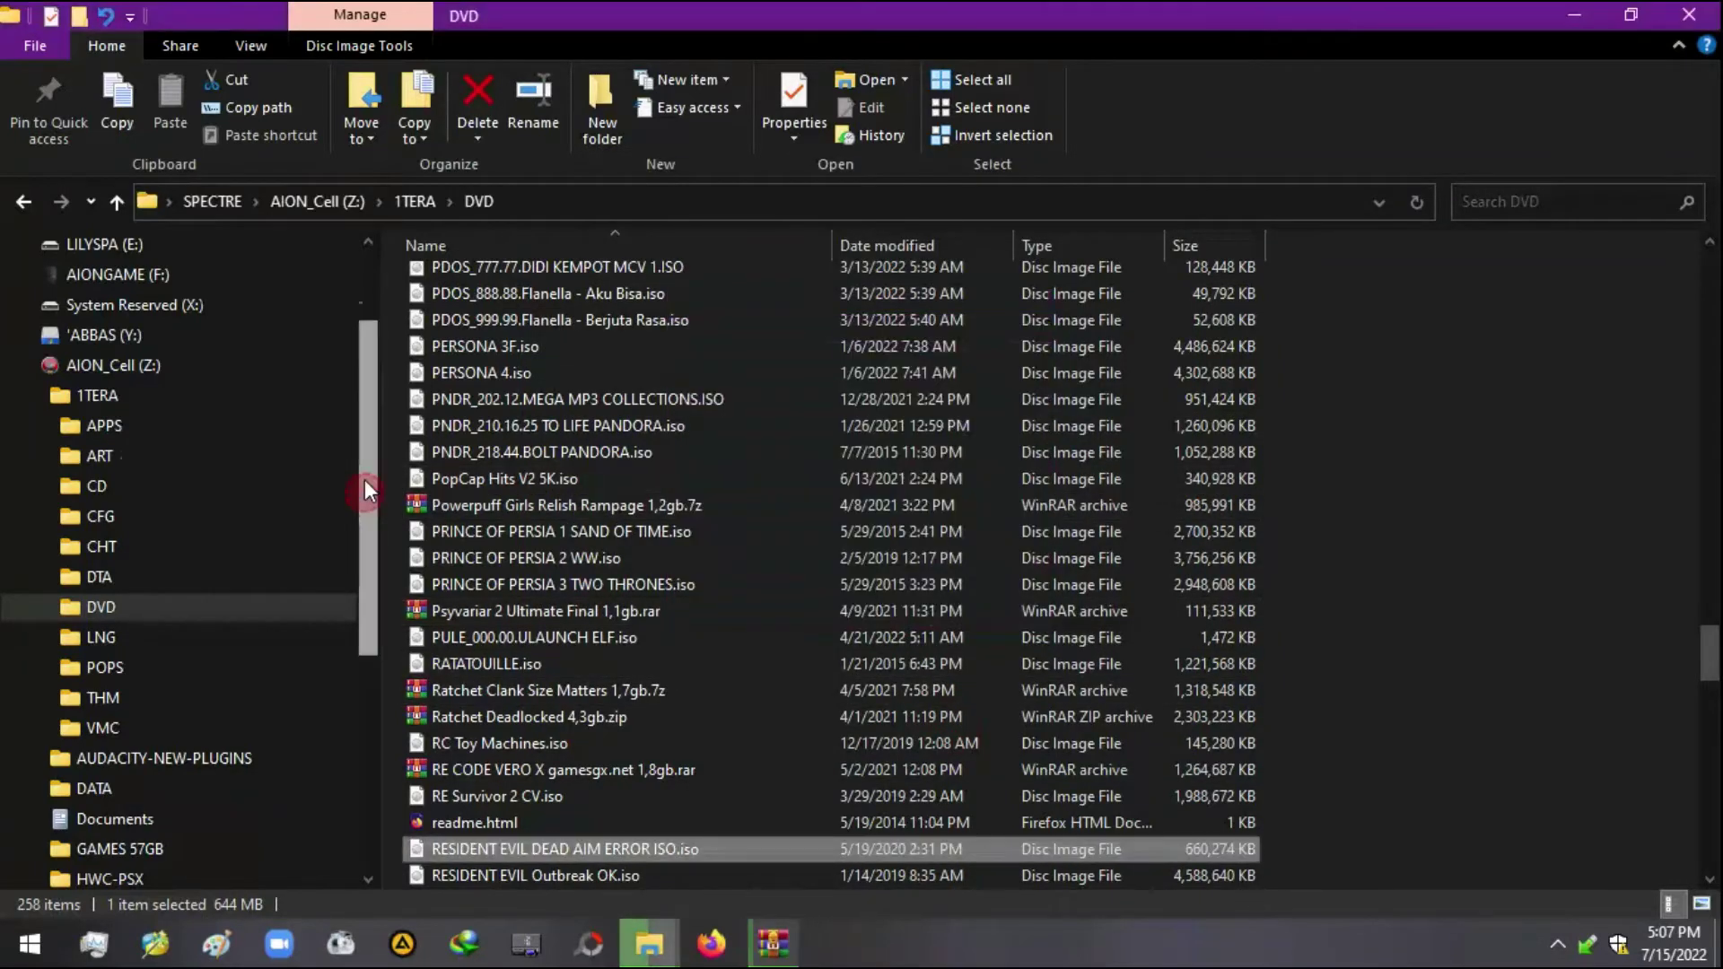
scroll(364, 479, "up", 2)
left_click(20, 466)
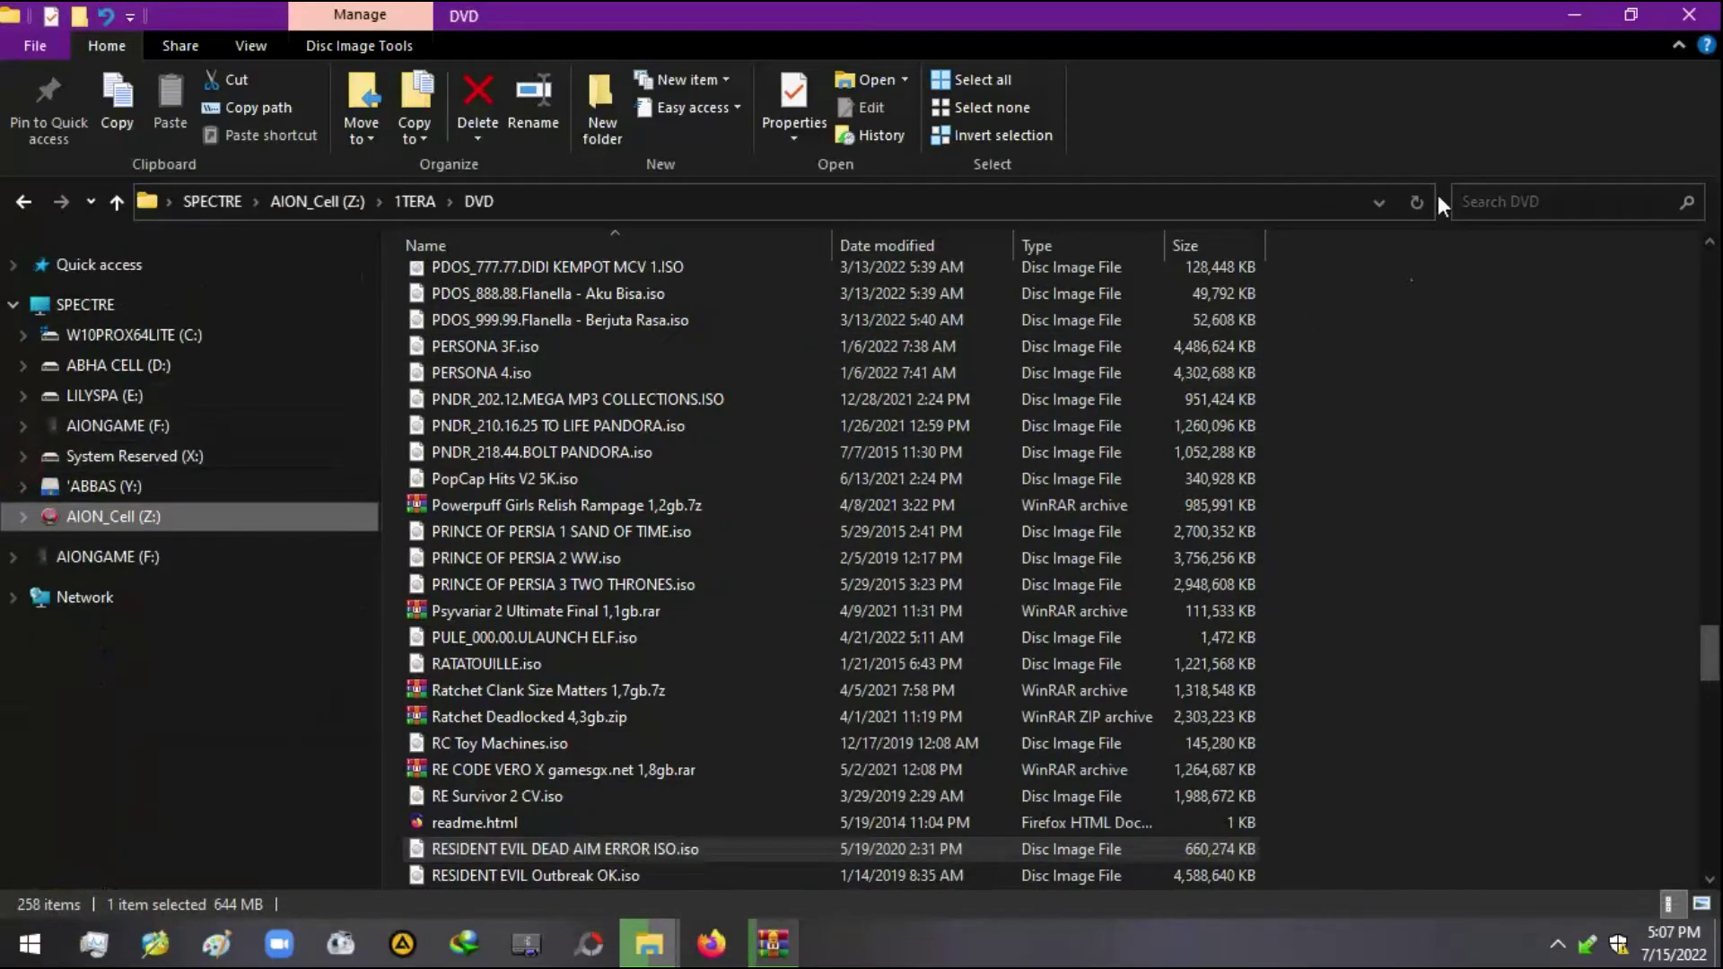
left_click(1676, 25)
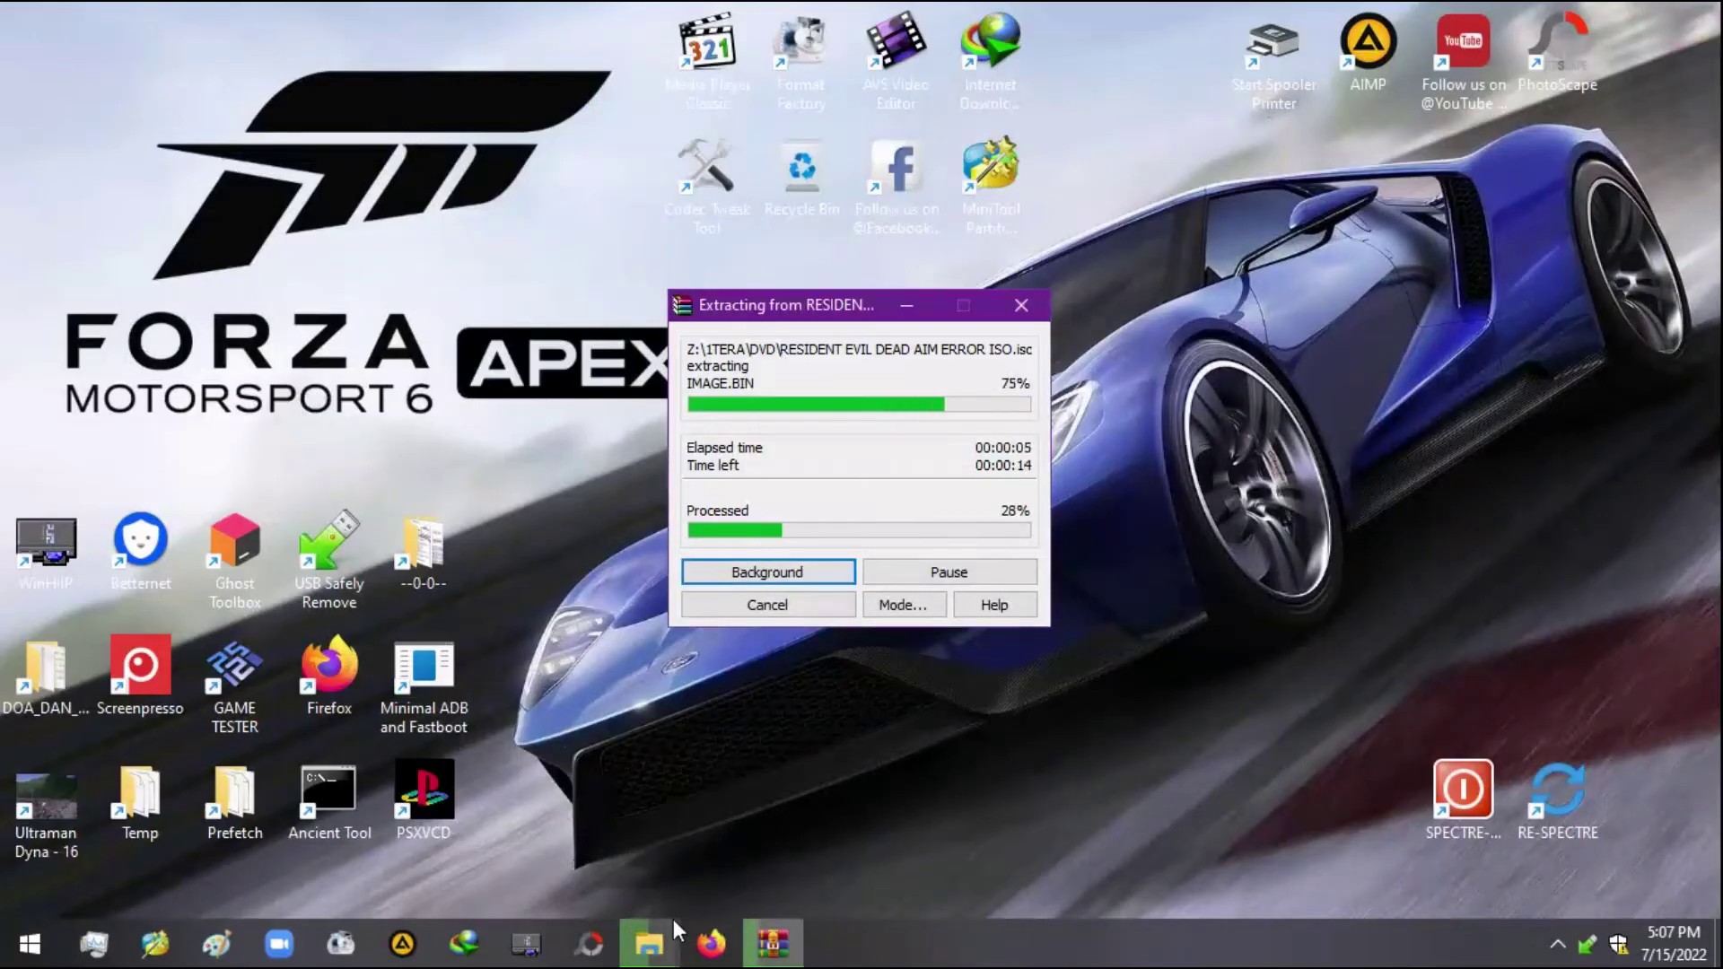
- Bring up the EPS146 folder window, minimize the file-move progress window and open the PERBAIKAN ISO GAME PS2 folder
mouse_move(670, 922)
left_click(549, 860)
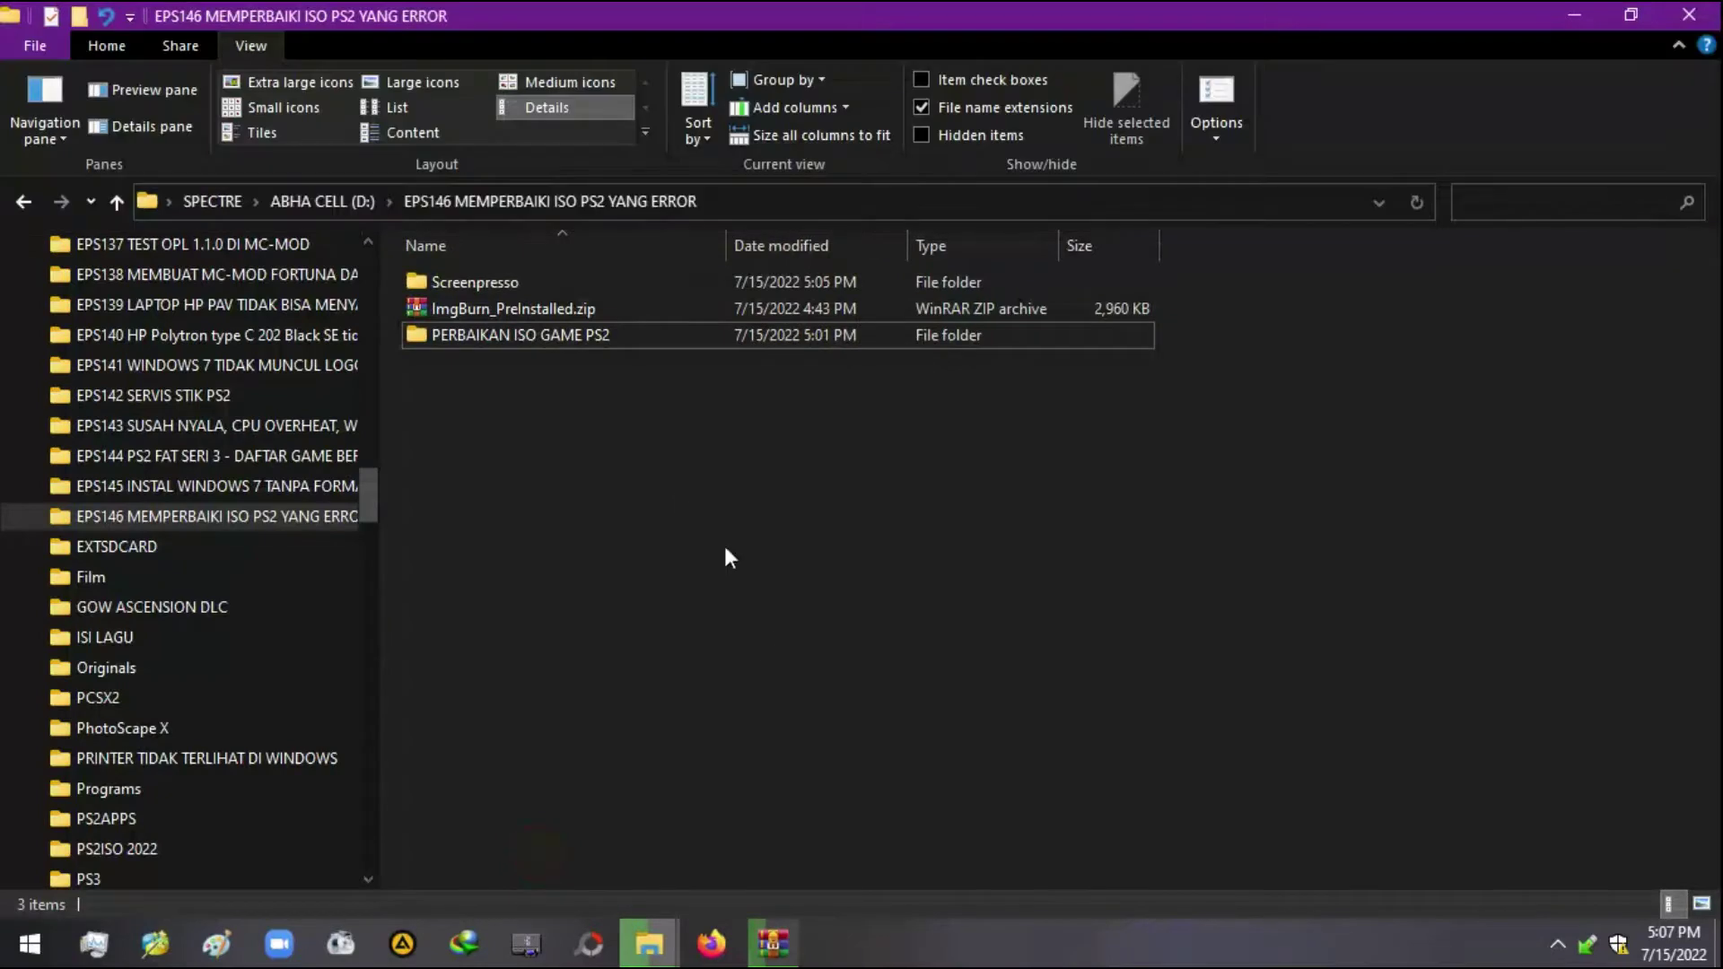
left_click(827, 772)
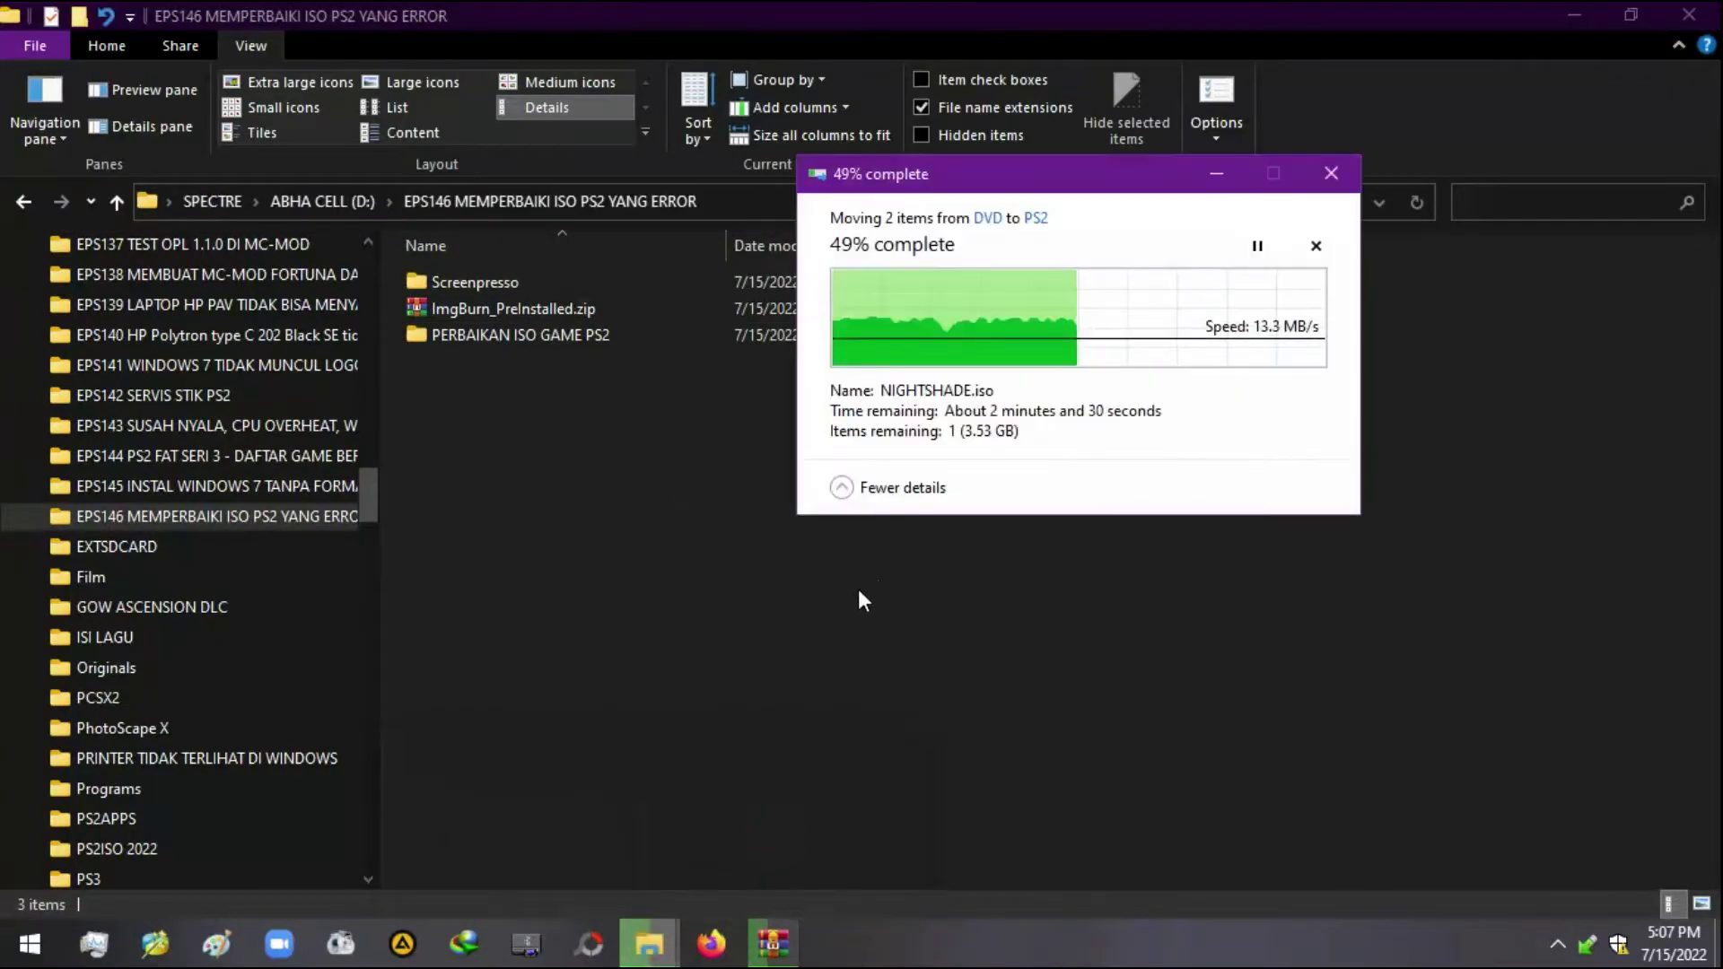
left_click(1216, 173)
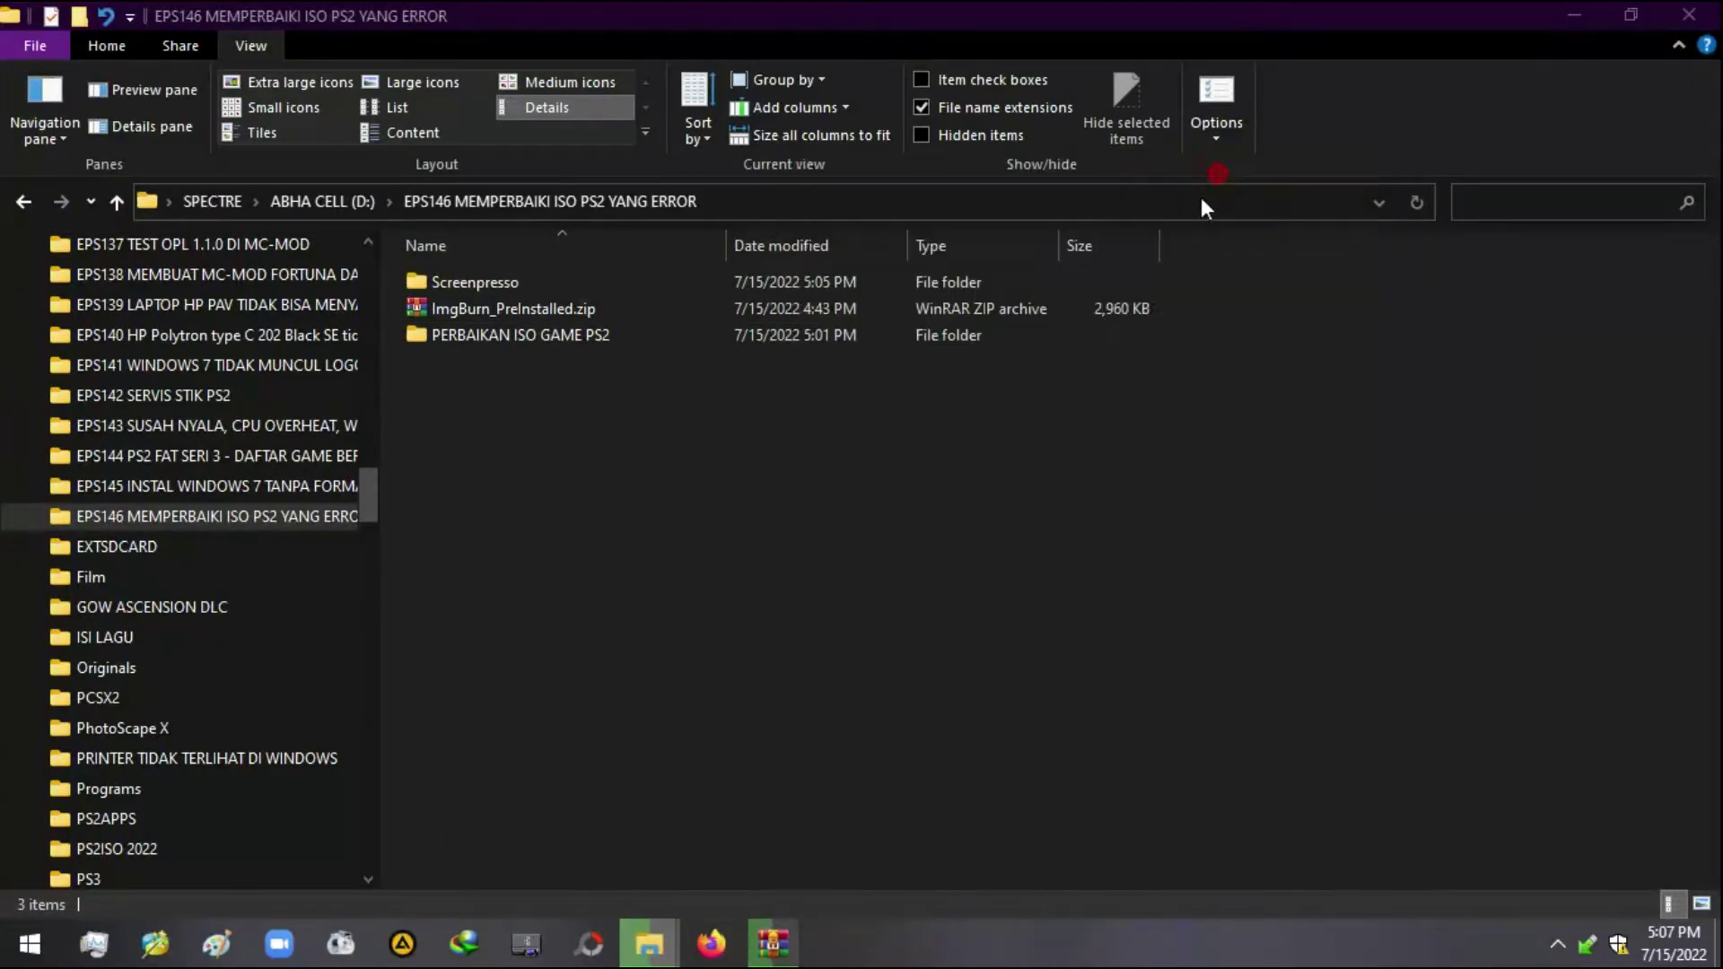
left_click_drag(863, 313, 1059, 426)
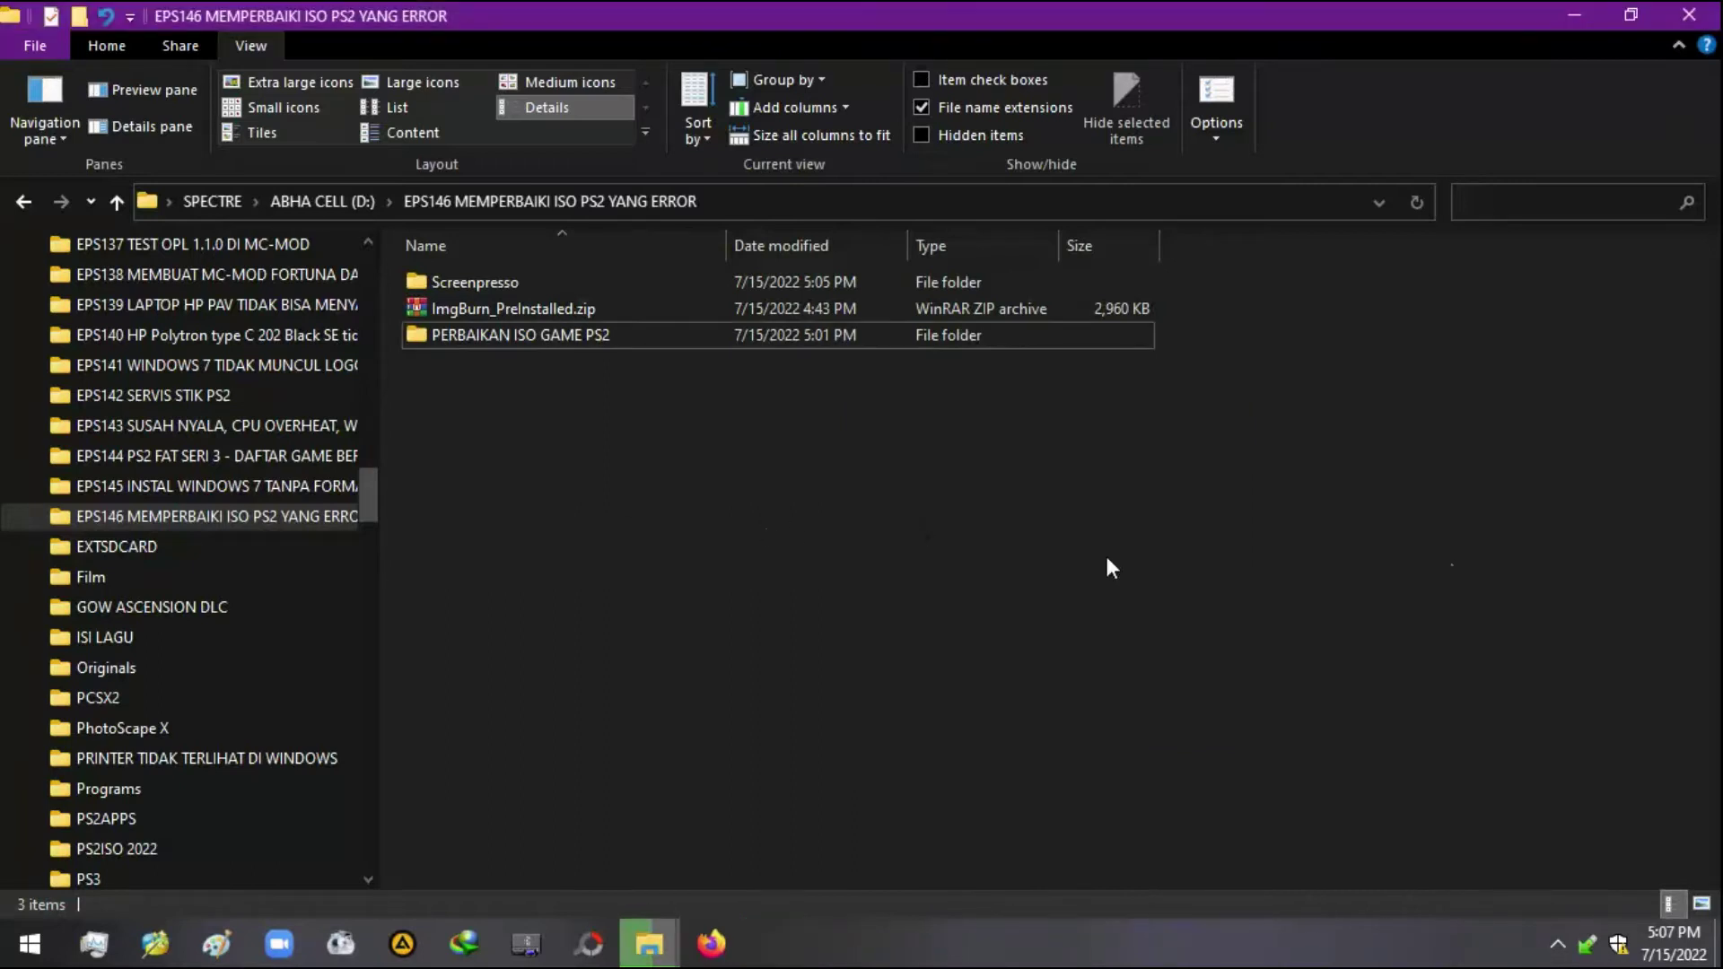
double_click(589, 338)
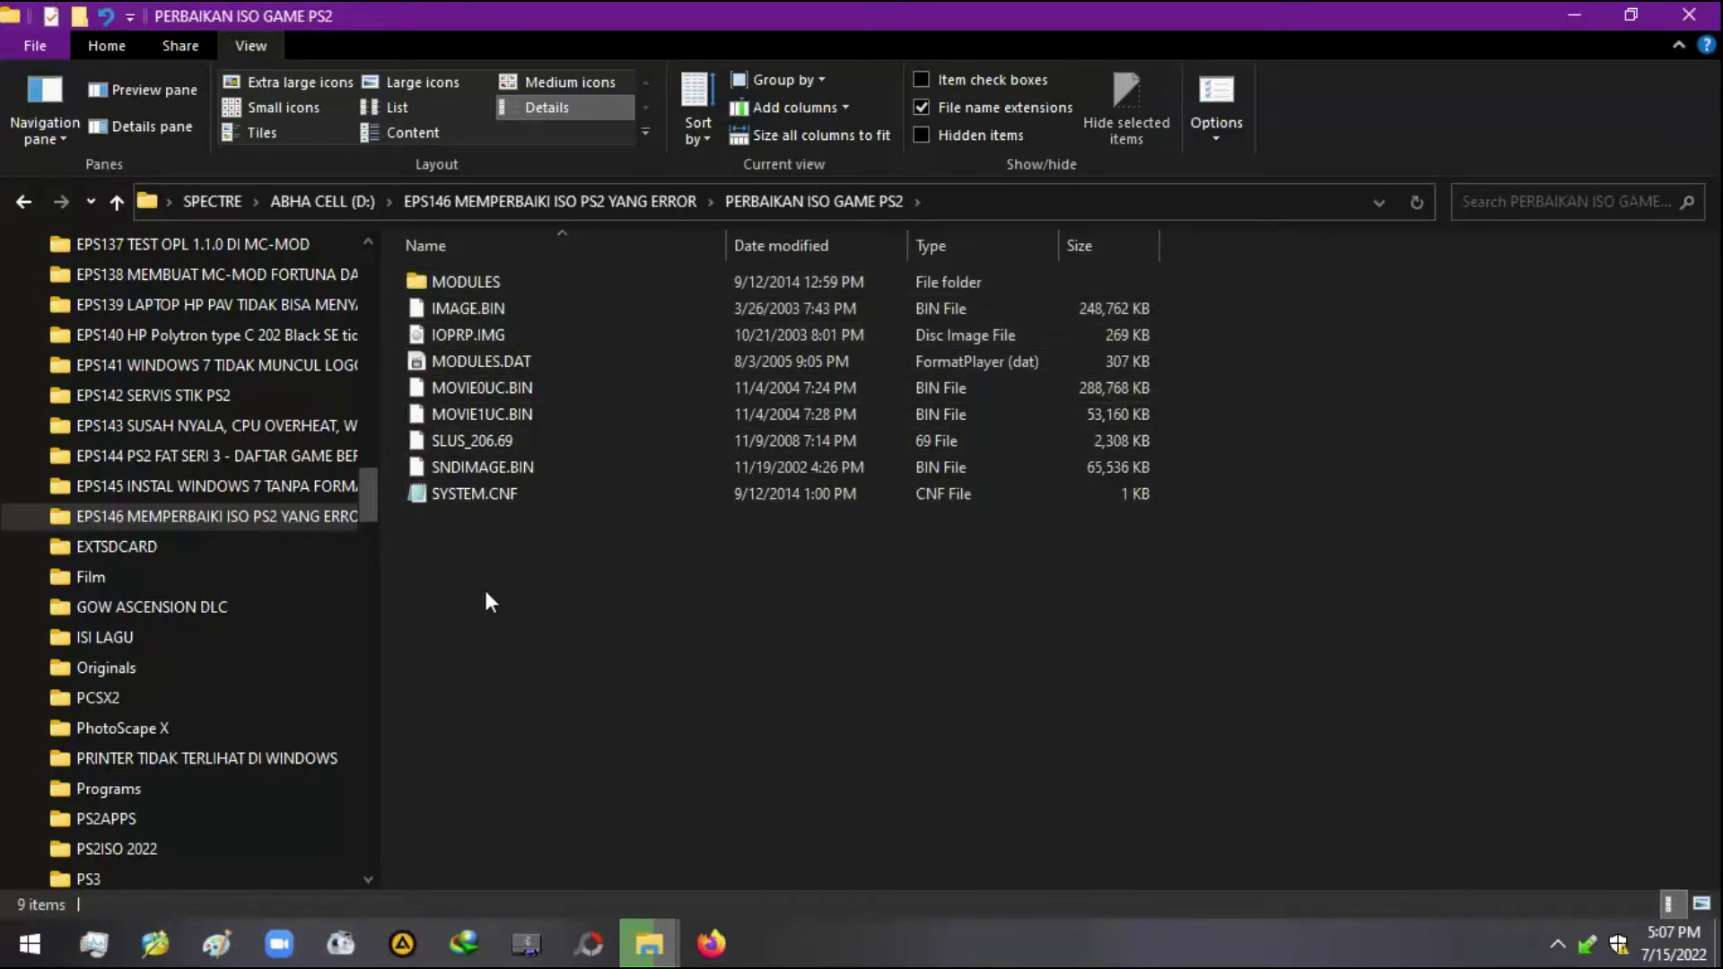
- Cut all the extracted game files and create a folder named RESIDENT EVIL DEAD AIM alongside them
key("ctrl+a")
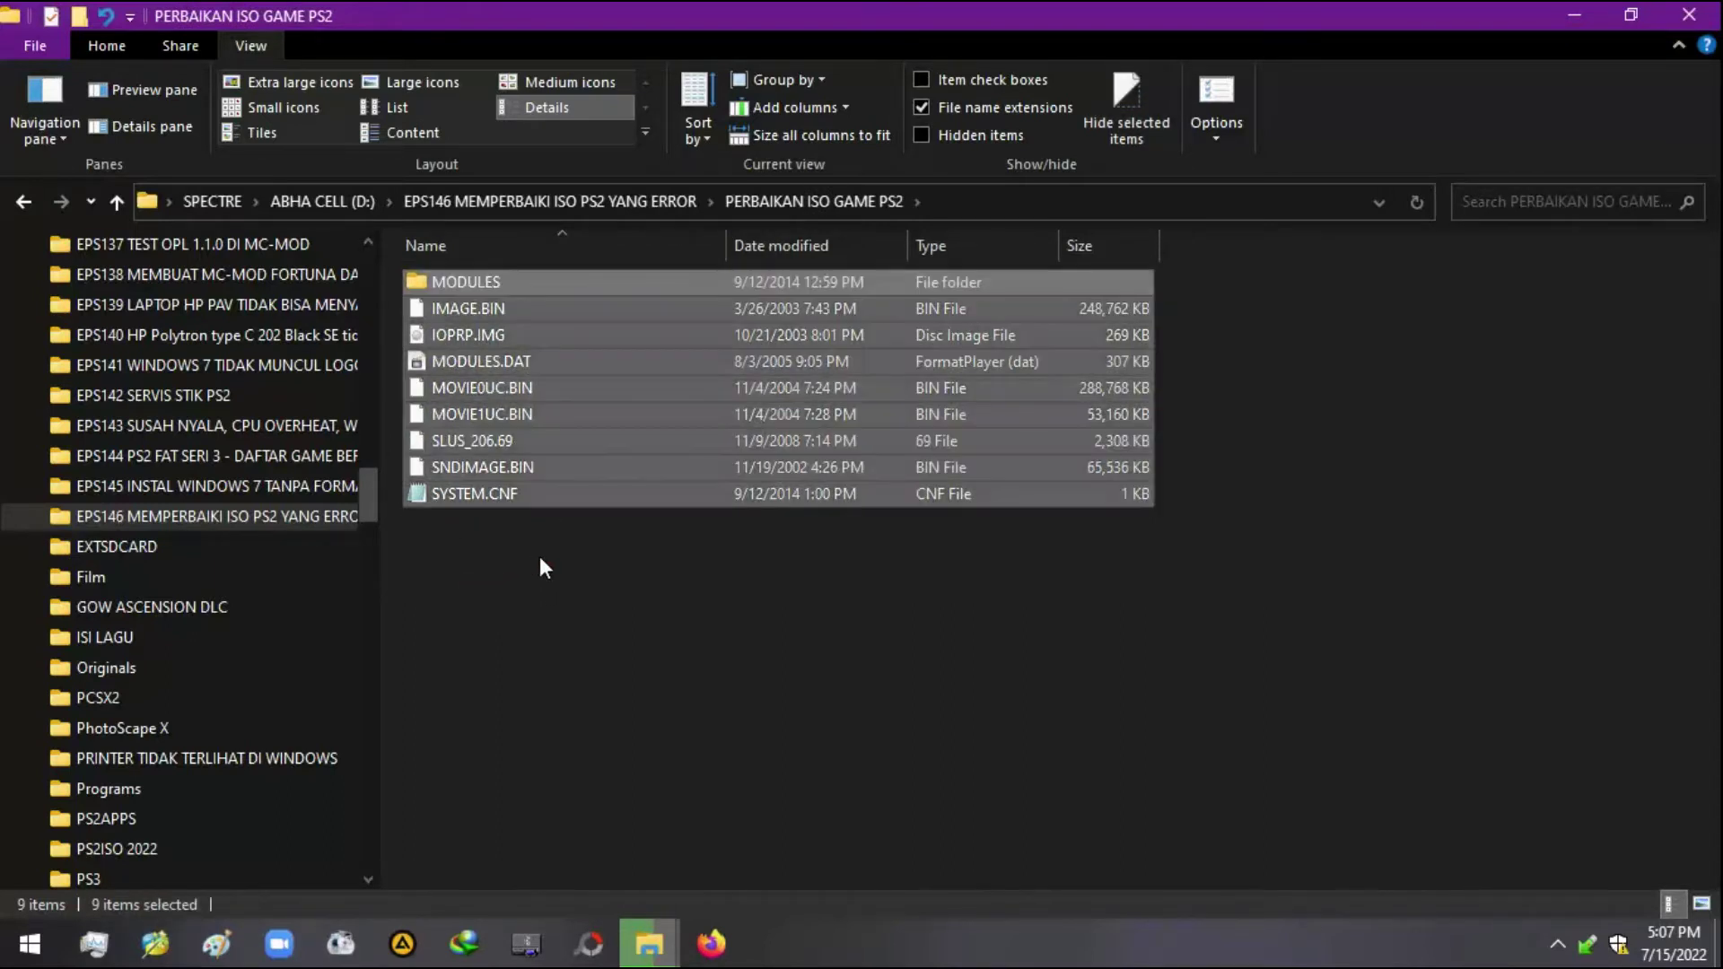
left_click(80, 16)
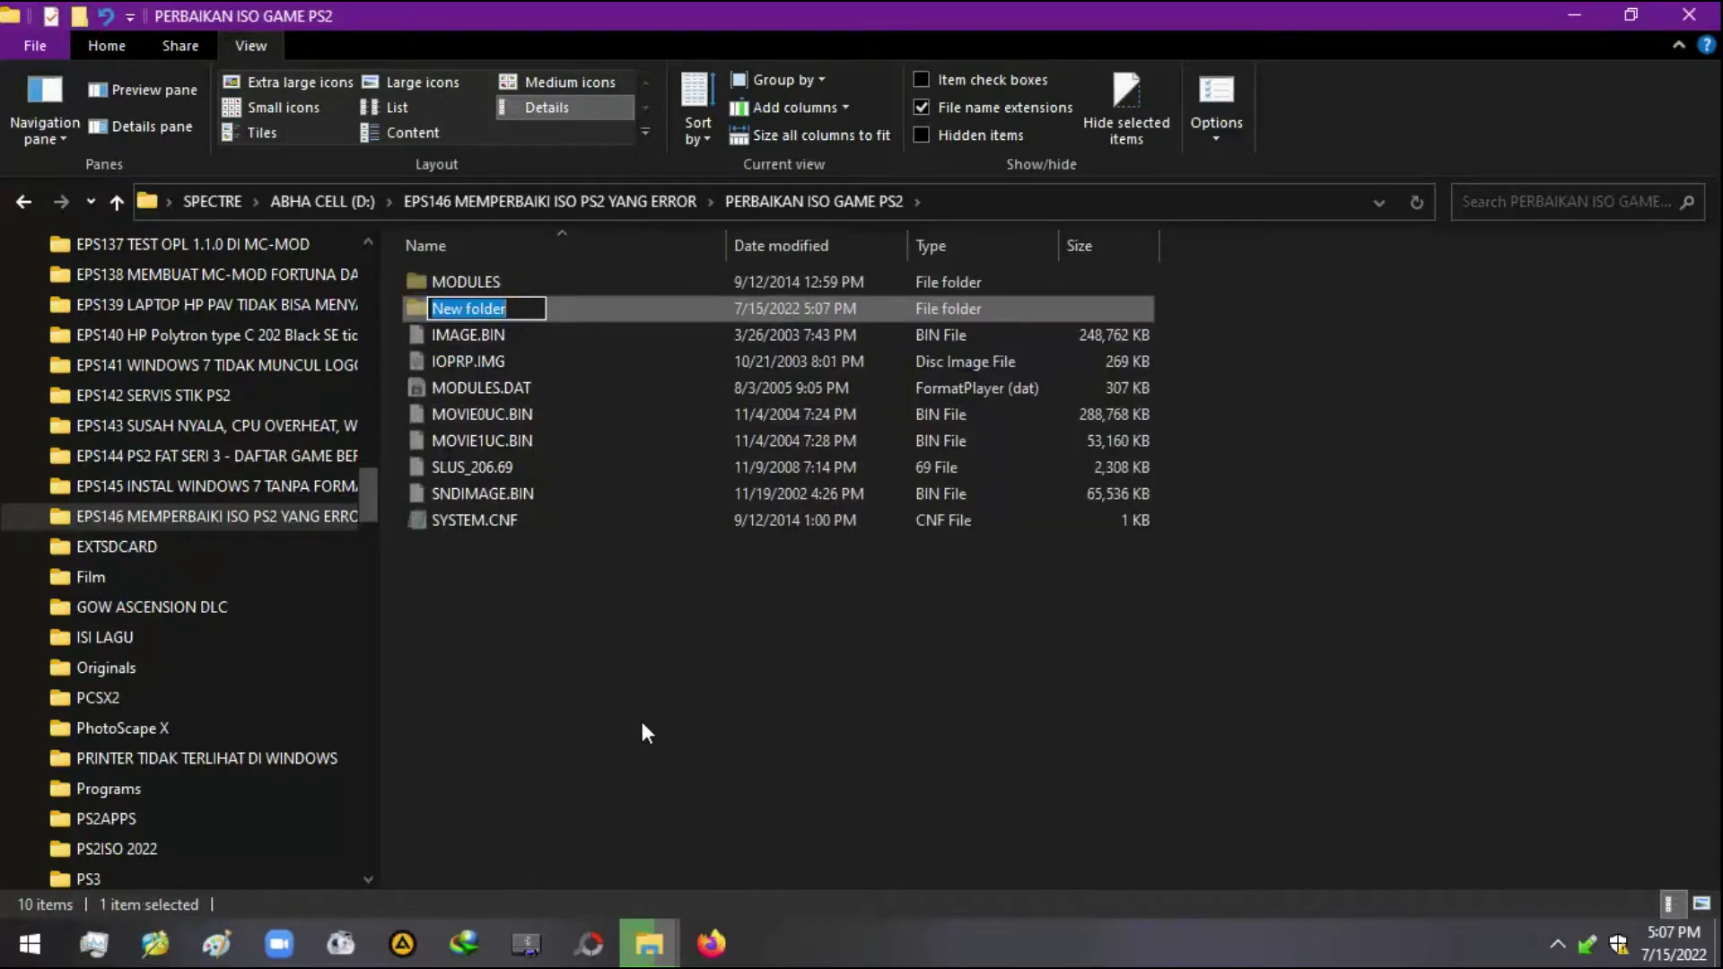
type("RES")
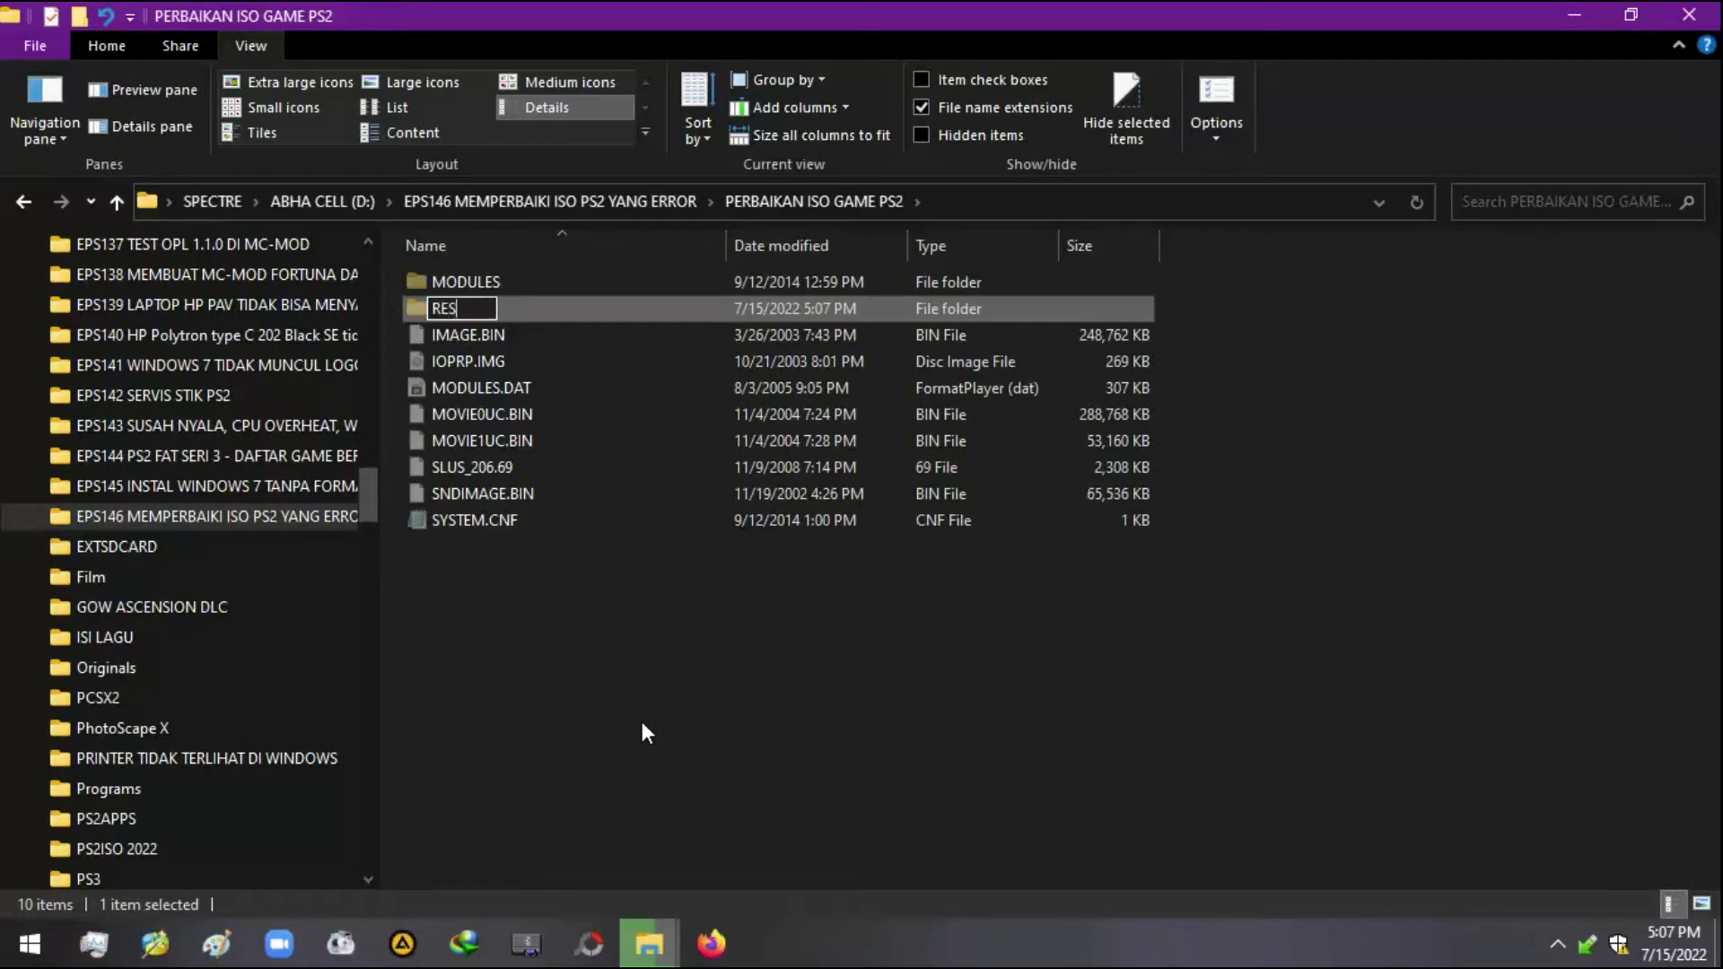
type("IDENT EVI")
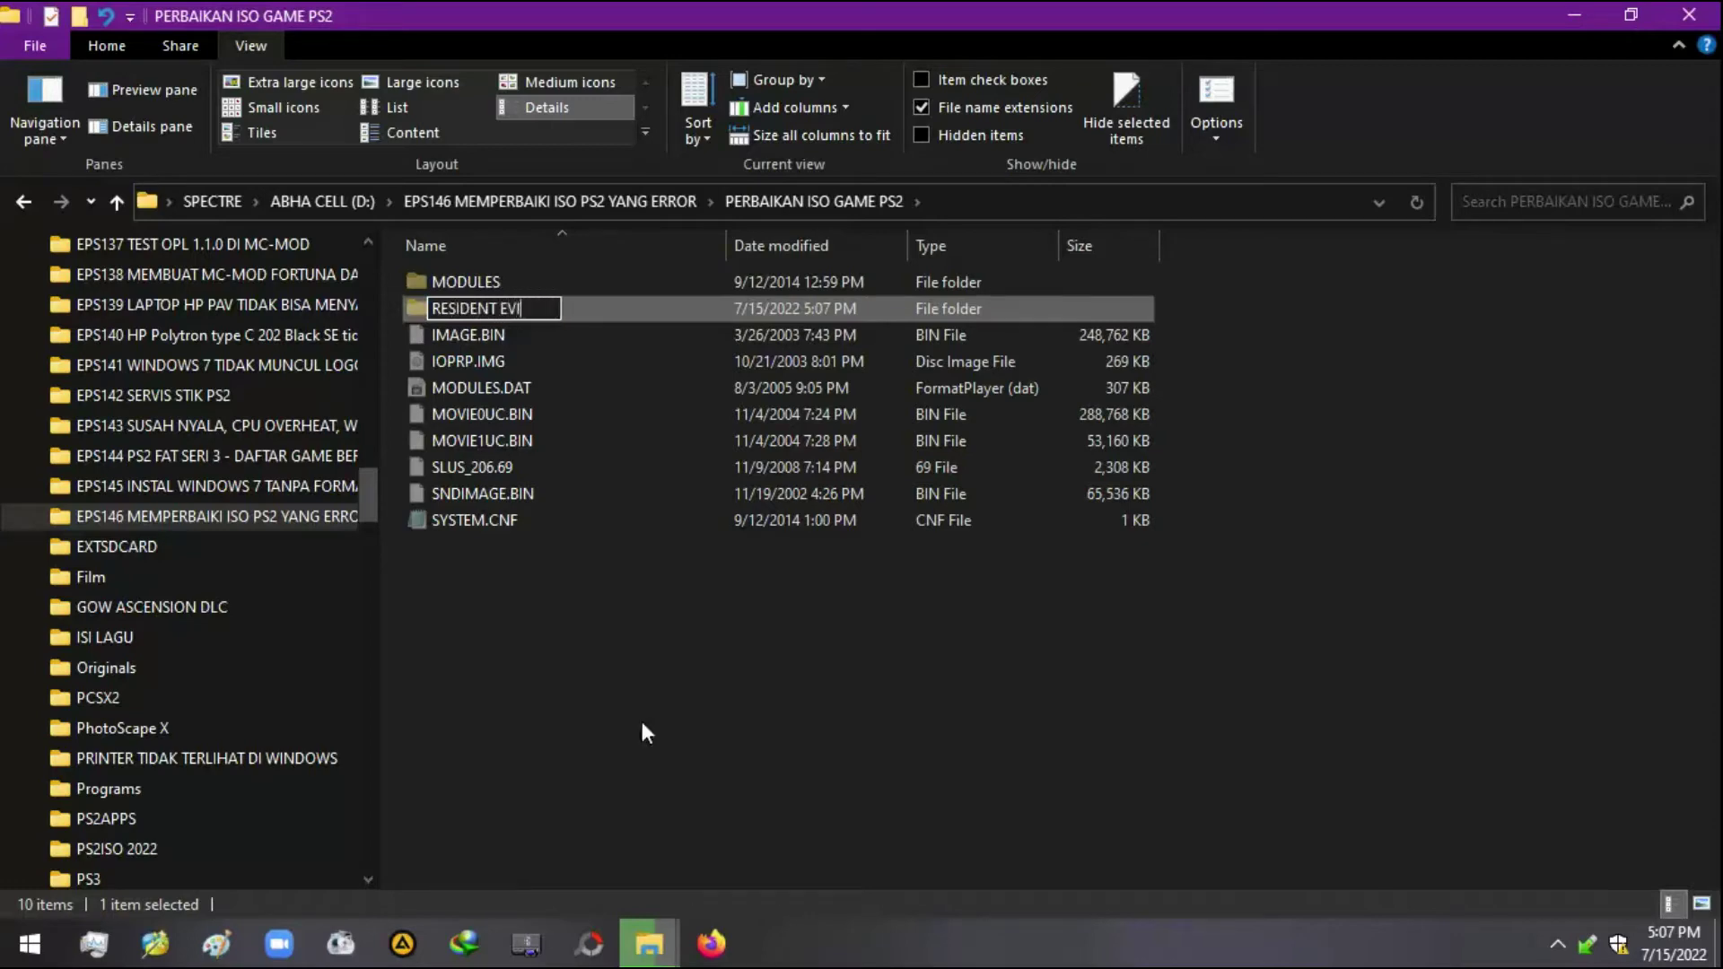
type("L DEAD AIM")
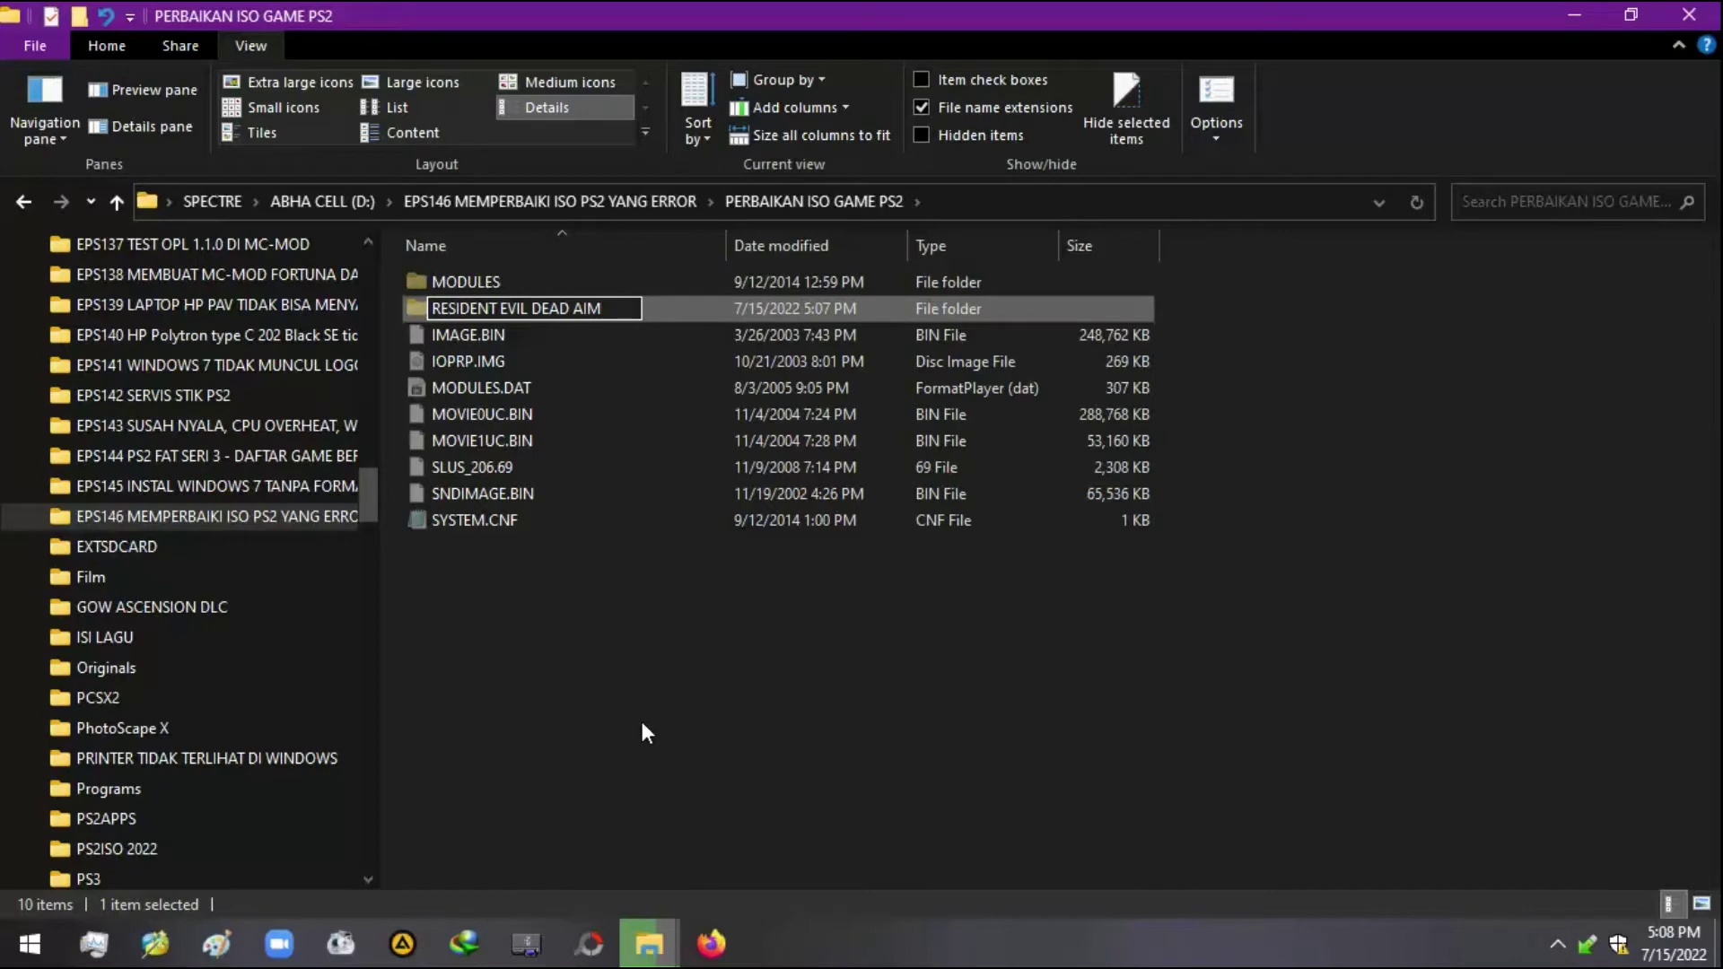
key("Return")
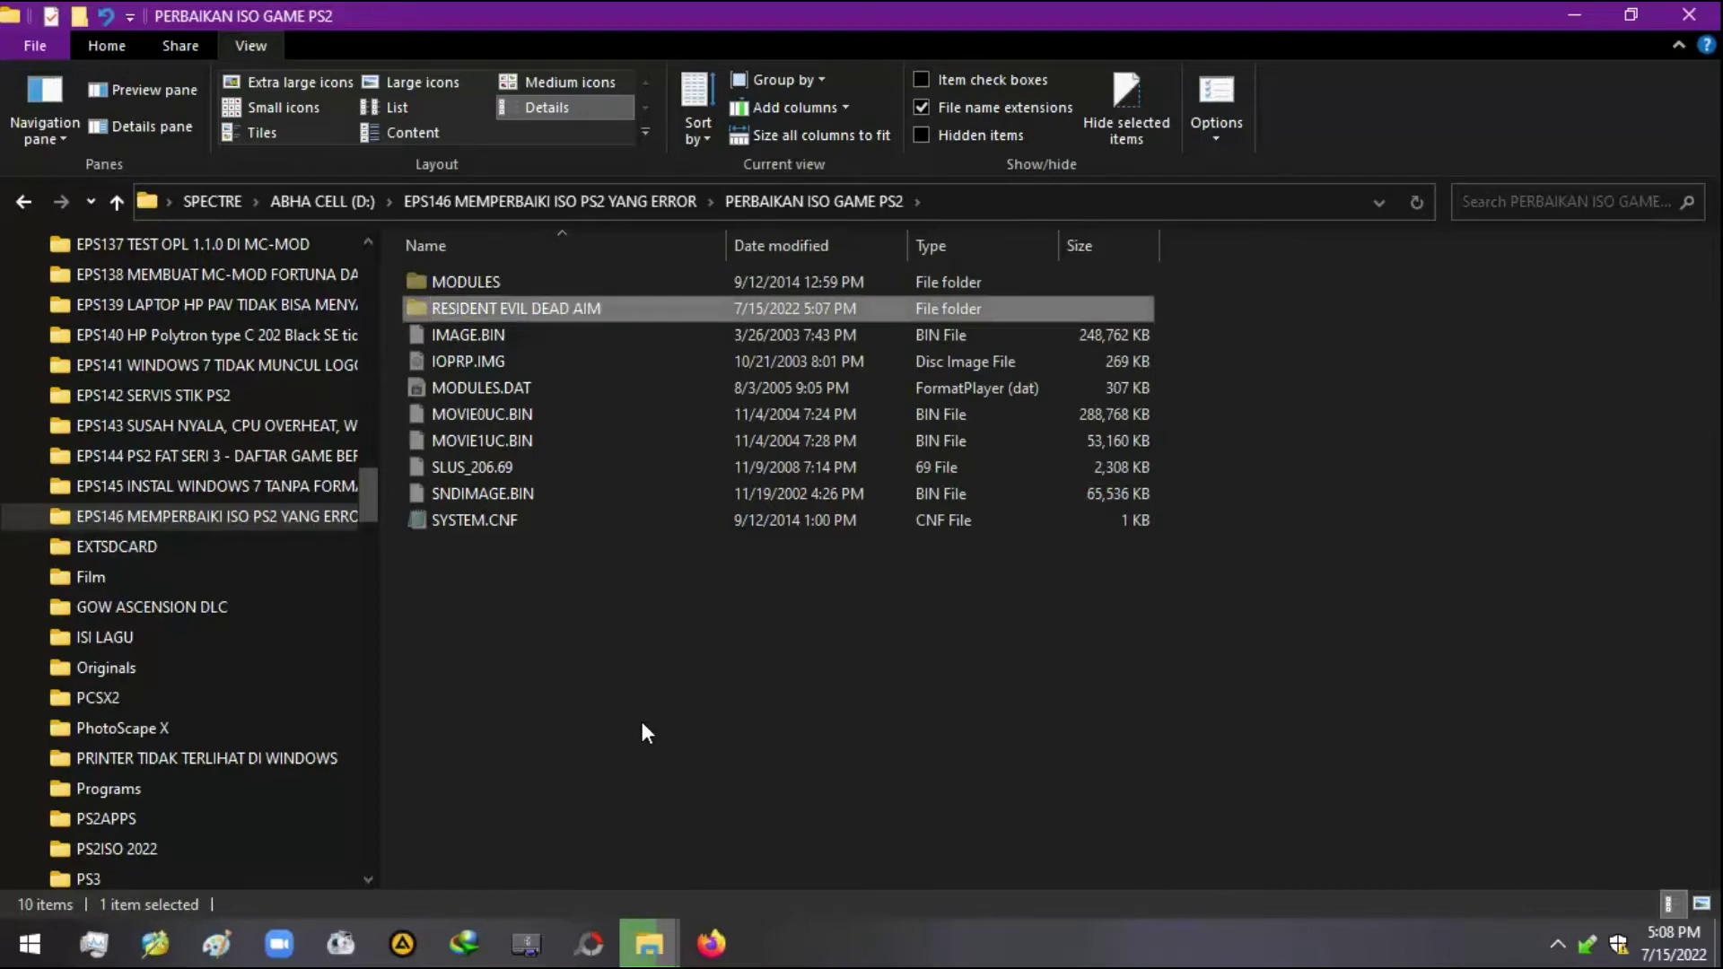
- Move the cut game files into the RESIDENT EVIL DEAD AIM folder
key("Return")
key("ctrl+v")
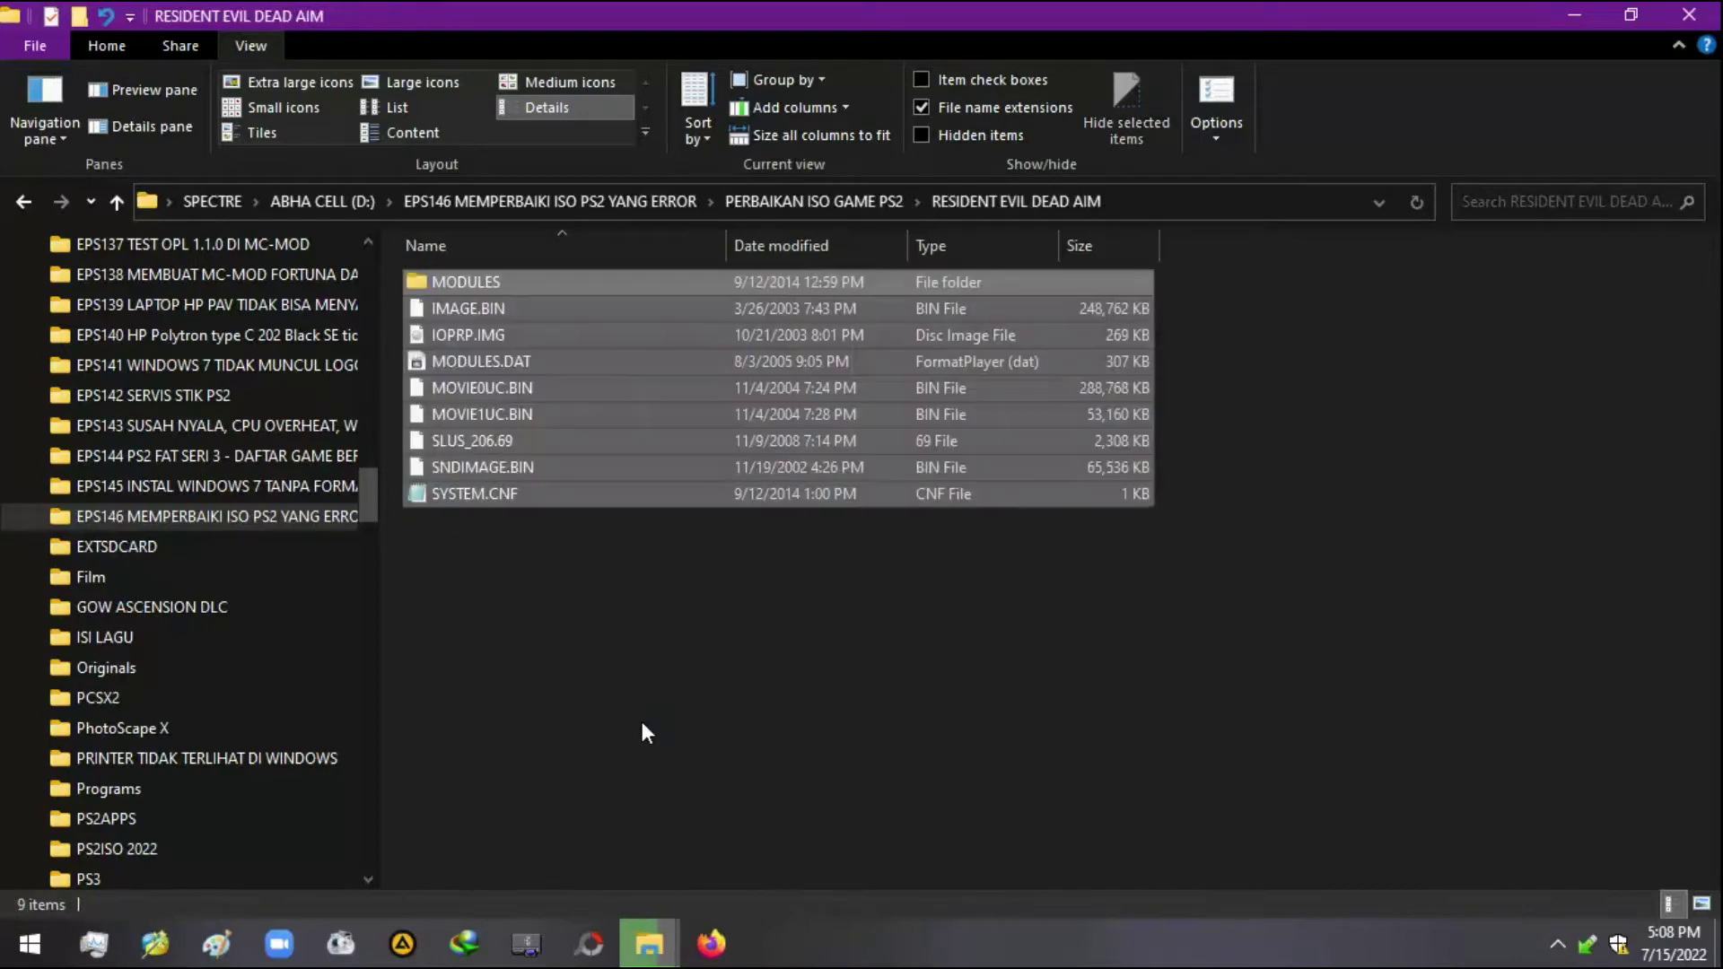
left_click(748, 718)
- Reopen the RESIDENT EVIL DEAD AIM folder from its parent and copy the full name of the SLUS_206.69 file
left_click(789, 202)
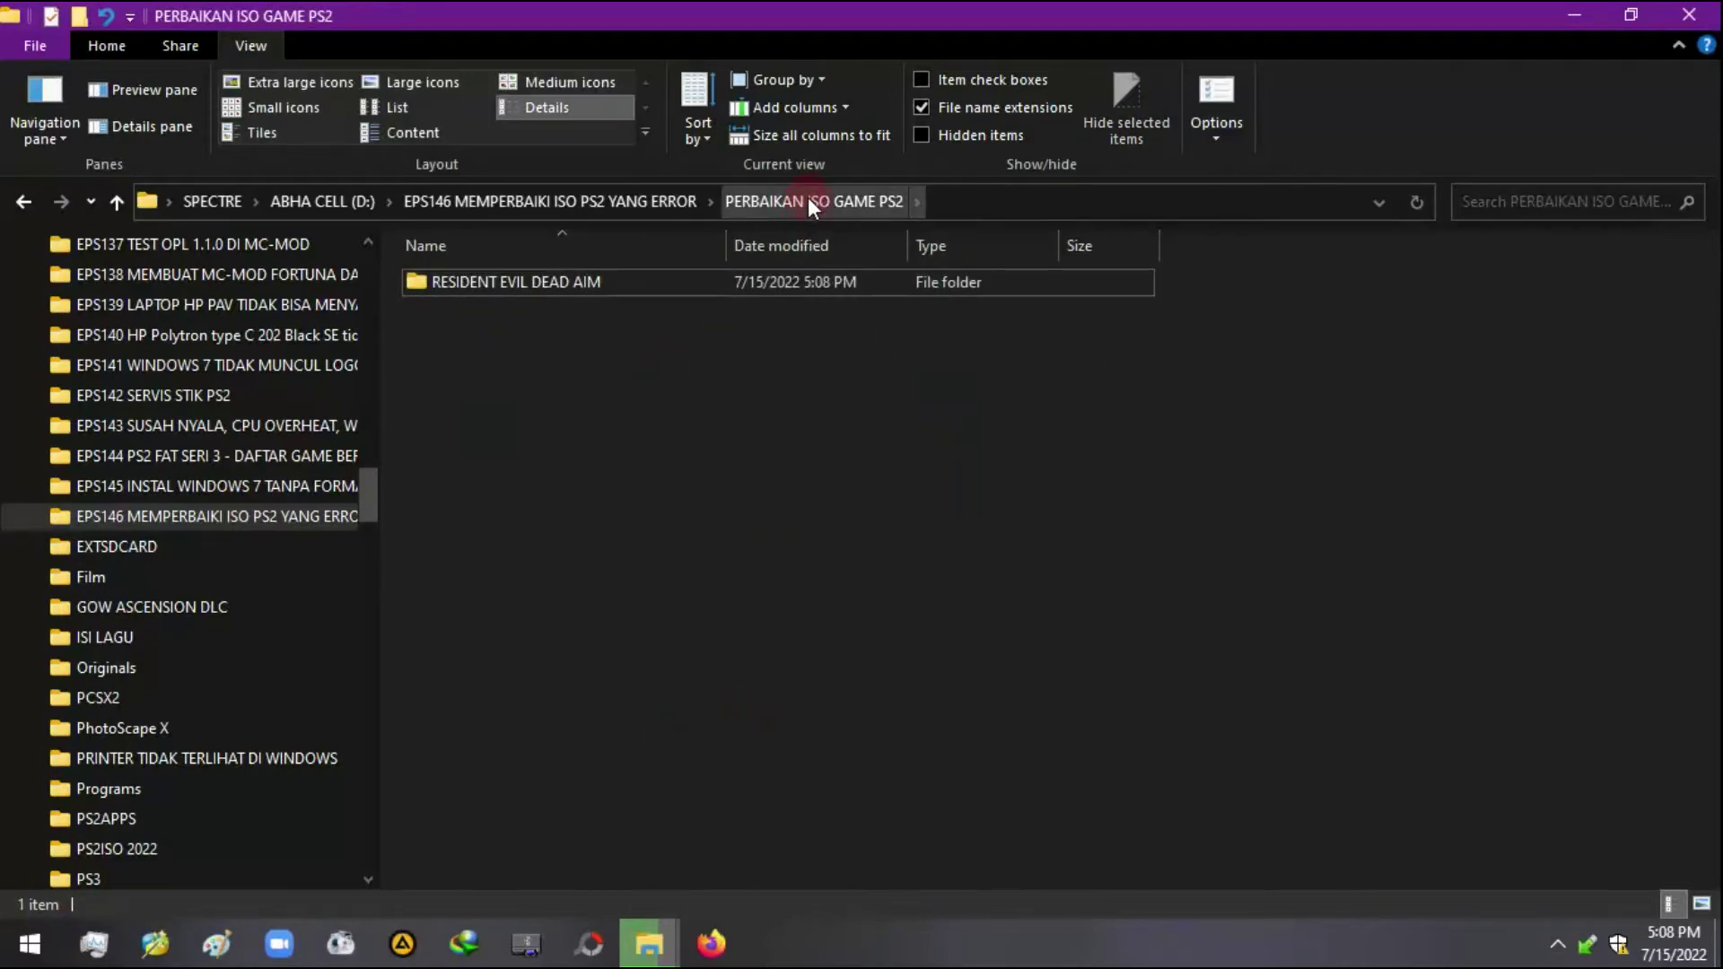
left_click(569, 284)
double_click(569, 283)
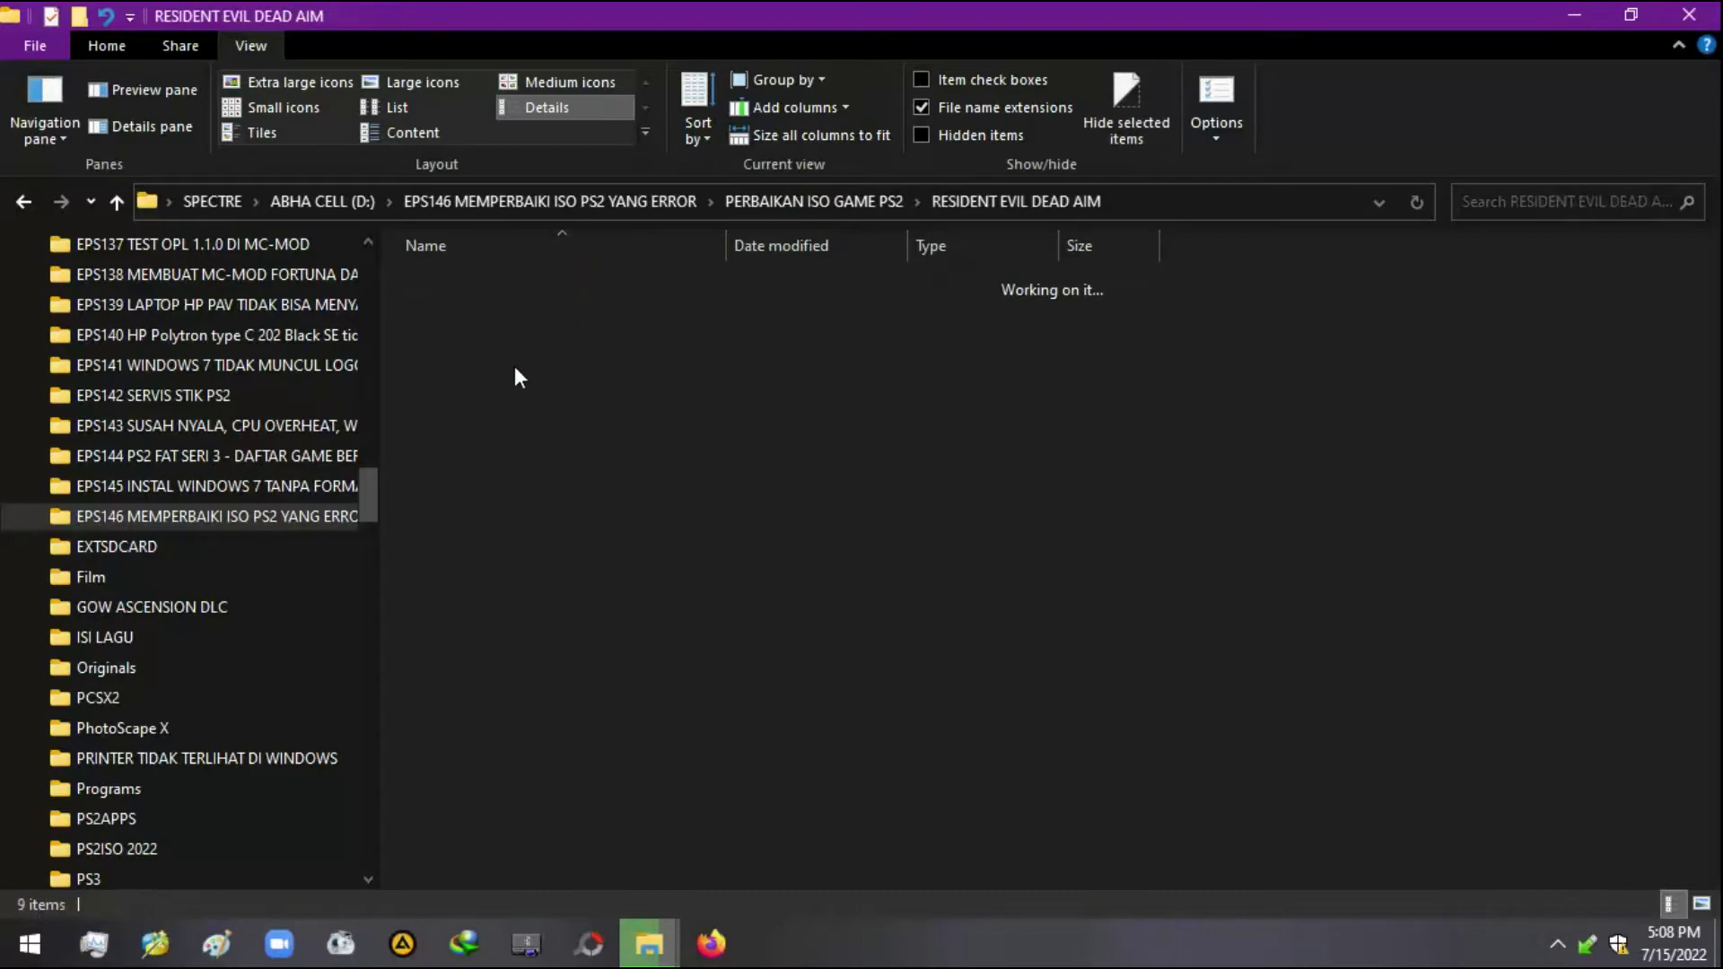
left_click(459, 441)
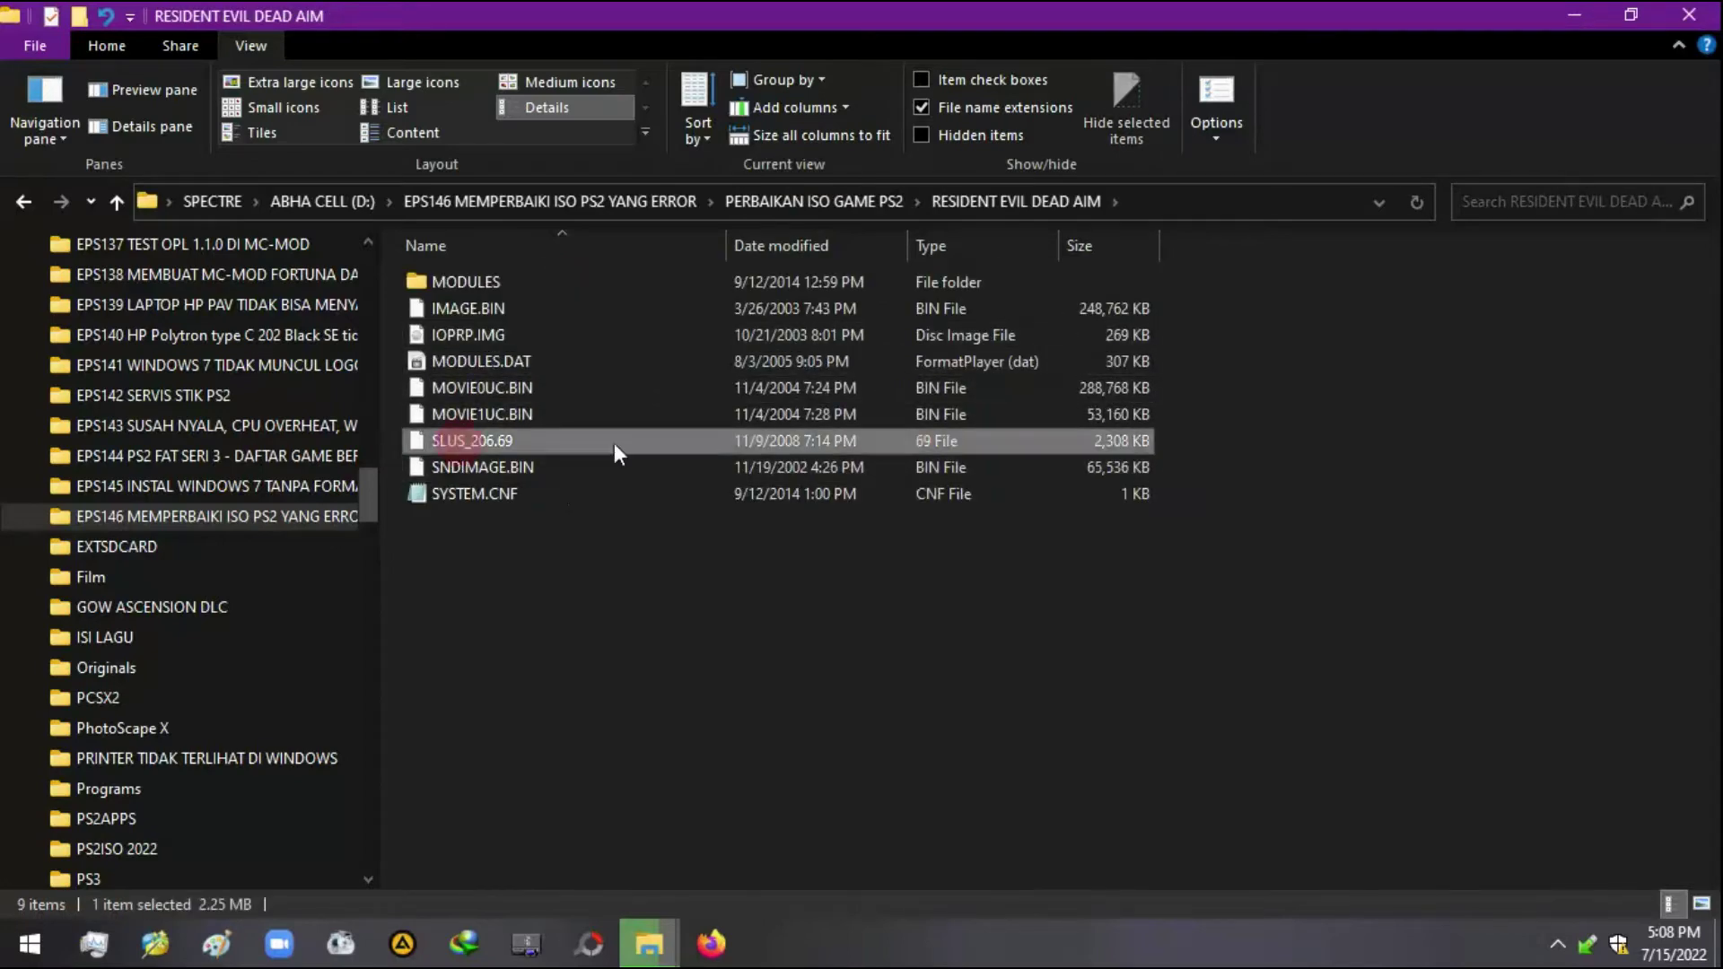
left_click(472, 443)
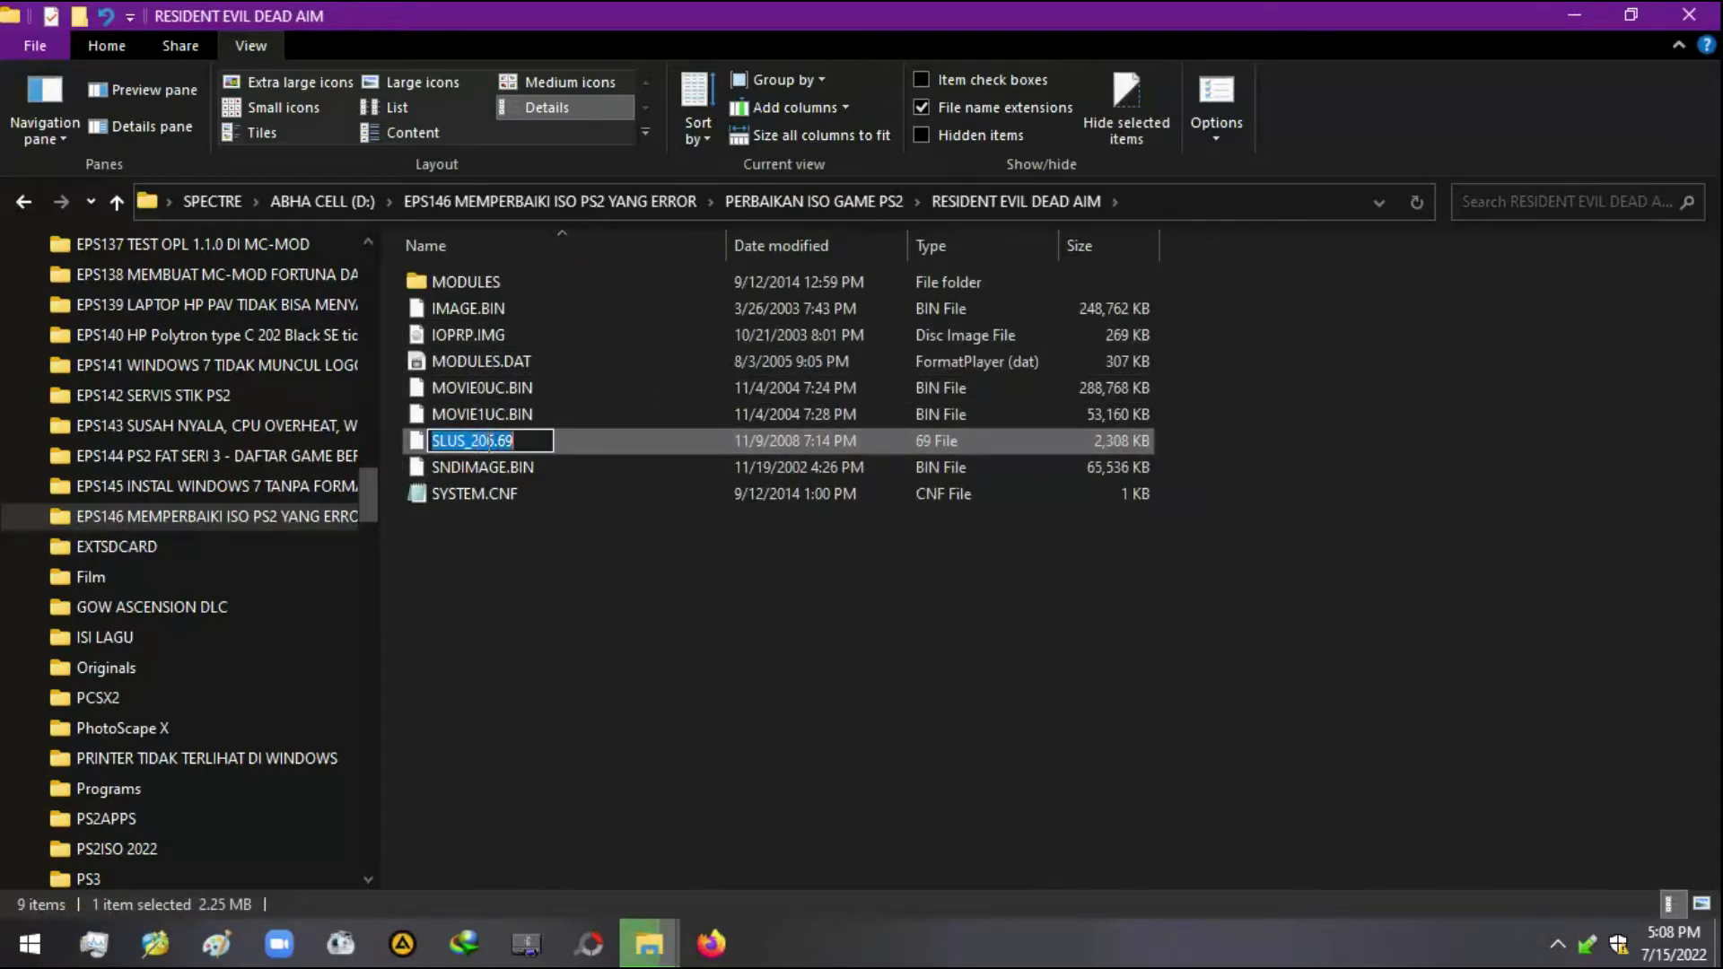
- Rename the RESIDENT EVIL DEAD AIM folder as SLUS_206.69.RESIDENT EVIL DEAD AIM
left_click(842, 212)
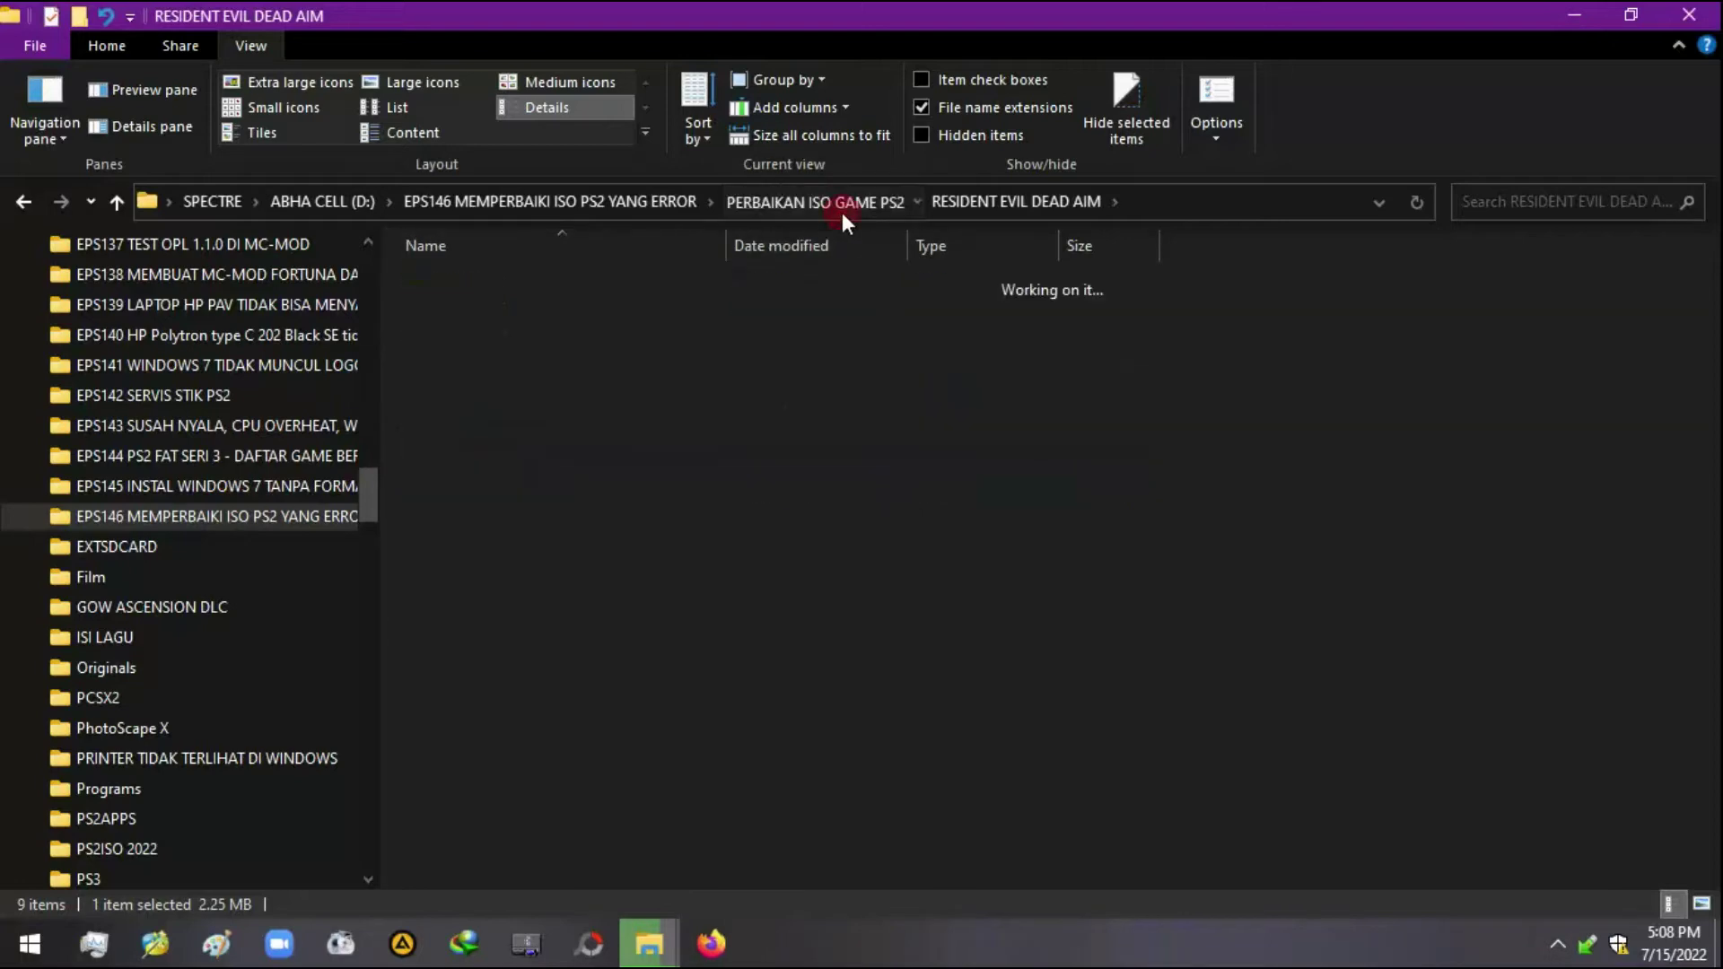
left_click(605, 282)
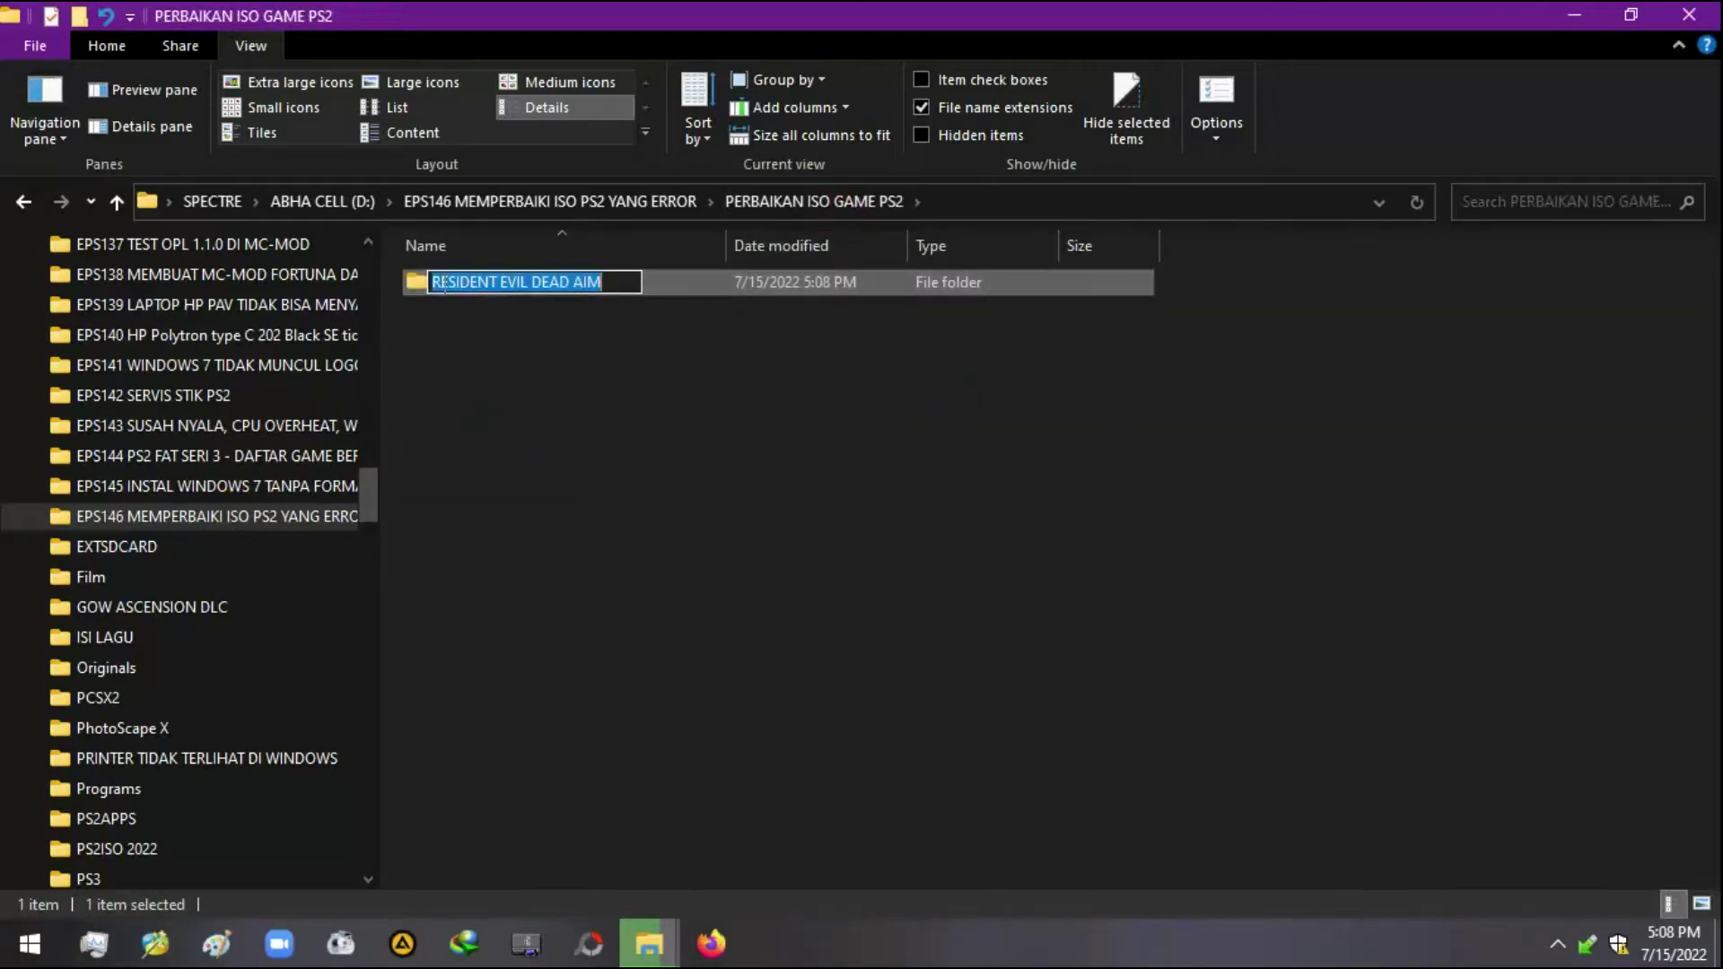
left_click(484, 283)
key("Home")
type("SLUS_206.69.")
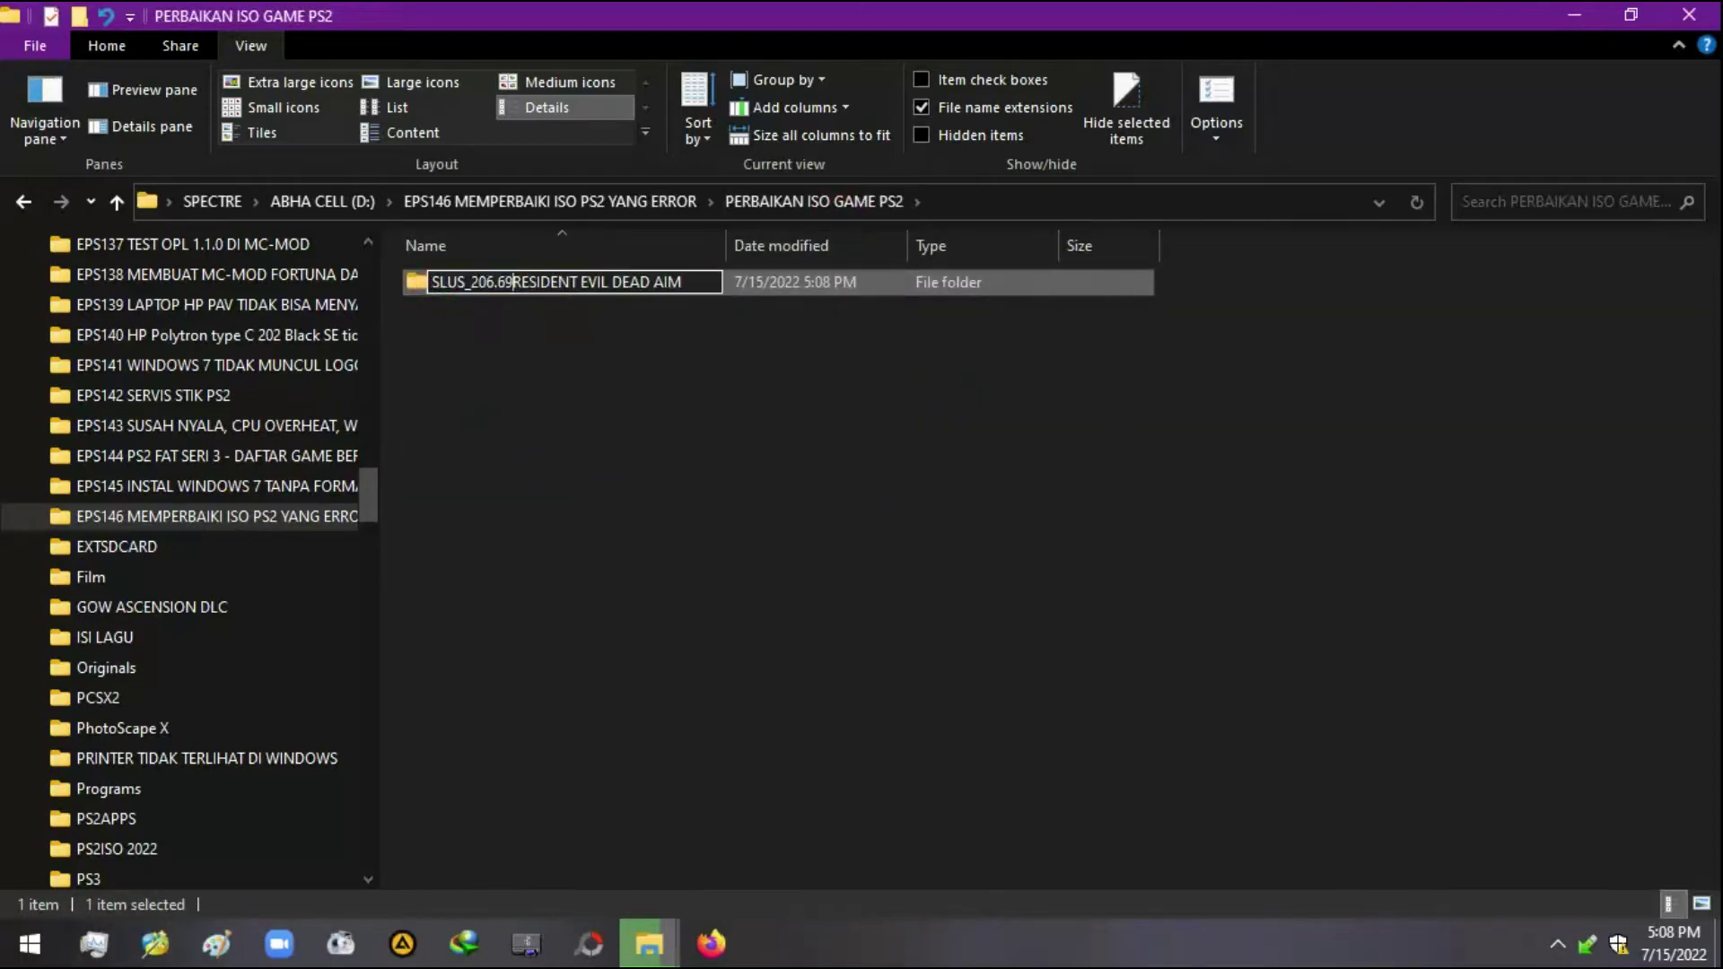
key("Return")
- View the boot file name and video mode in SYSTEM.CNF inside the renamed game folder, then close the file
left_click(574, 307)
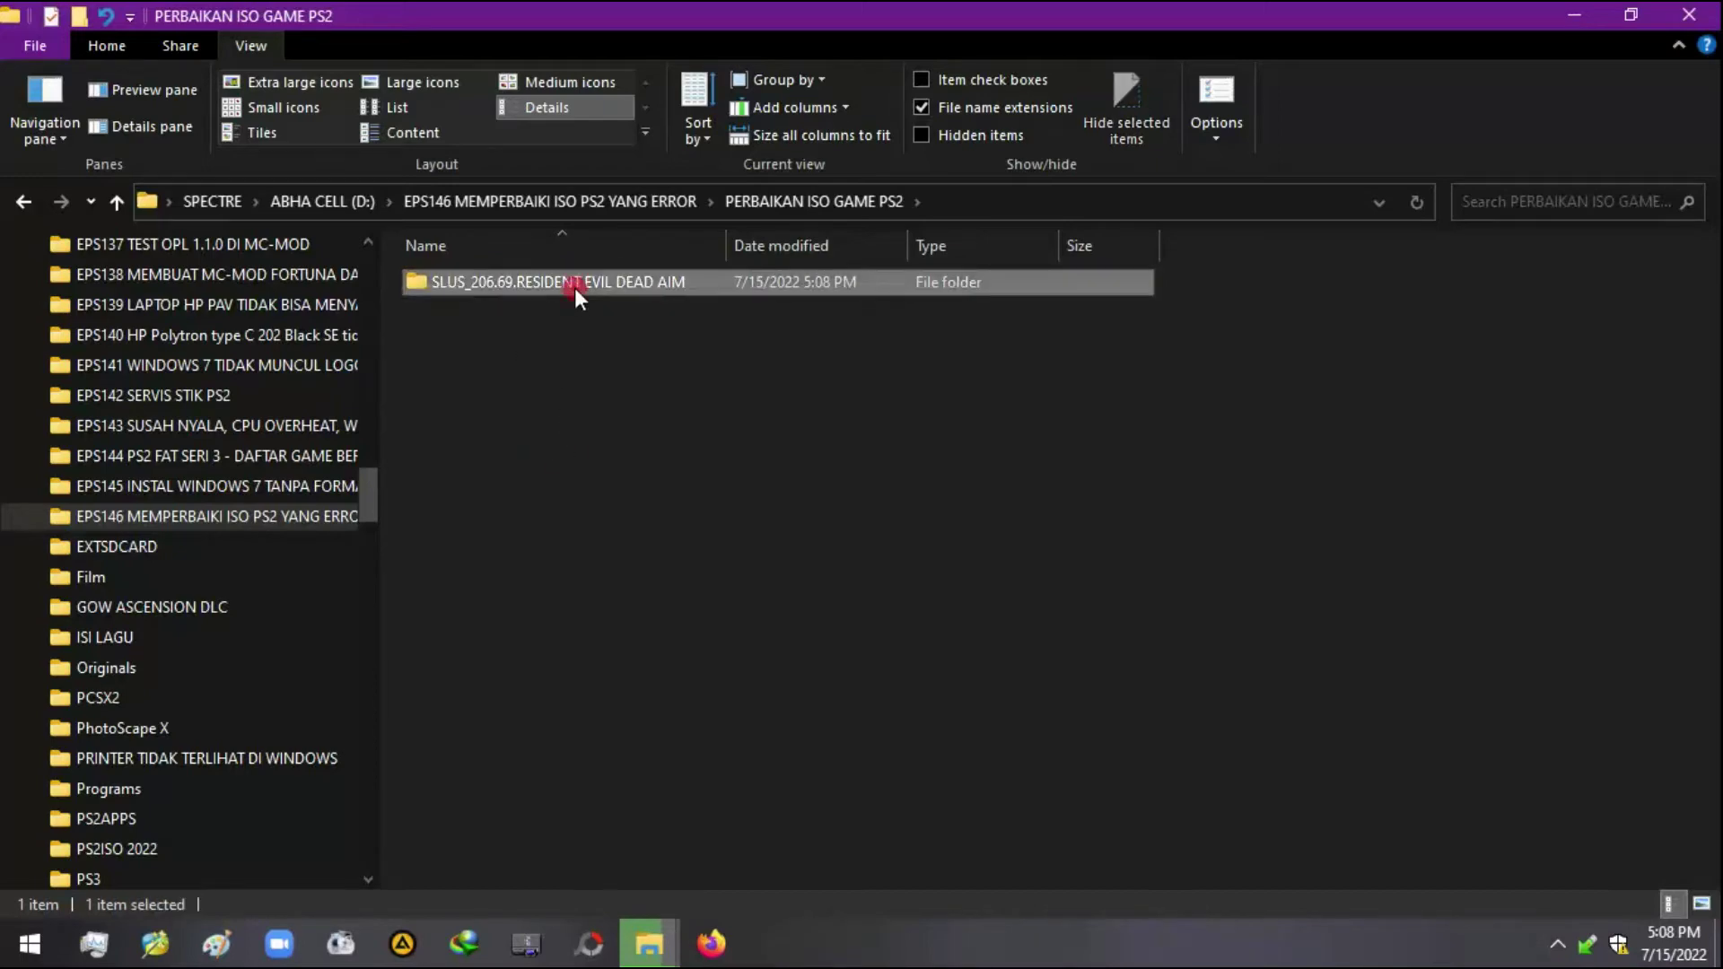
double_click(574, 283)
left_click(510, 493)
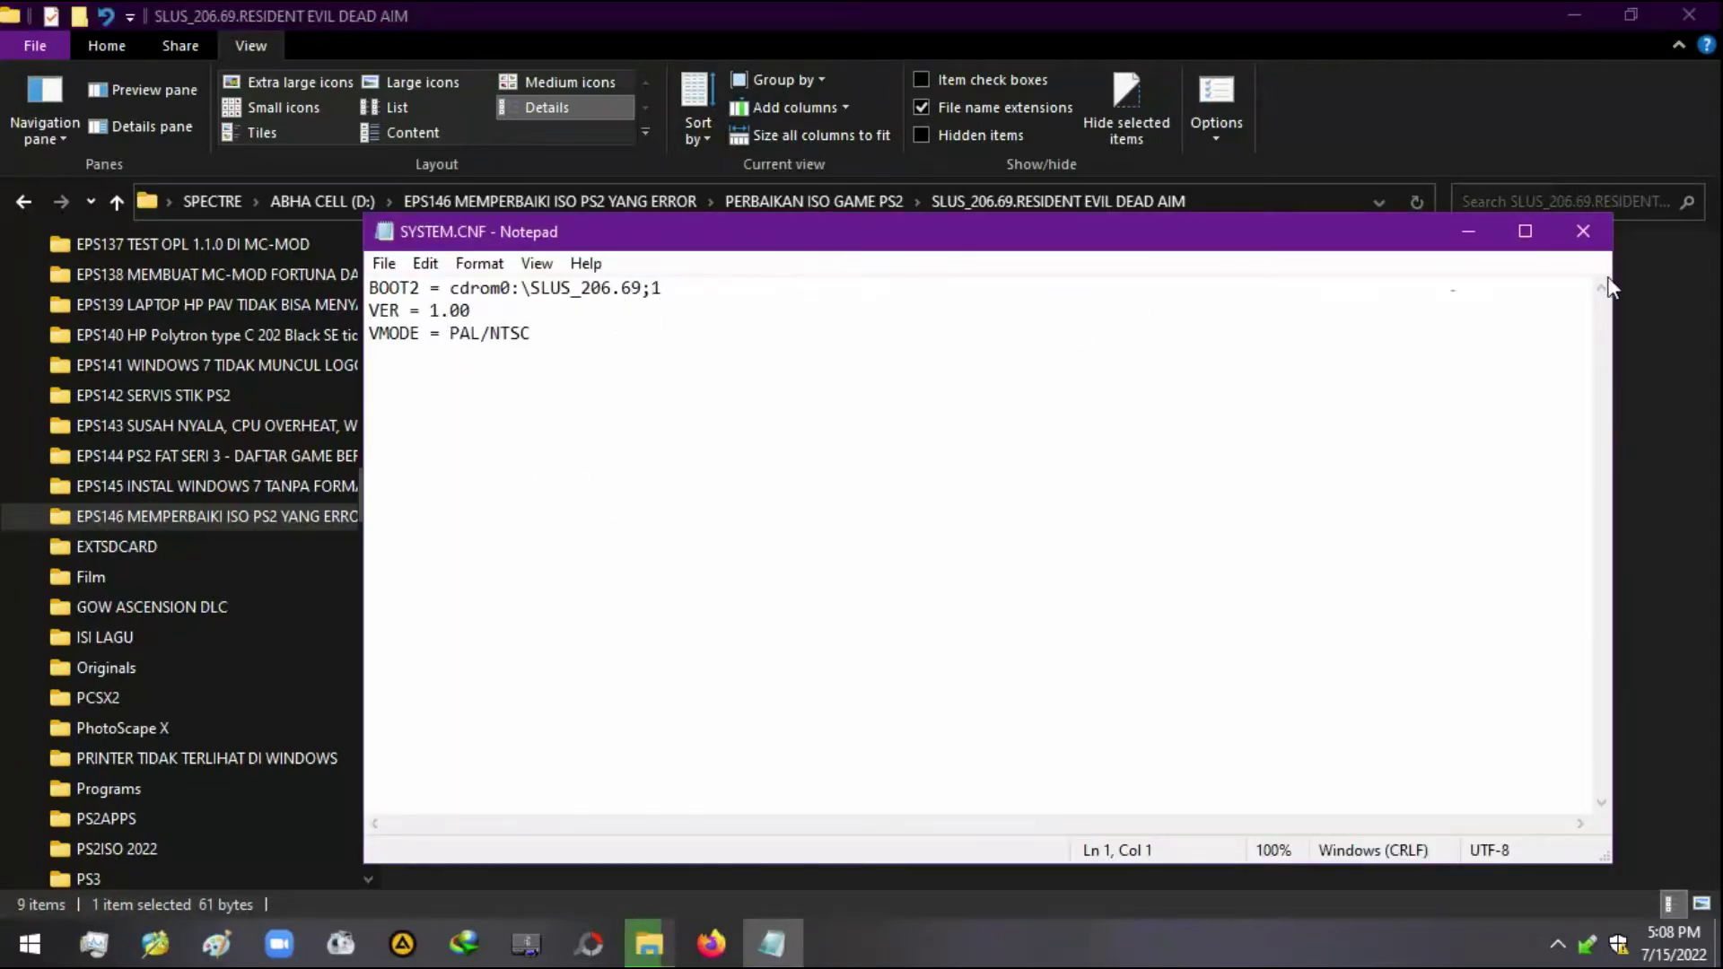
left_click(1582, 231)
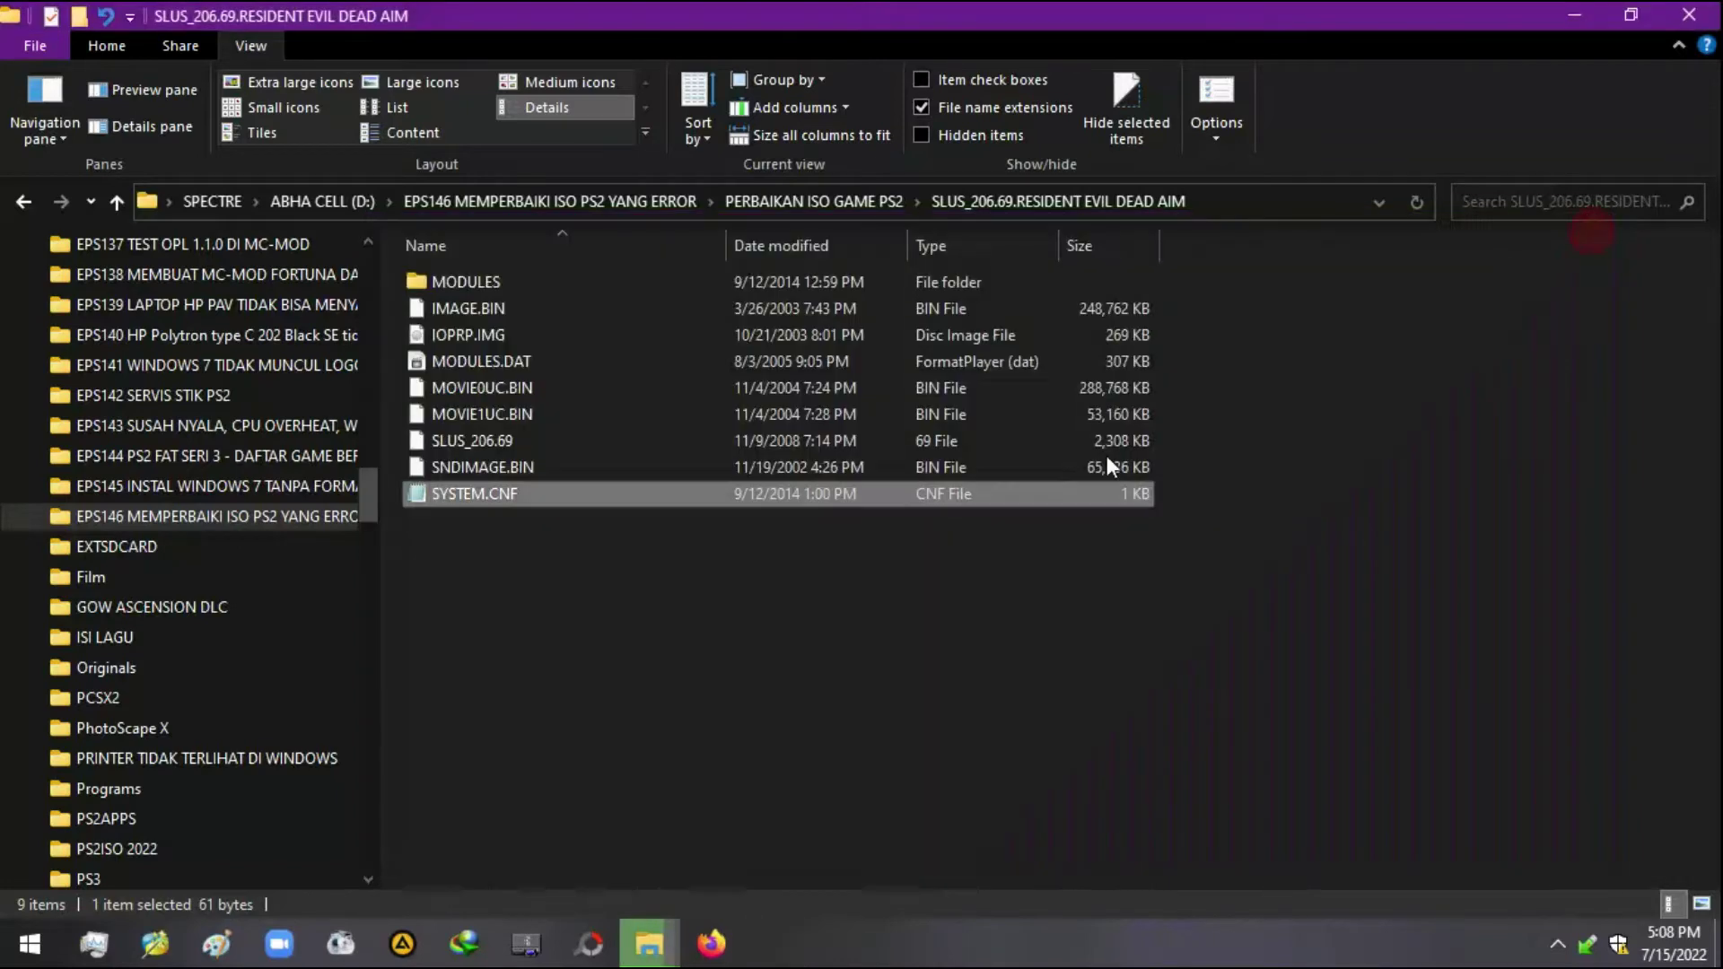
left_click(904, 629)
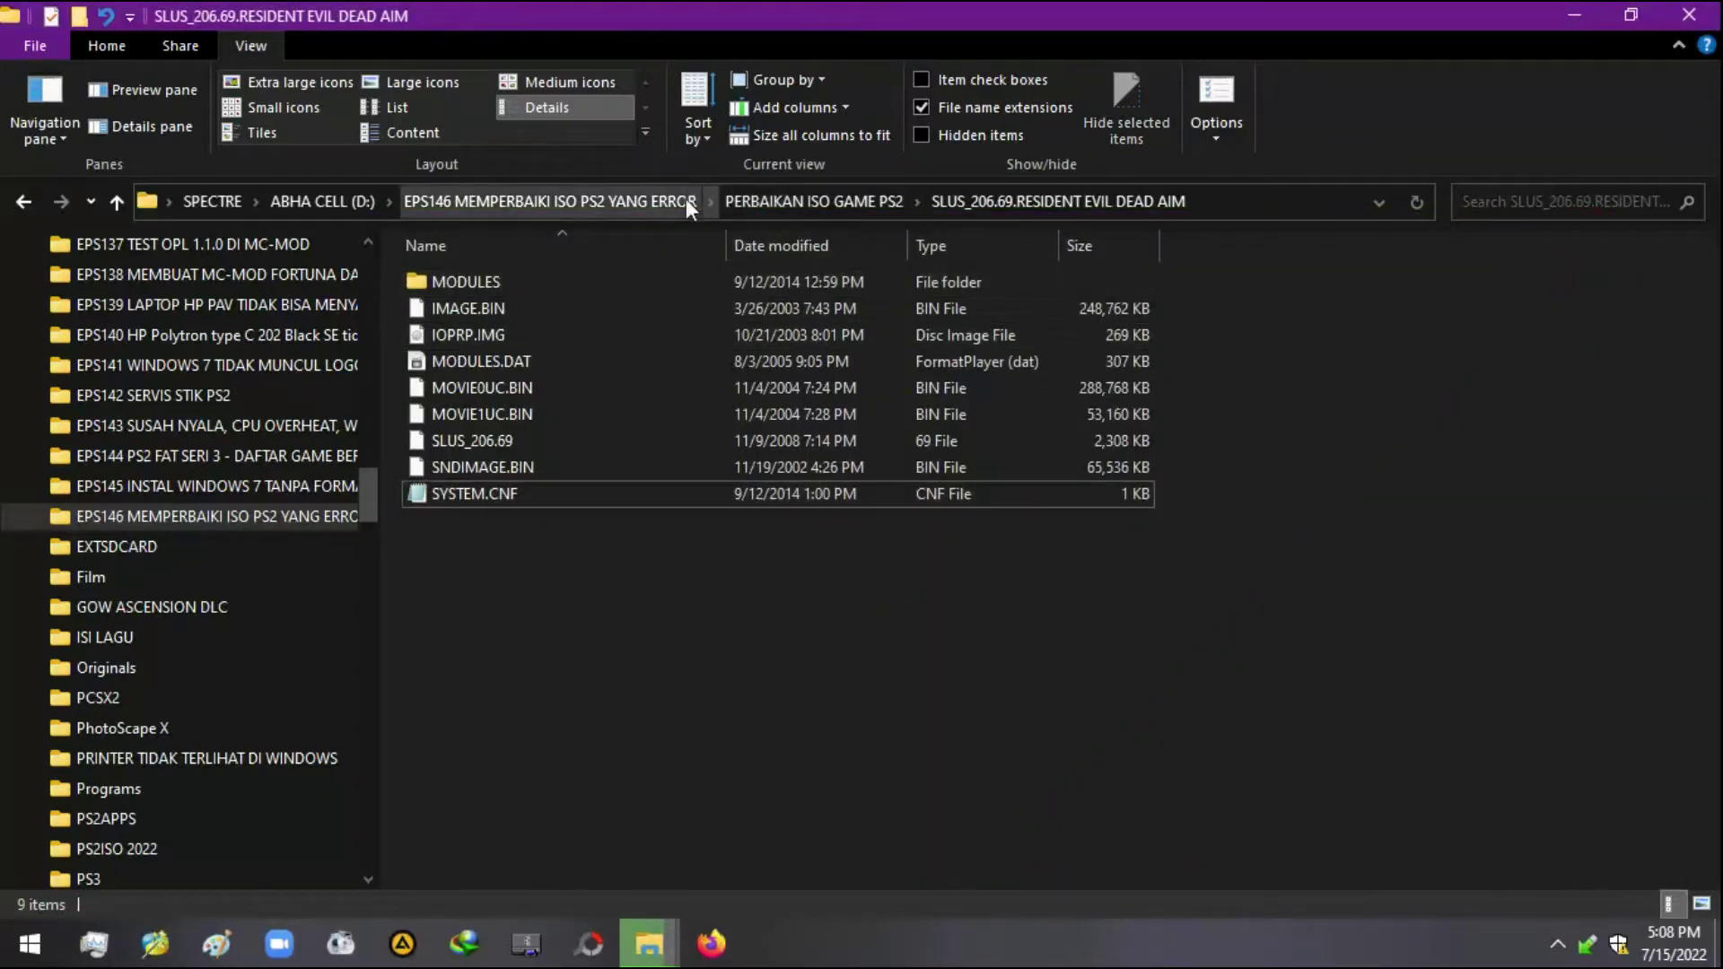
- Extract ImgBurn_PreInstalled.zip in the EPS146 folder into its own ImgBurn_PreInstalled folder with WinRAR
left_click(578, 199)
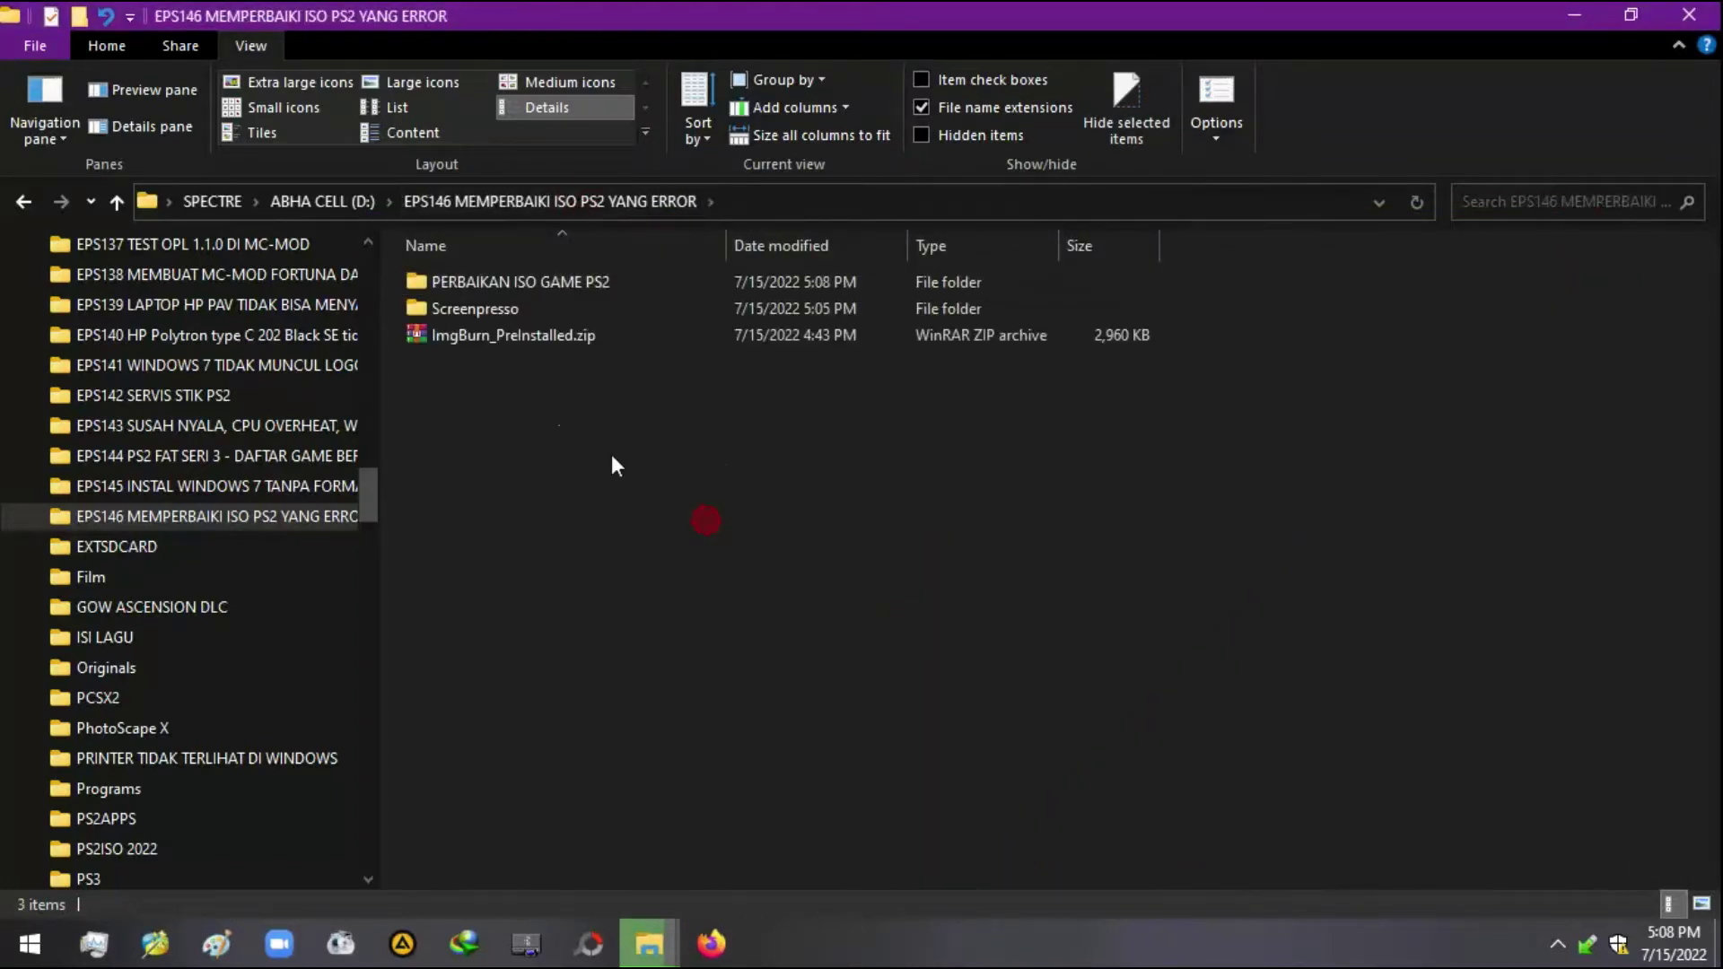
left_click(526, 334)
right_click(481, 332)
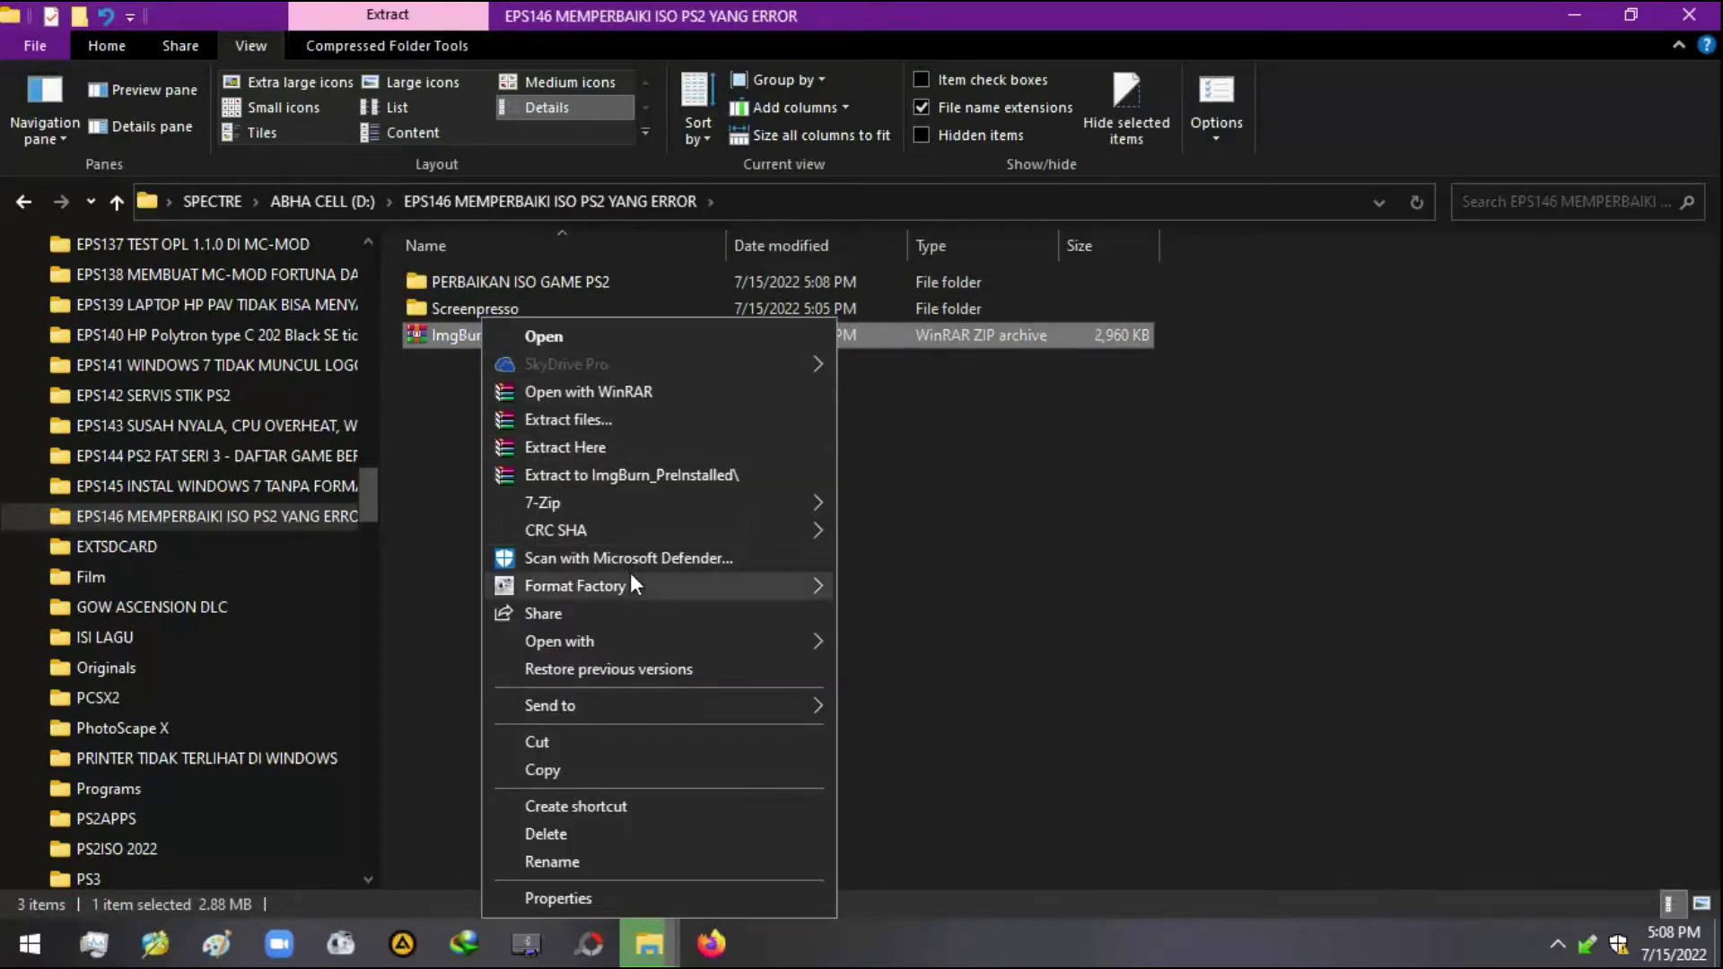
left_click(633, 474)
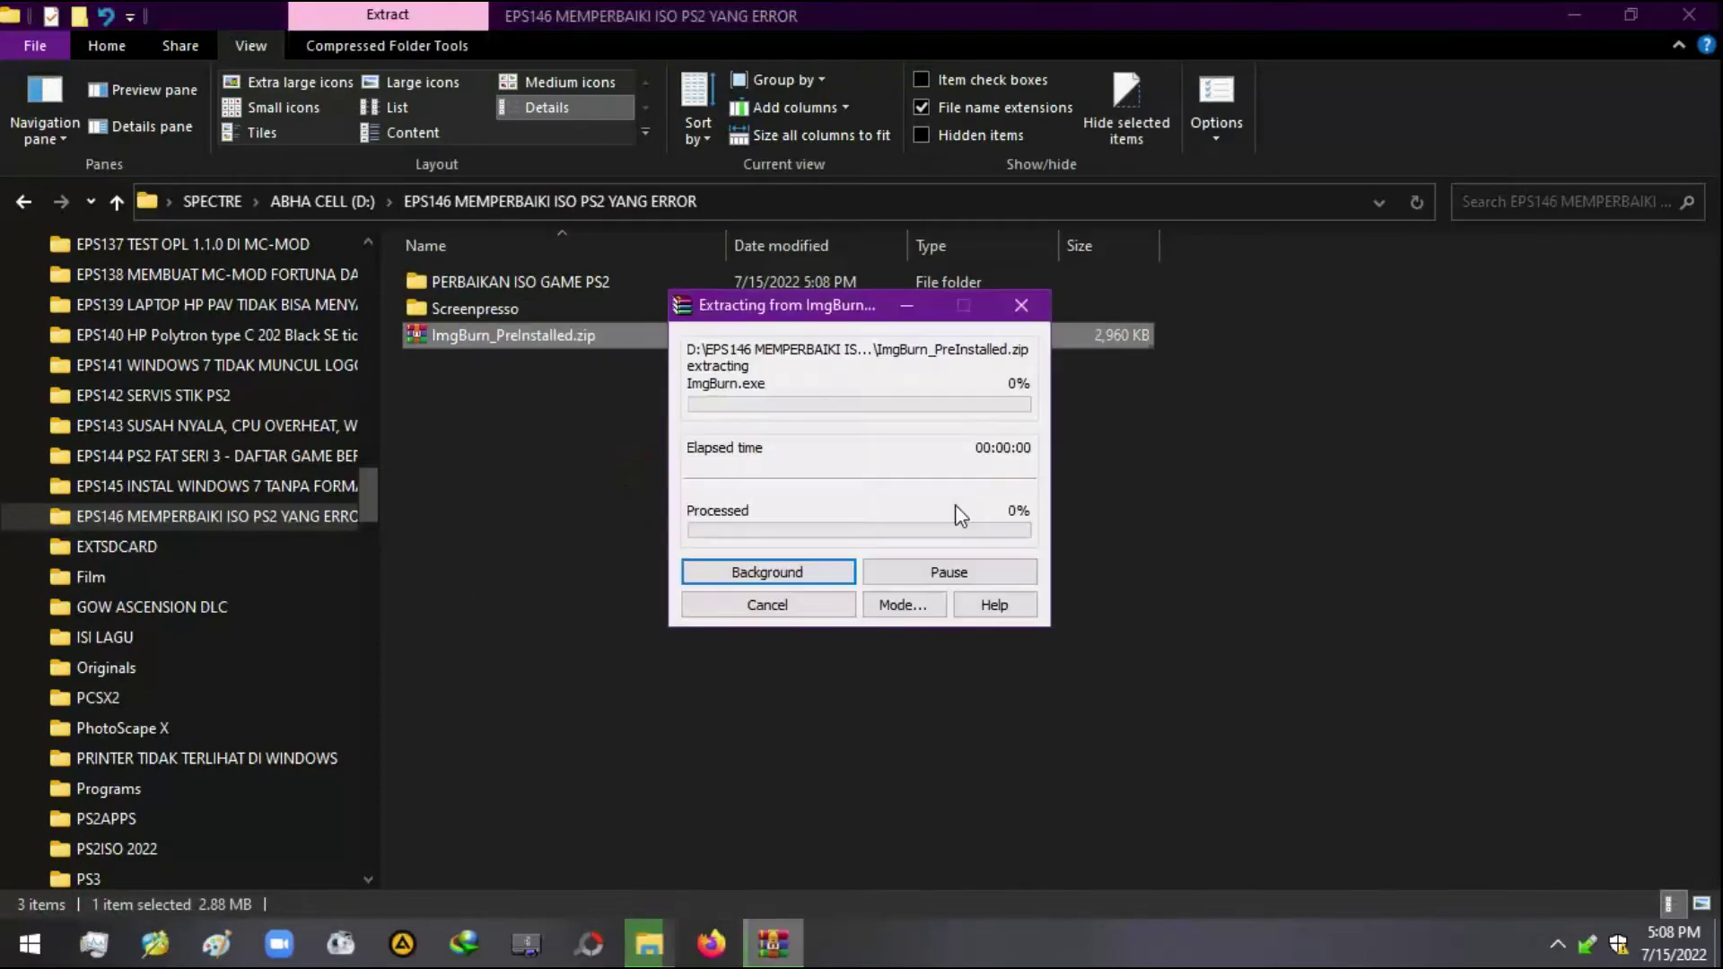
left_click(967, 486)
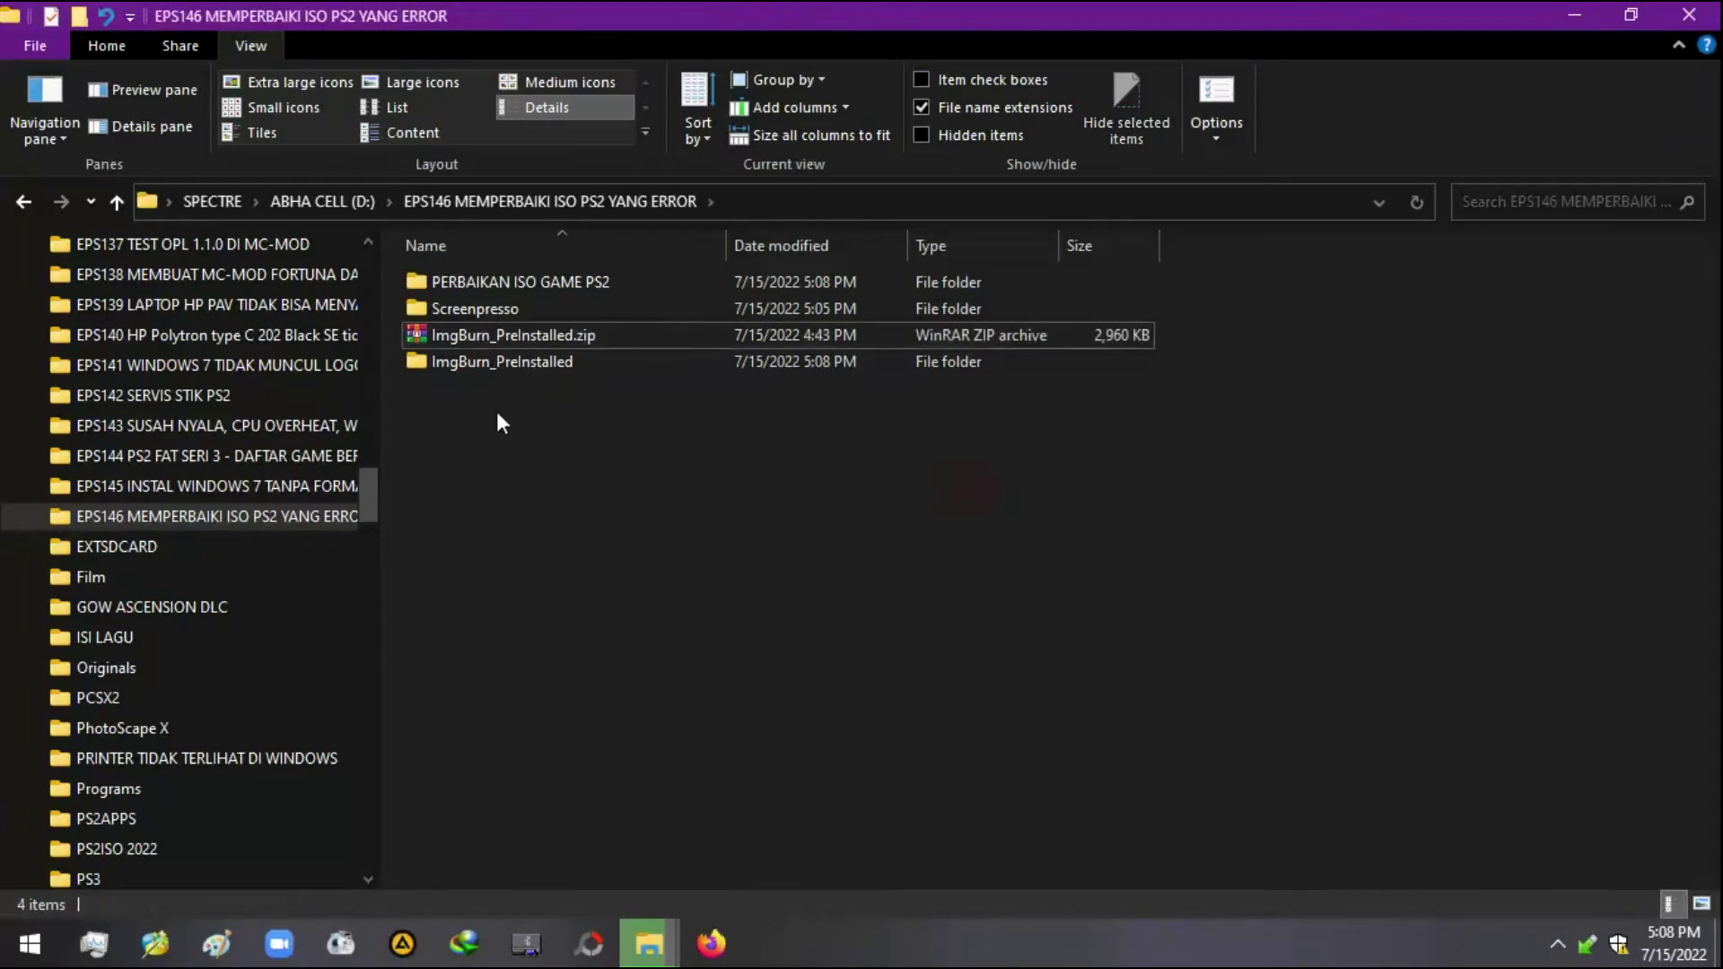
- Open the ImgBurn_PreInstalled folder, refresh it and show its contents as large icons
double_click(479, 362)
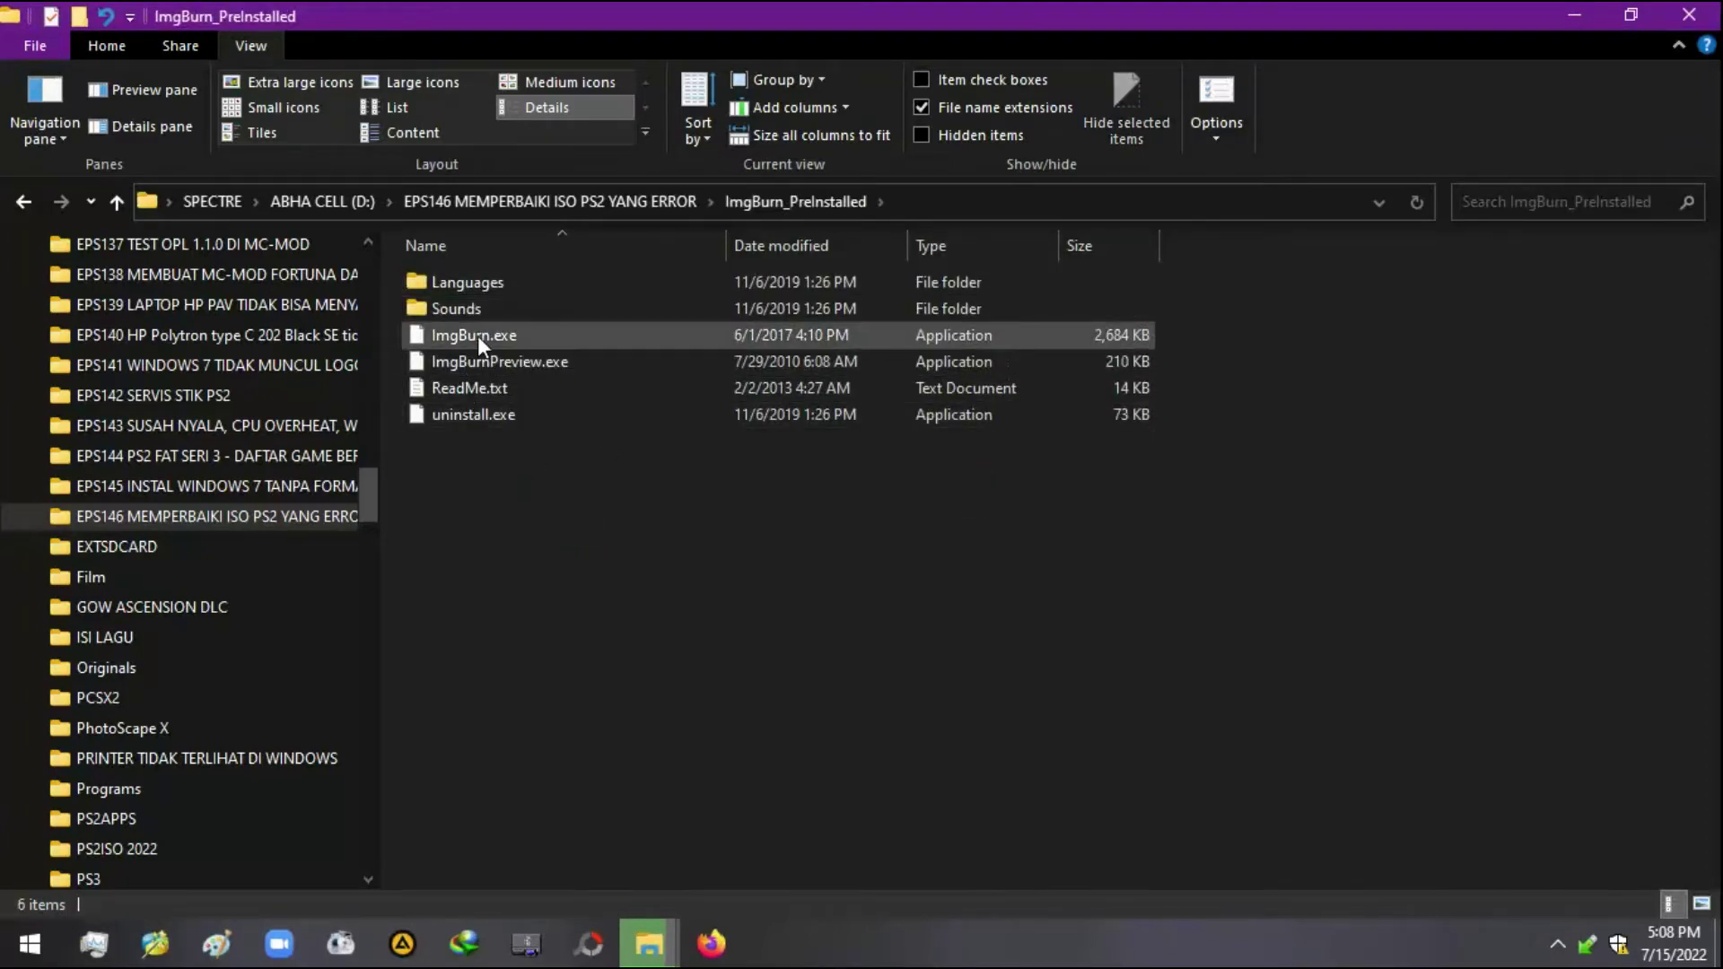
left_click(552, 513)
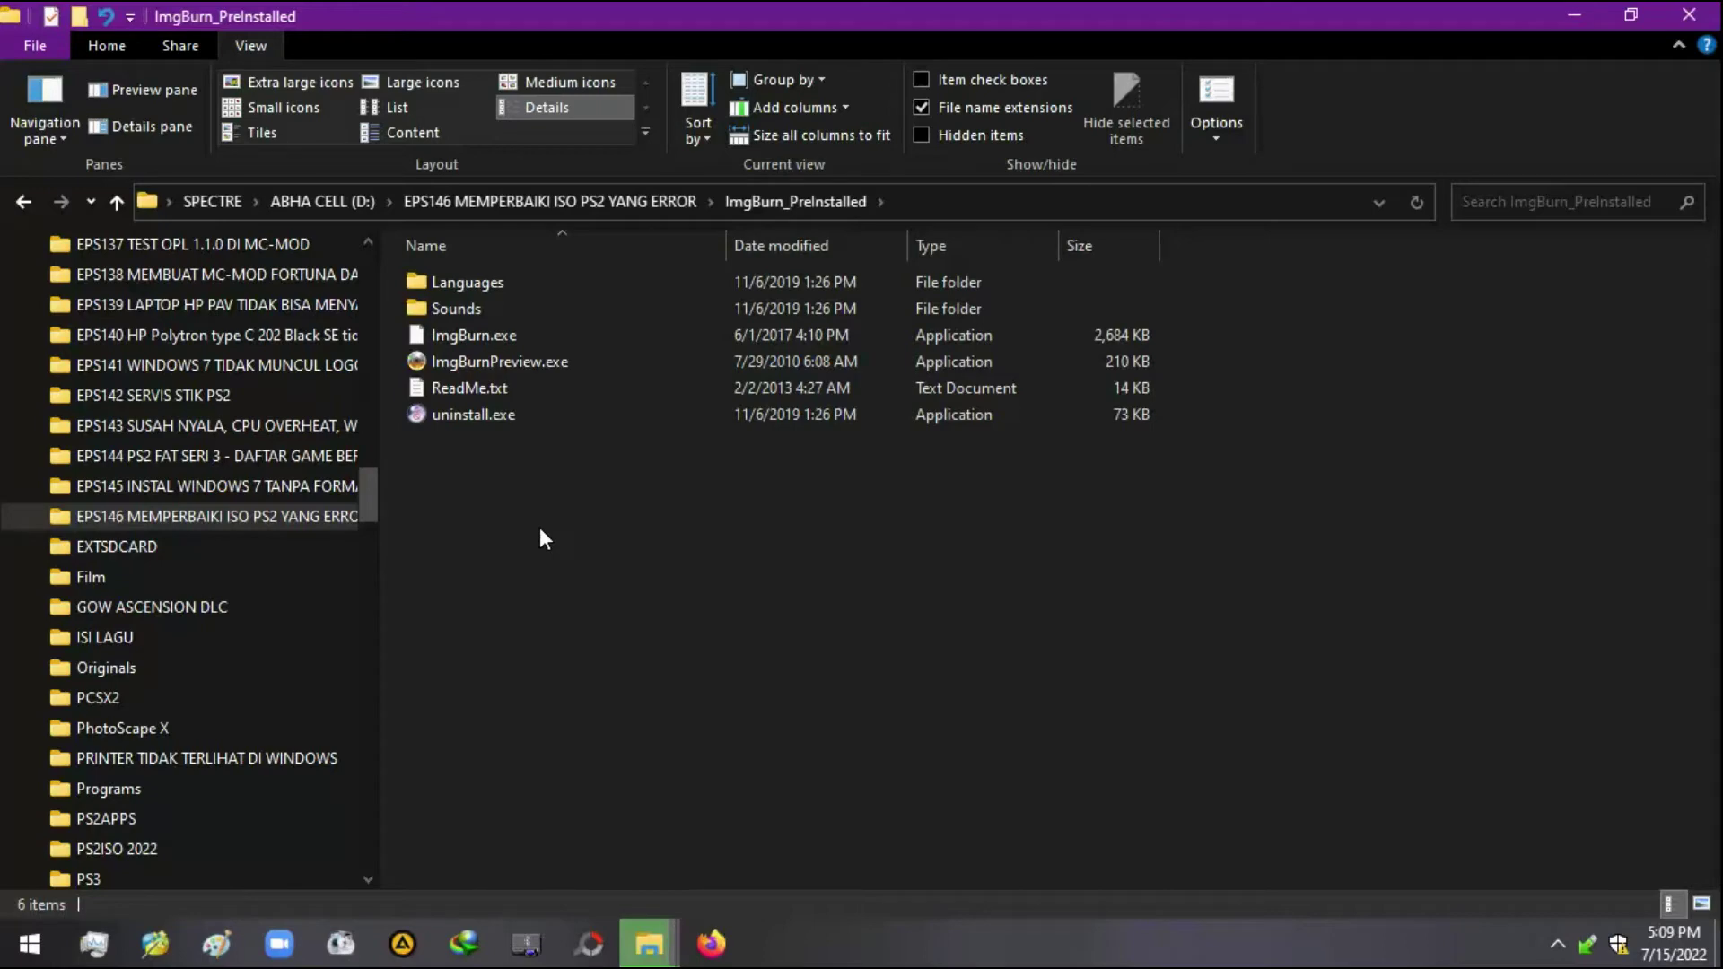
right_click(540, 526)
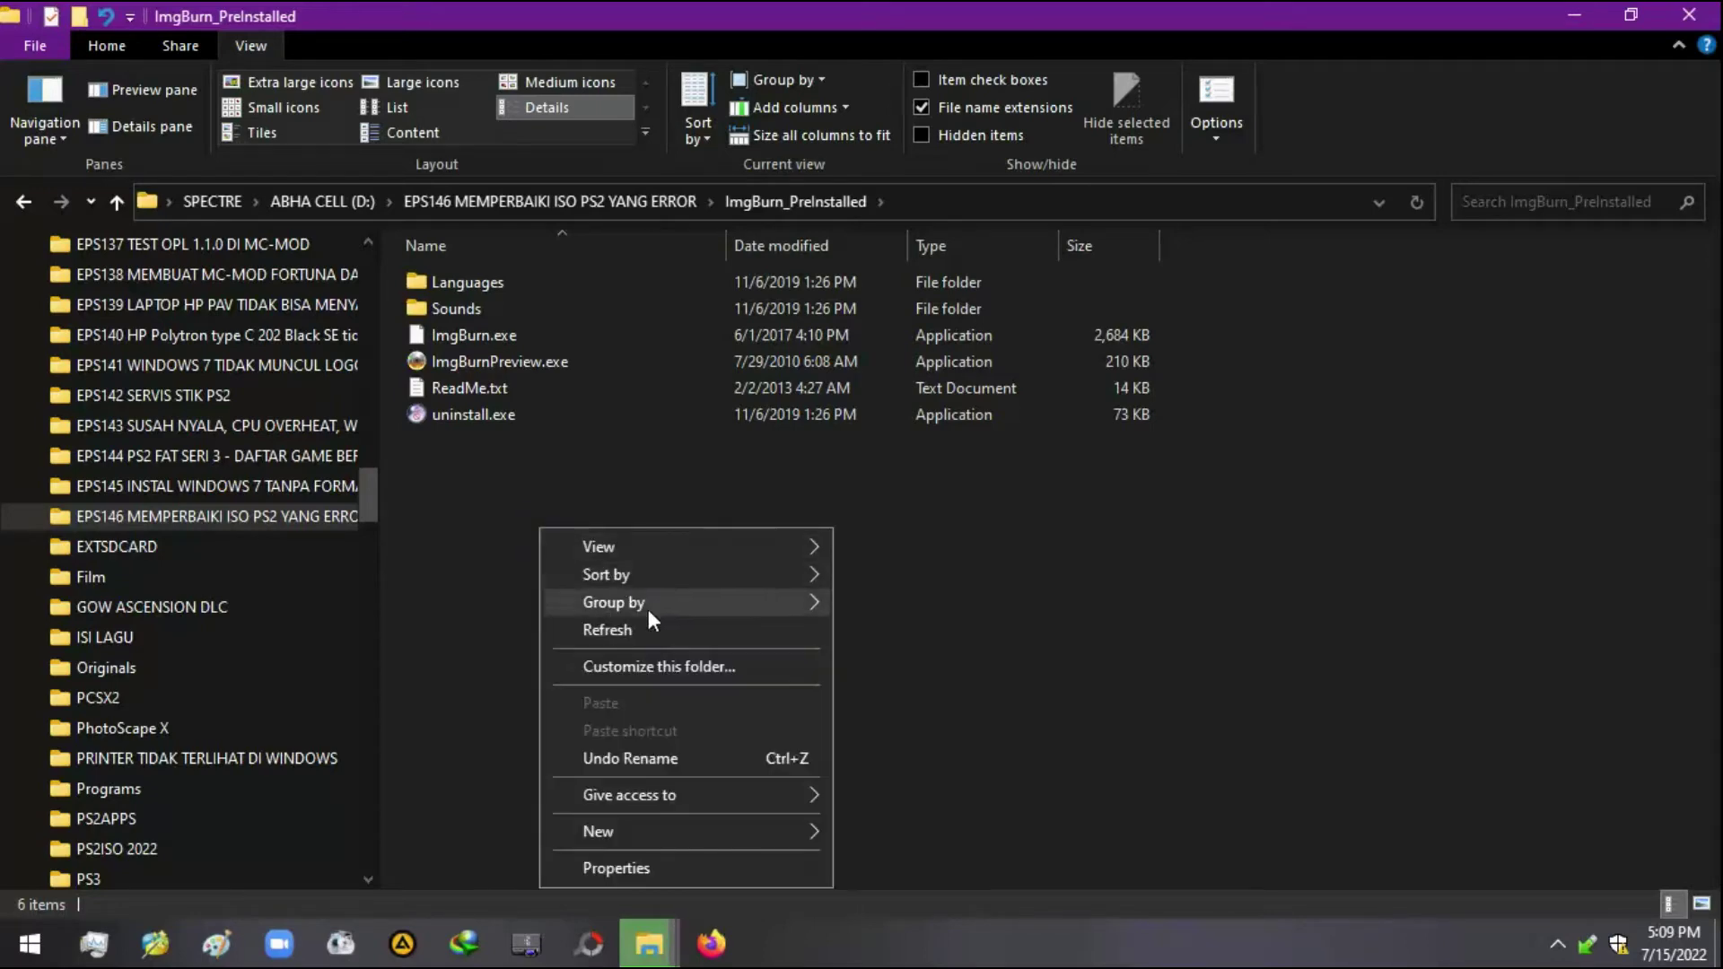
left_click(655, 630)
left_click(531, 335)
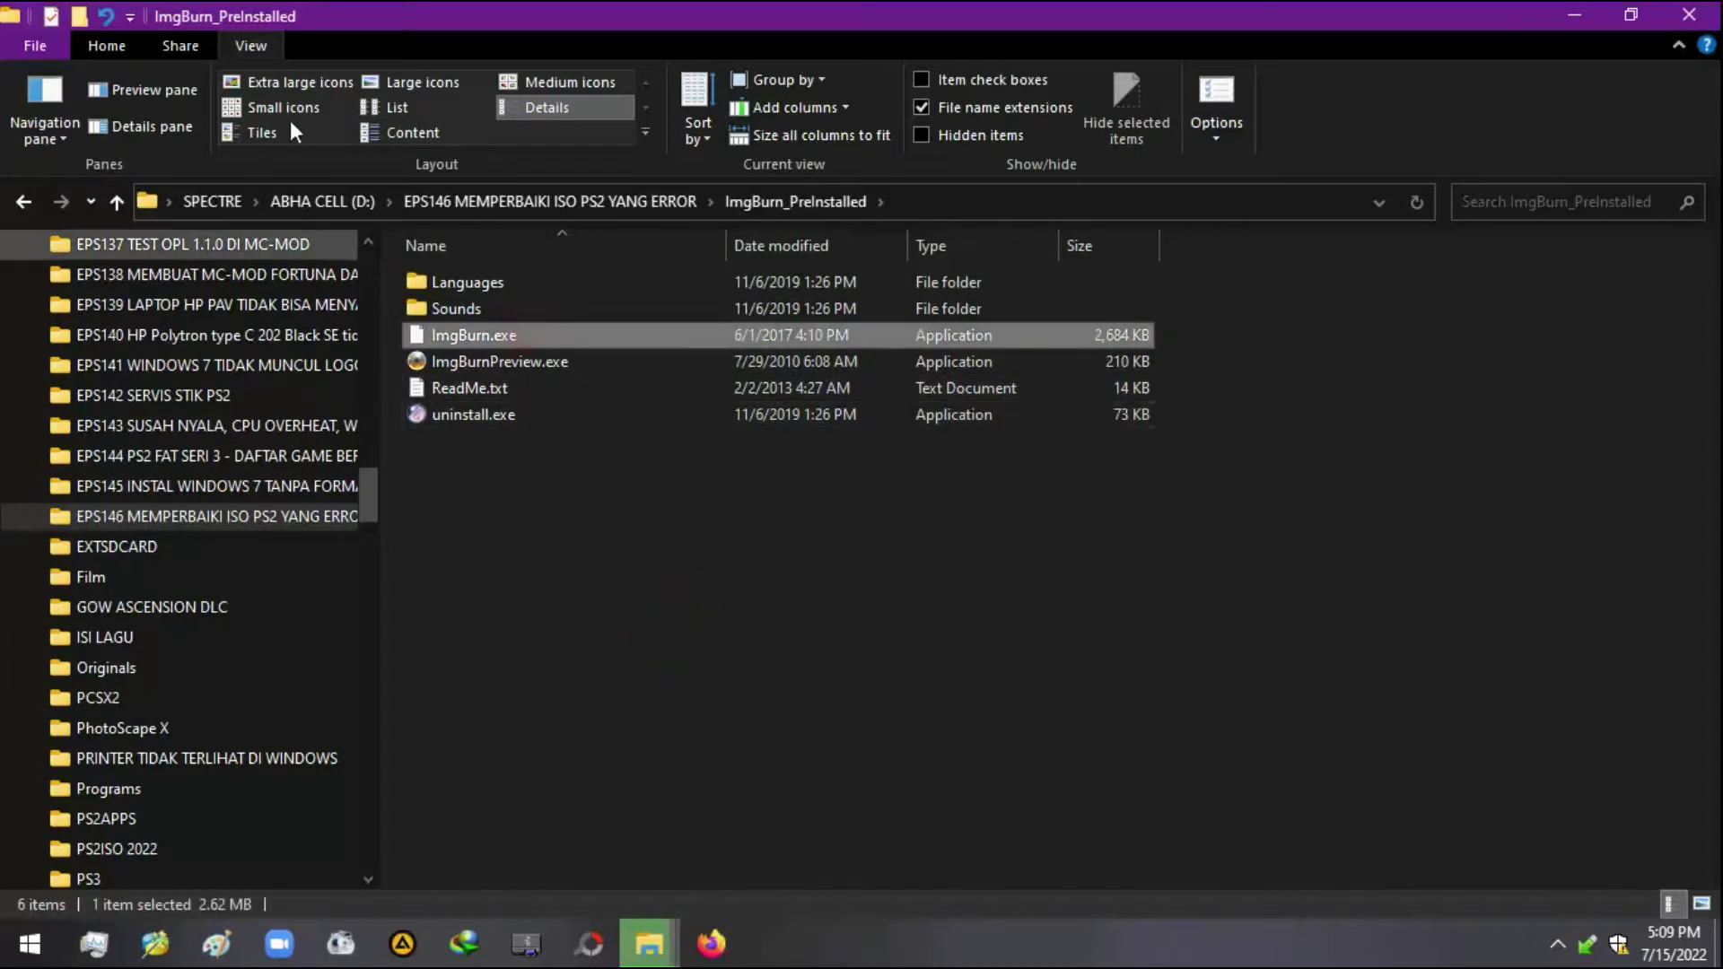
left_click(384, 83)
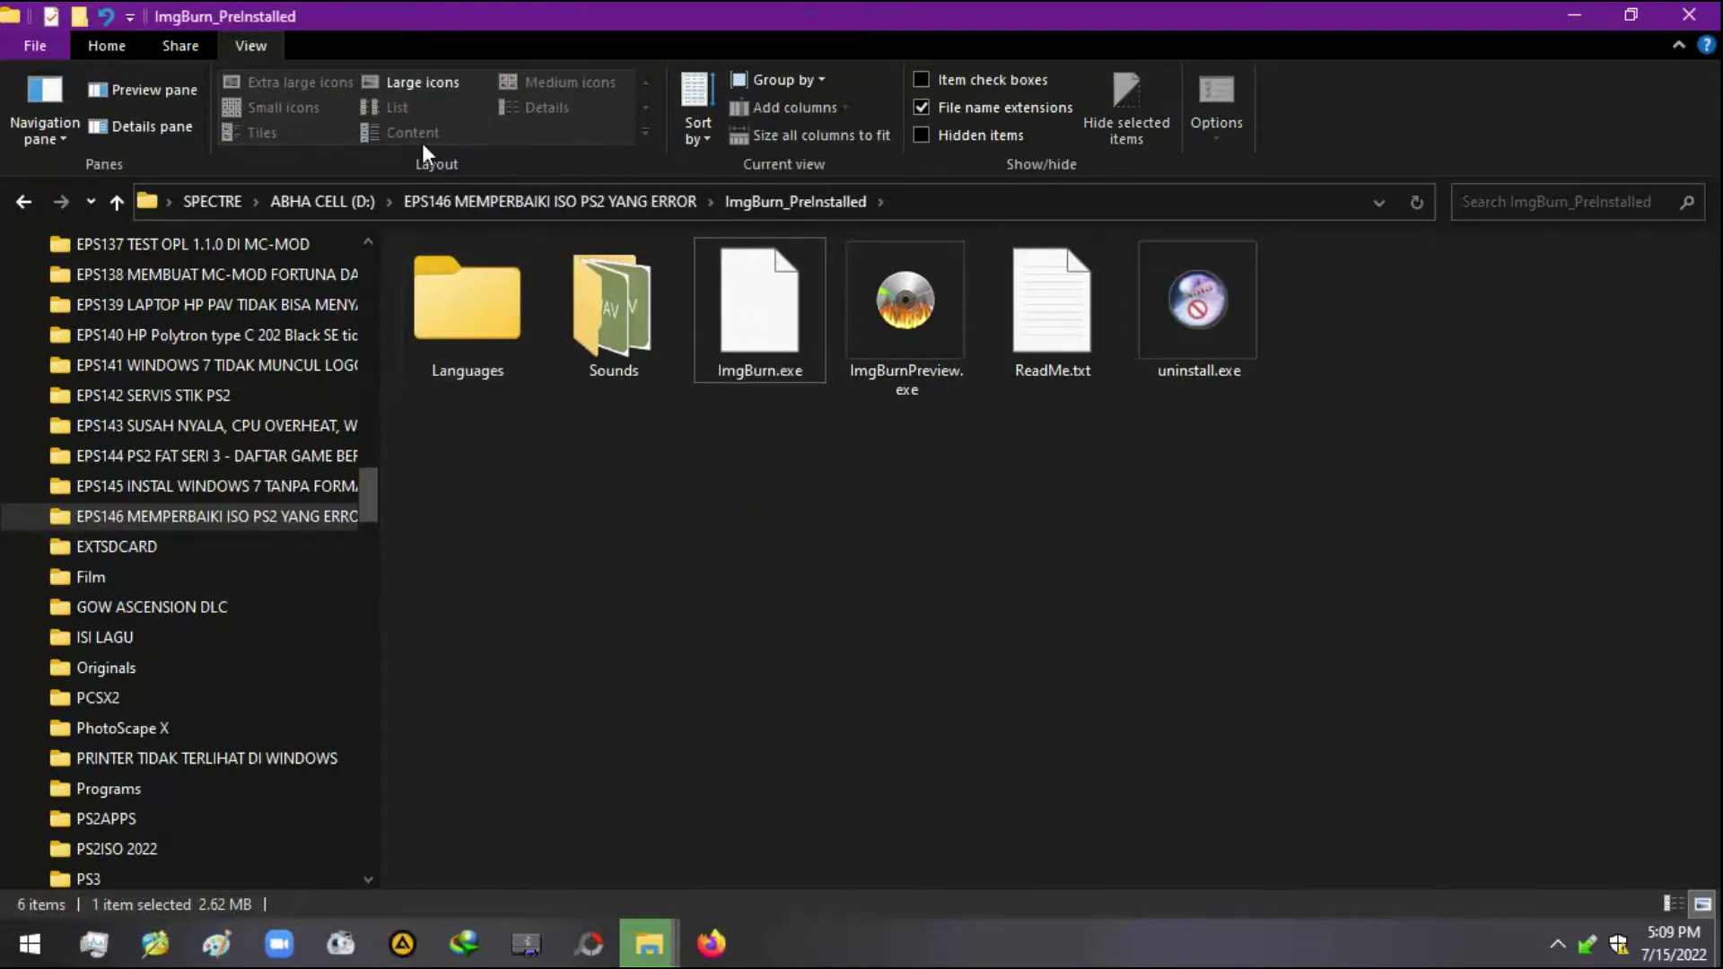
- Reopen ImgBurn_PreInstalled from the EPS146 folder, launch ImgBurn.exe and return the file window to the EPS146 folder
left_click(265, 495)
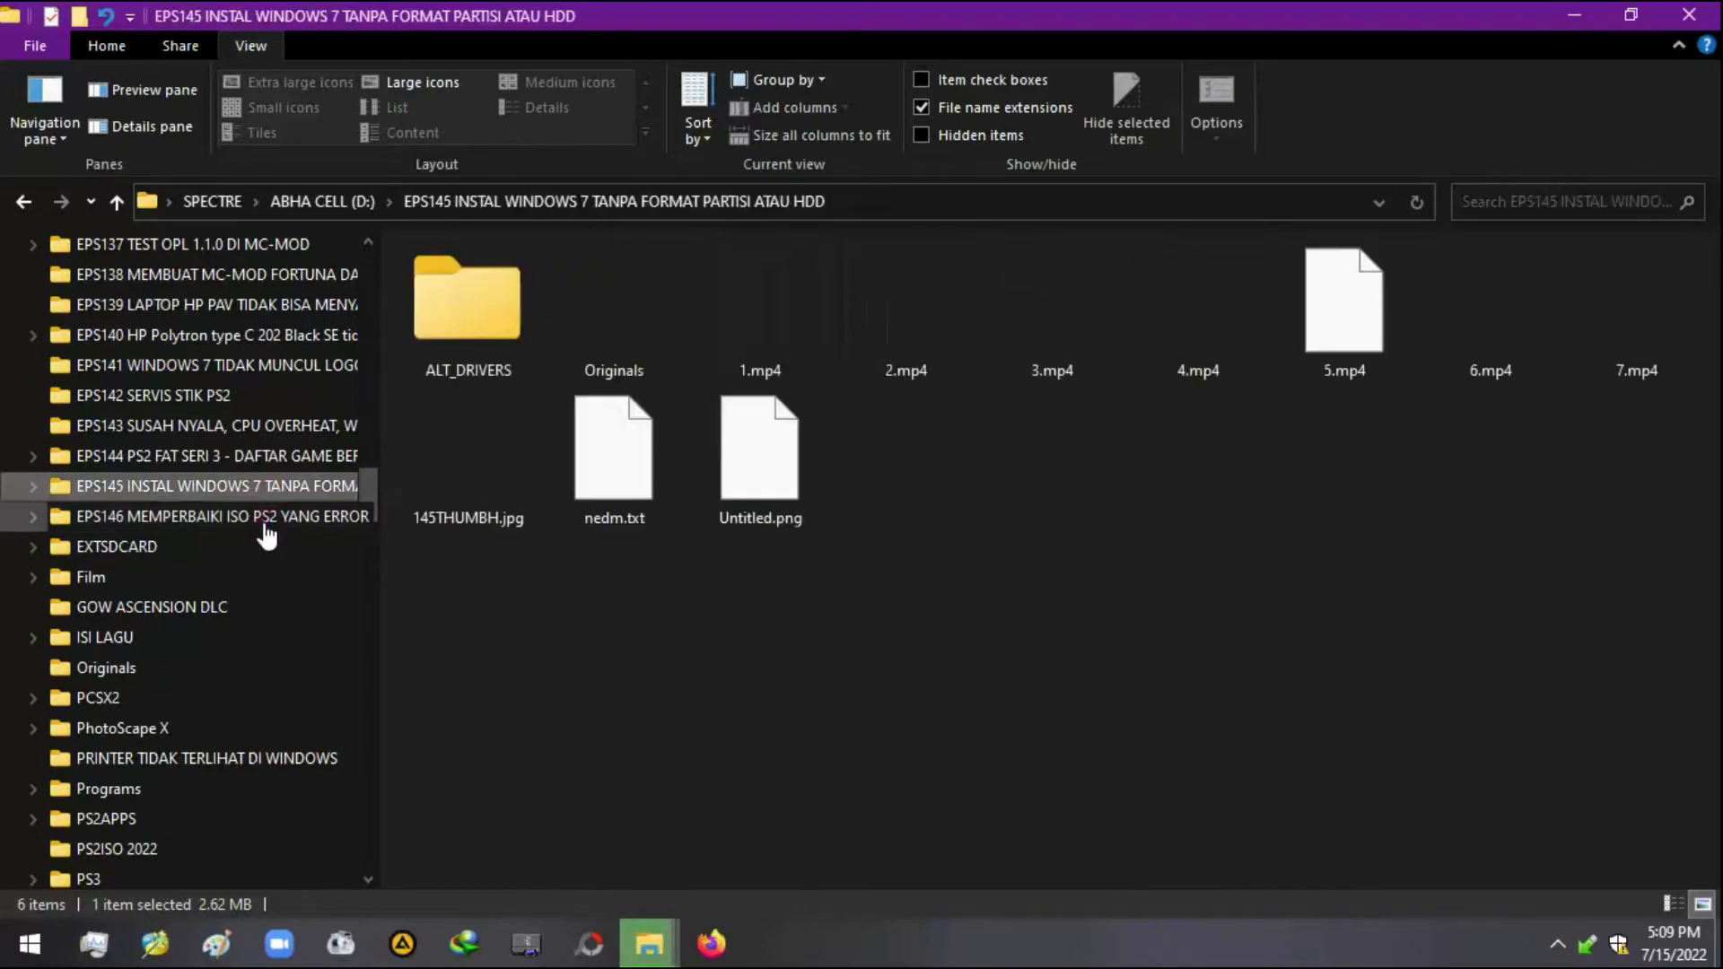
left_click(270, 516)
double_click(468, 284)
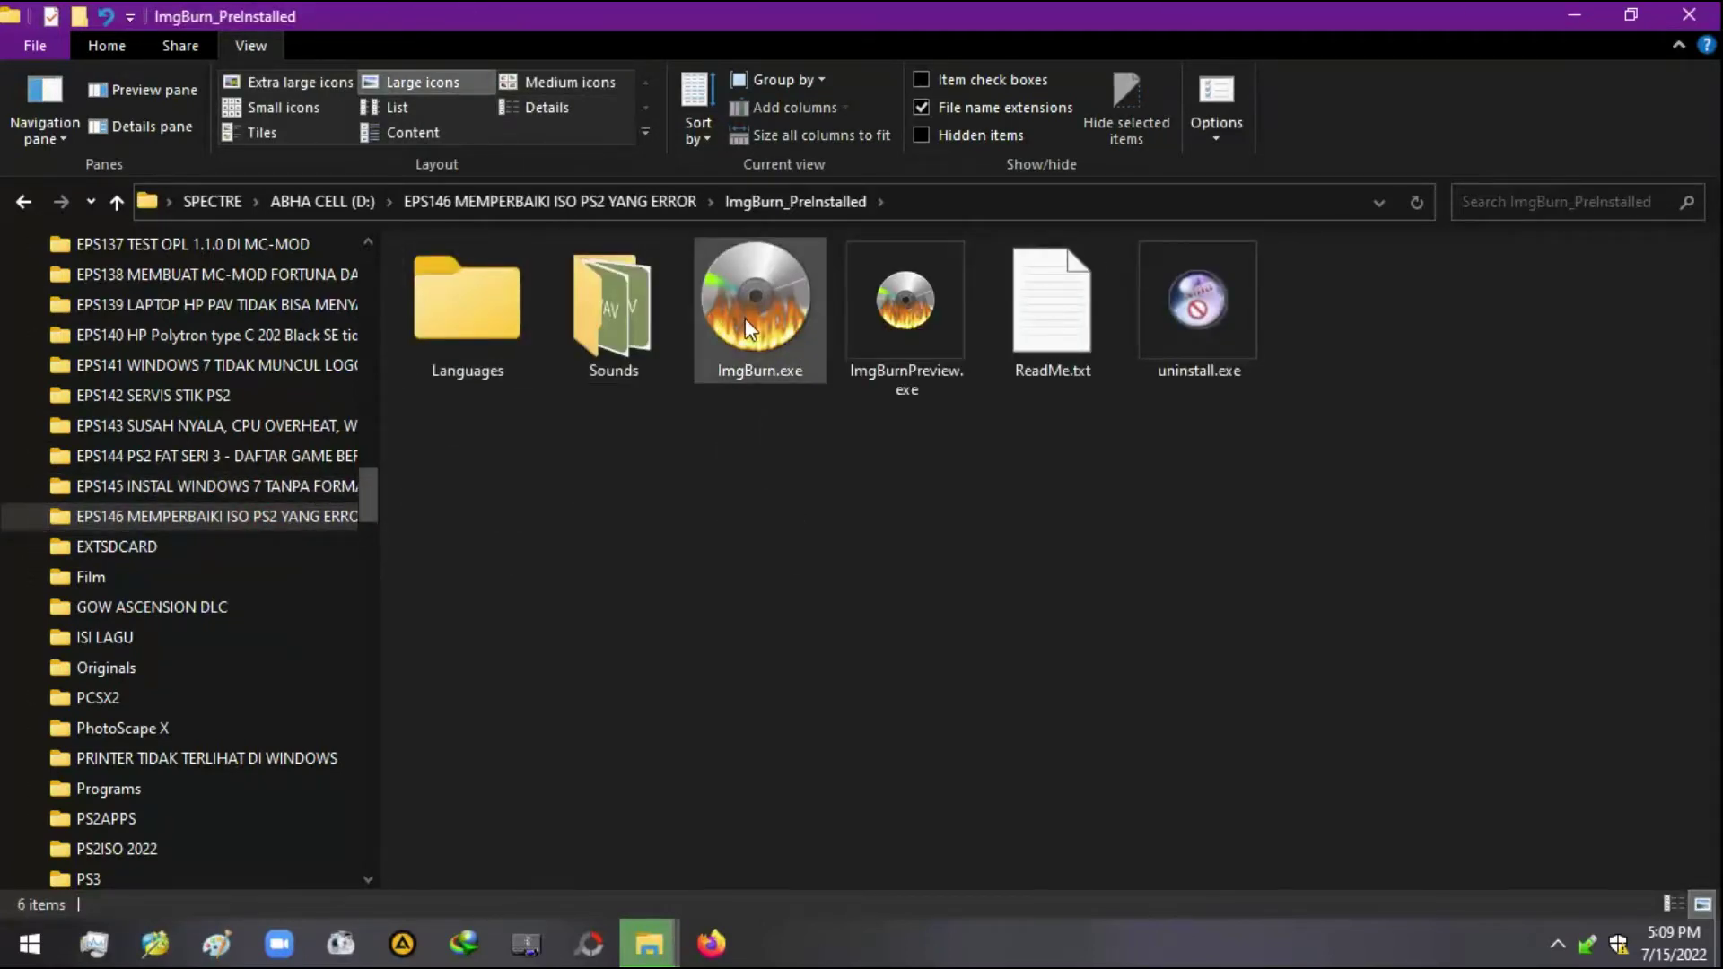
double_click(744, 318)
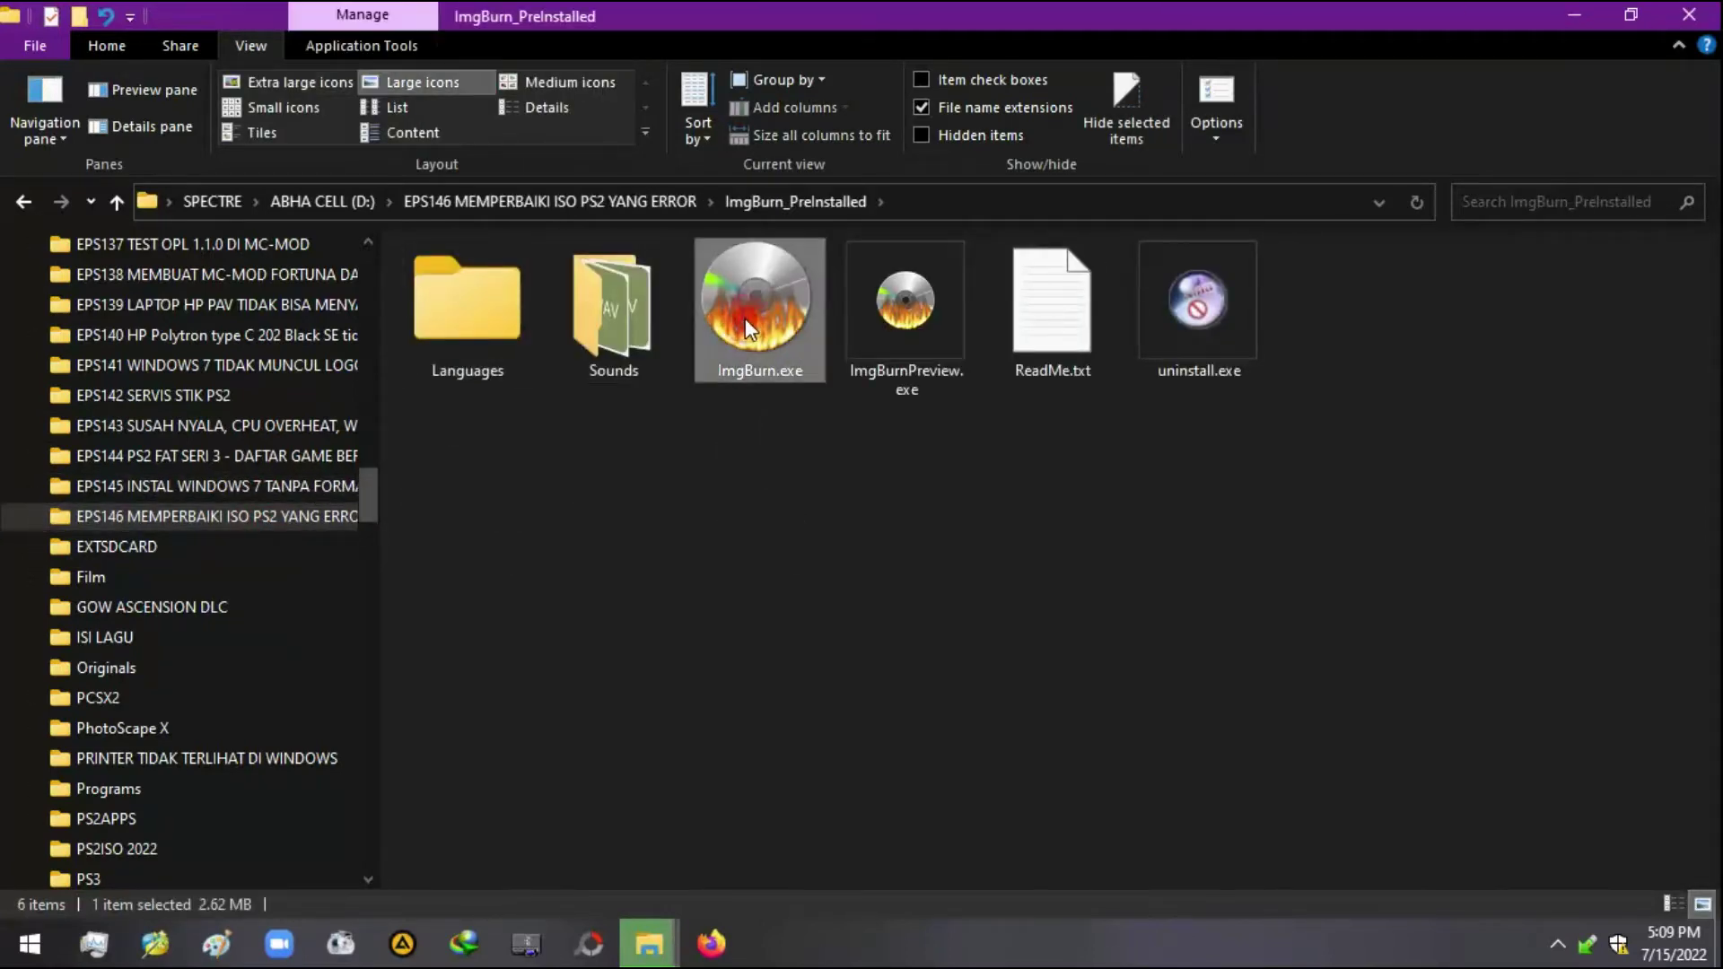
left_click(528, 207)
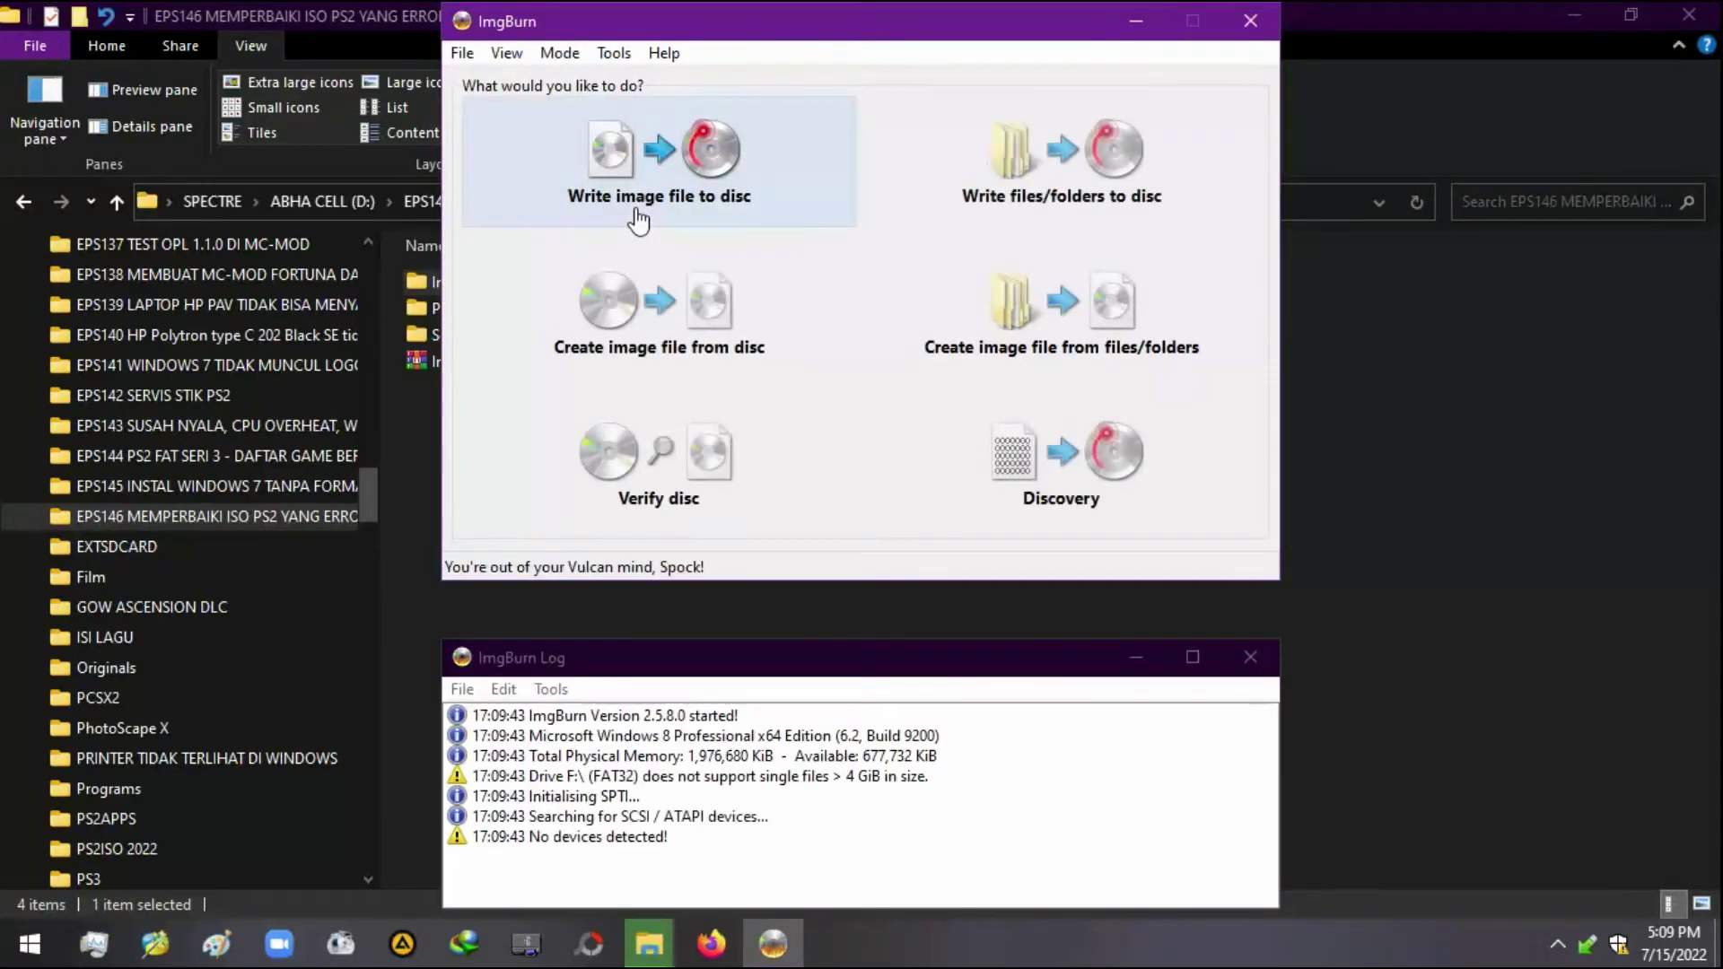
- Start creating an image from files/folders and add the SLUS_206.69.RESIDENT EVIL DEAD AIM folder from PERBAIKAN ISO GAME PS2 as source
left_click(1120, 323)
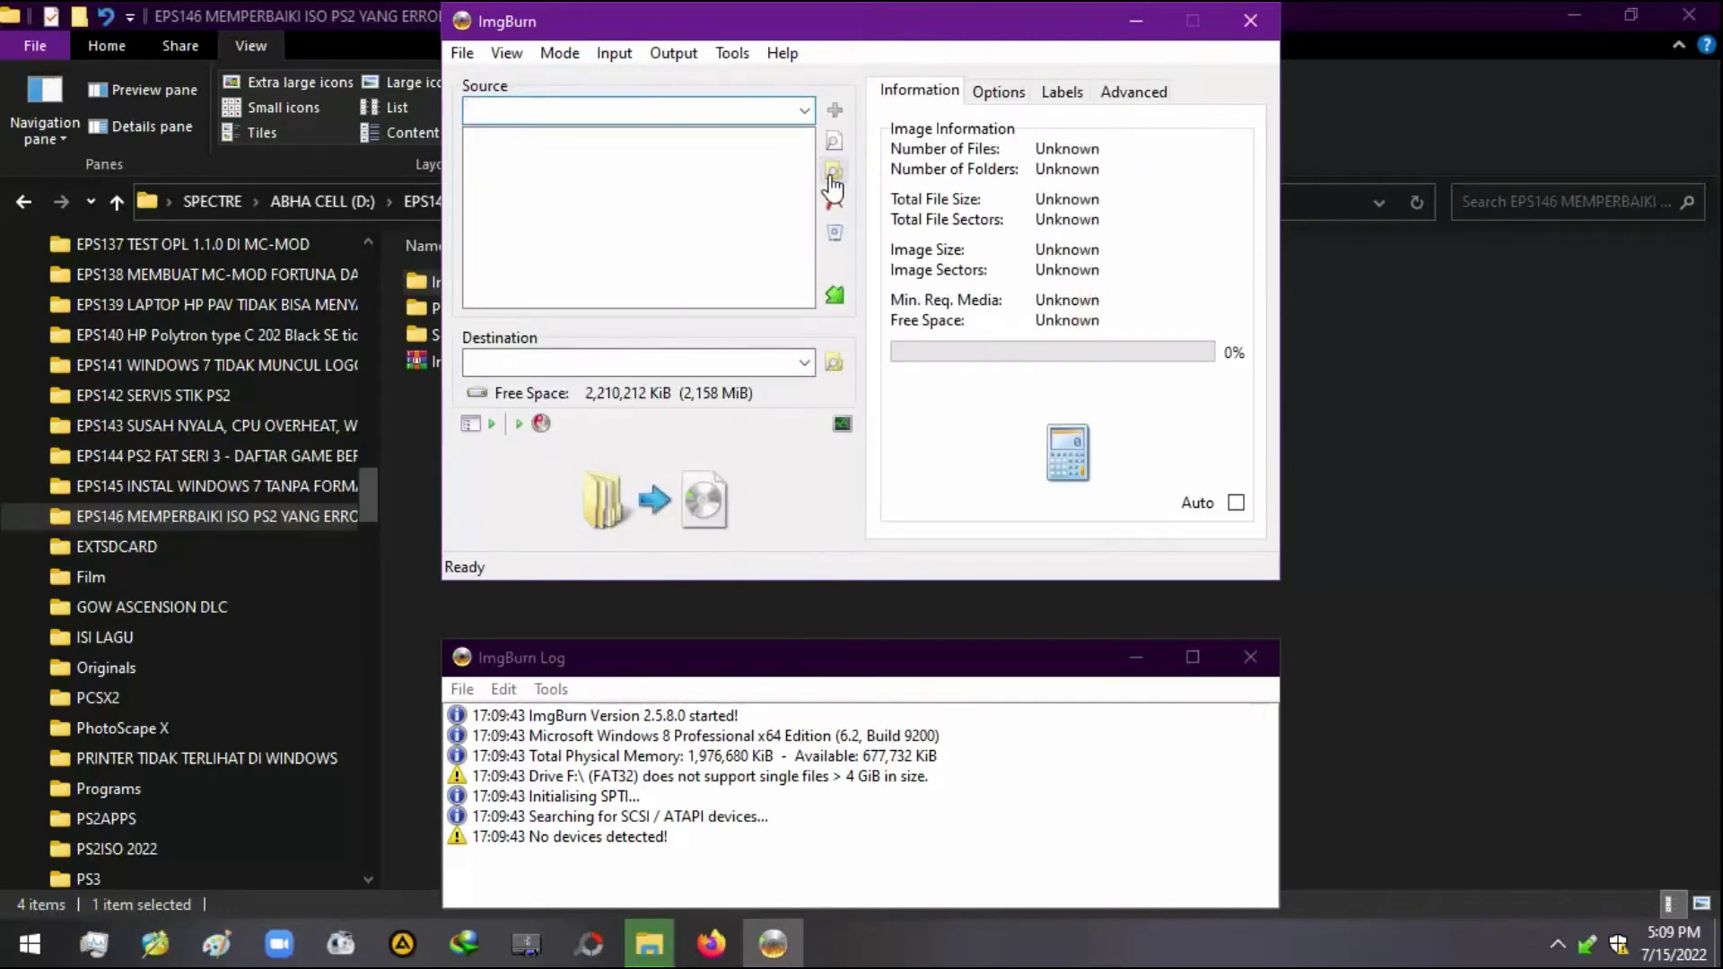
left_click(835, 173)
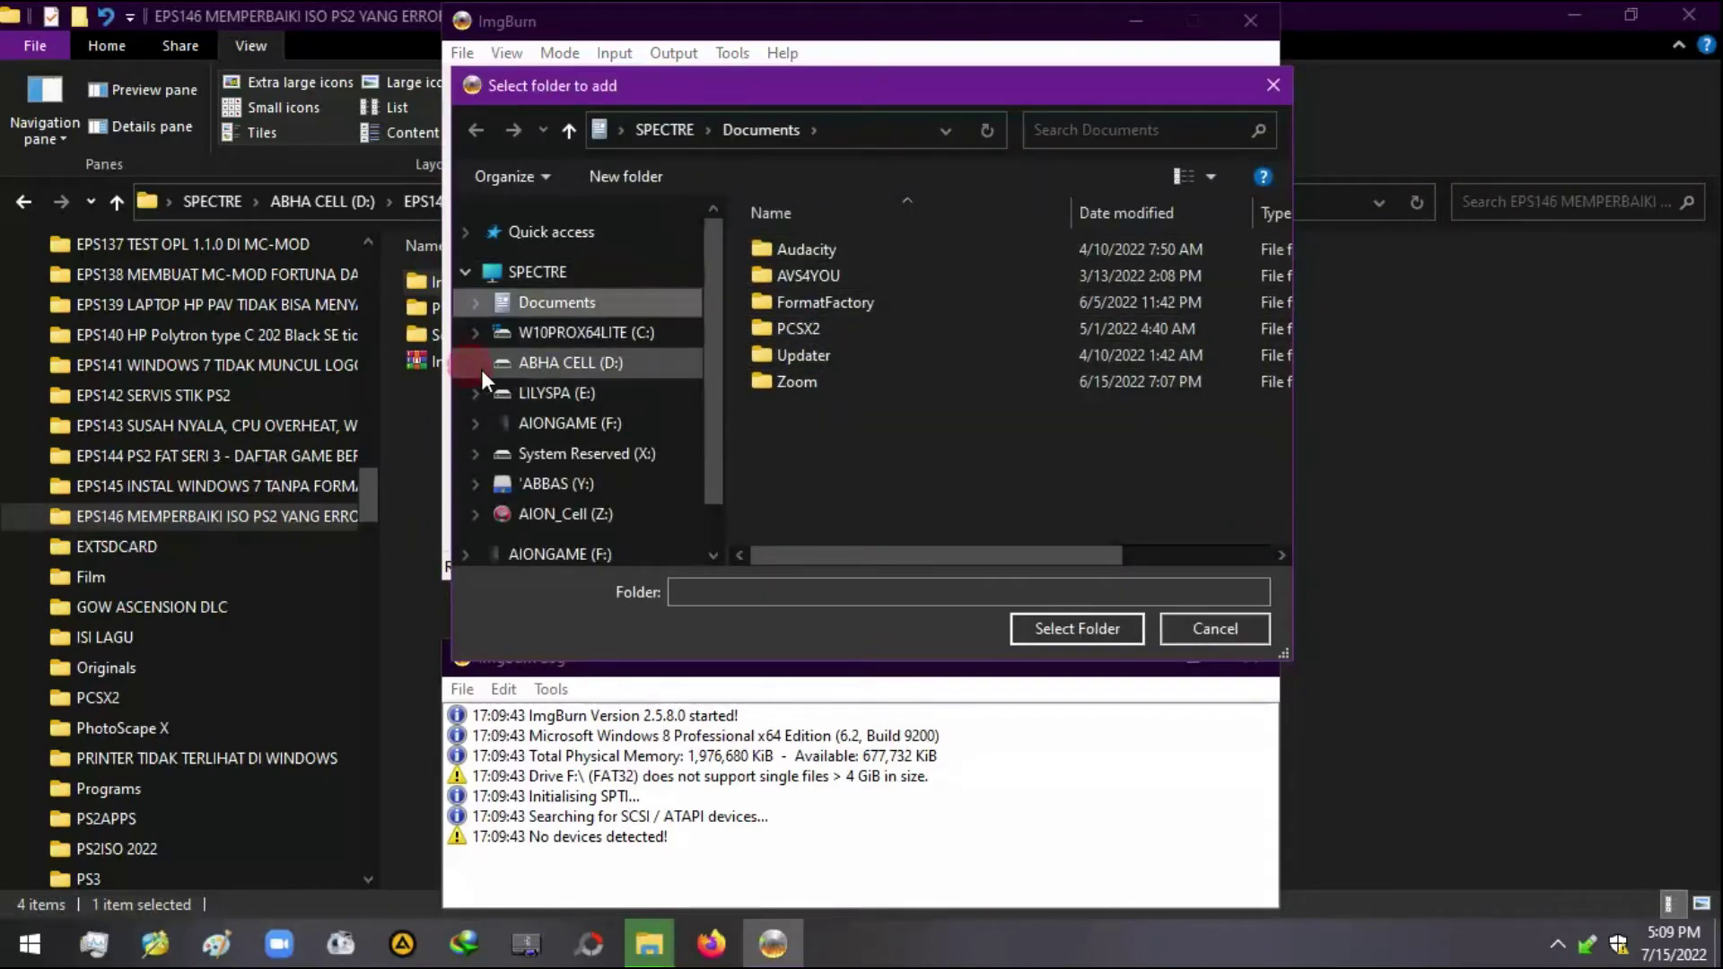
left_click(481, 368)
scroll(494, 370, "down", 15)
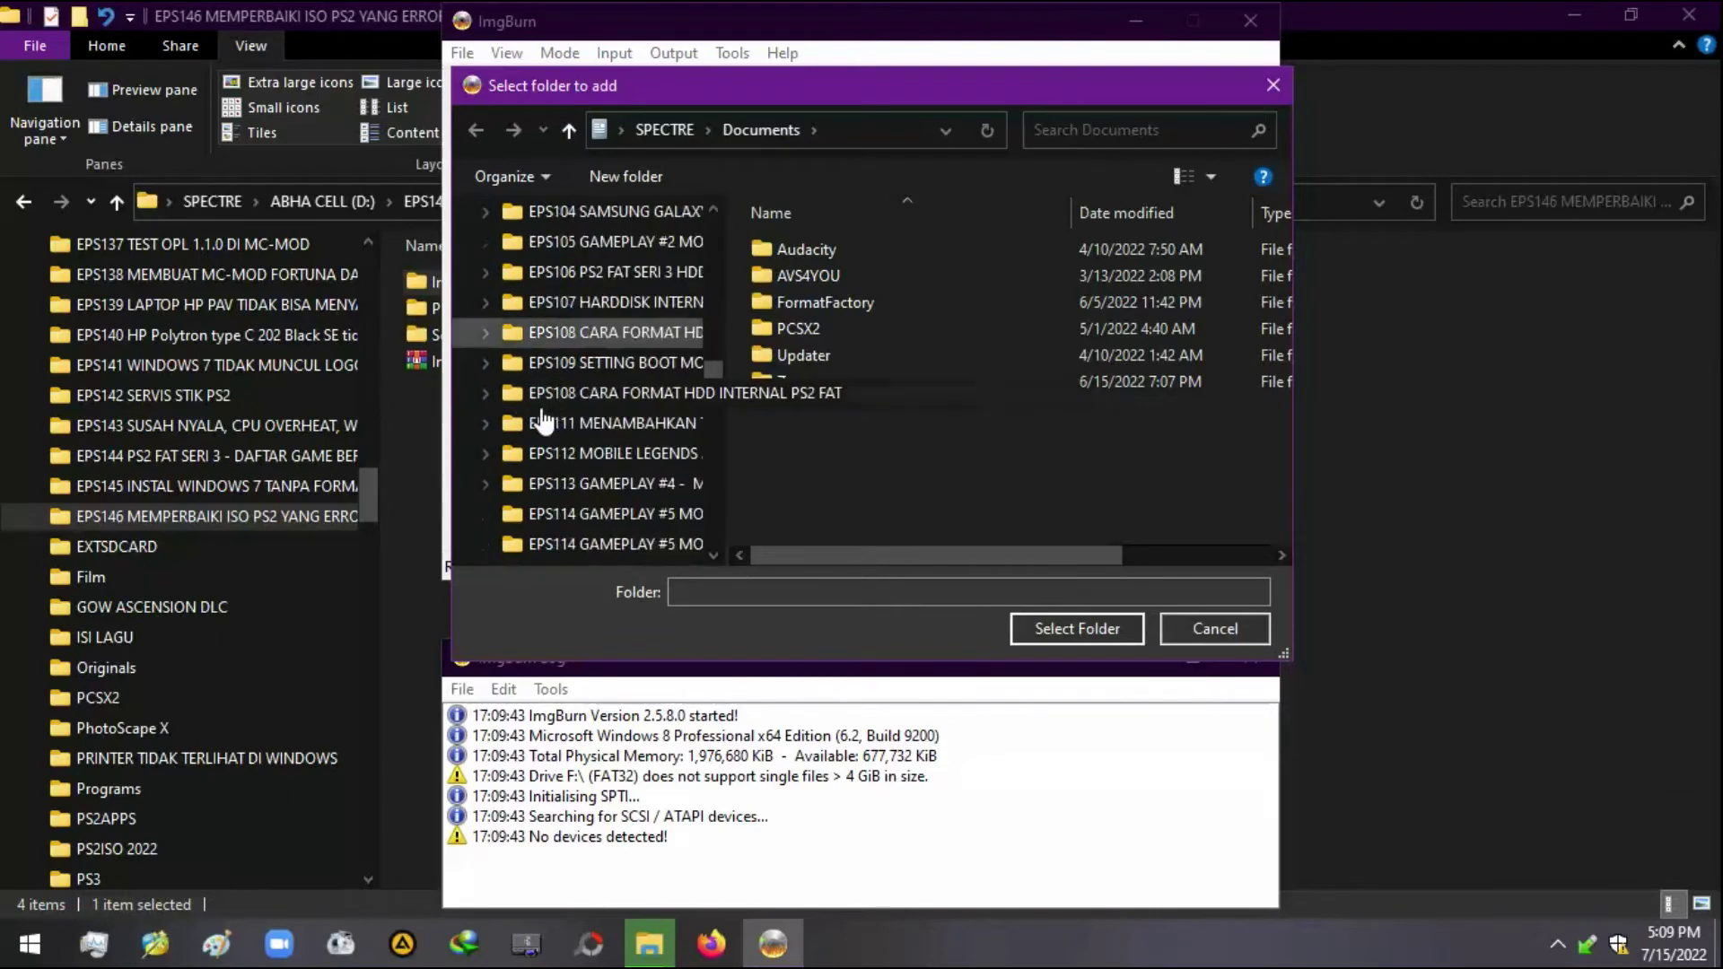
scroll(543, 417, "down", 13)
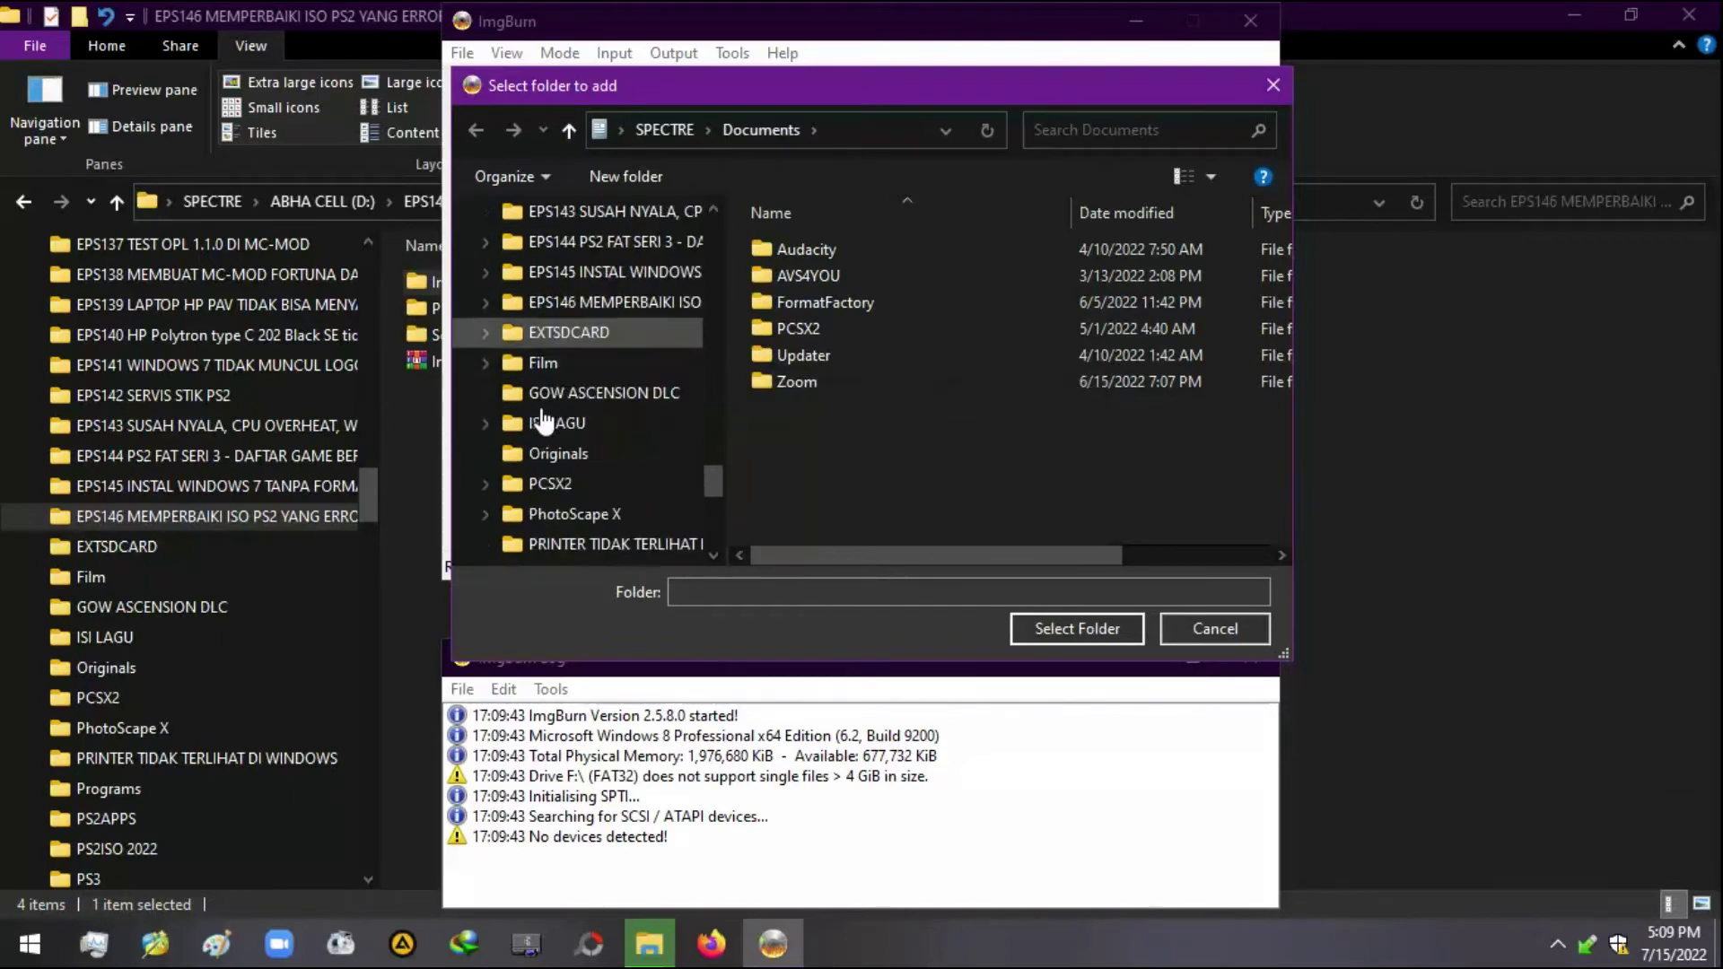
left_click(481, 300)
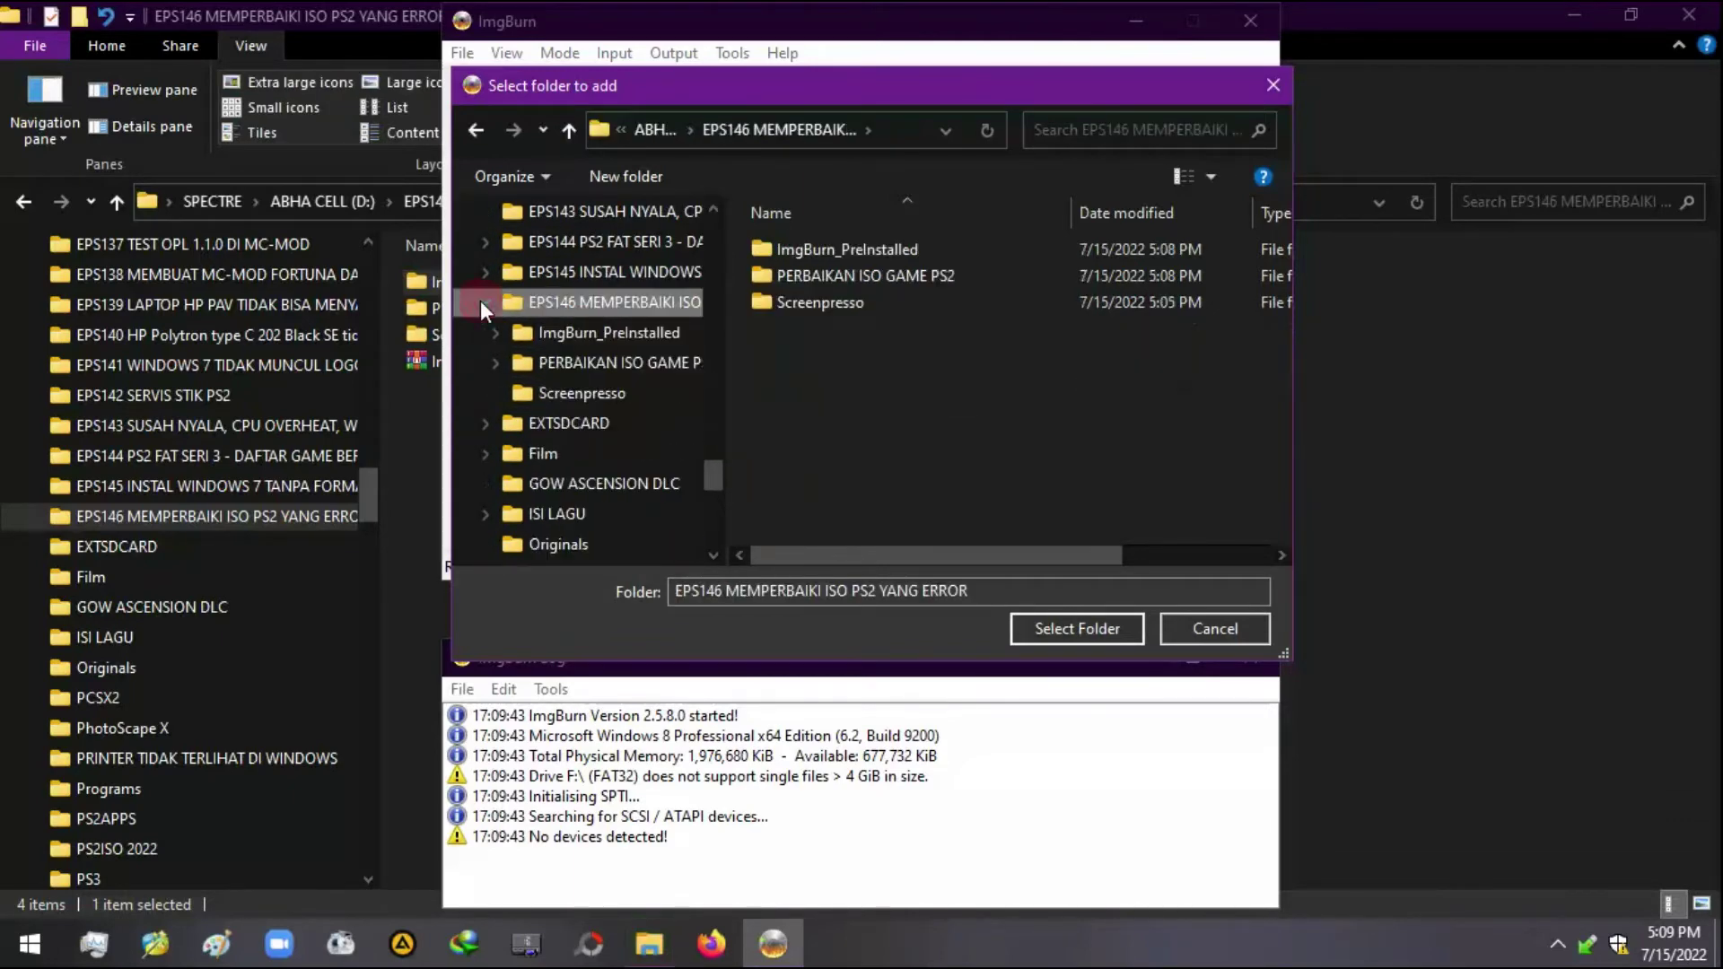
left_click(619, 363)
left_click(942, 248)
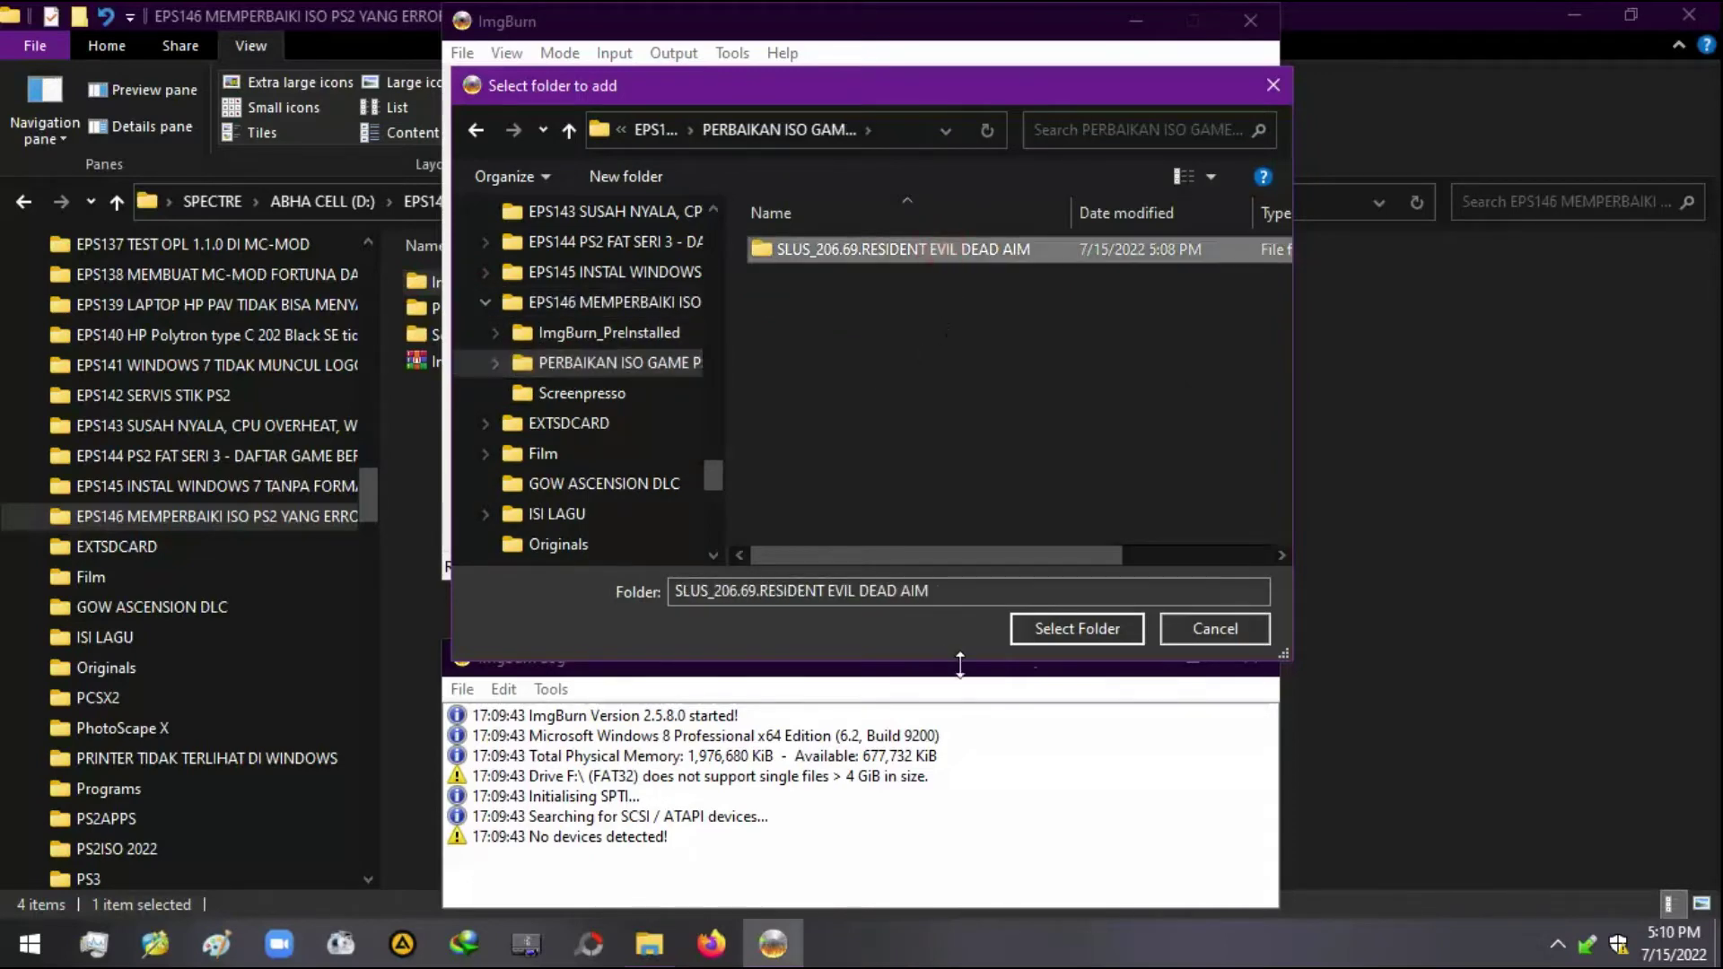
left_click(1072, 628)
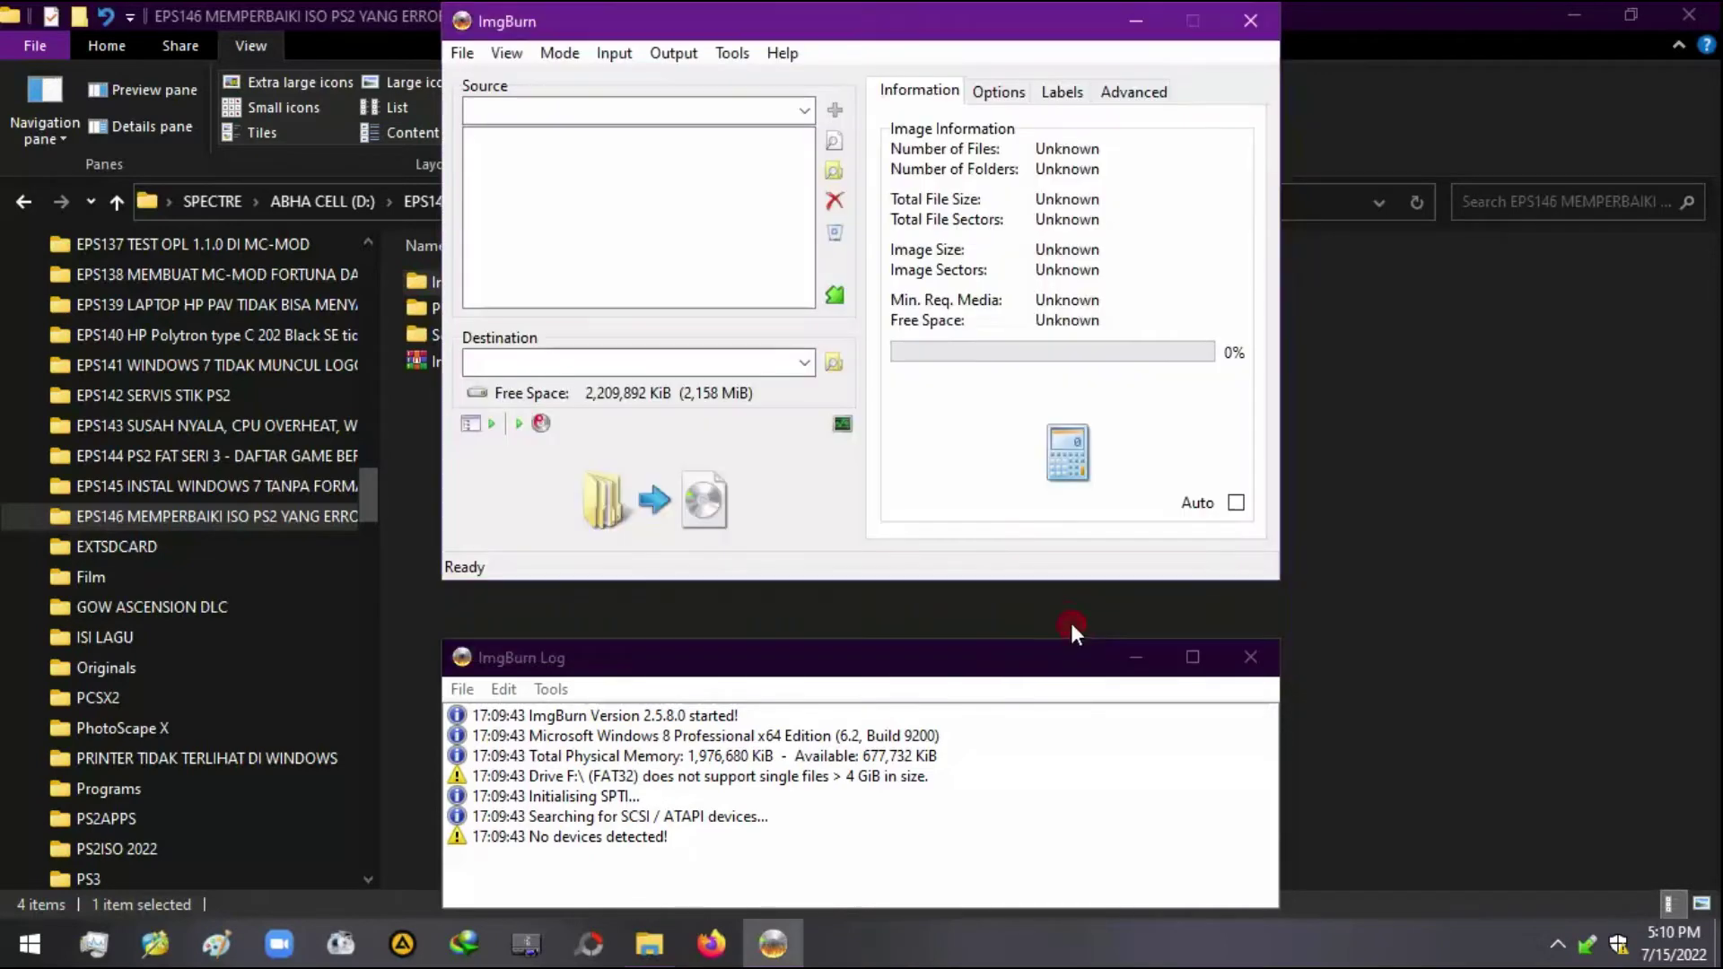
- Set the destination to an ISO file named SLUS_206.69.RESIDENT EVIL DEAD AIM in the EPS146 folder on drive D
left_click(829, 361)
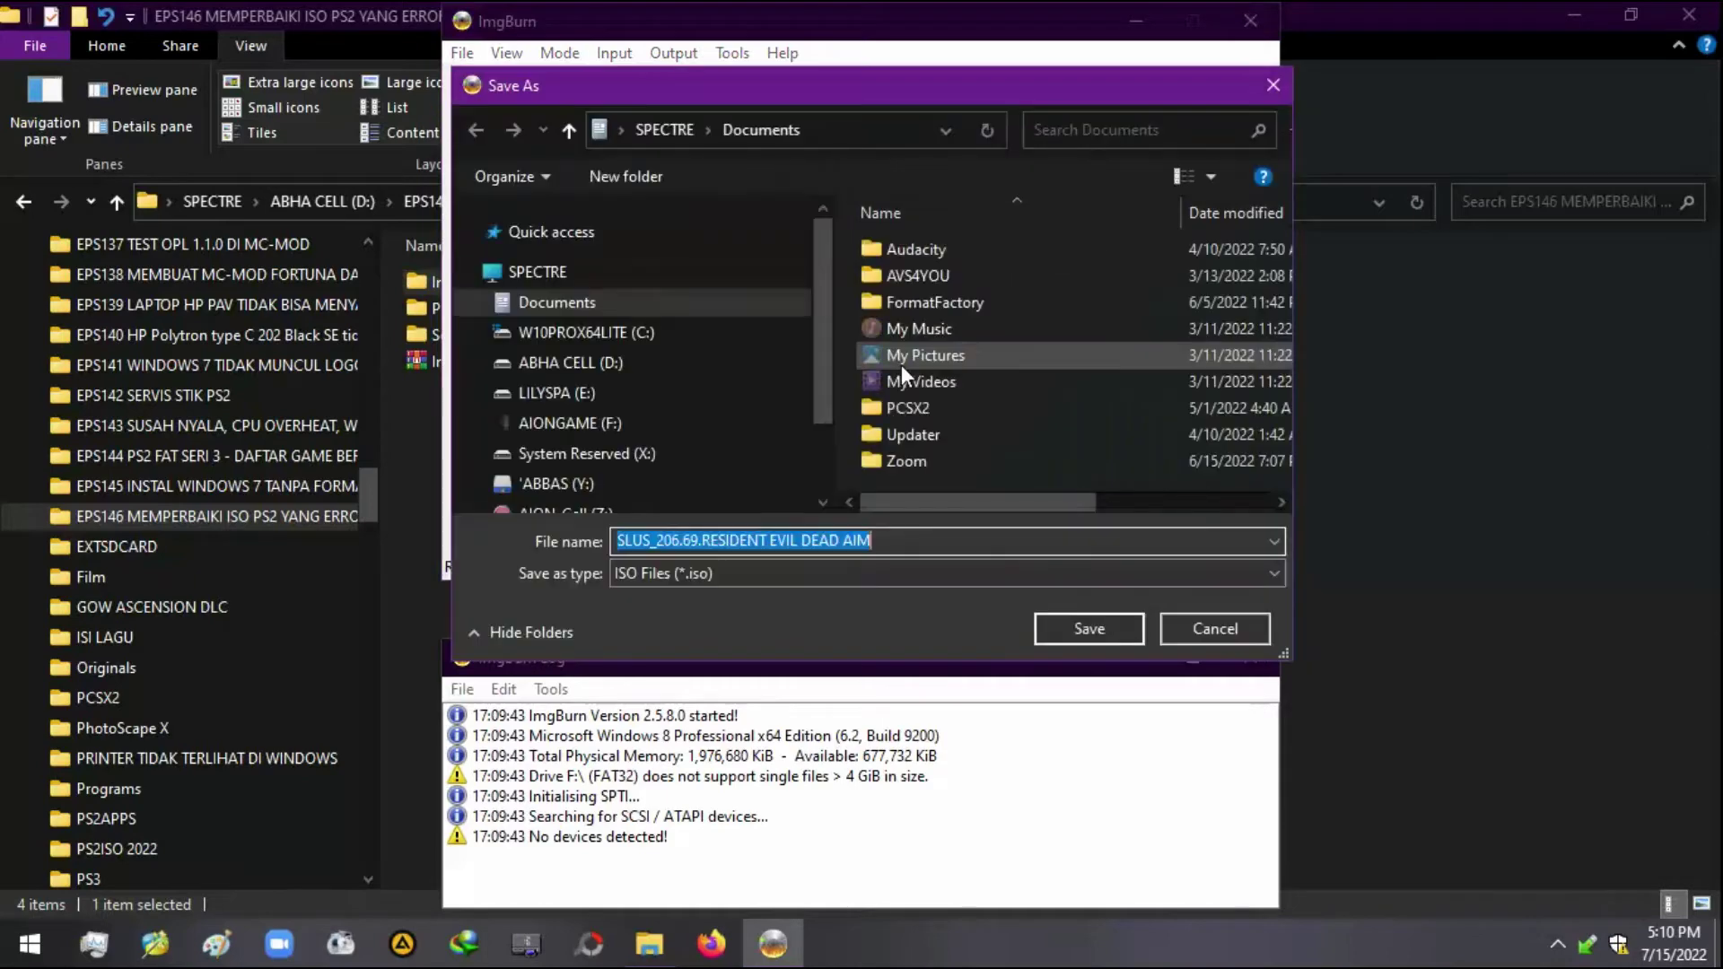
left_click_drag(816, 332, 817, 396)
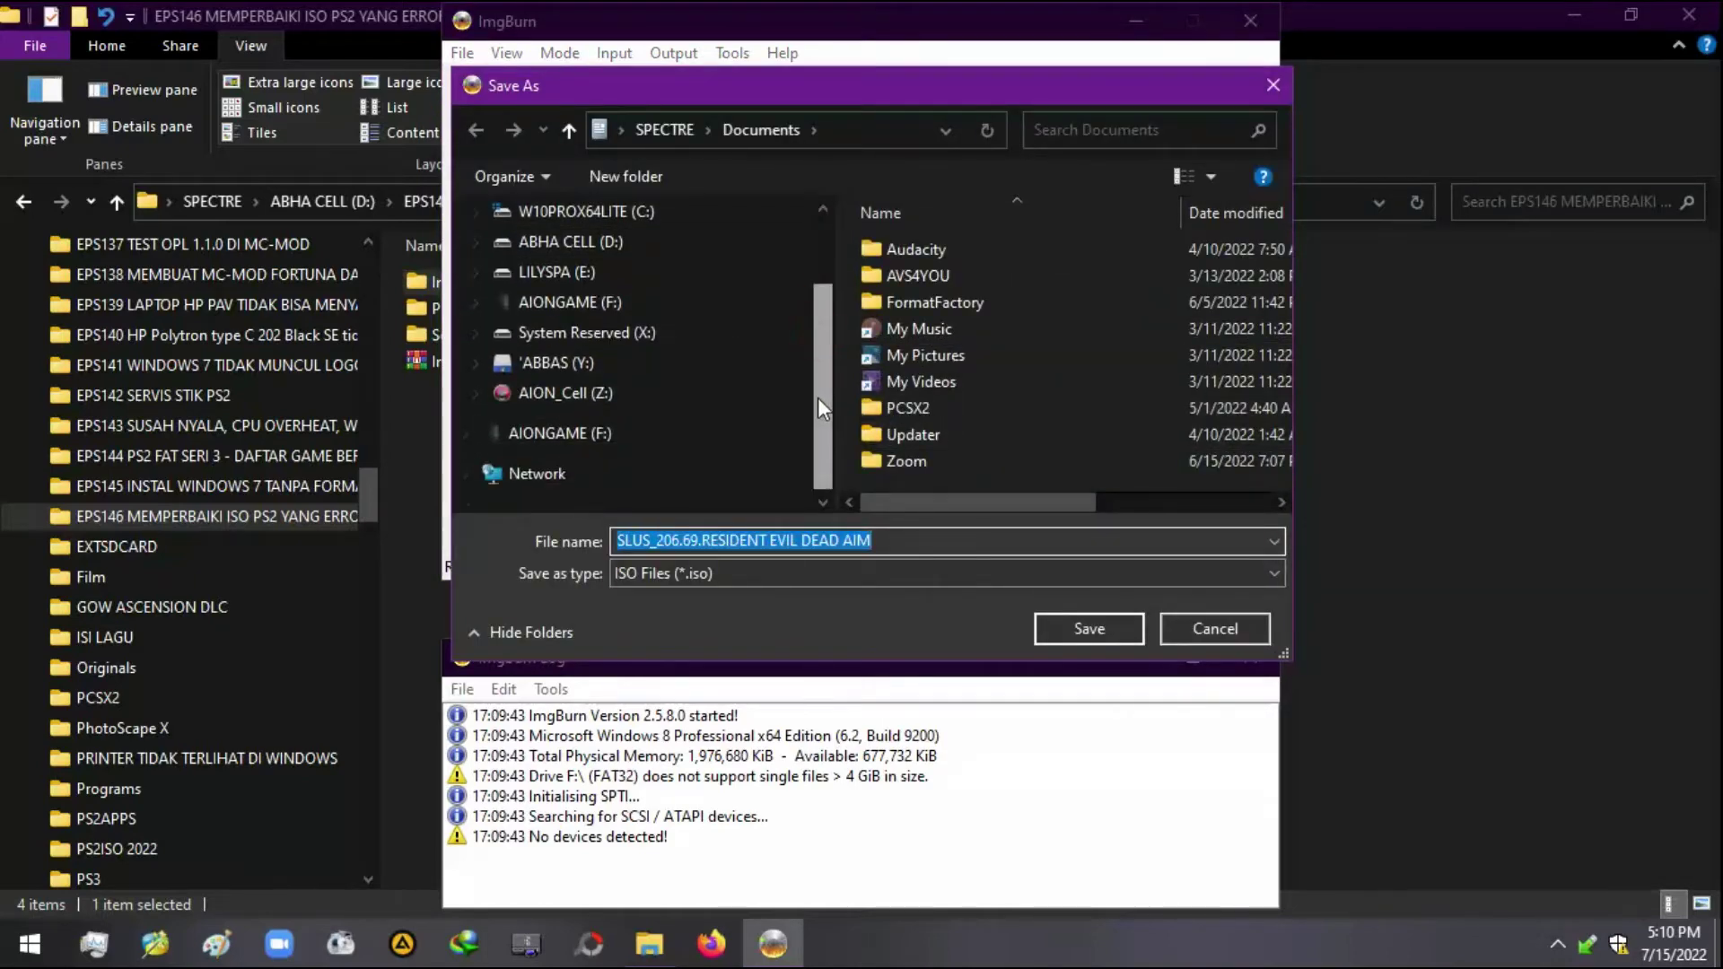
left_click(593, 393)
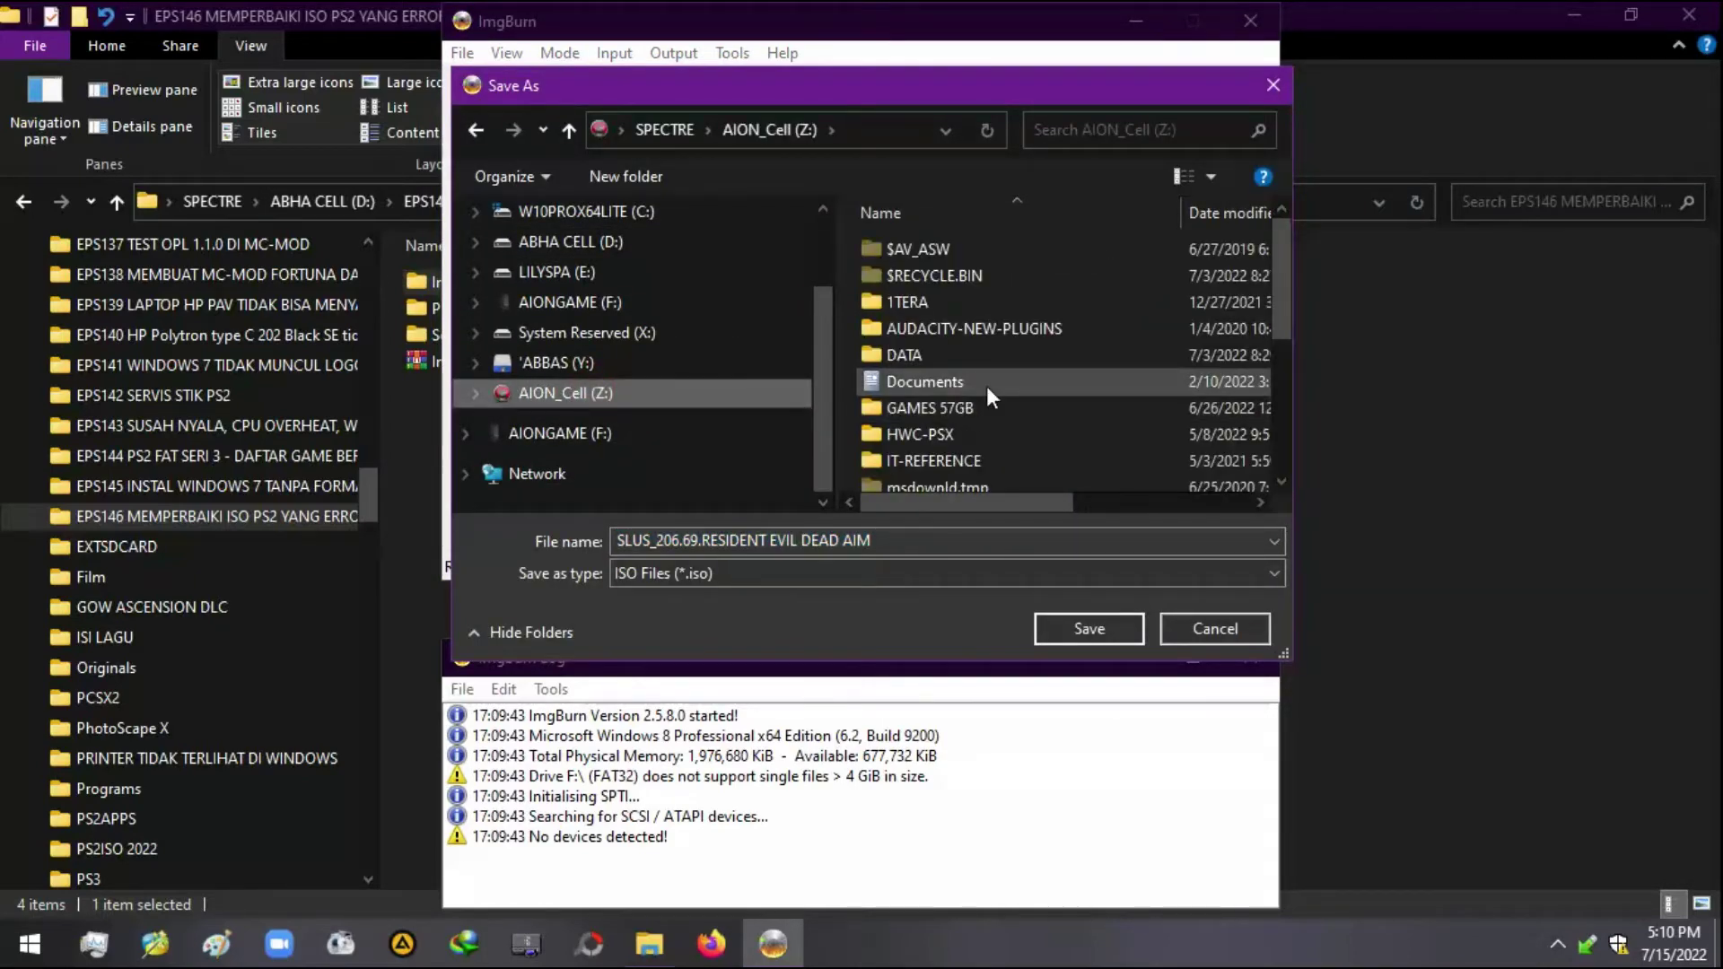
scroll(605, 373, "up", 2)
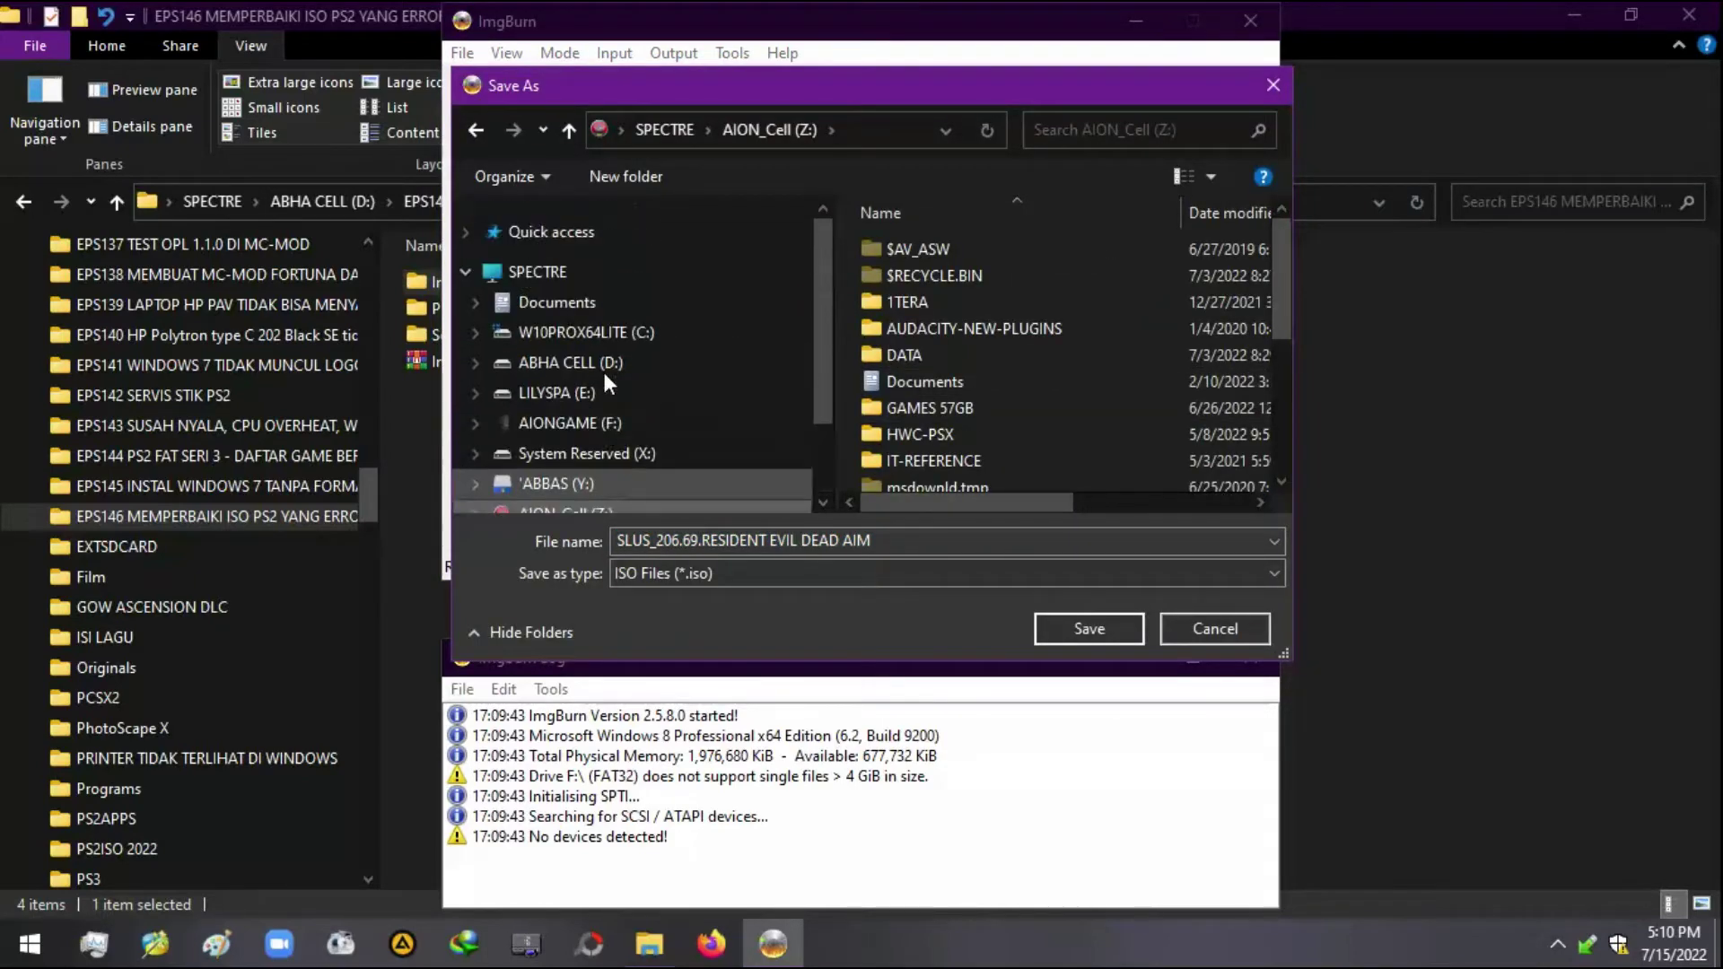
left_click(475, 363)
scroll(548, 386, "down", 6)
scroll(557, 398, "down", 15)
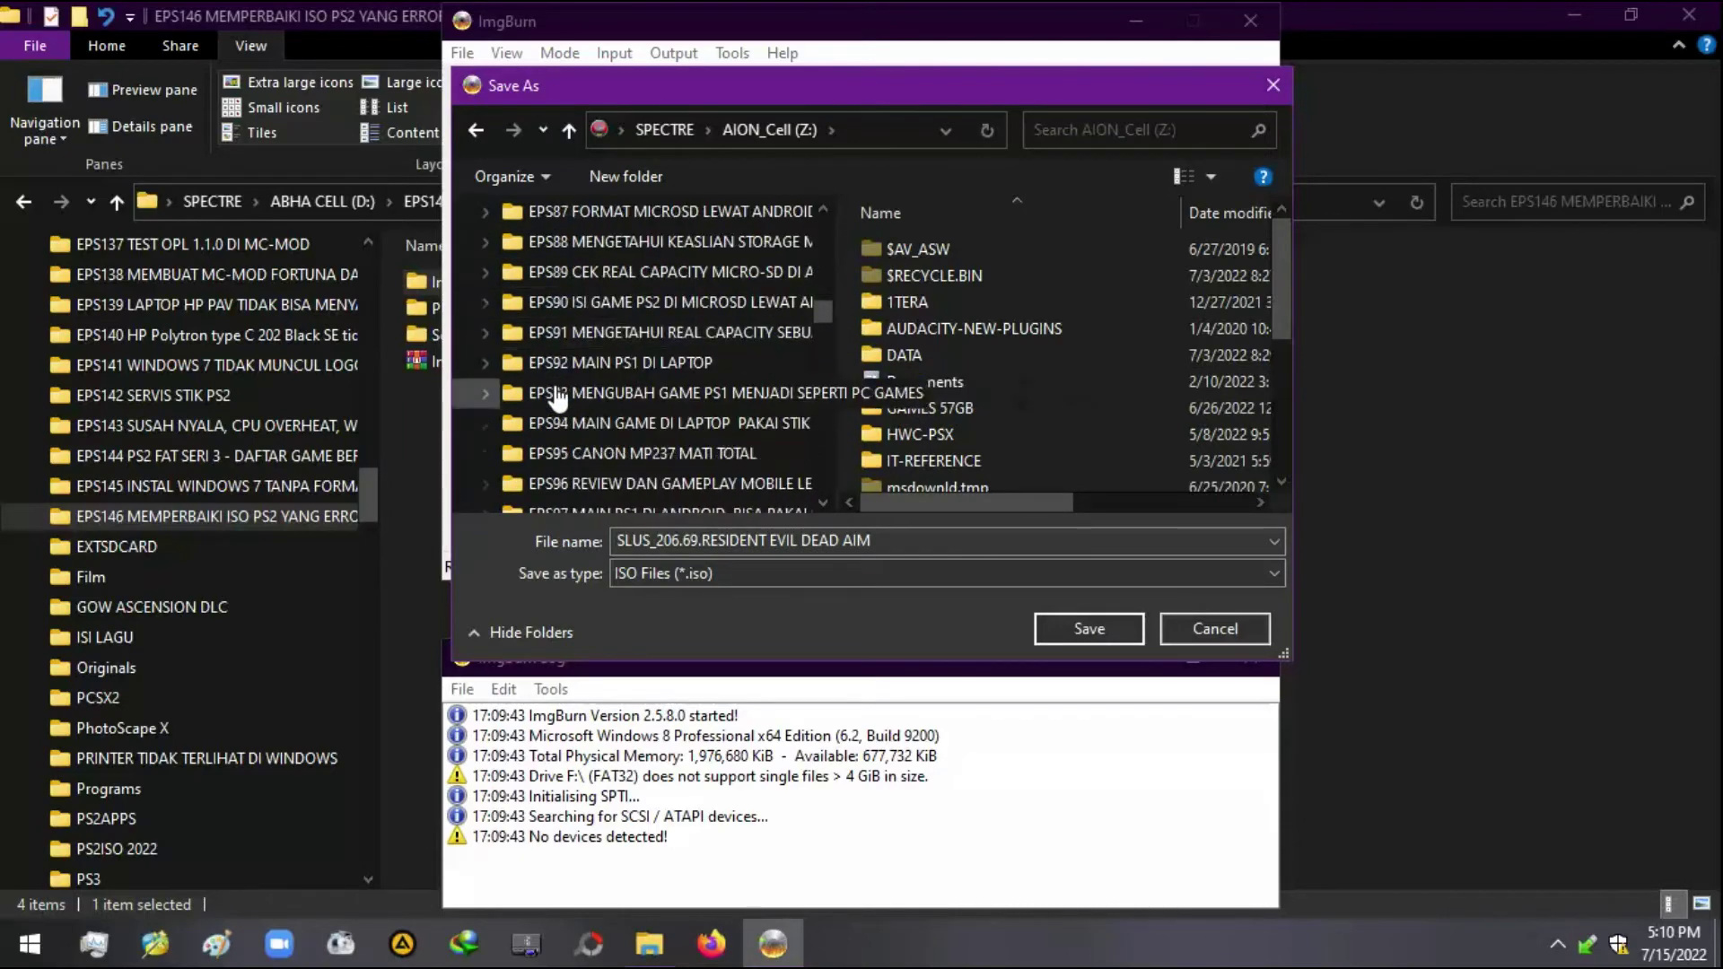
scroll(557, 397, "down", 6)
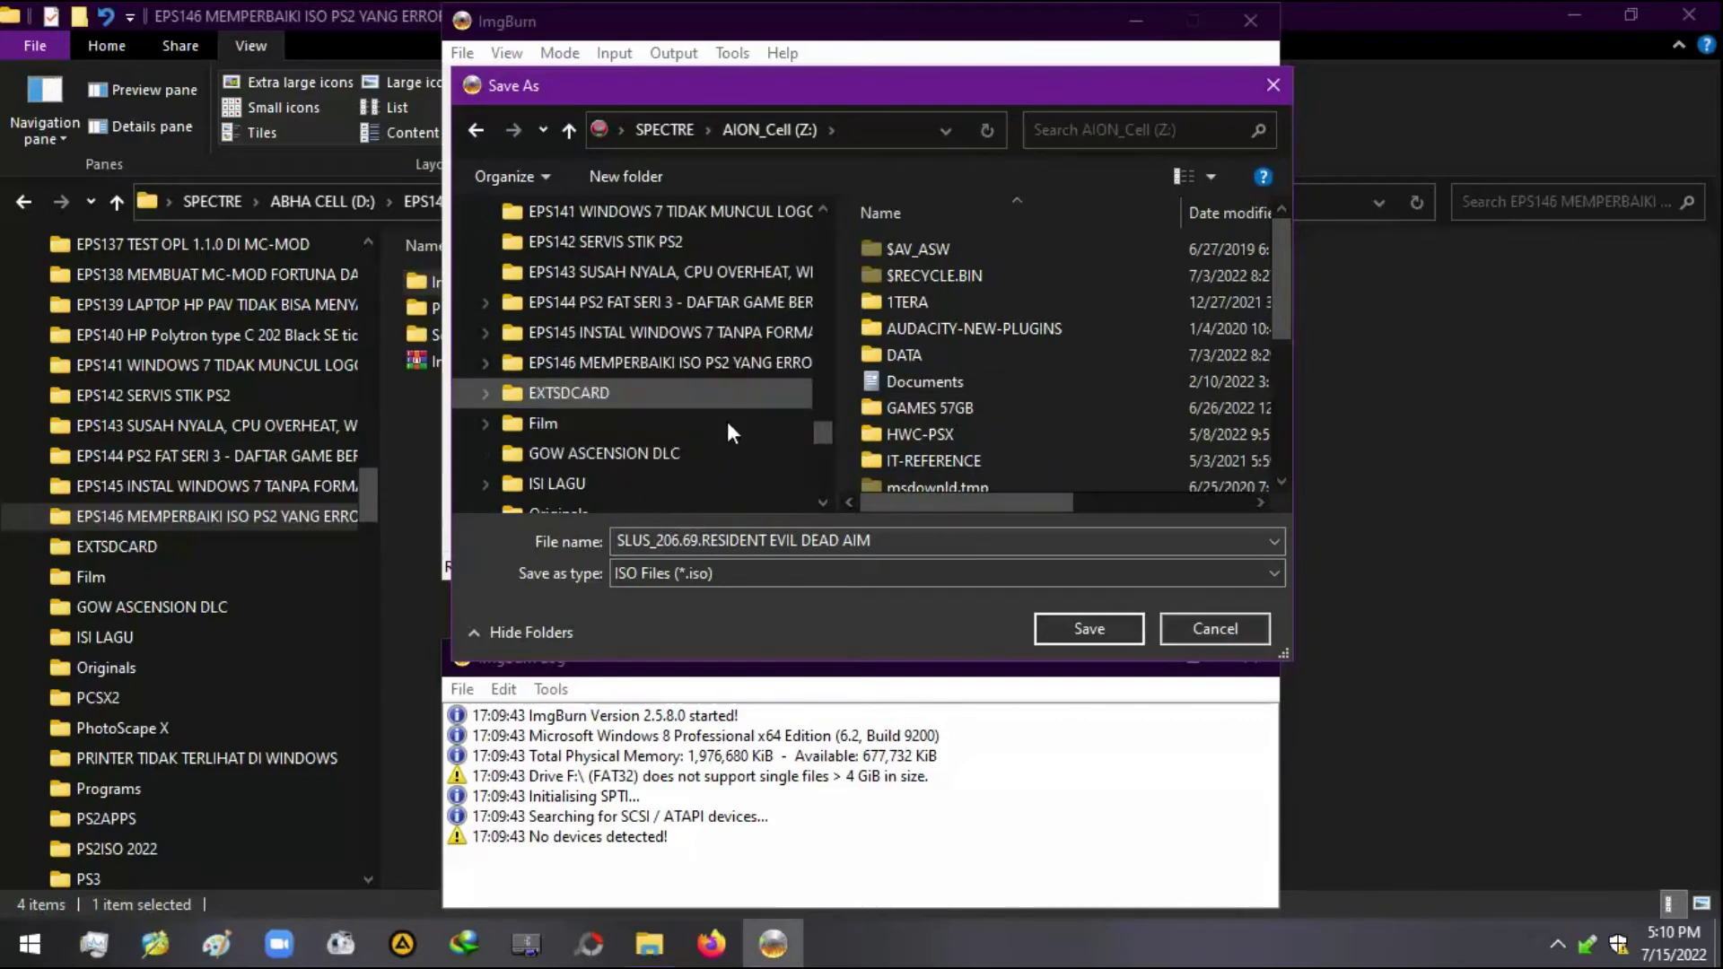
left_click(711, 362)
left_click(1089, 629)
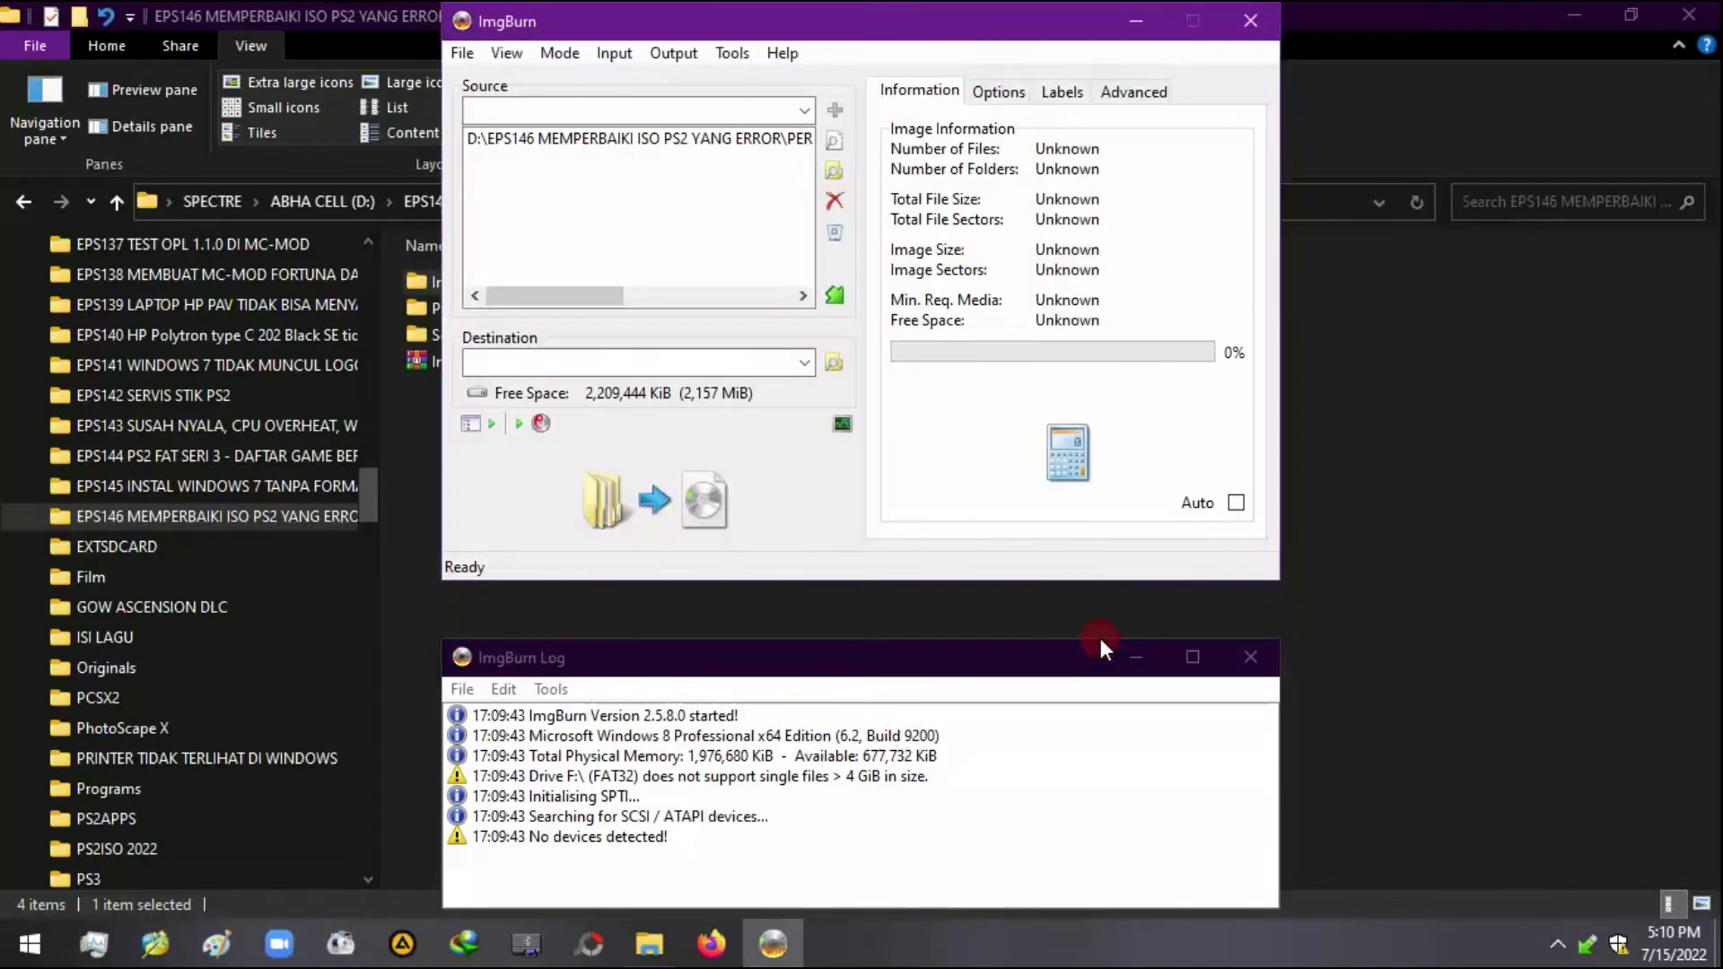
left_click(1012, 94)
left_click(1060, 93)
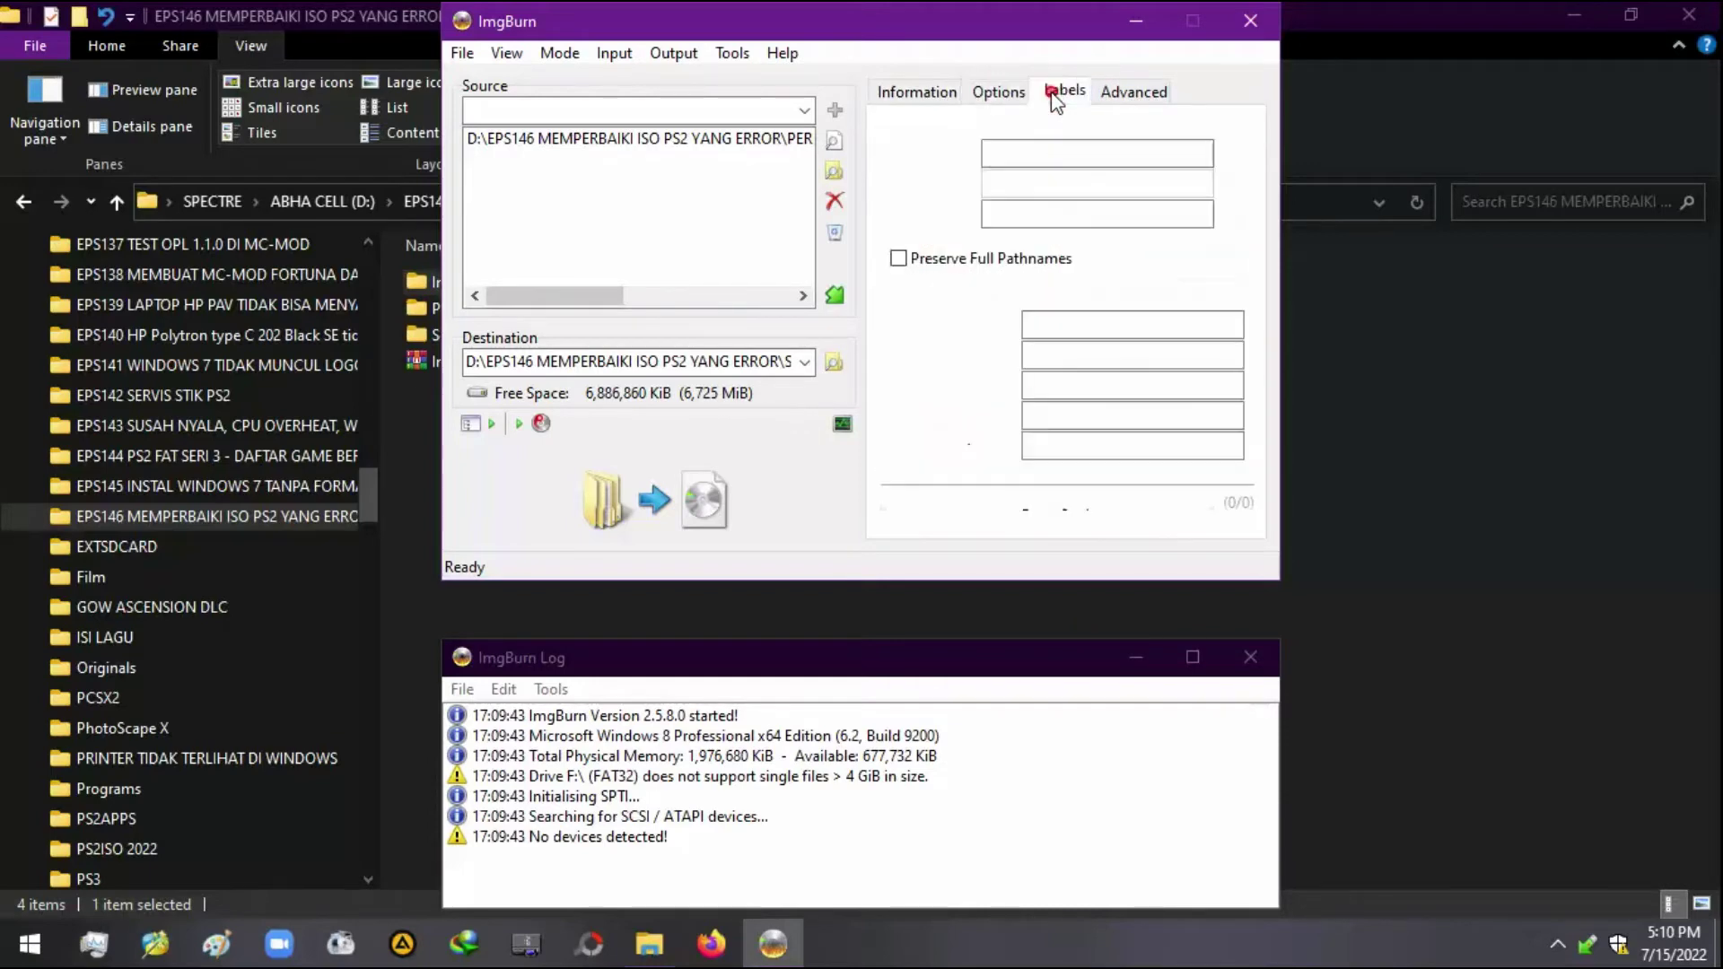
left_click(1123, 92)
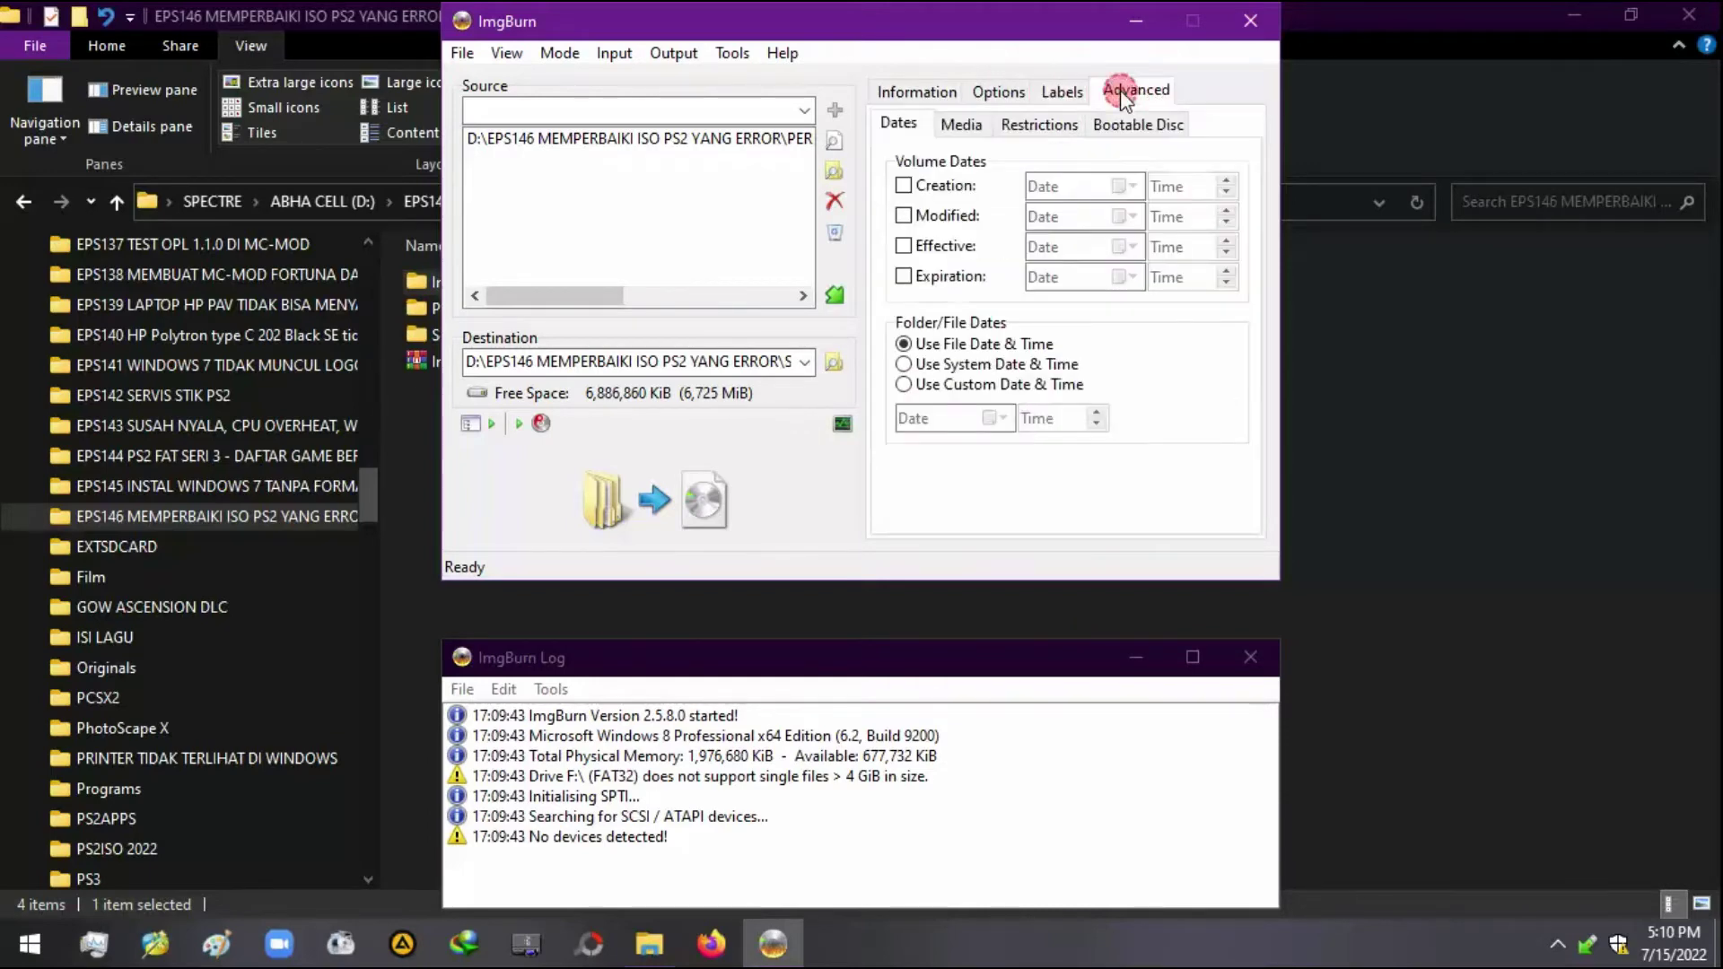
left_click(917, 93)
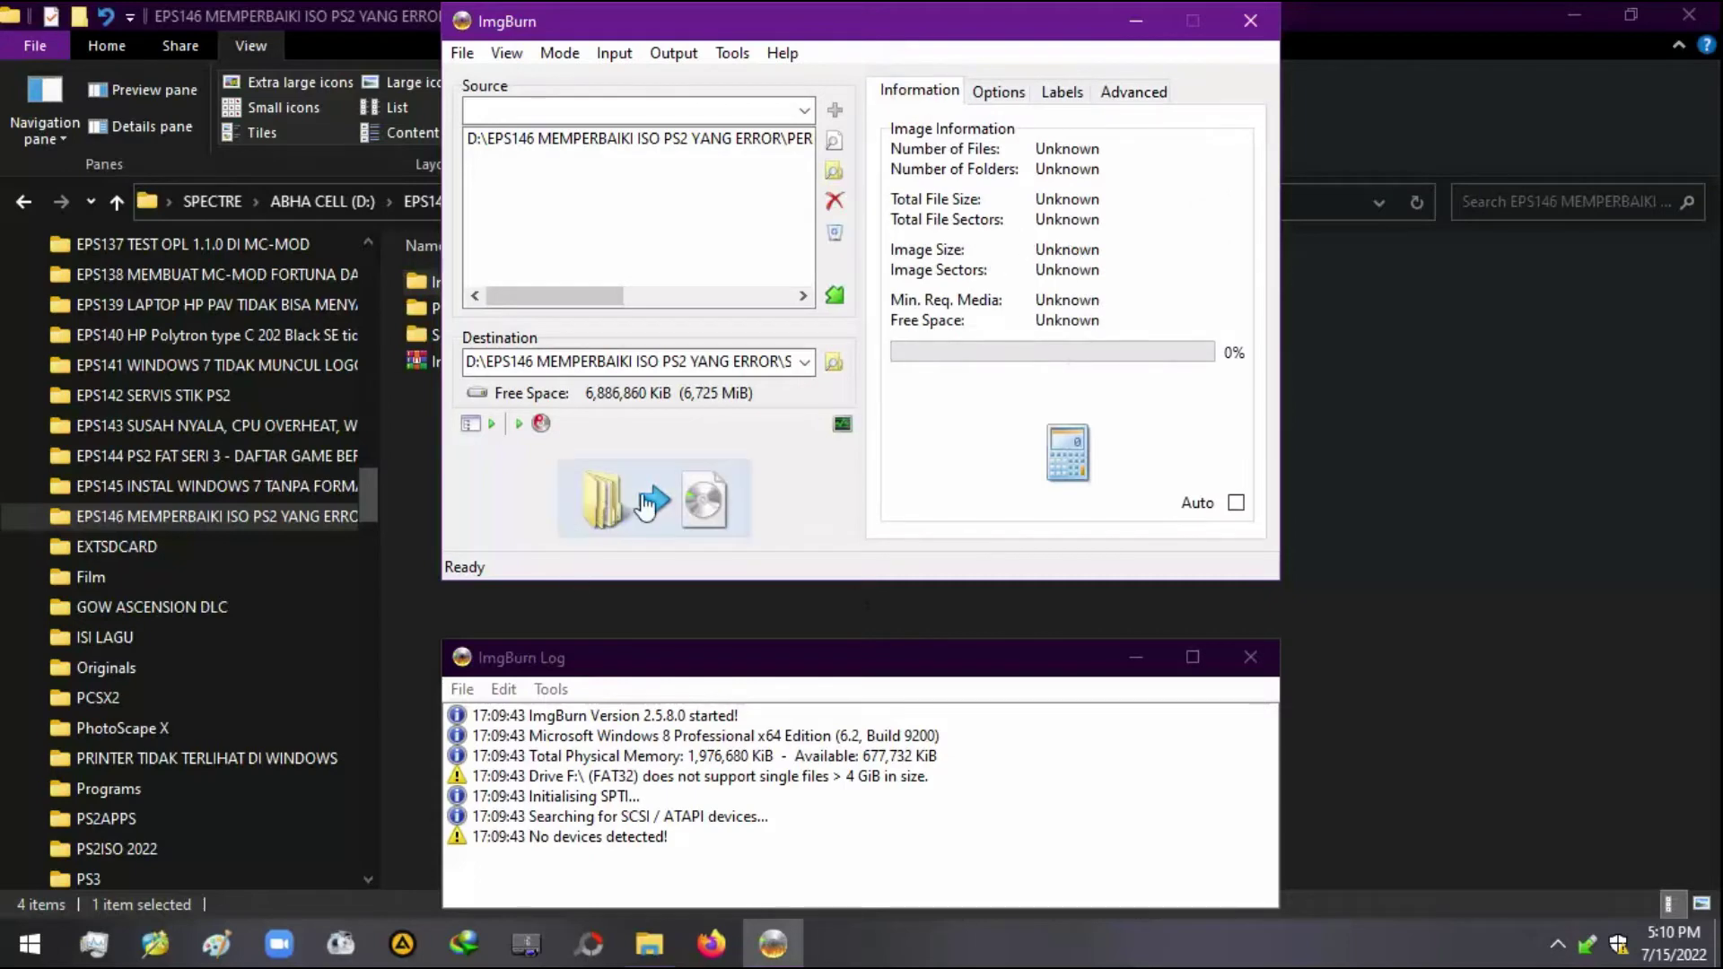
- Build the image from only the contents of the game folder, accepting the confirmations, and set the program to close when finished
left_click(644, 505)
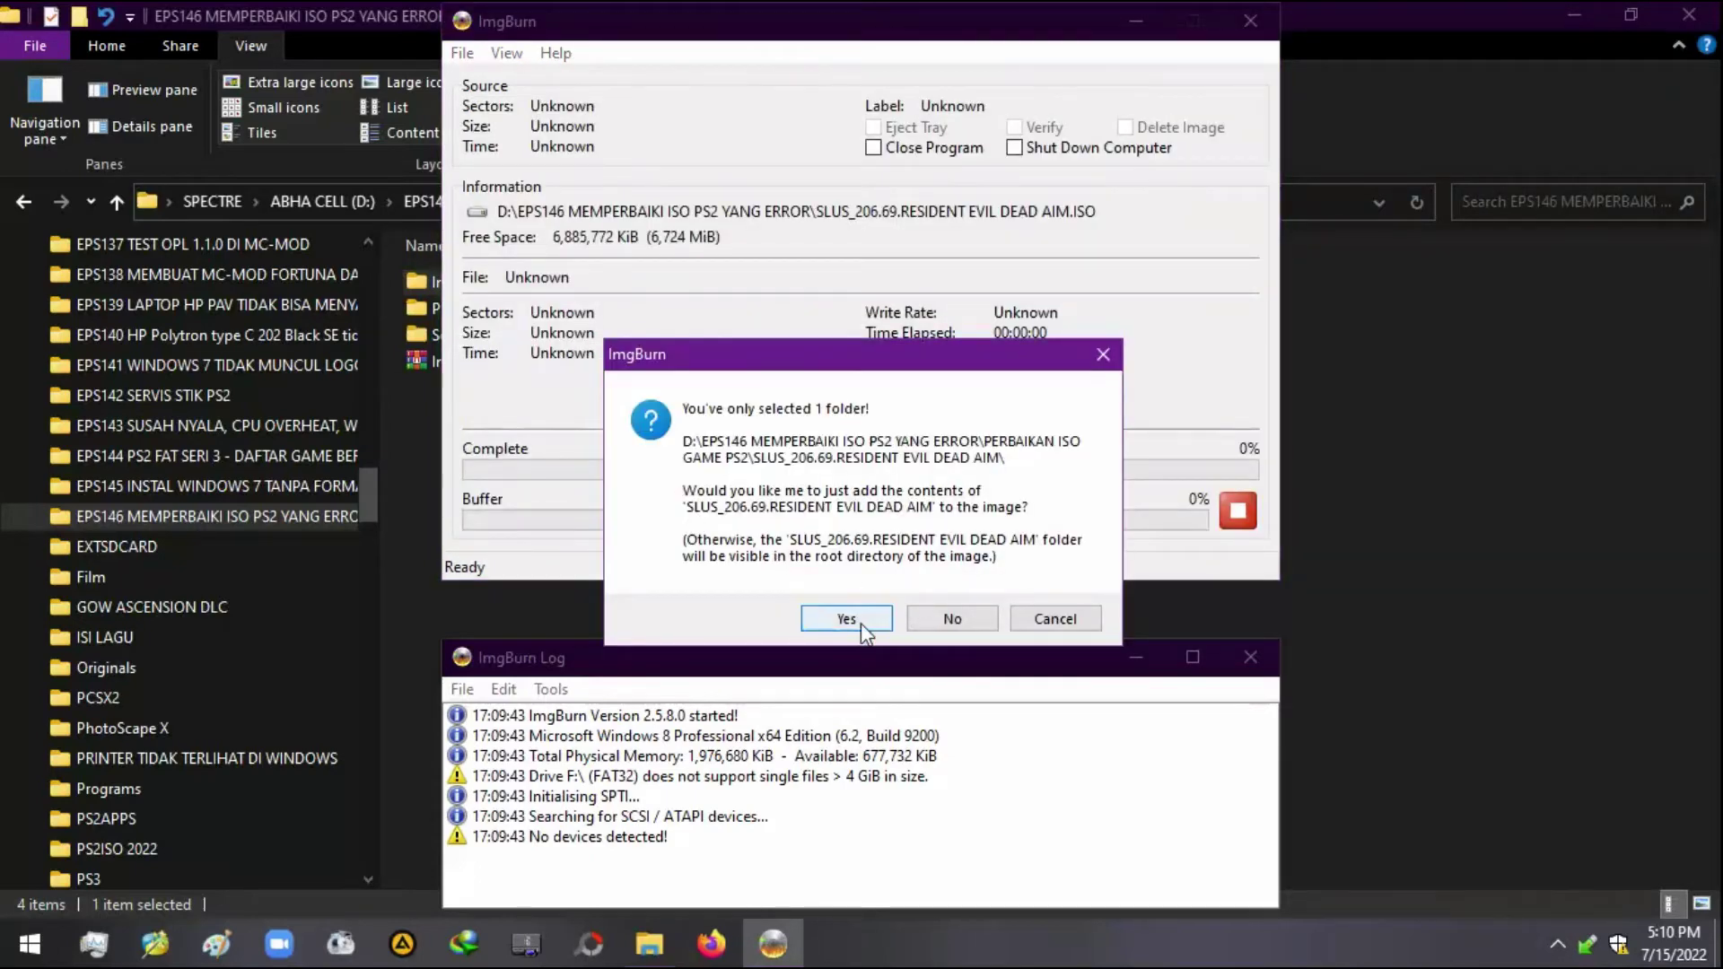
left_click(860, 623)
left_click(917, 497)
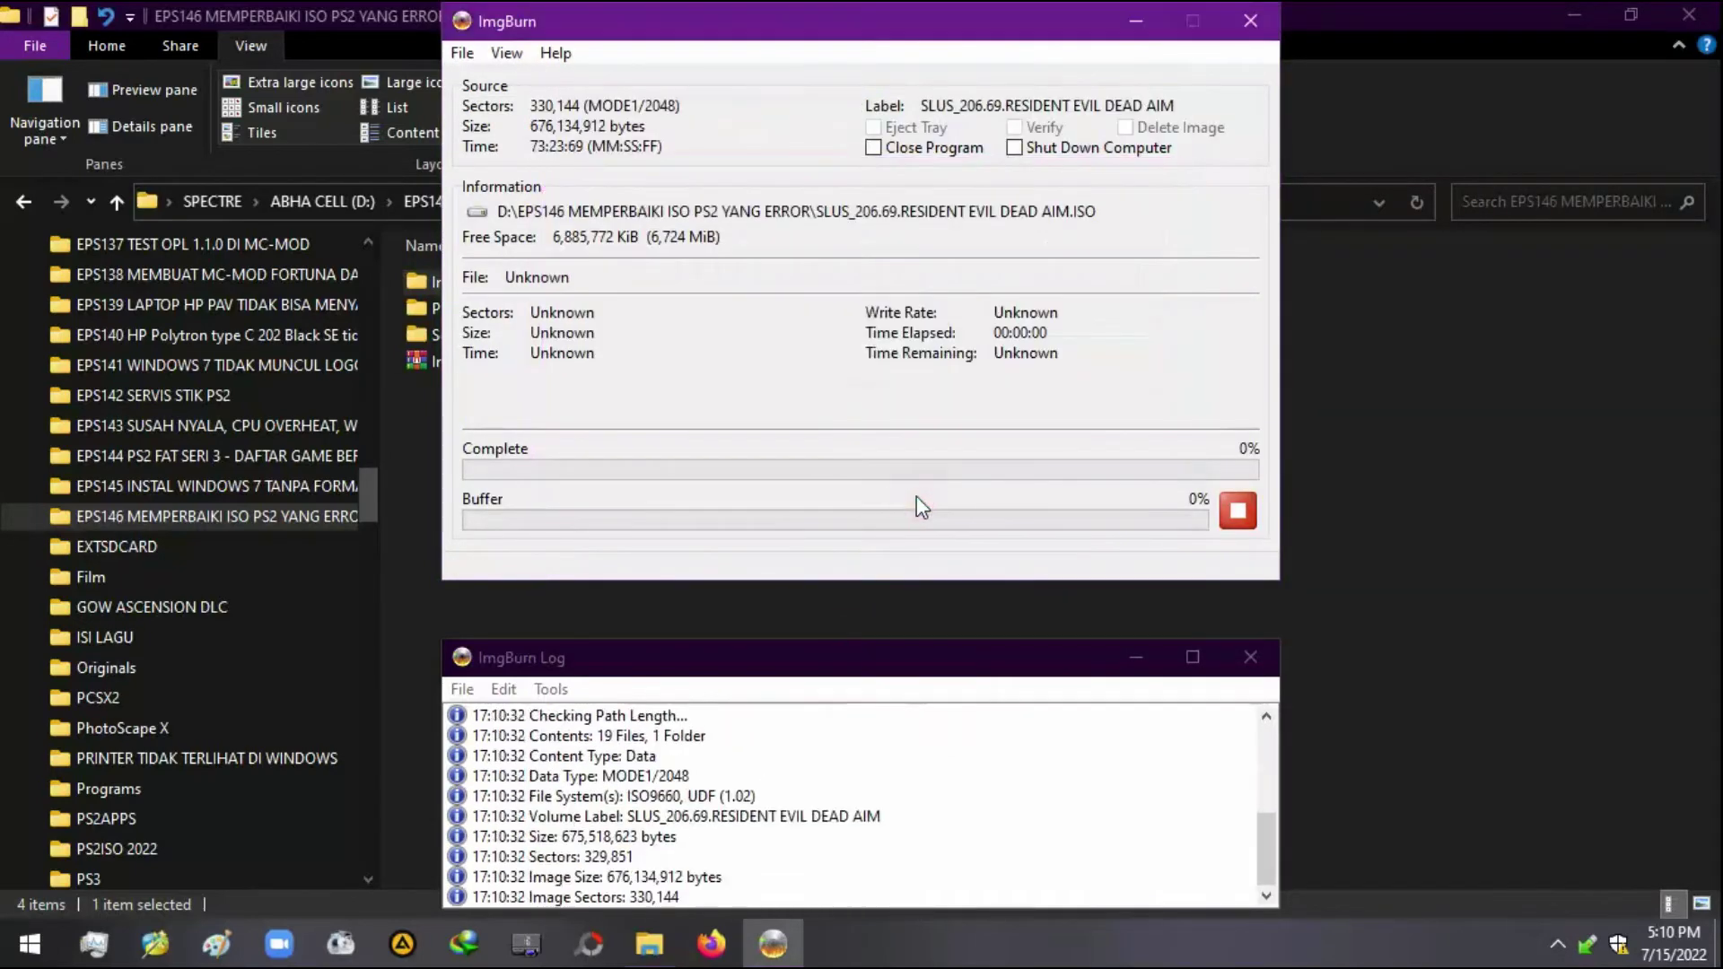
left_click(926, 652)
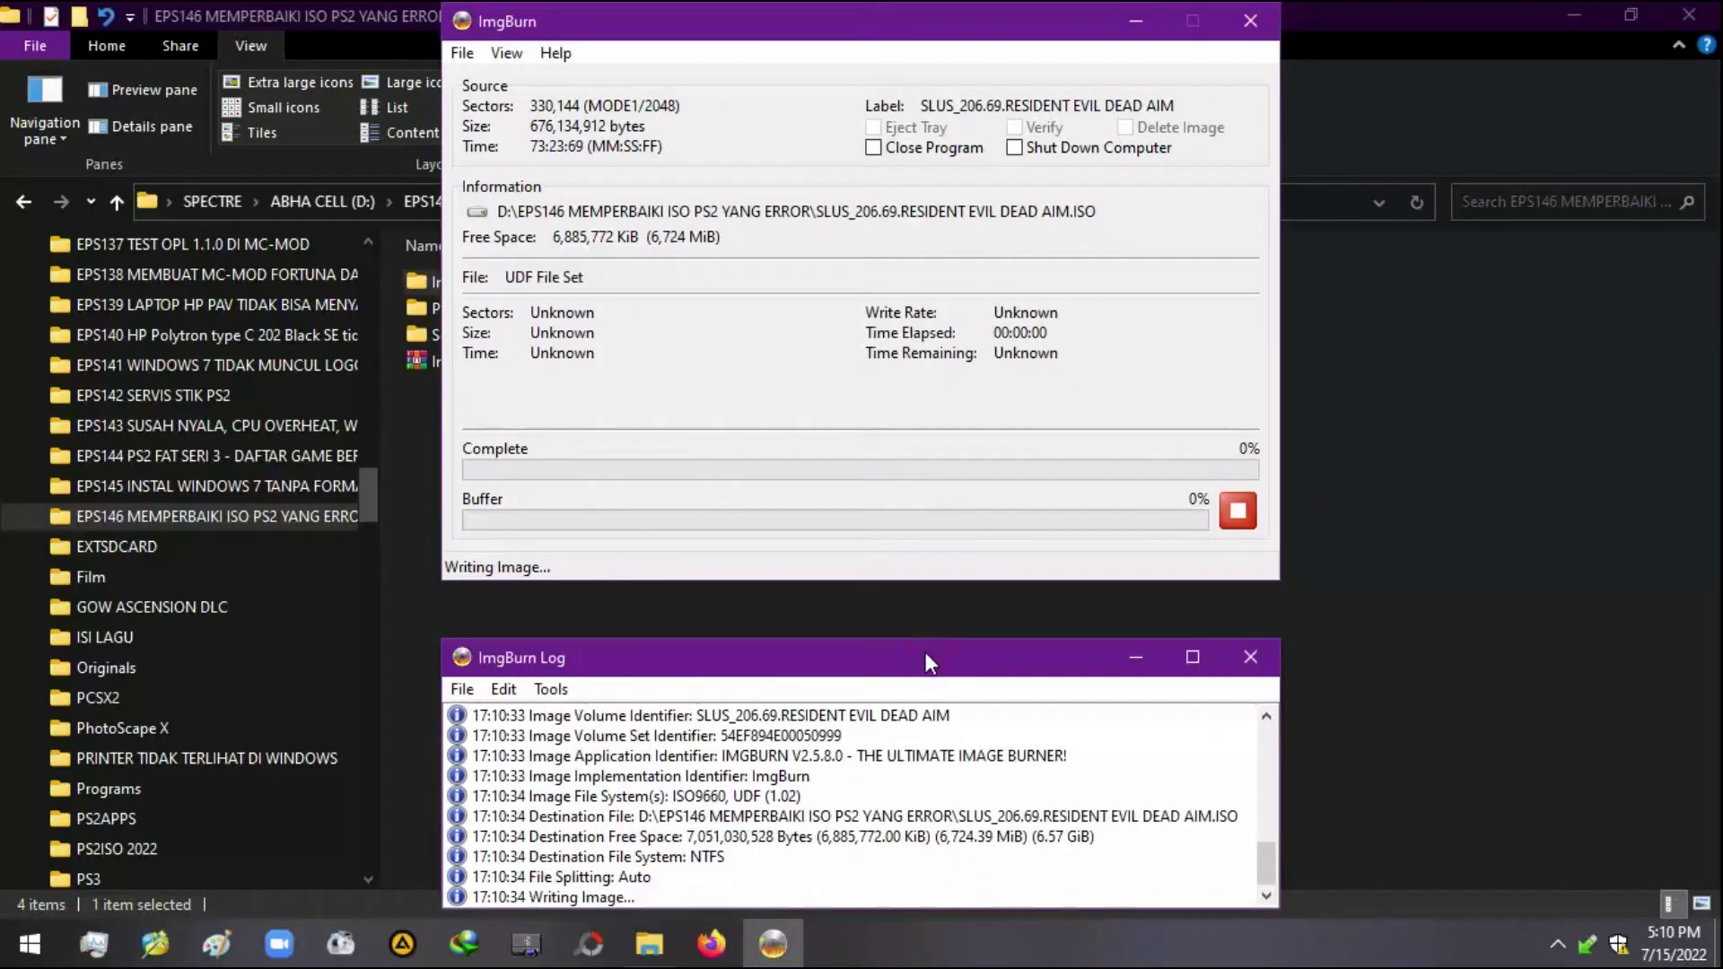
left_click(898, 151)
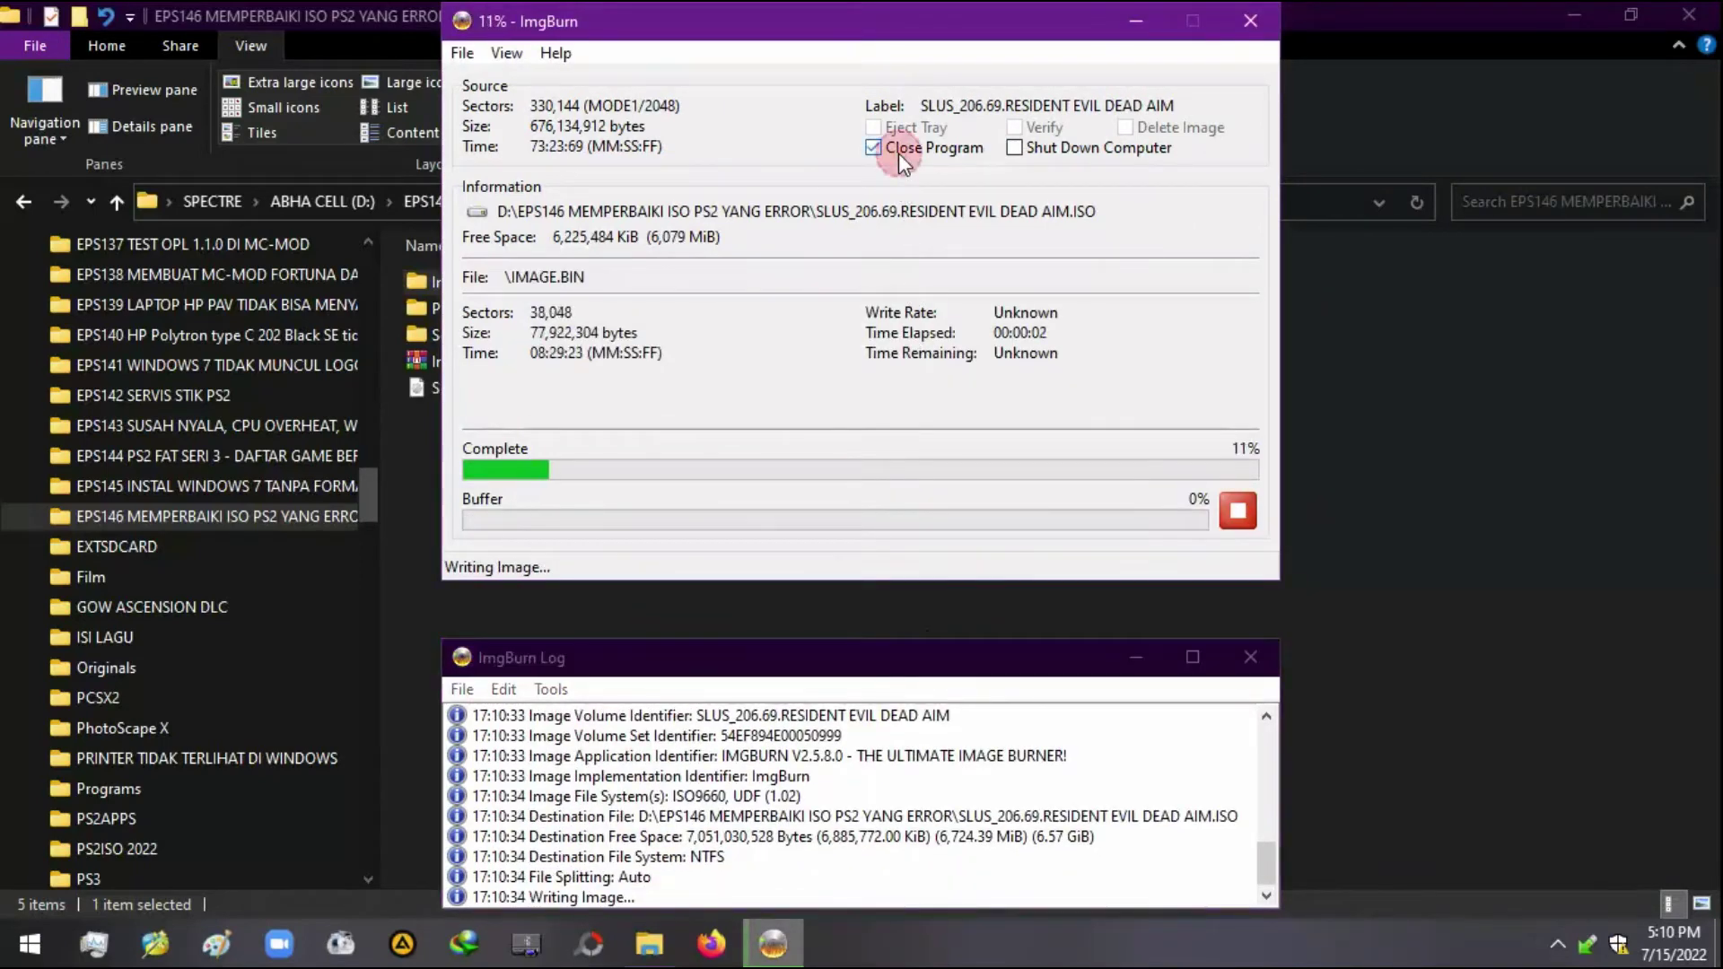
- Minimize the file window and, once the image is written, launch the PCSX2 emulator from the GAME TESTER desktop shortcut
left_click(1574, 15)
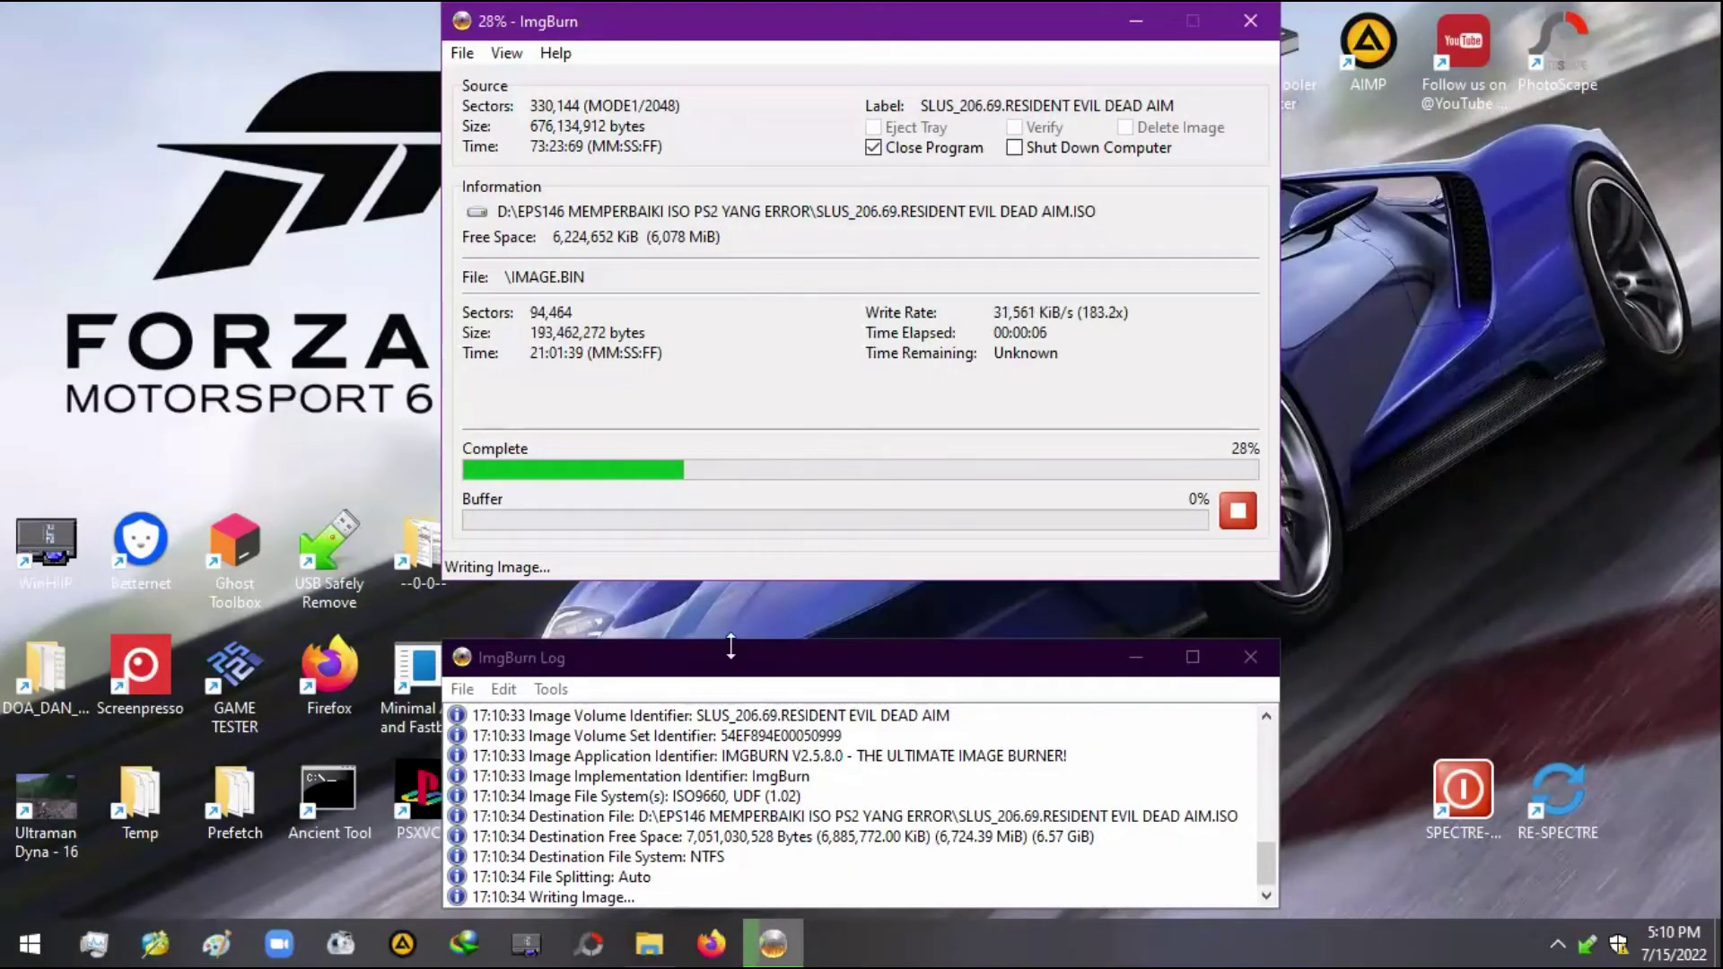
left_click_drag(731, 646, 736, 594)
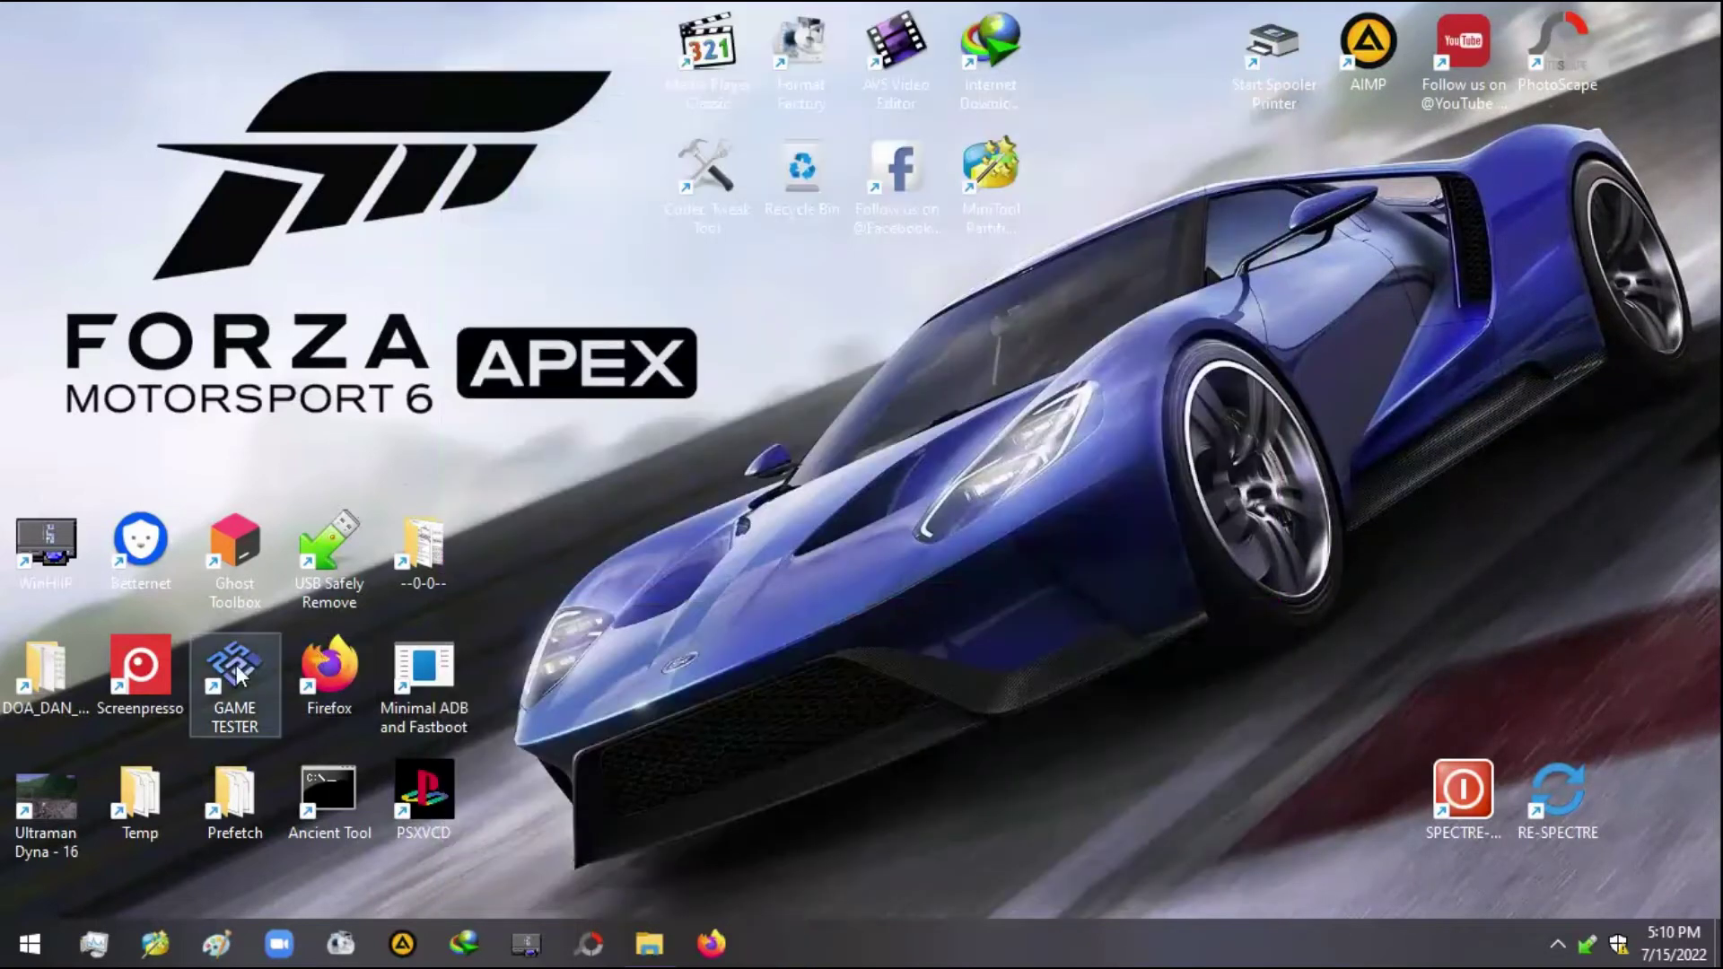
left_click_drag(236, 664, 780, 953)
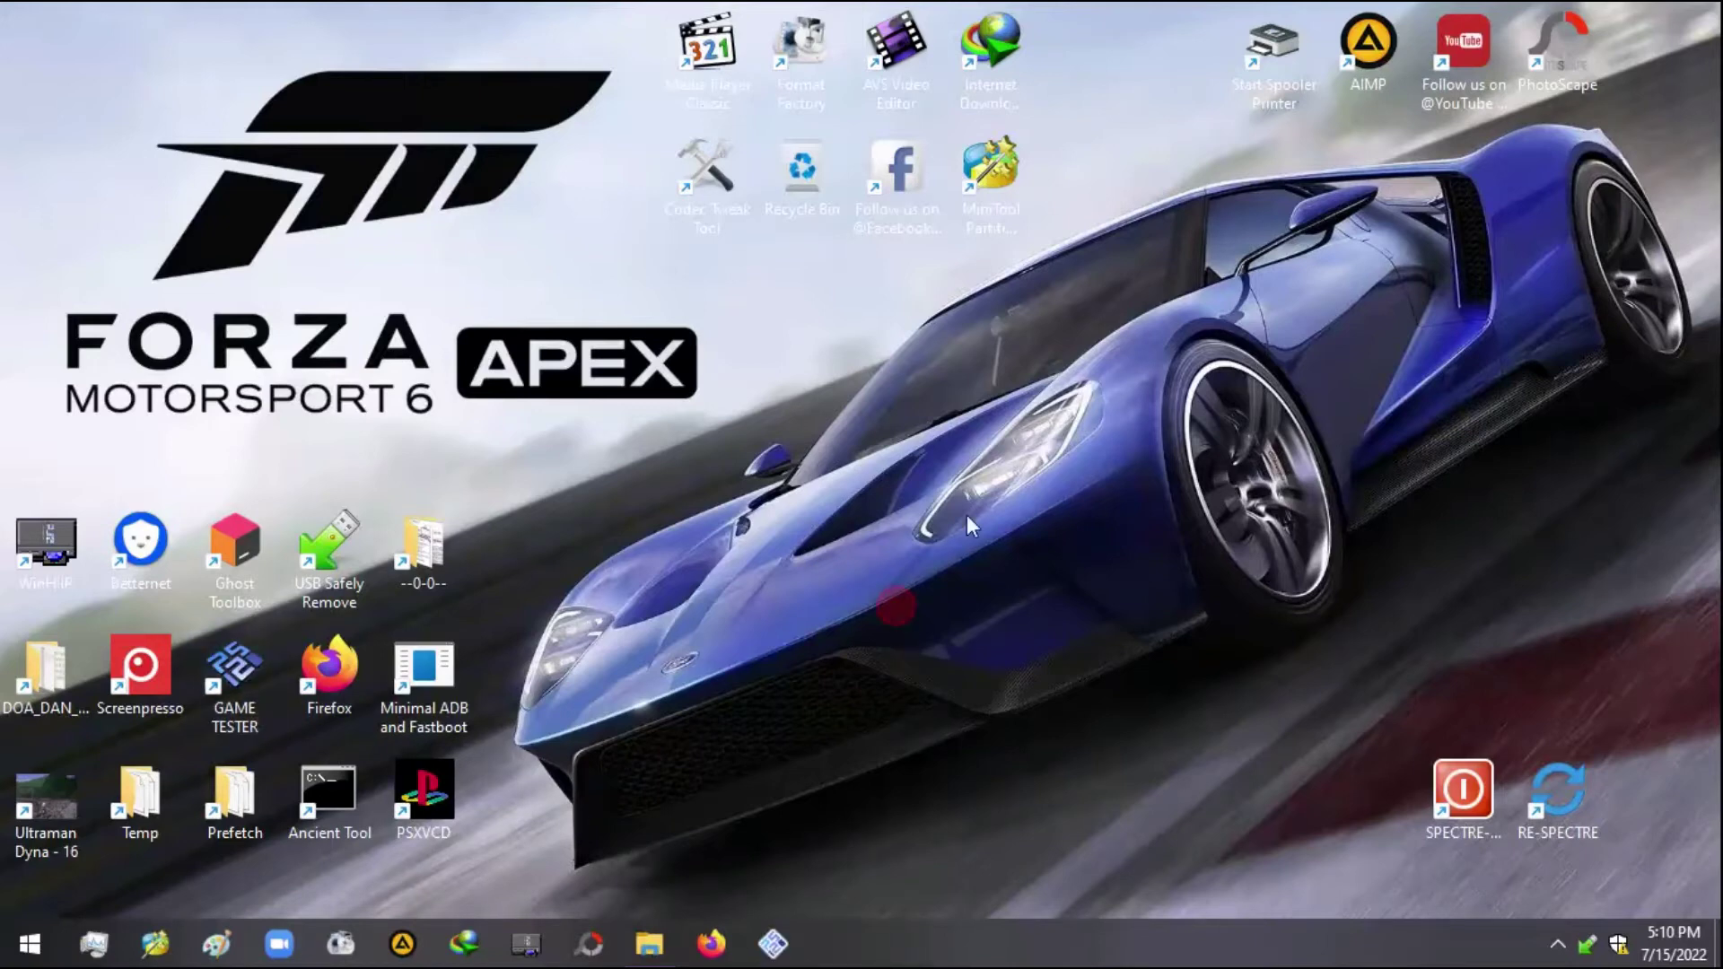
- Hide the desktop icons
right_click(929, 409)
mouse_move(1063, 425)
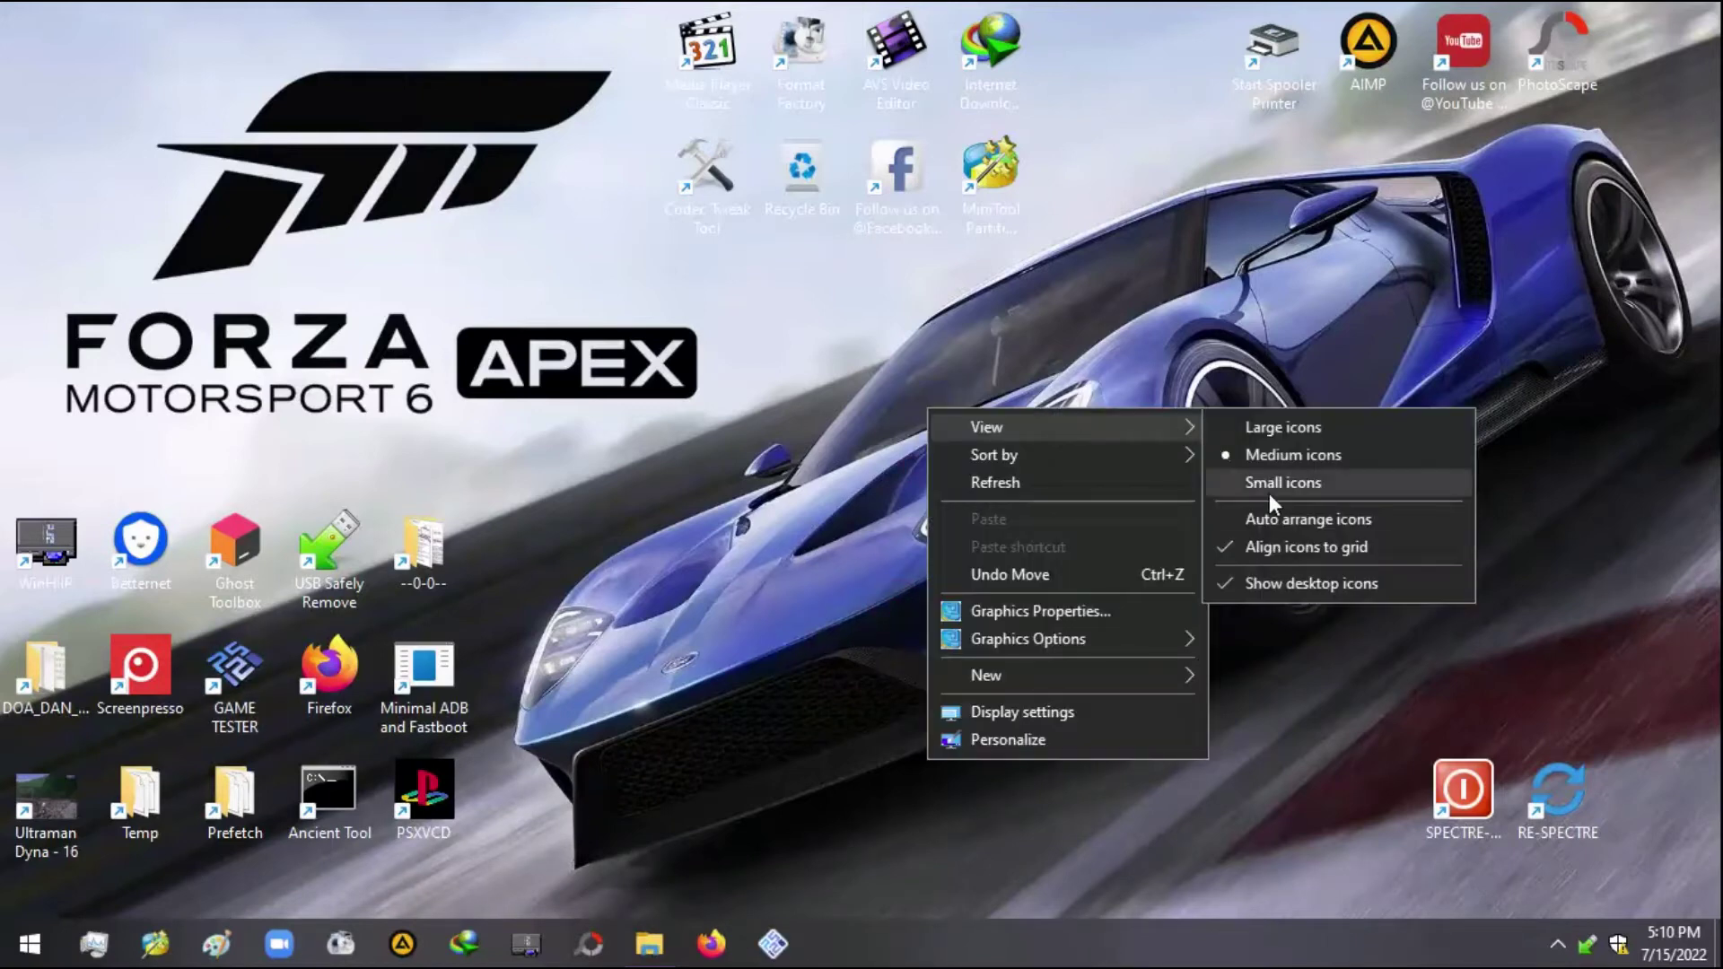
left_click(1310, 583)
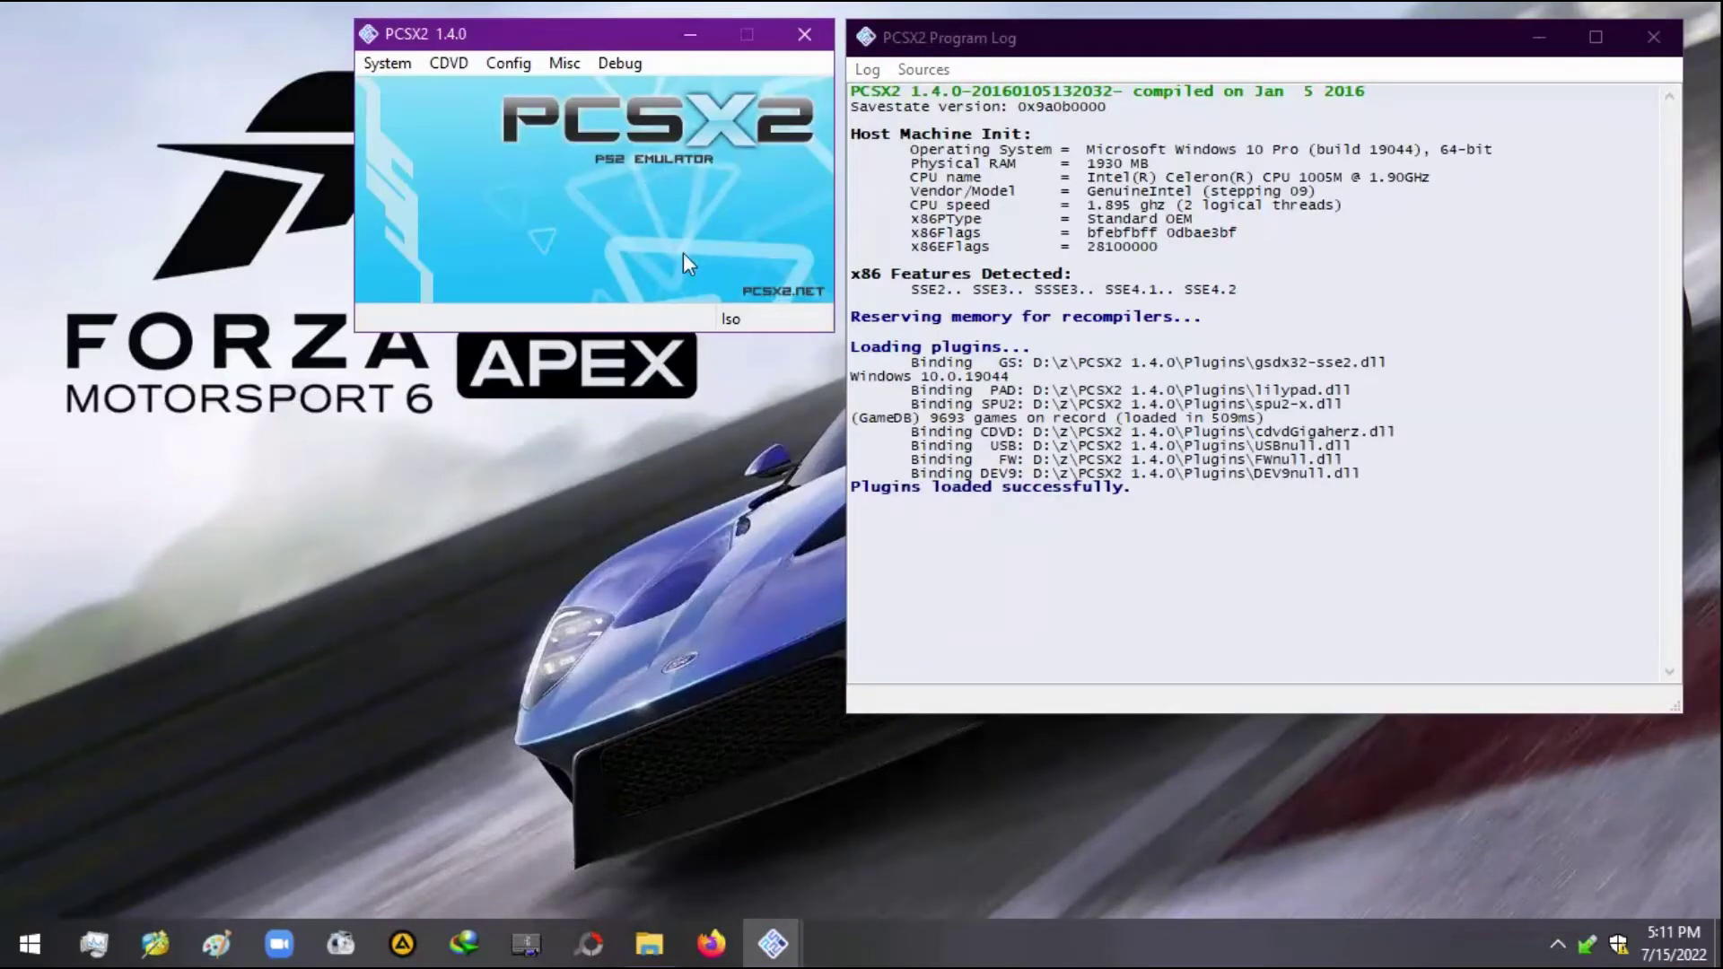
- Check the rebuilt SLUS_206.69.RESIDENT EVIL DEAD AIM.ISO in the EPS146 folder, then switch back to PCSX2
left_click(648, 943)
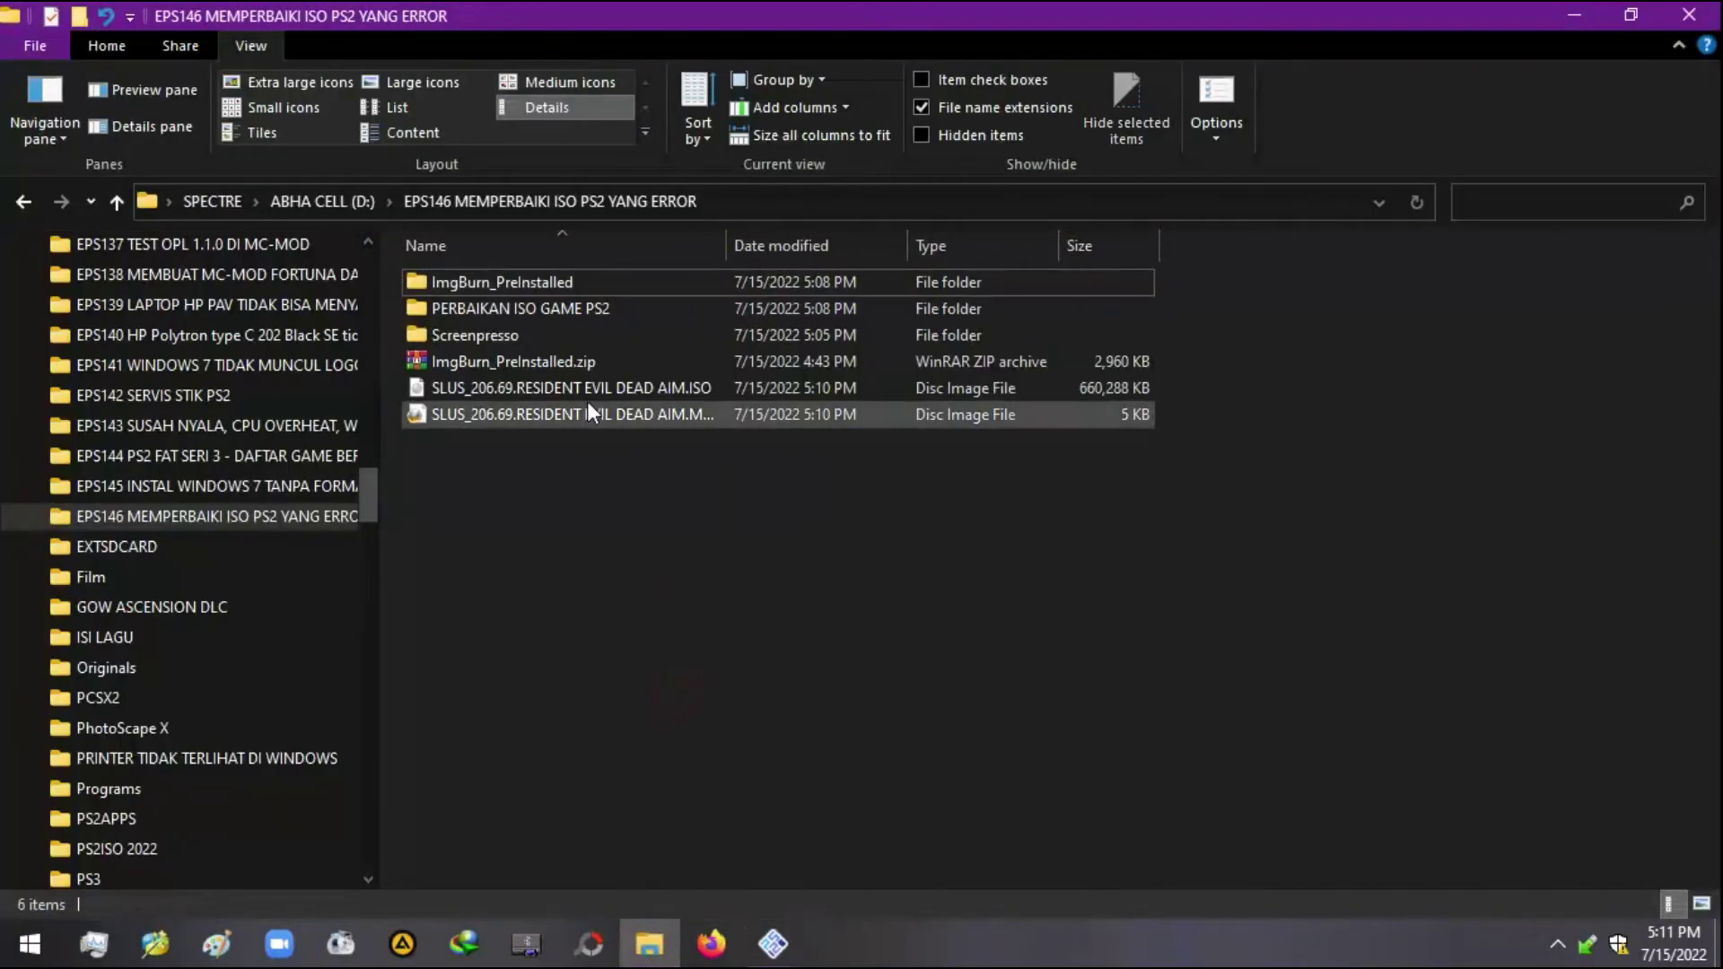
left_click(648, 390)
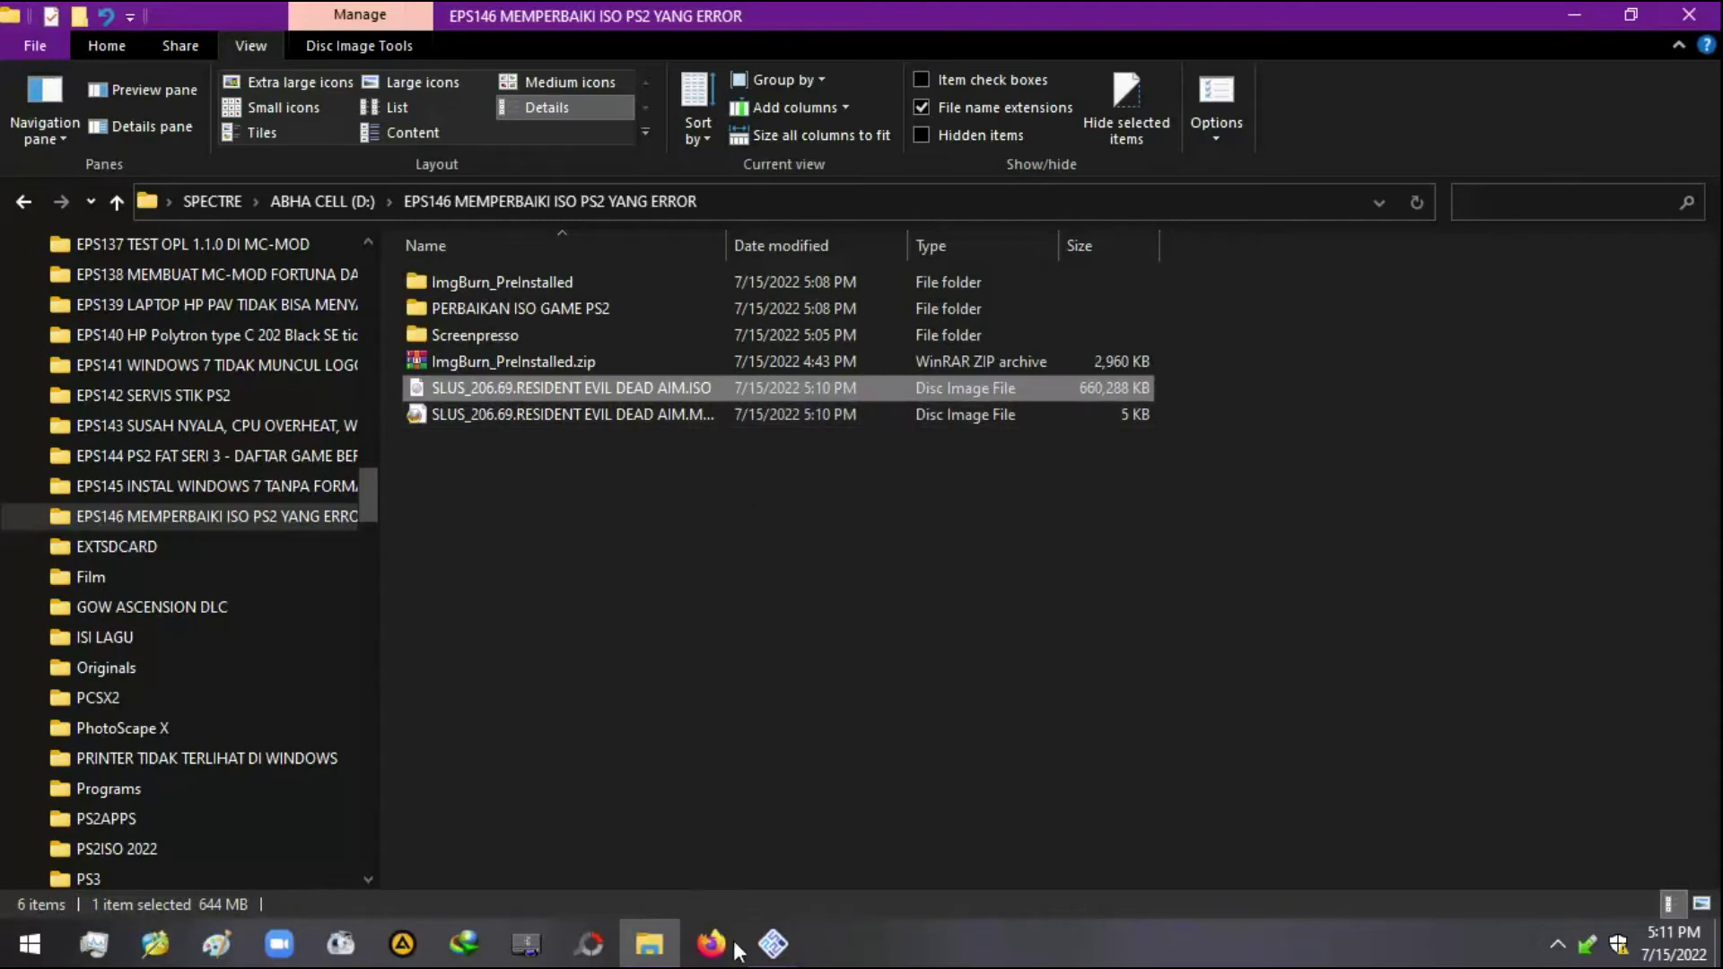
mouse_move(777, 938)
left_click(825, 878)
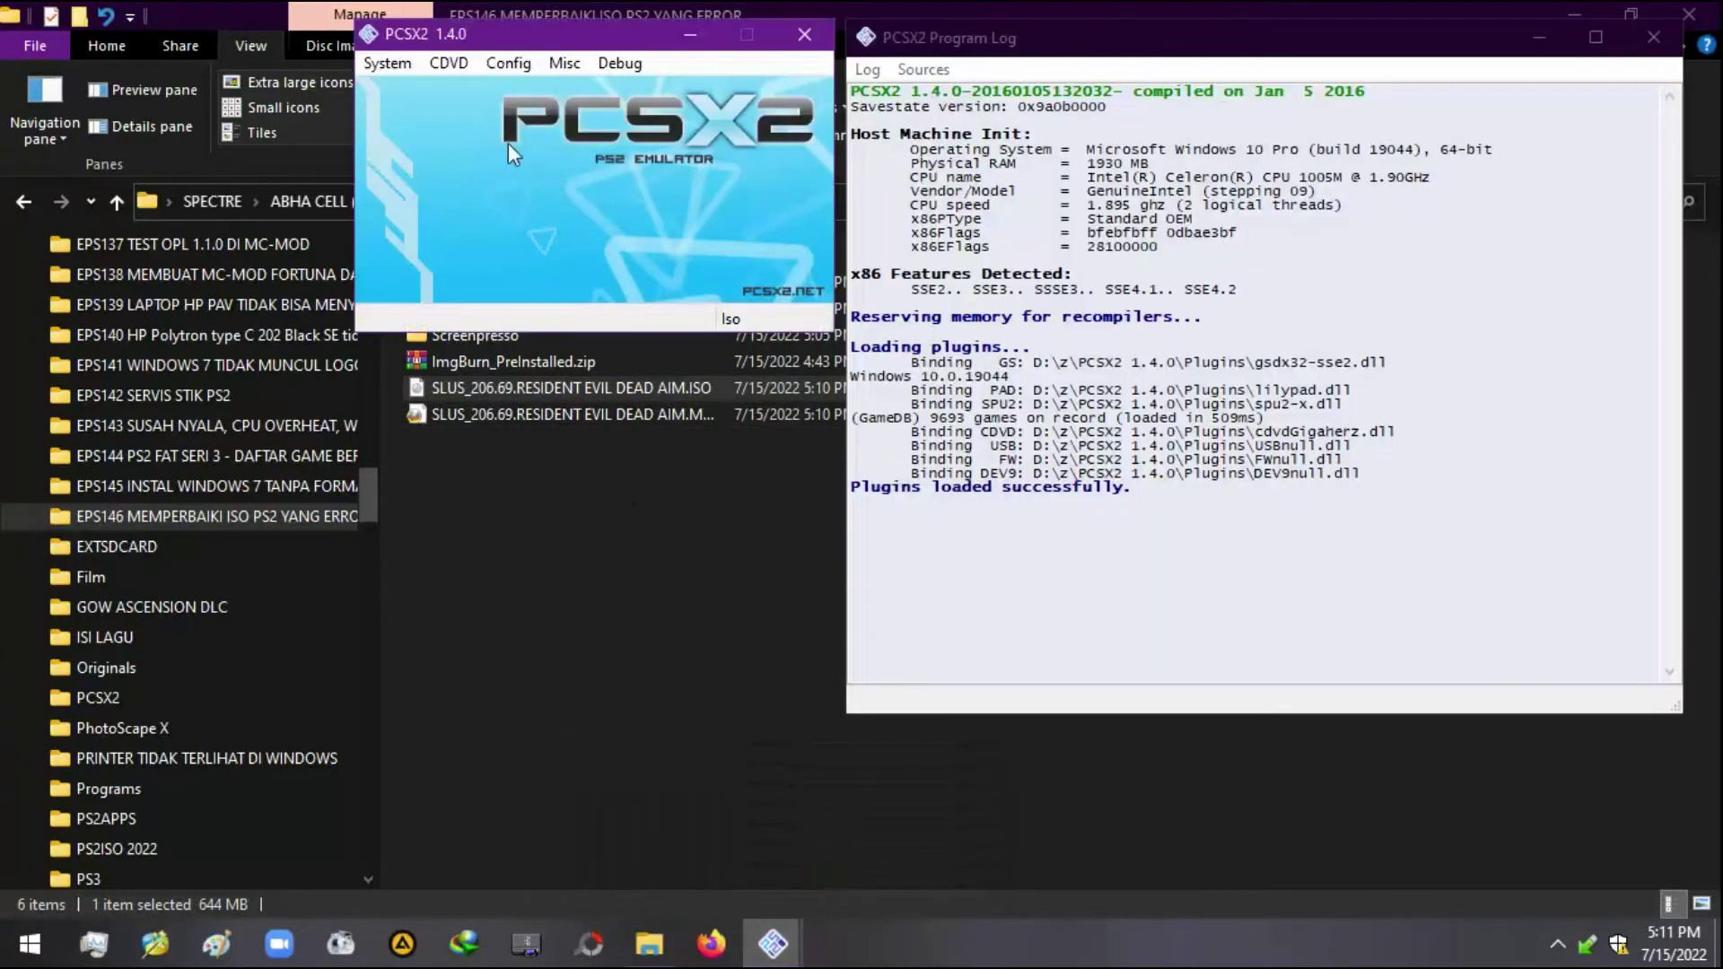
- Load SLUS_206.69.RESIDENT EVIL DEAD AIM.ISO from the EPS146 folder on drive D as the emulator's disc image
left_click(449, 63)
mouse_move(548, 92)
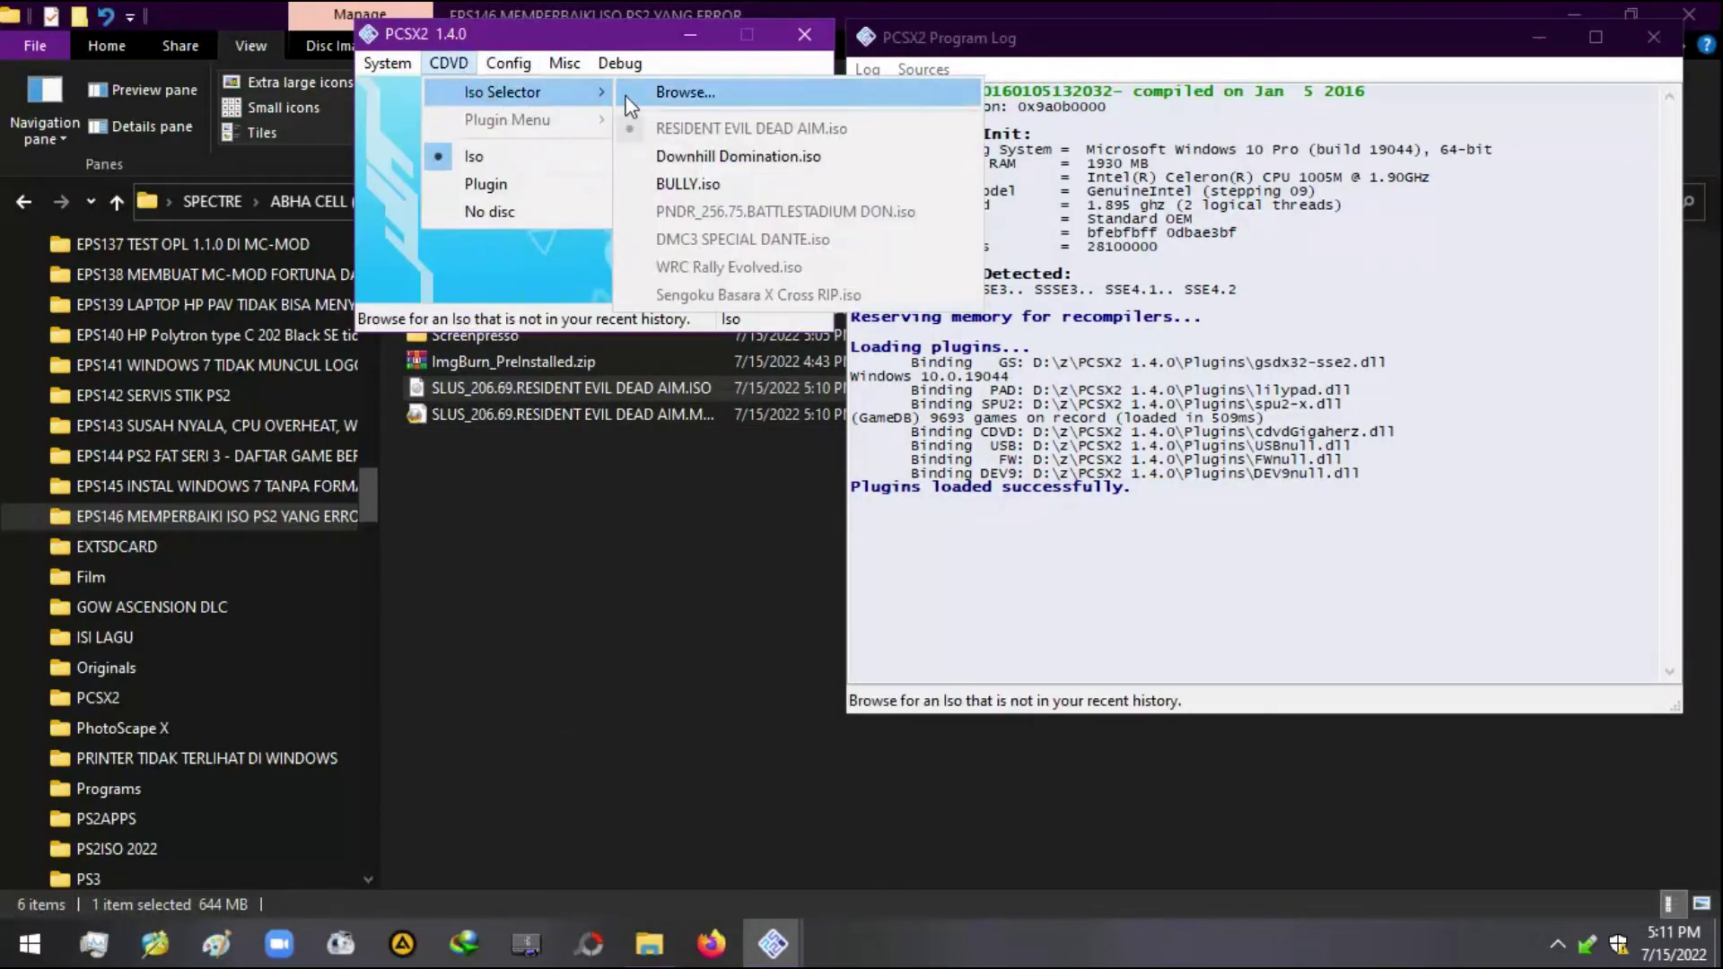
left_click(628, 93)
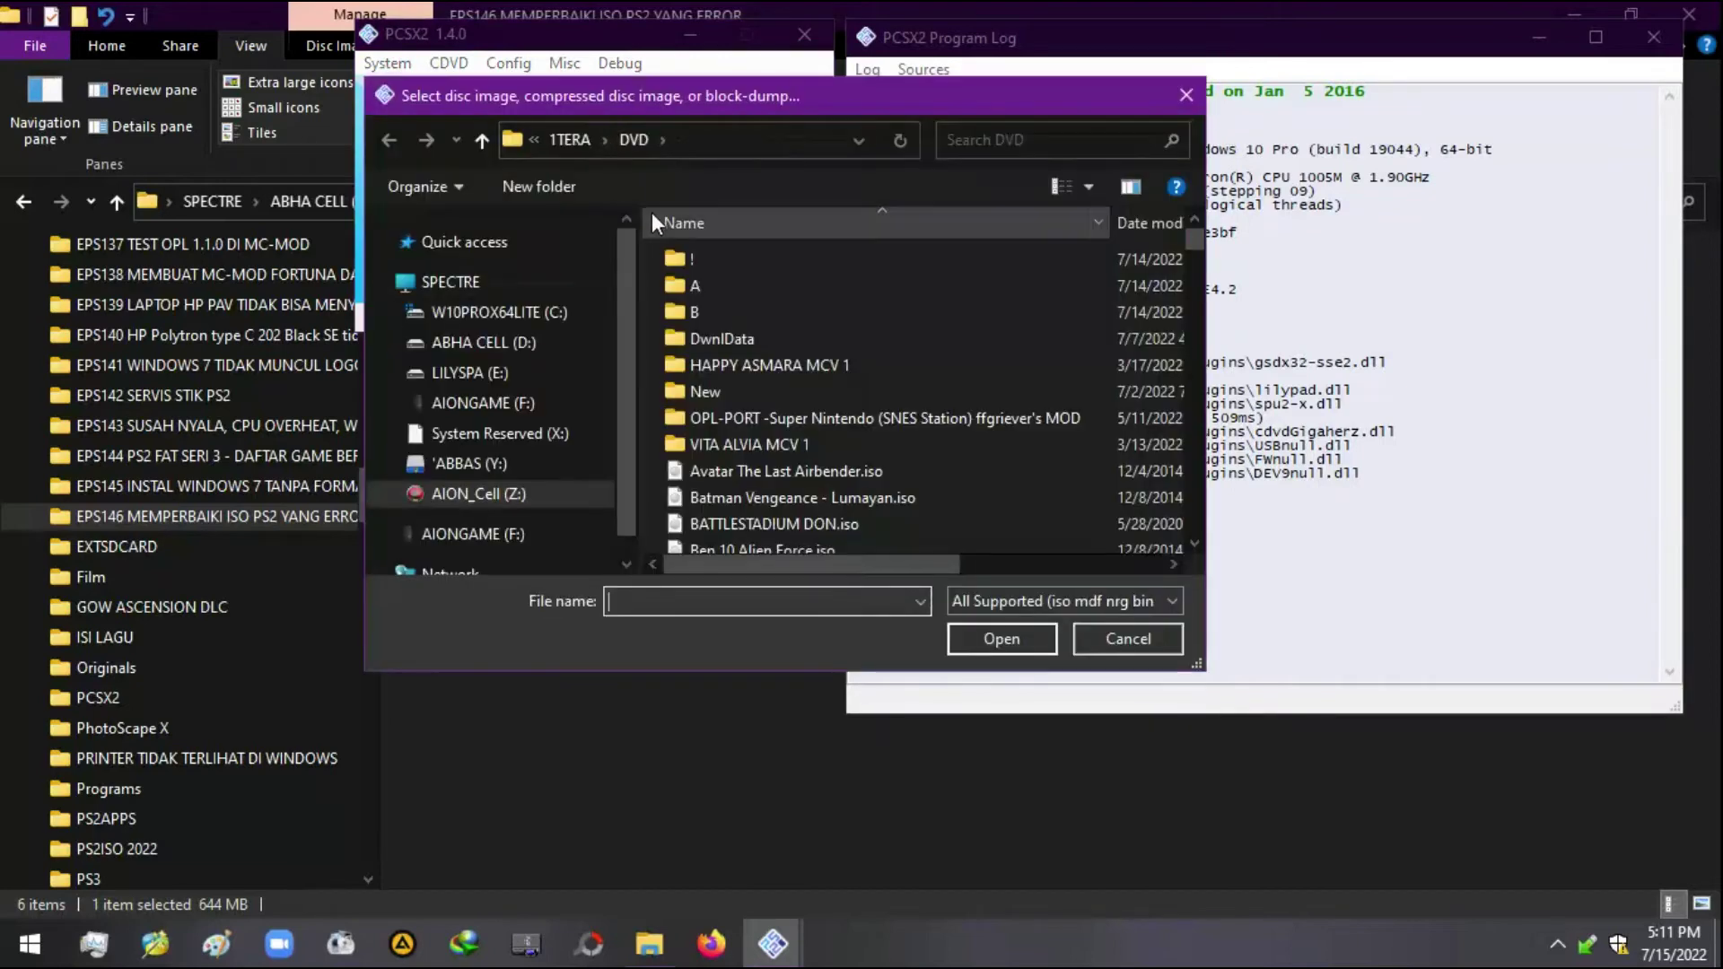
left_click(387, 344)
scroll(412, 385, "down", 15)
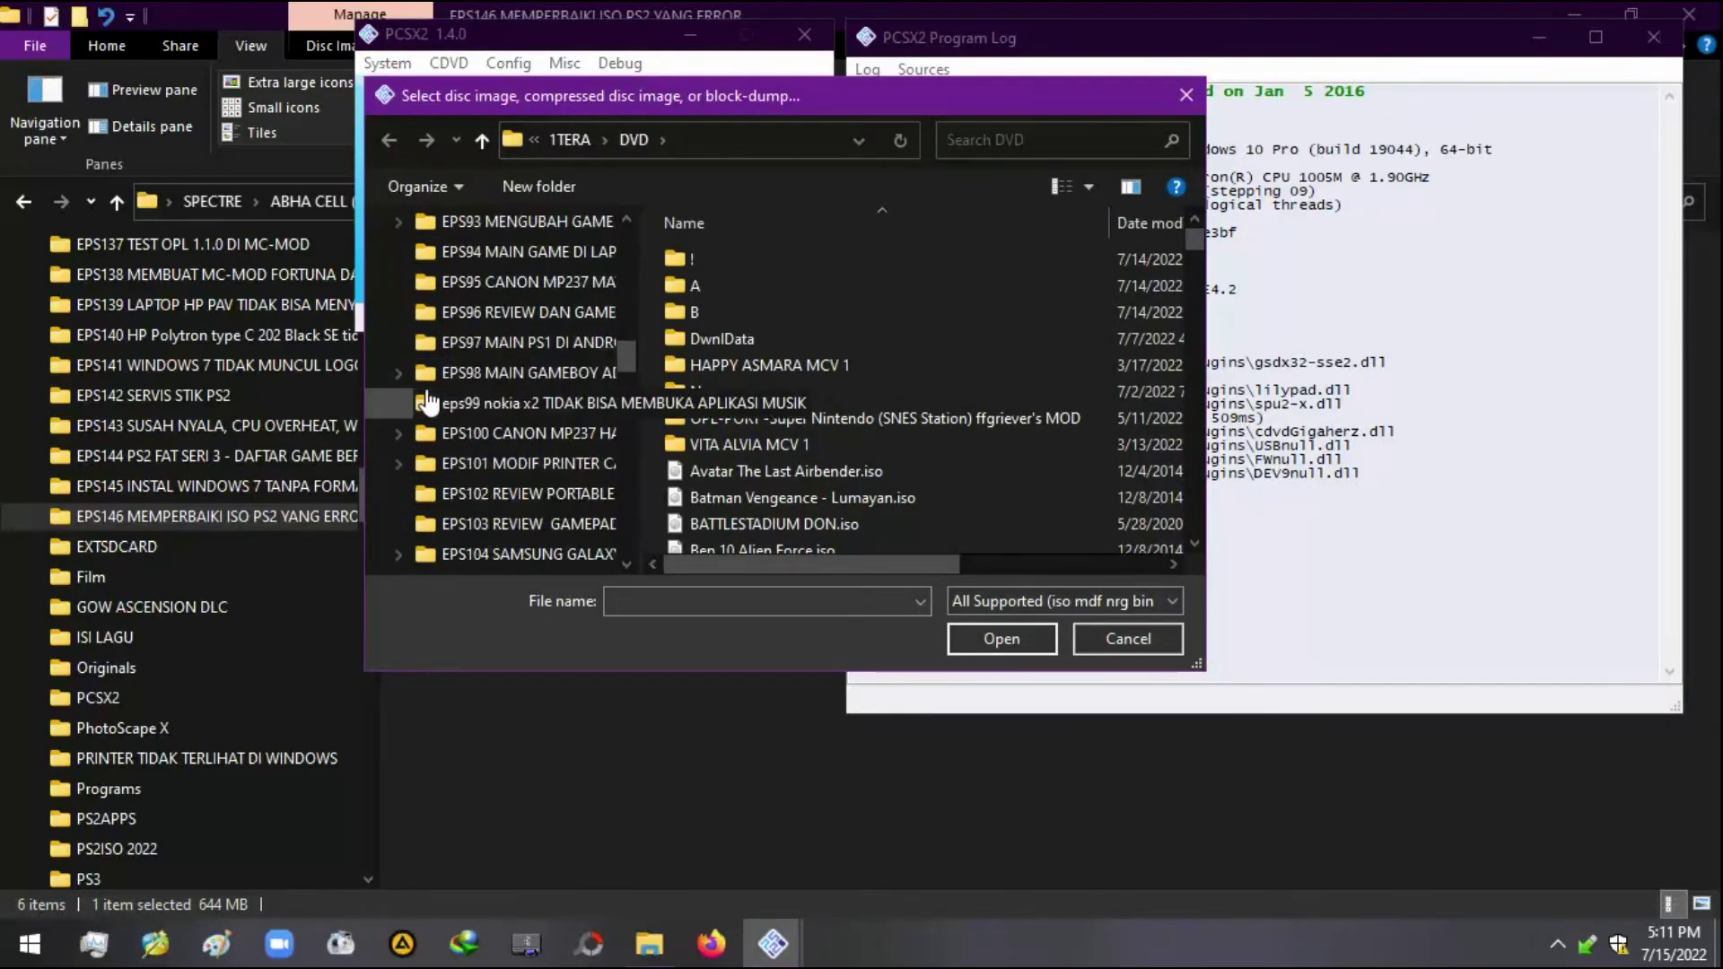
scroll(429, 403, "down", 15)
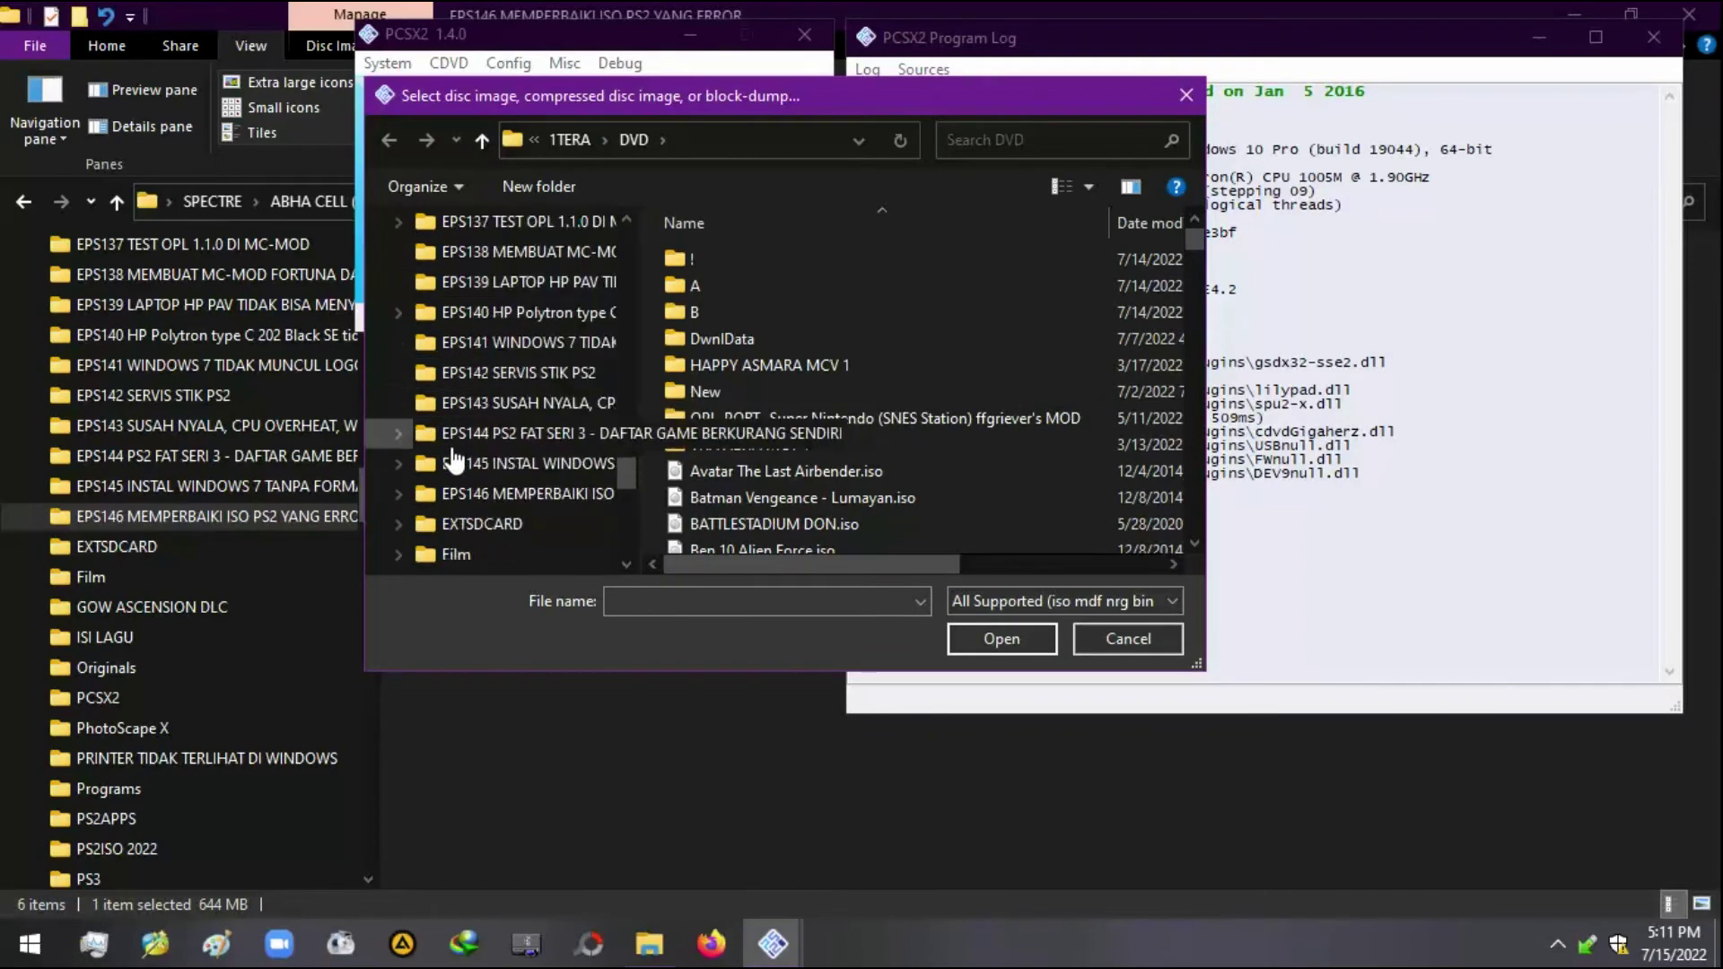
scroll(453, 461, "down", 3)
left_click(484, 282)
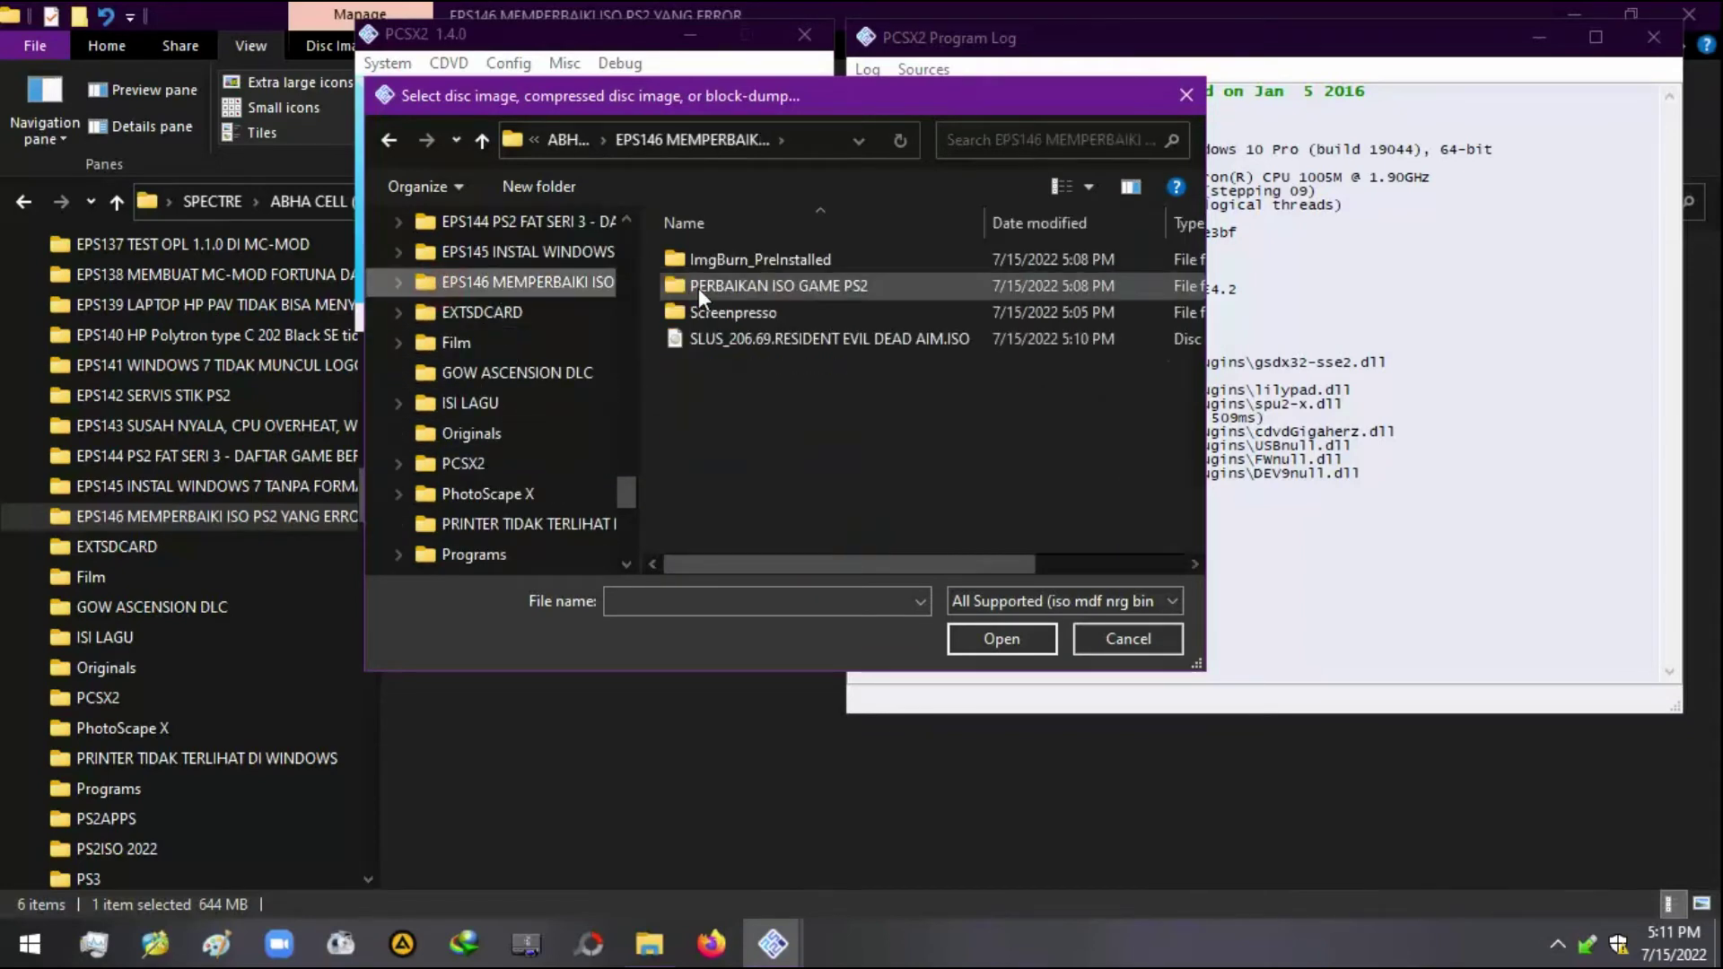
left_click(794, 341)
left_click(985, 641)
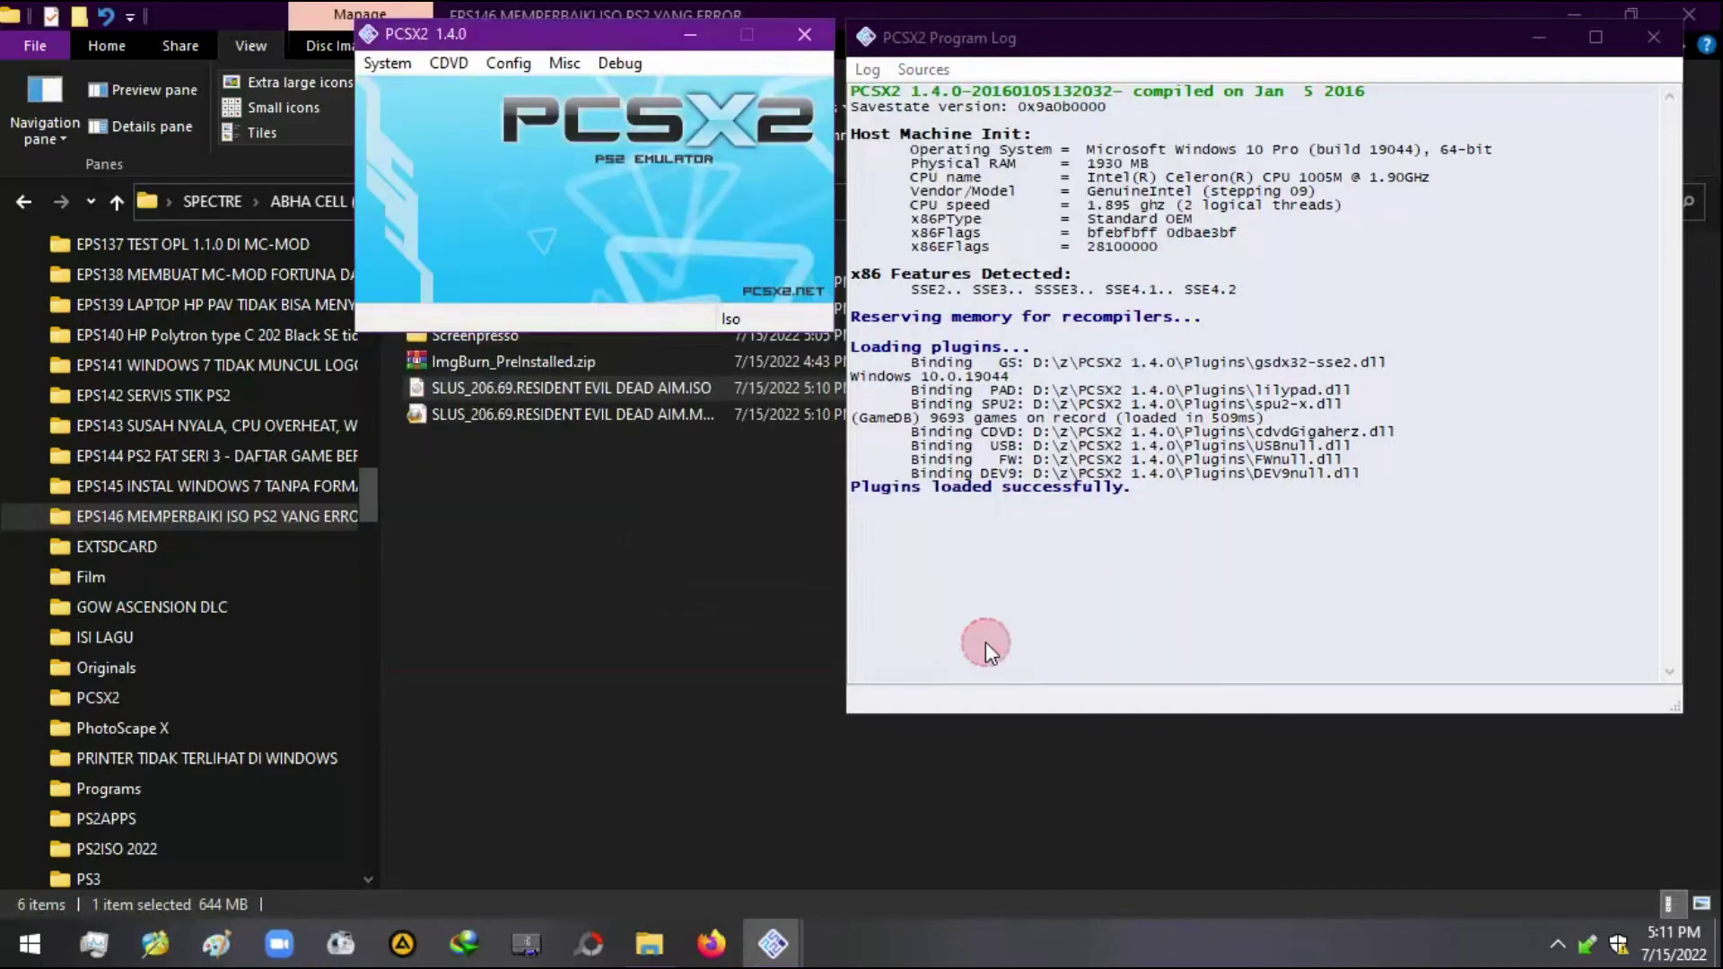
- Boot the loaded game disc image and minimize the file window behind the emulator
left_click(414, 61)
left_click(417, 120)
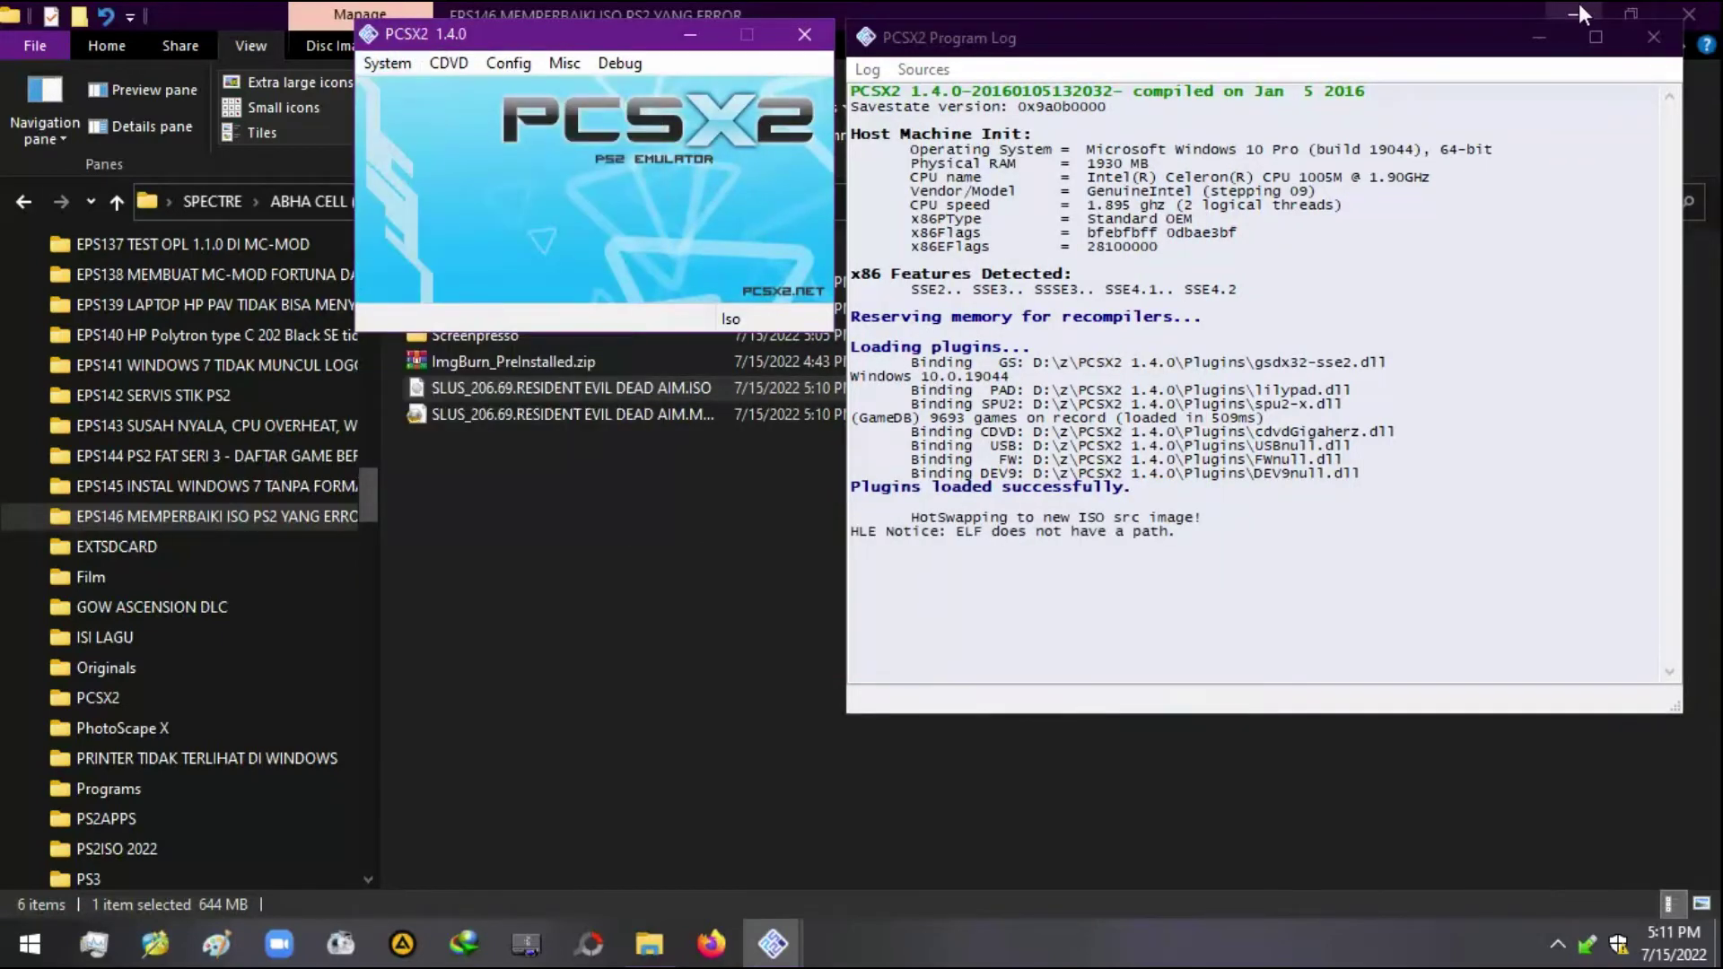
left_click(1577, 12)
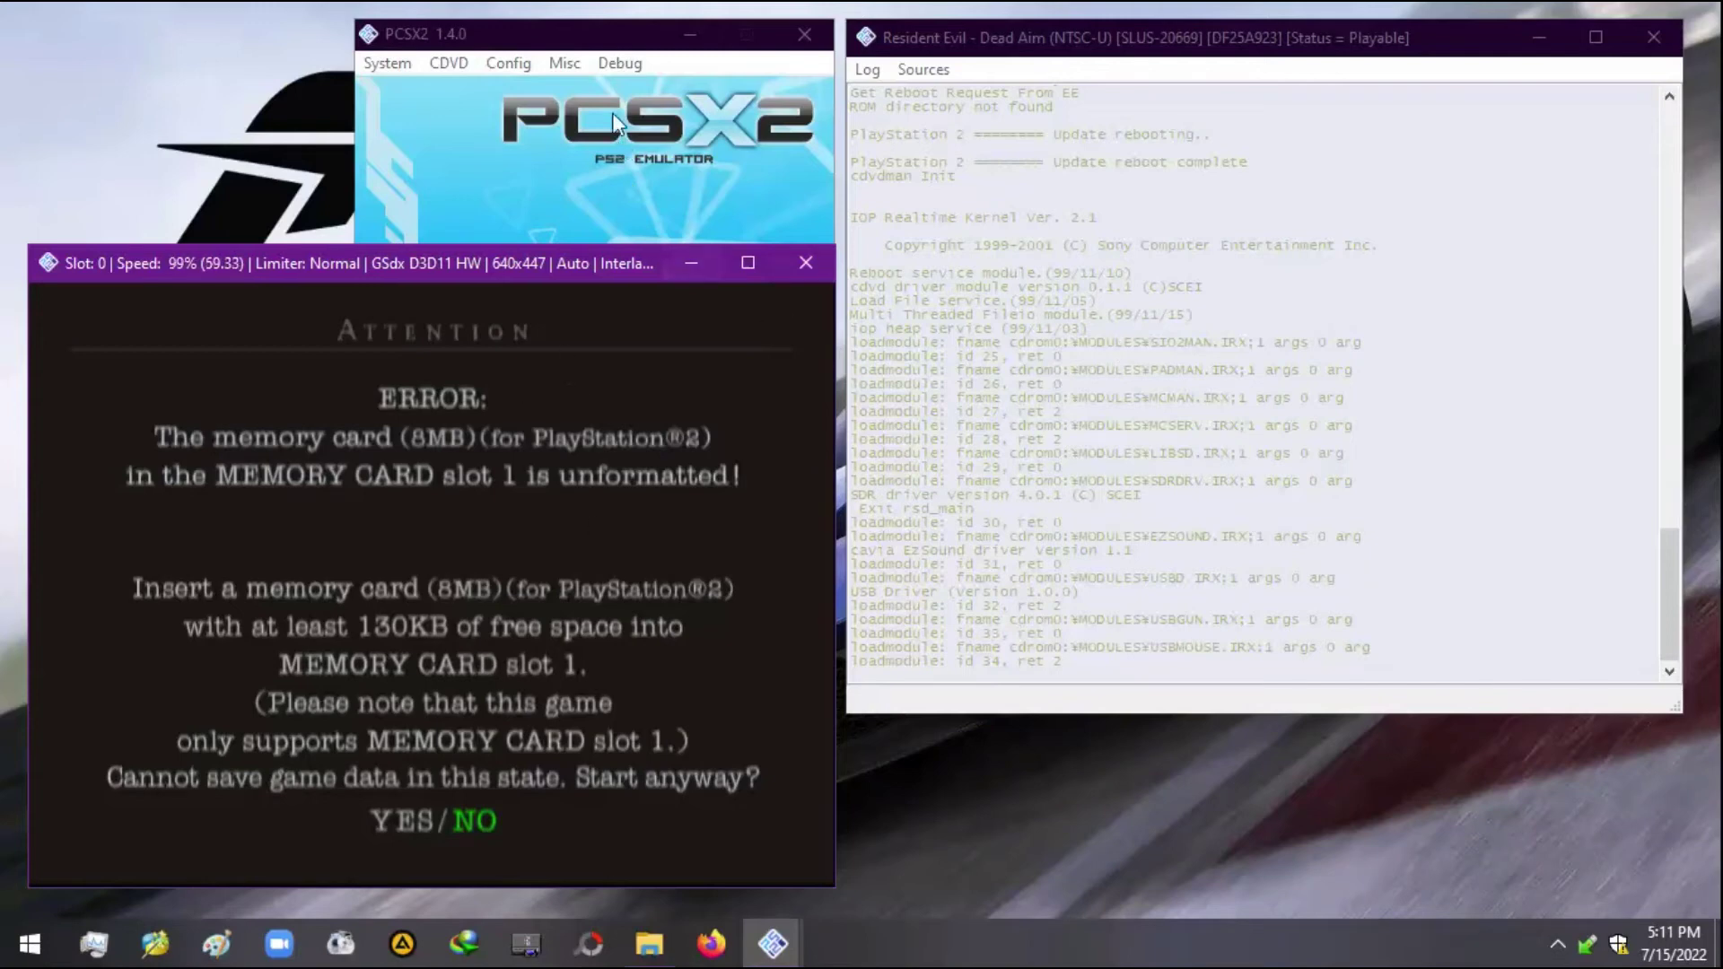
- In the controller plugin settings for Pad 1, bind Square to Left arrow, Cross to Down, Circle to Right and Triangle to Up
left_click(514, 64)
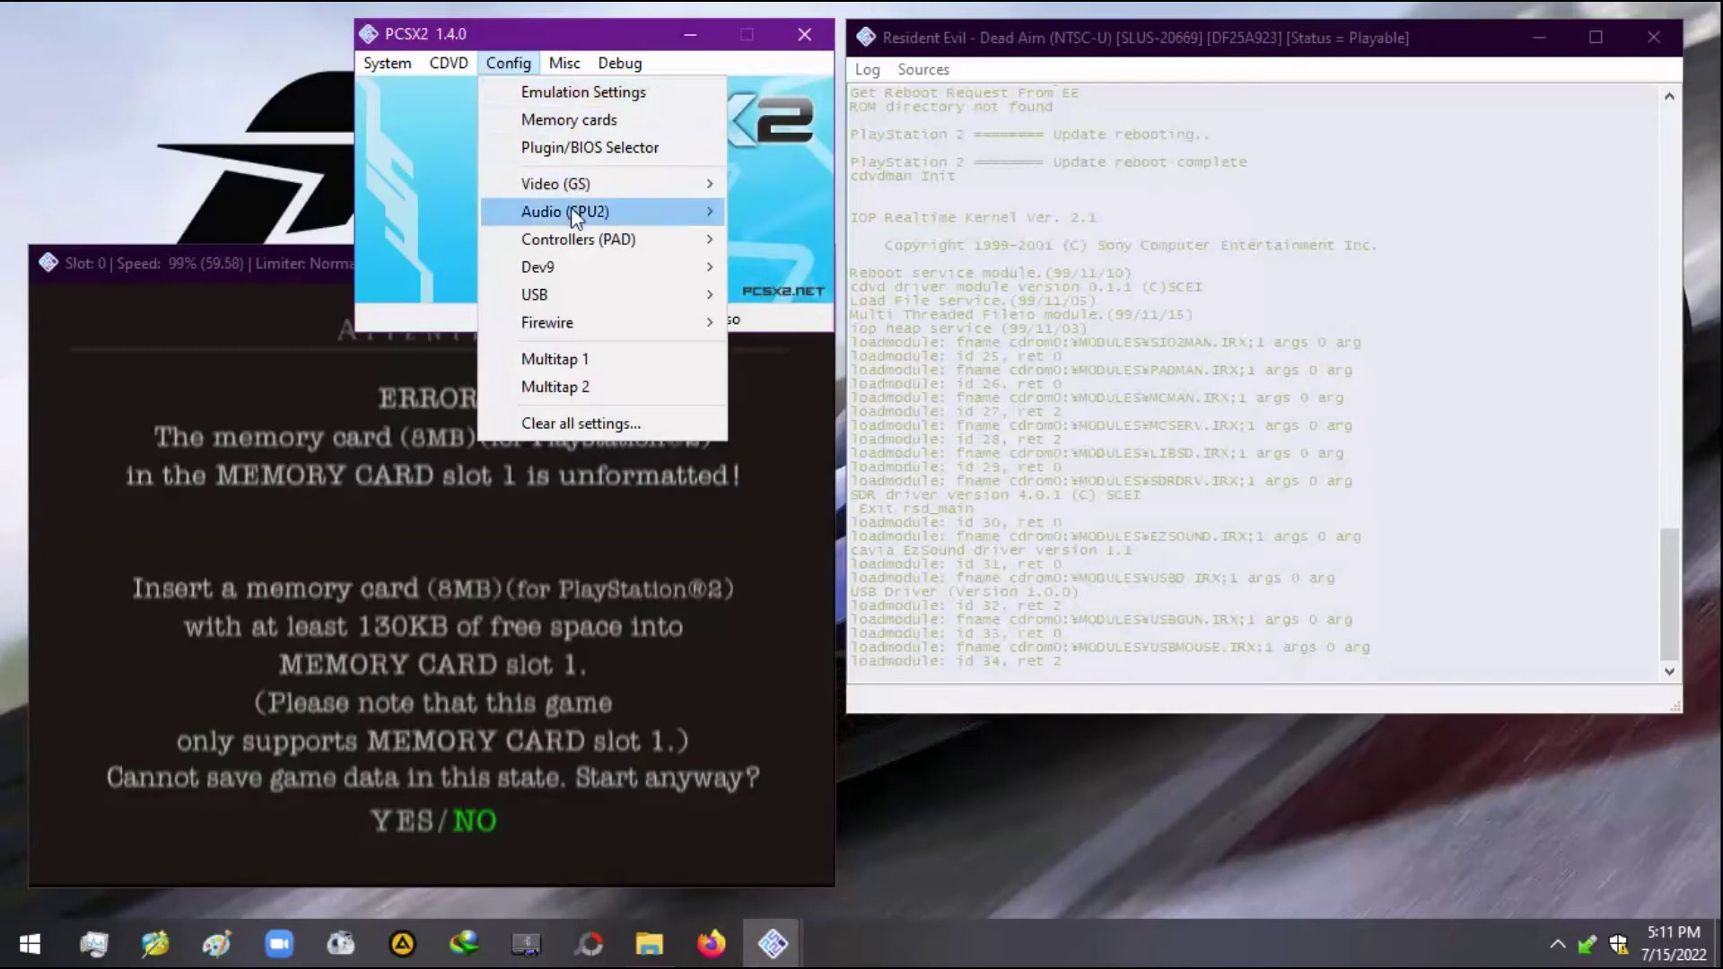
mouse_move(619, 240)
left_click(812, 273)
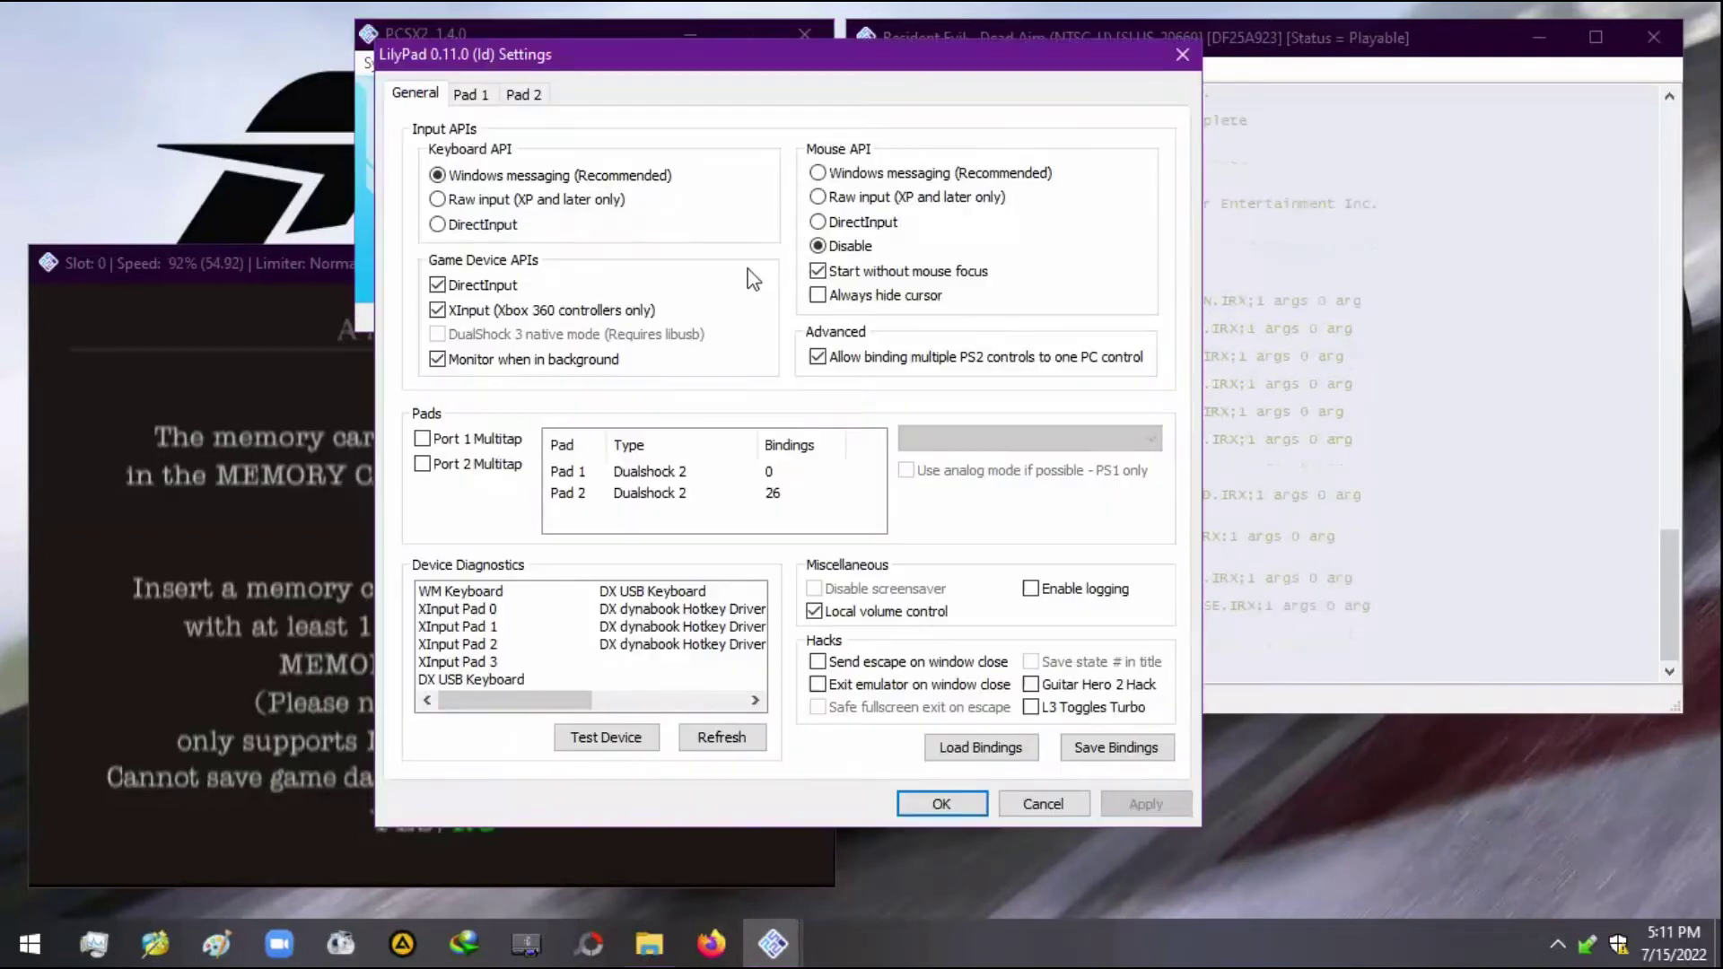
left_click(468, 95)
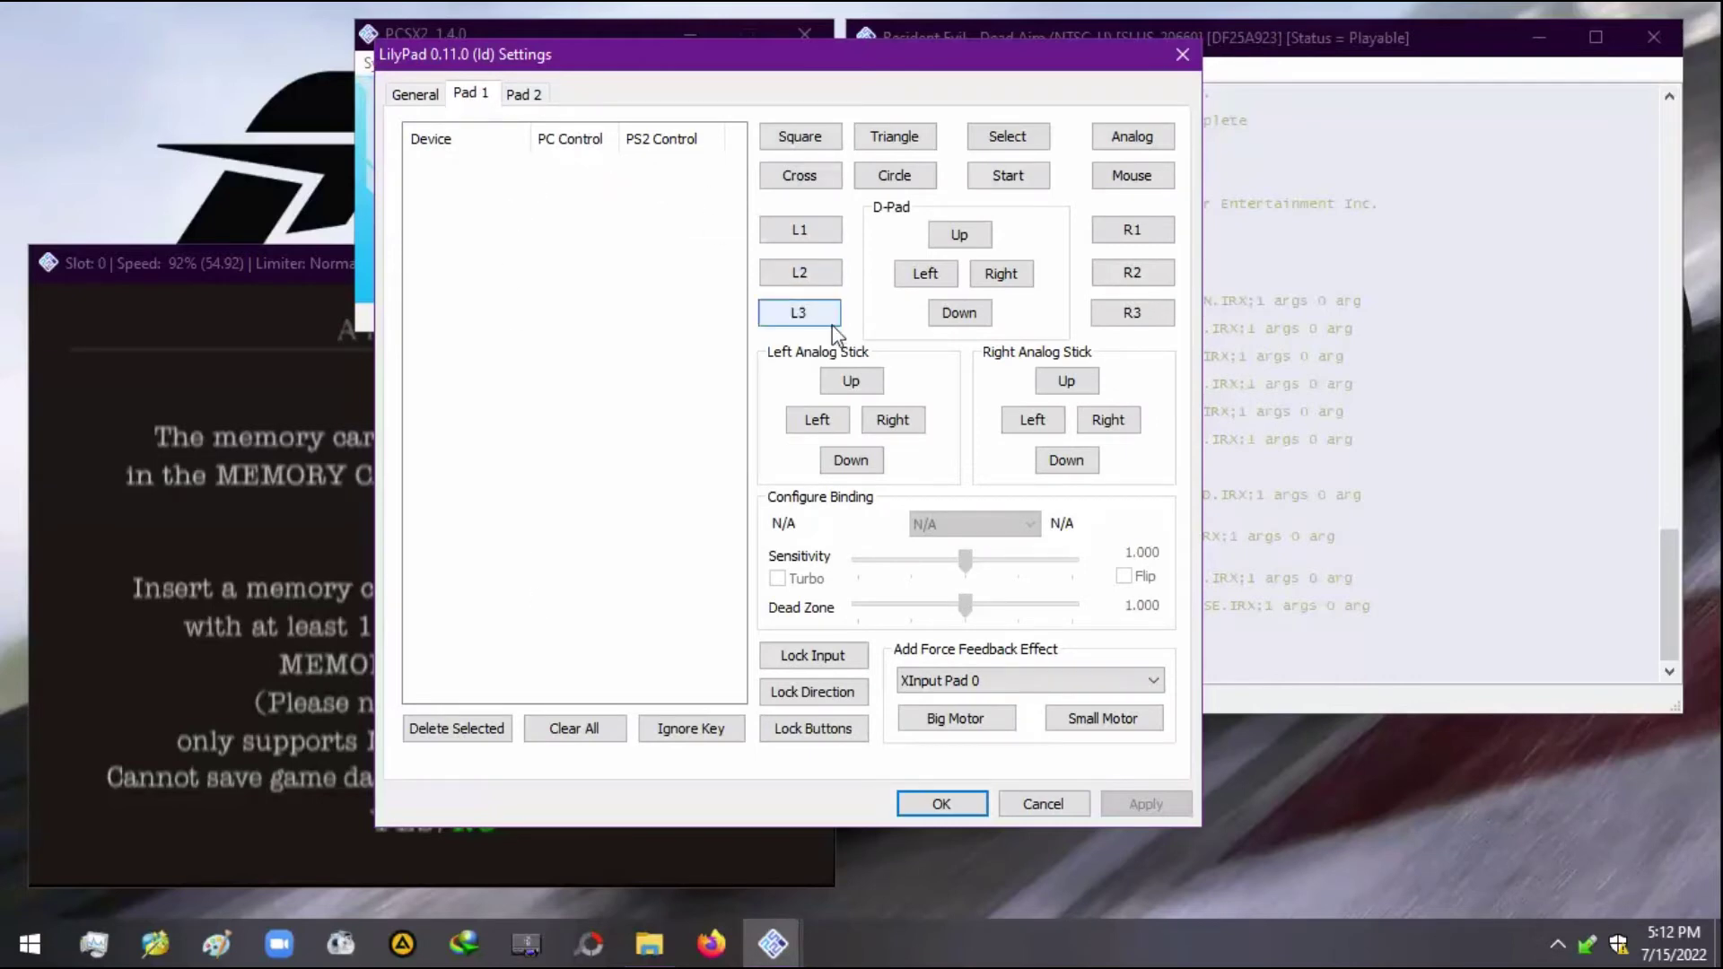
left_click(819, 144)
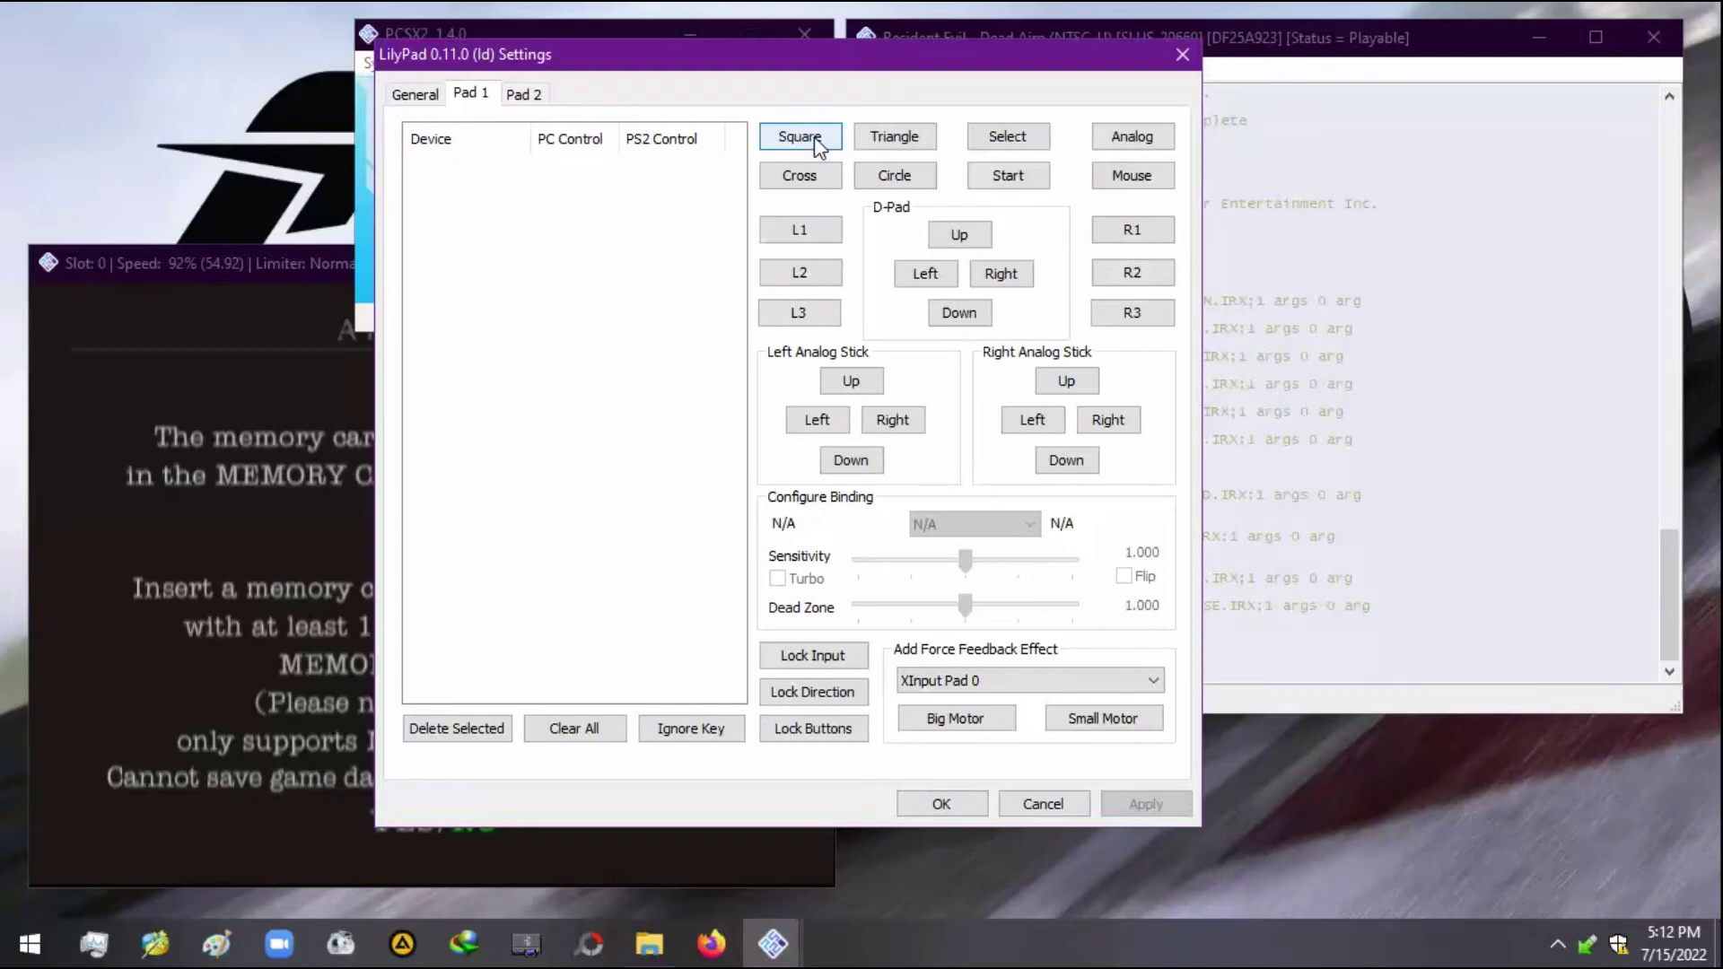
key("Left")
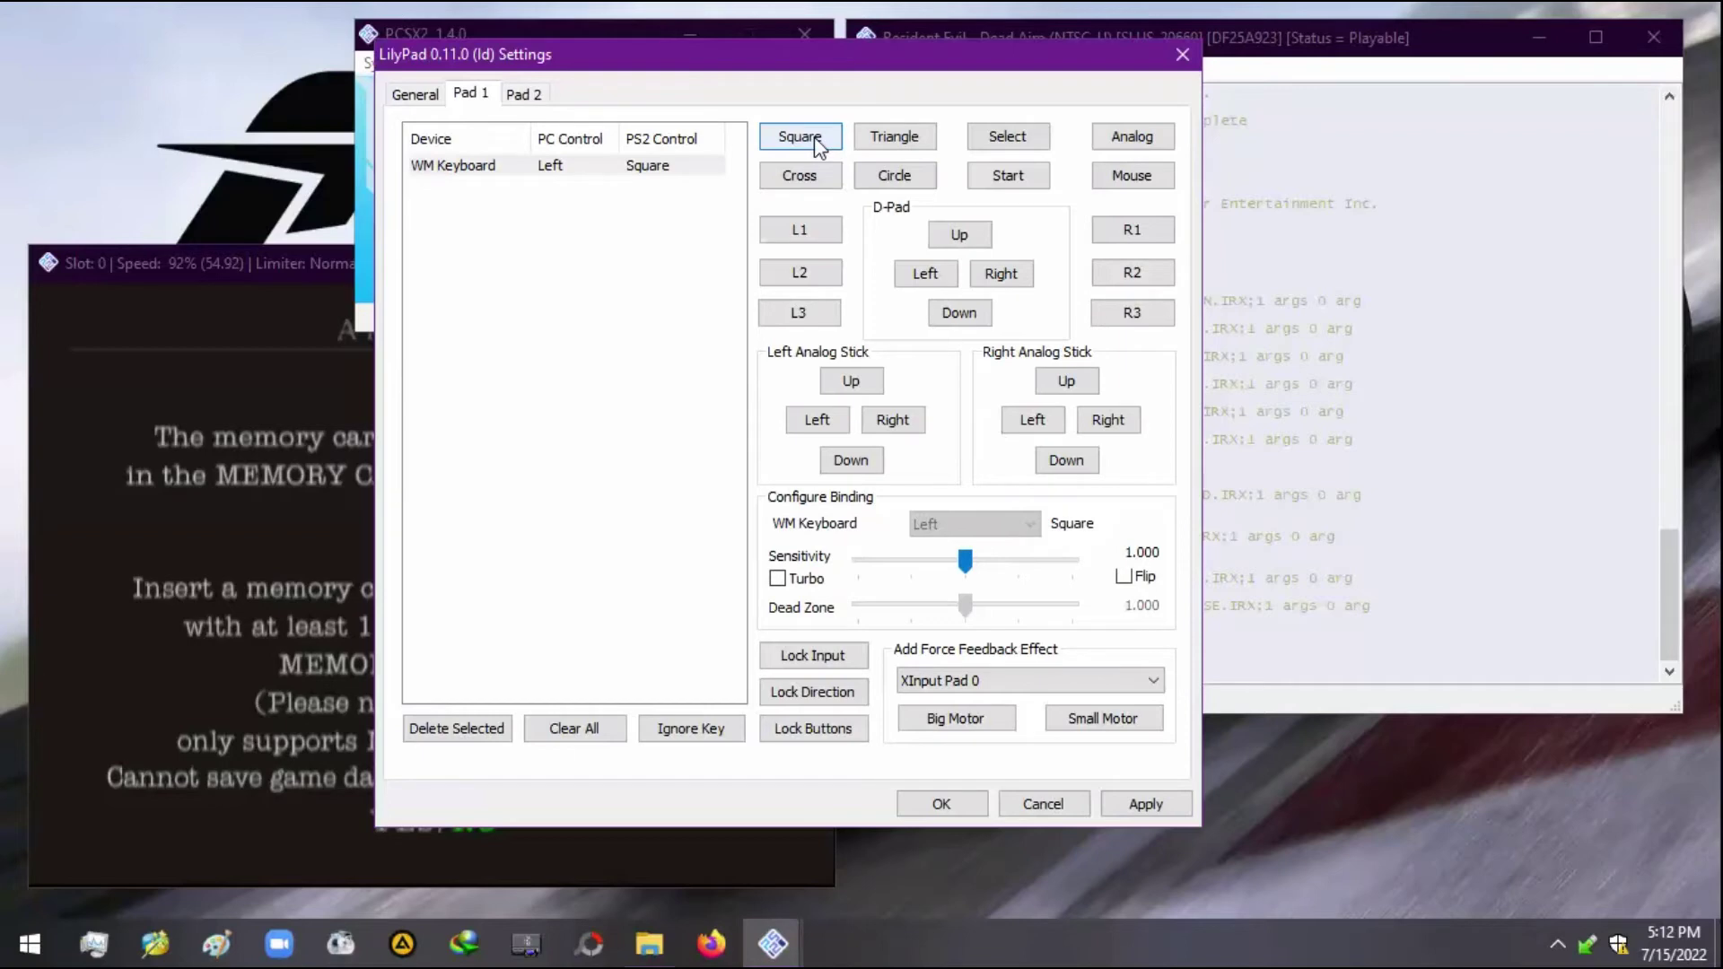
left_click(812, 171)
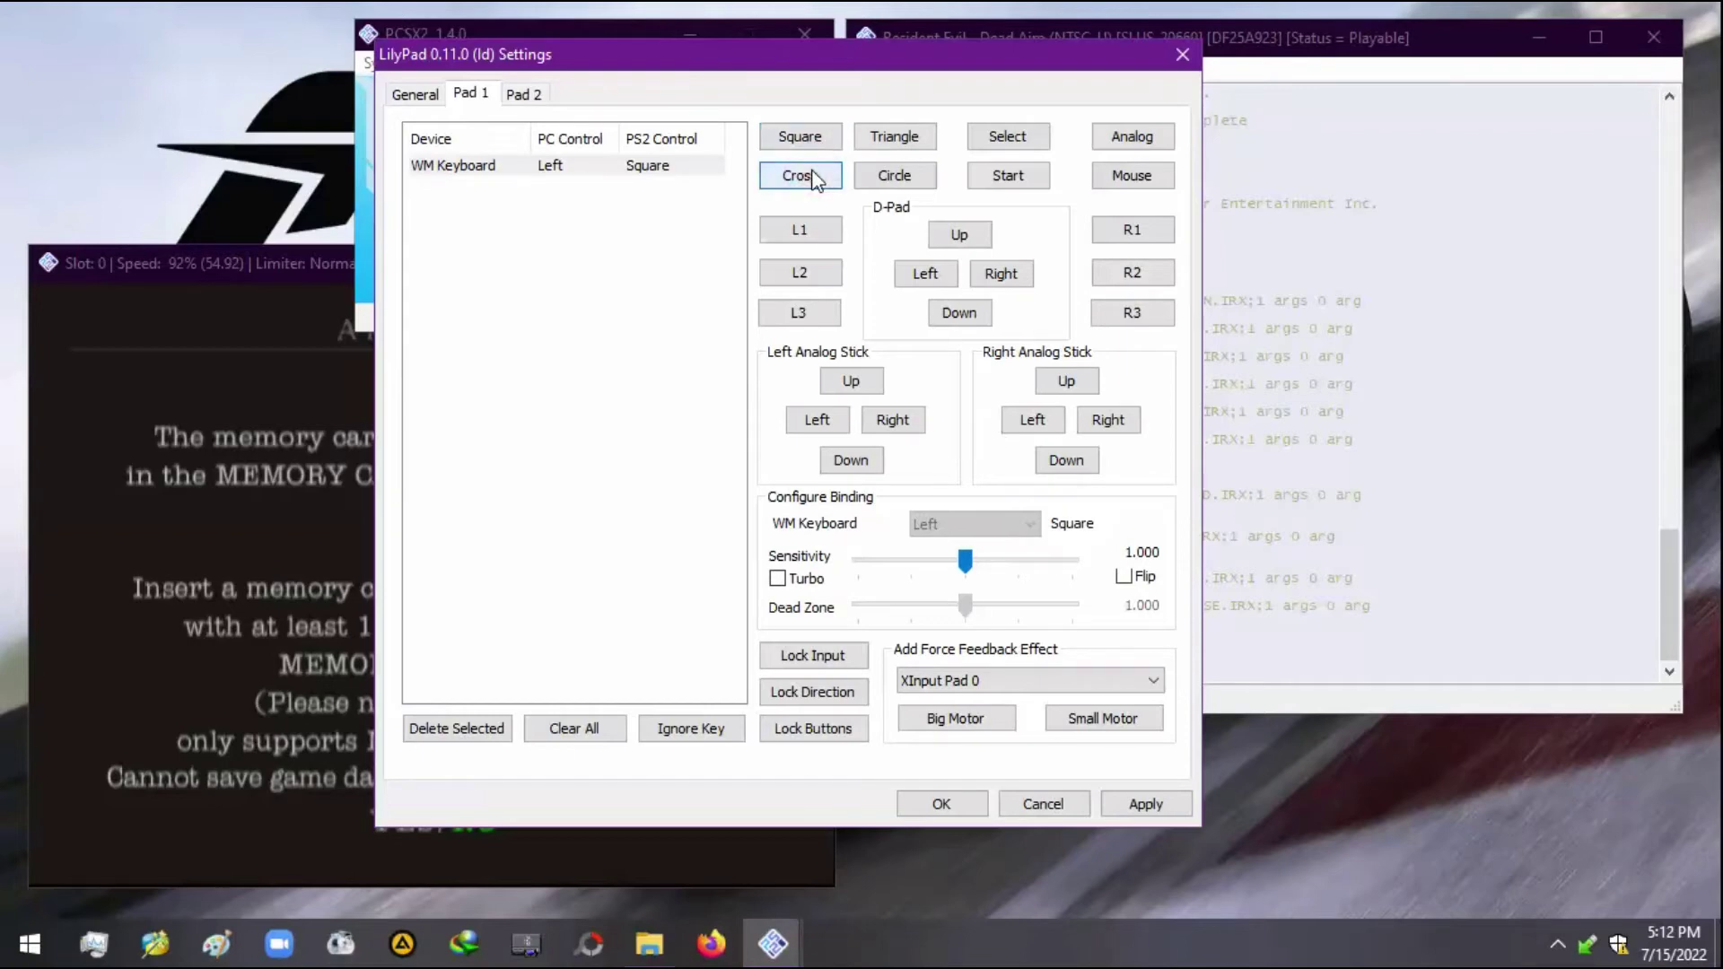
key("Down")
left_click(877, 178)
key("Right")
left_click(888, 146)
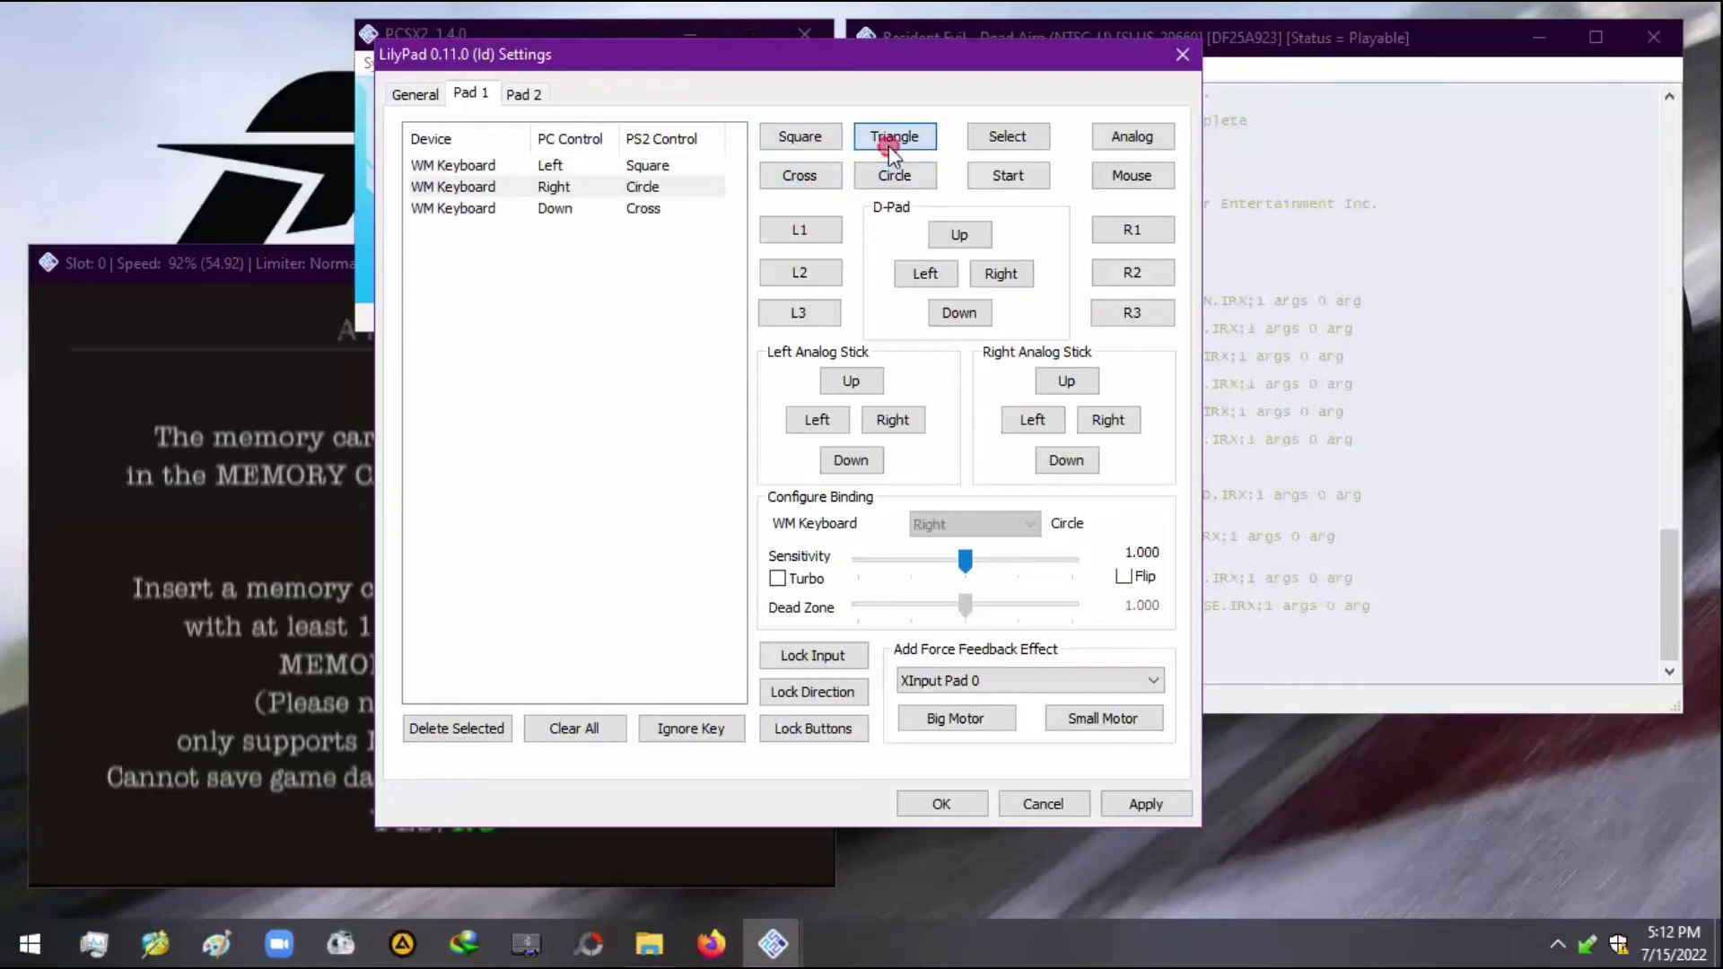
key("Up")
- Bind Pad 1's Select to V and Start to B
left_click(1021, 149)
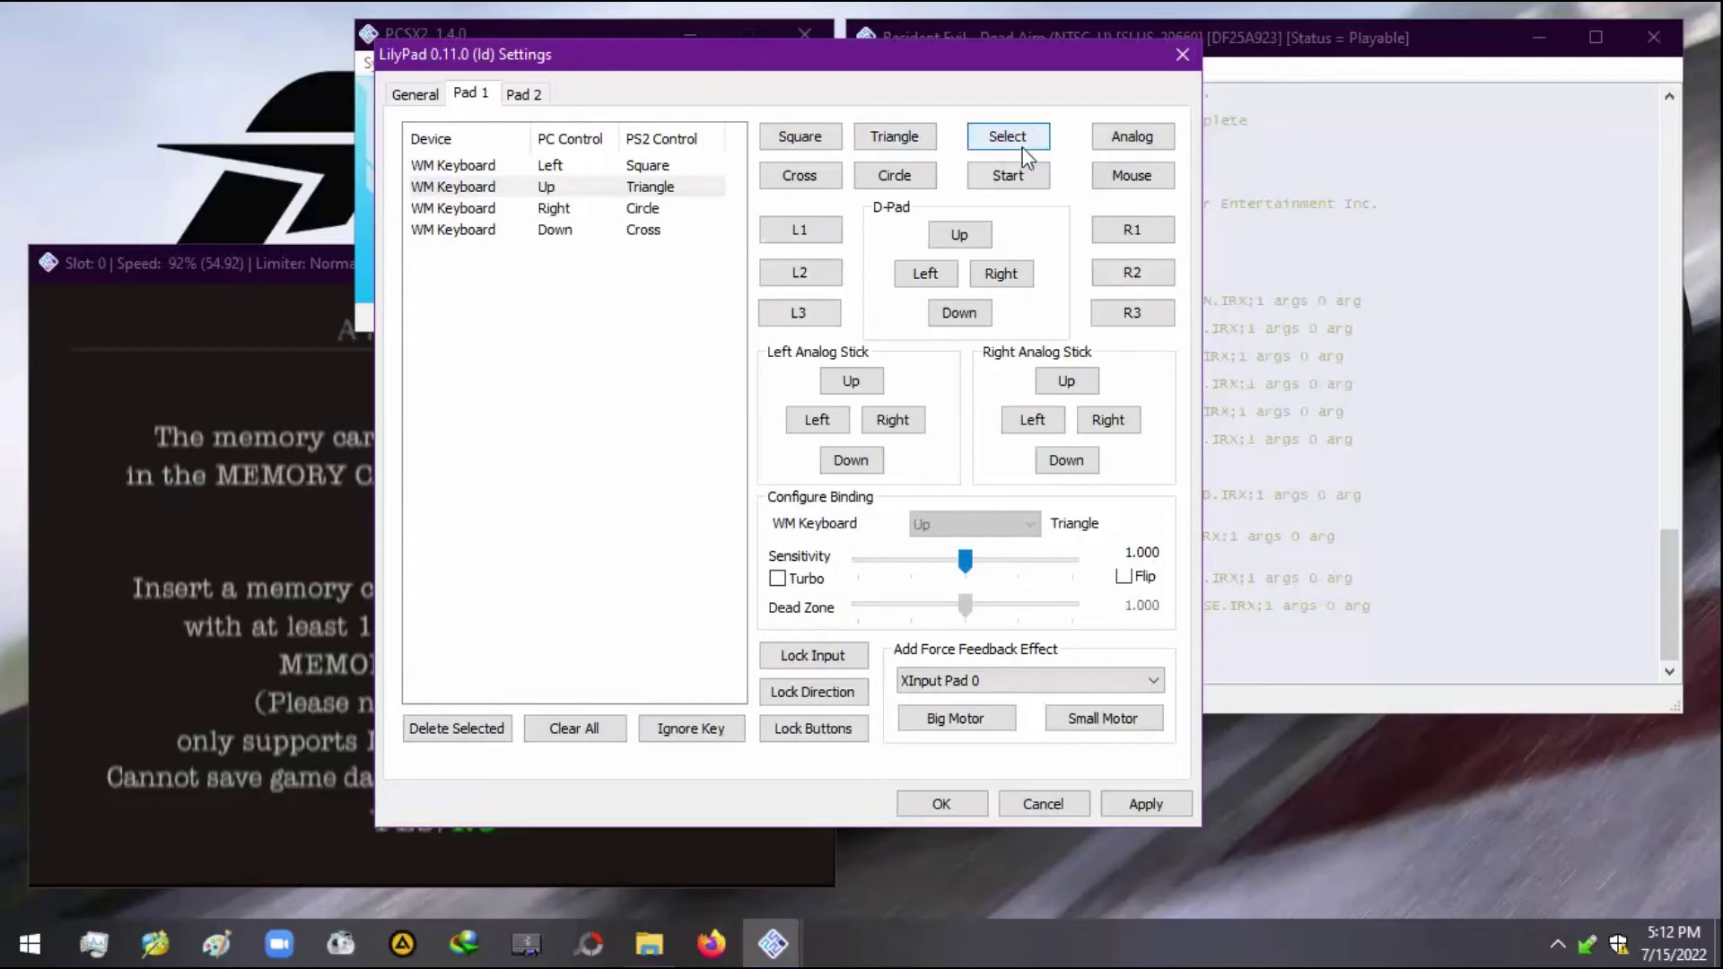
key("v")
left_click(1009, 174)
key("b")
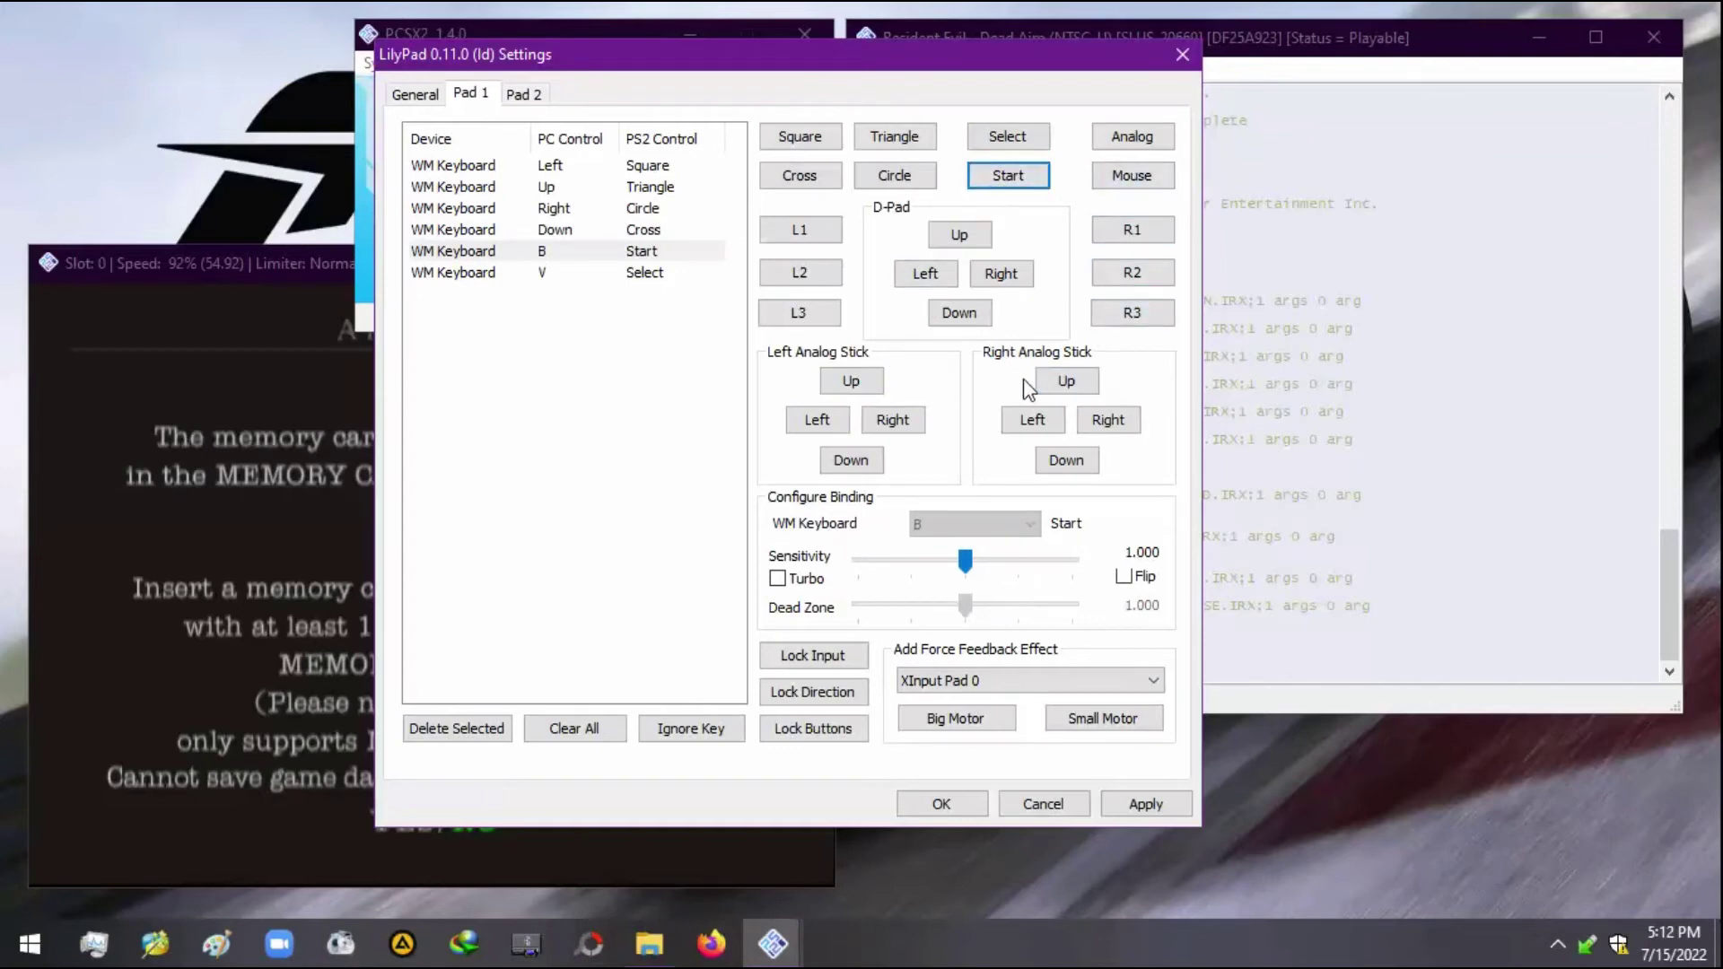
- Bind Pad 1's D-pad: Up to E, Down to both F and G, and Right to F
left_click(961, 240)
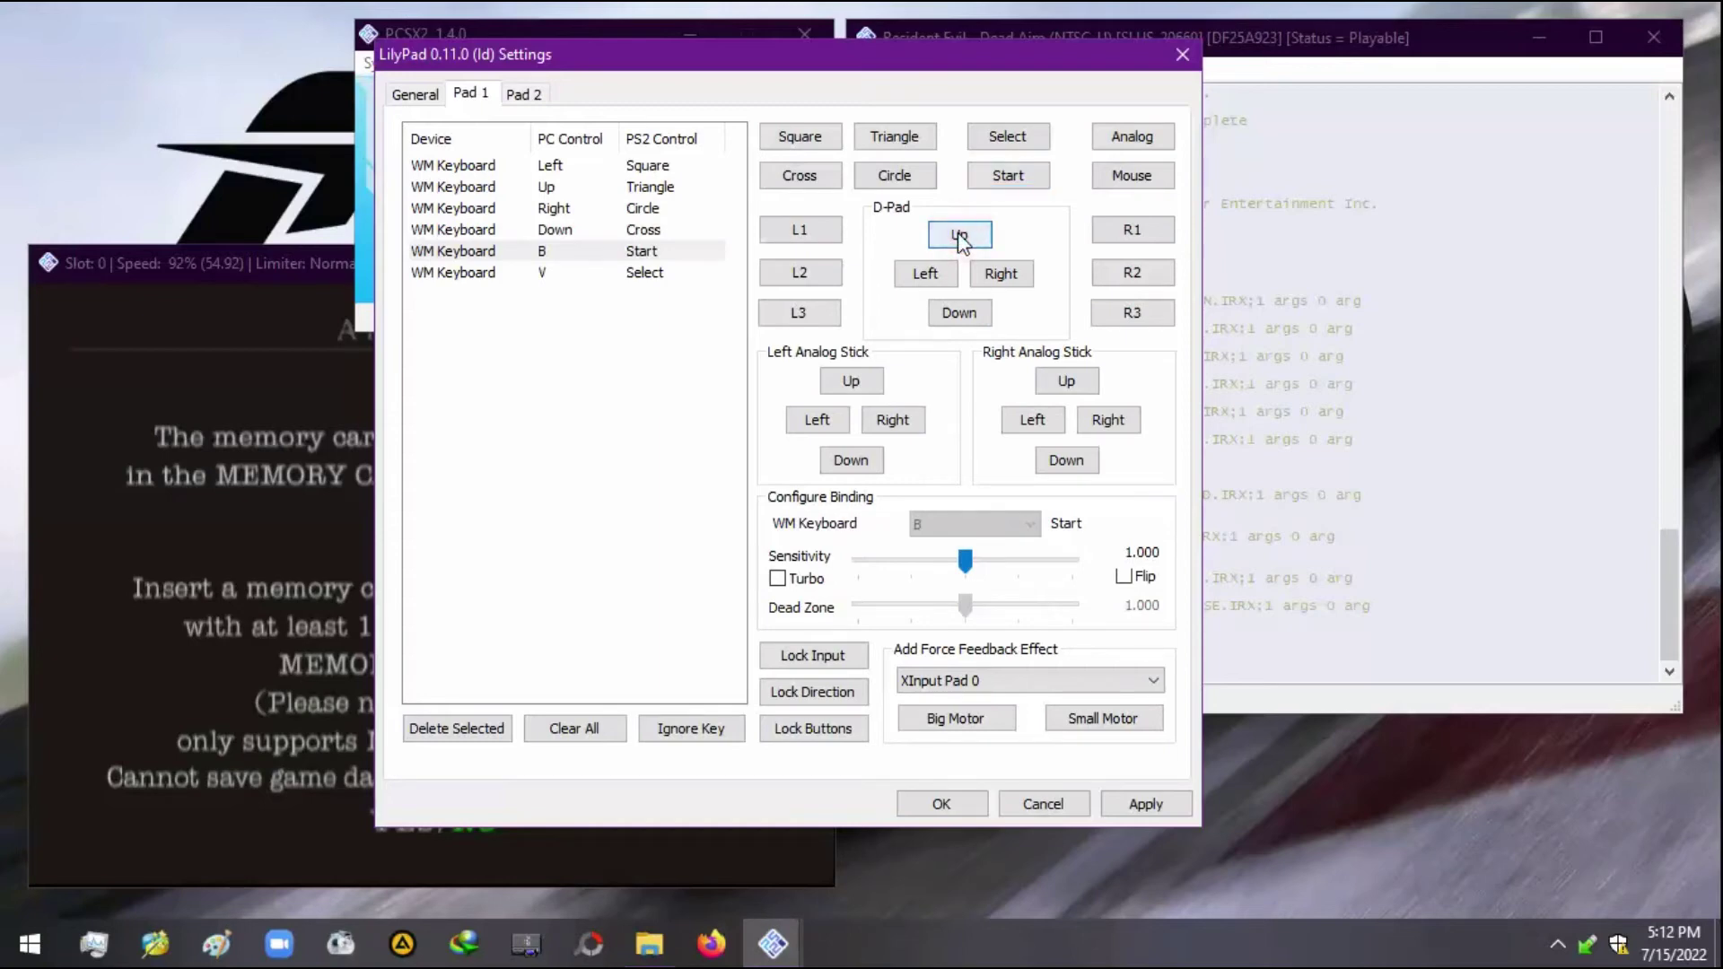
key("e")
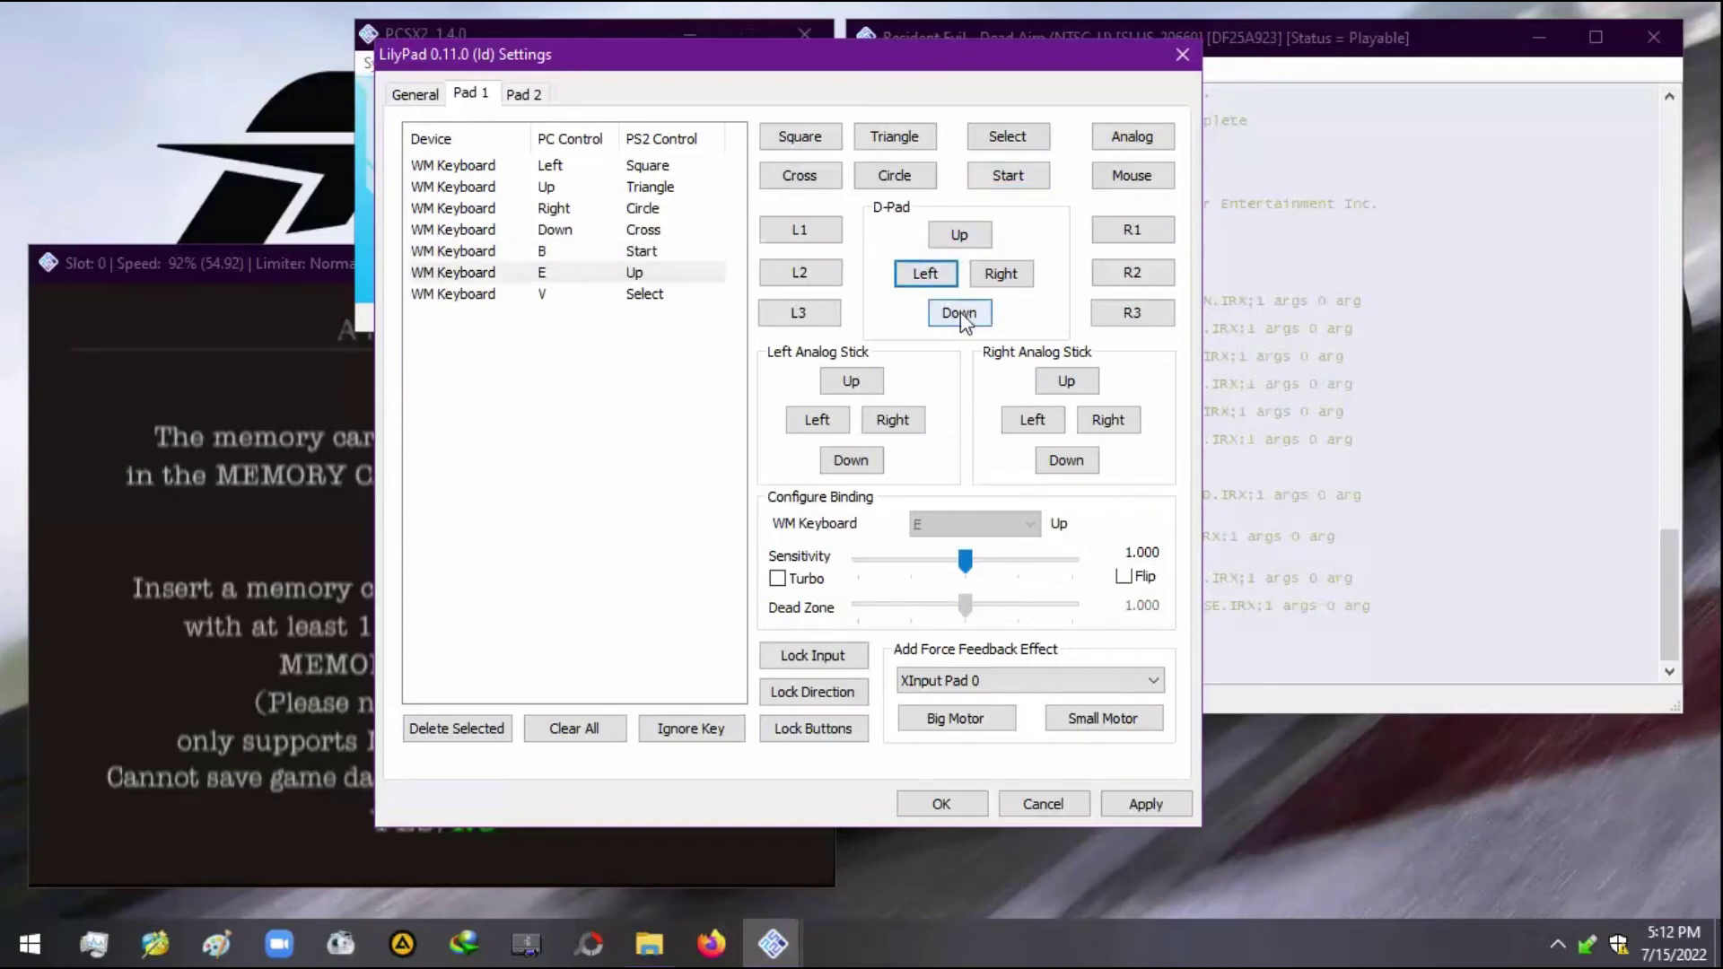
left_click(960, 316)
key("f")
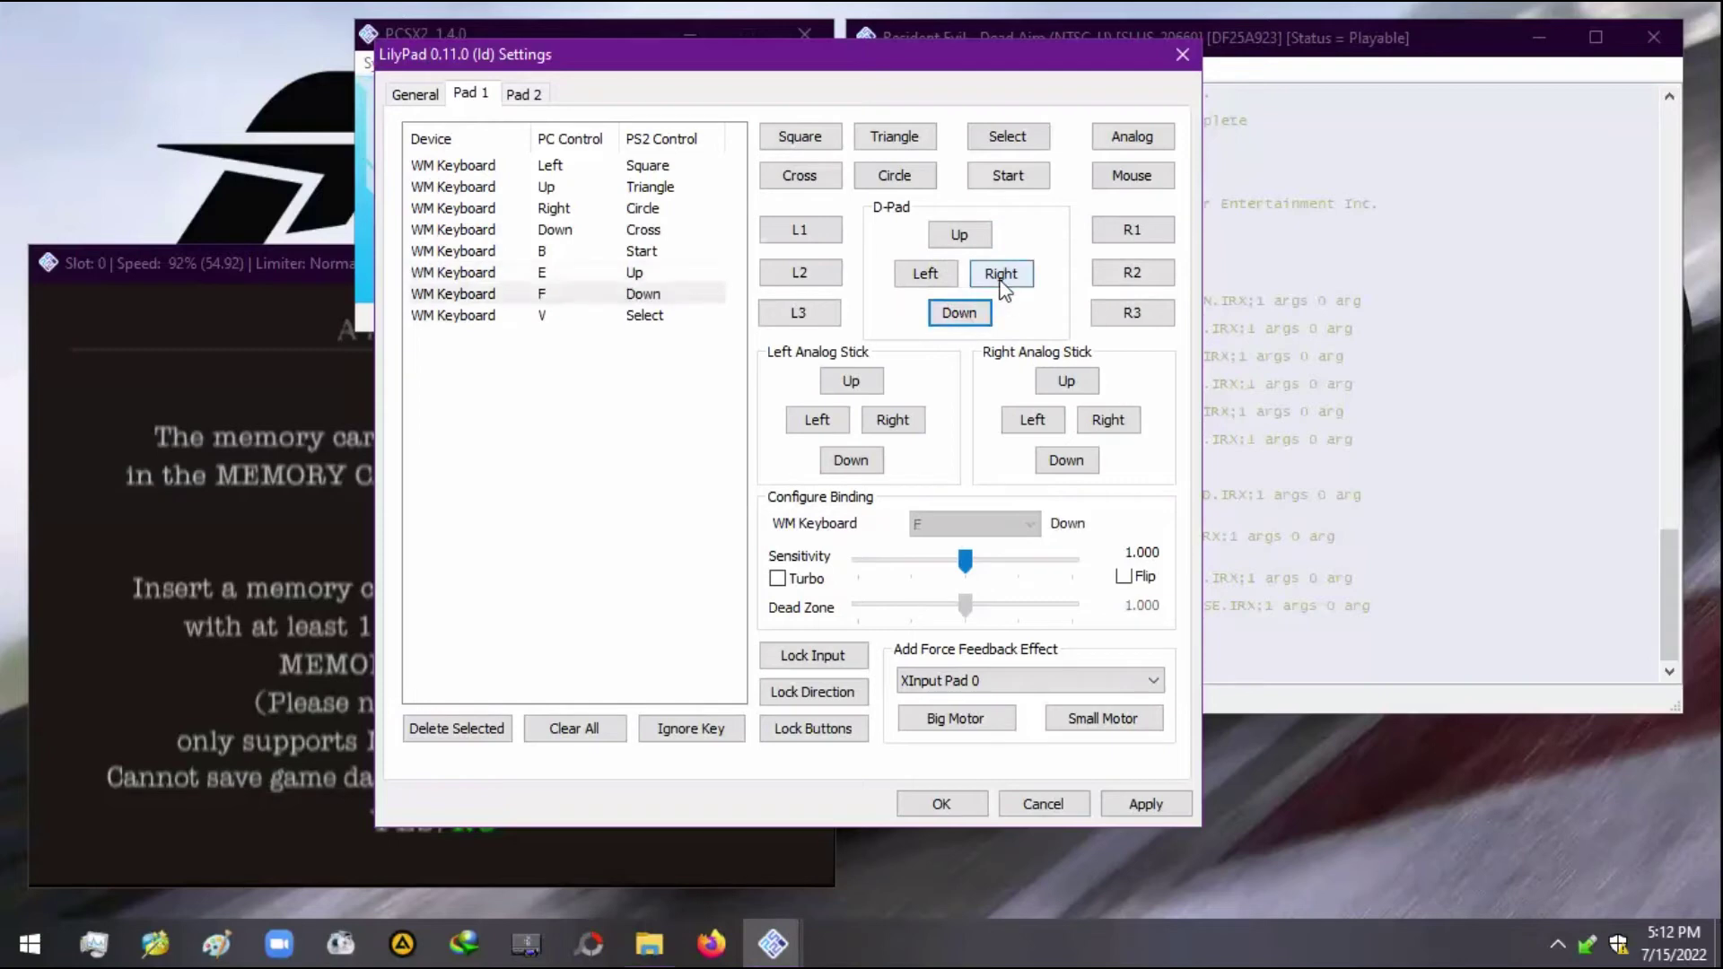
left_click(961, 316)
key("g")
key("f")
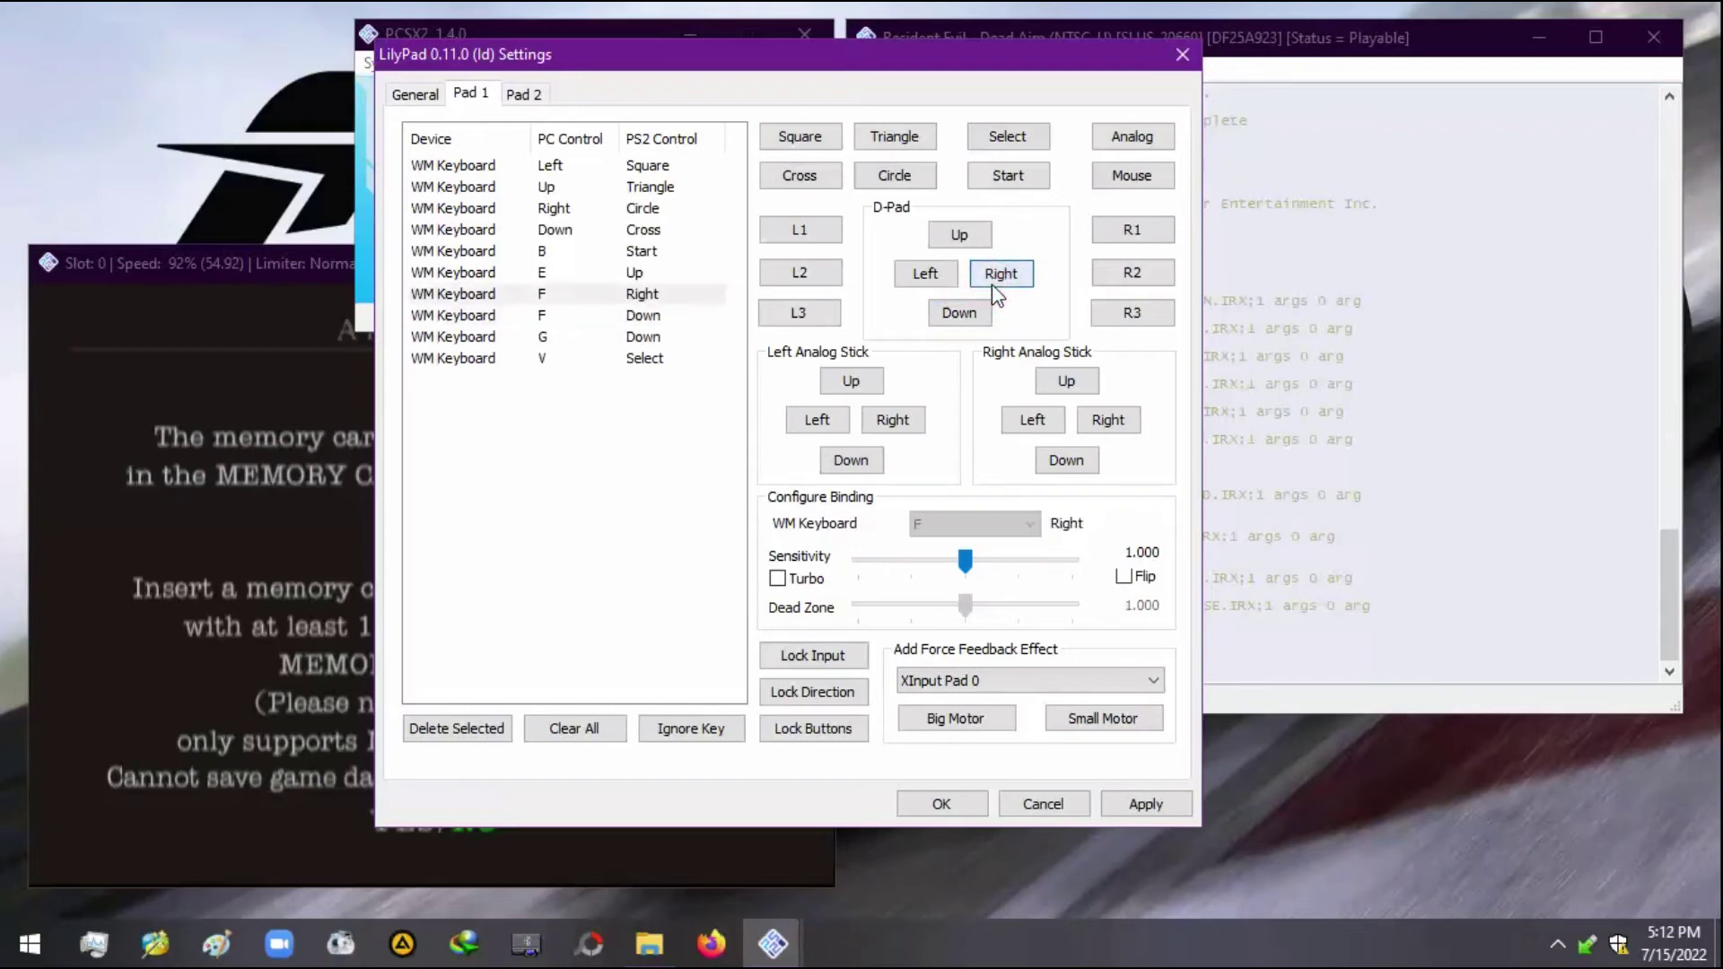
- Try to drop the duplicate F binding for D-pad Down with Ignore Key, and apply the Pad 1 settings
left_click(680, 318)
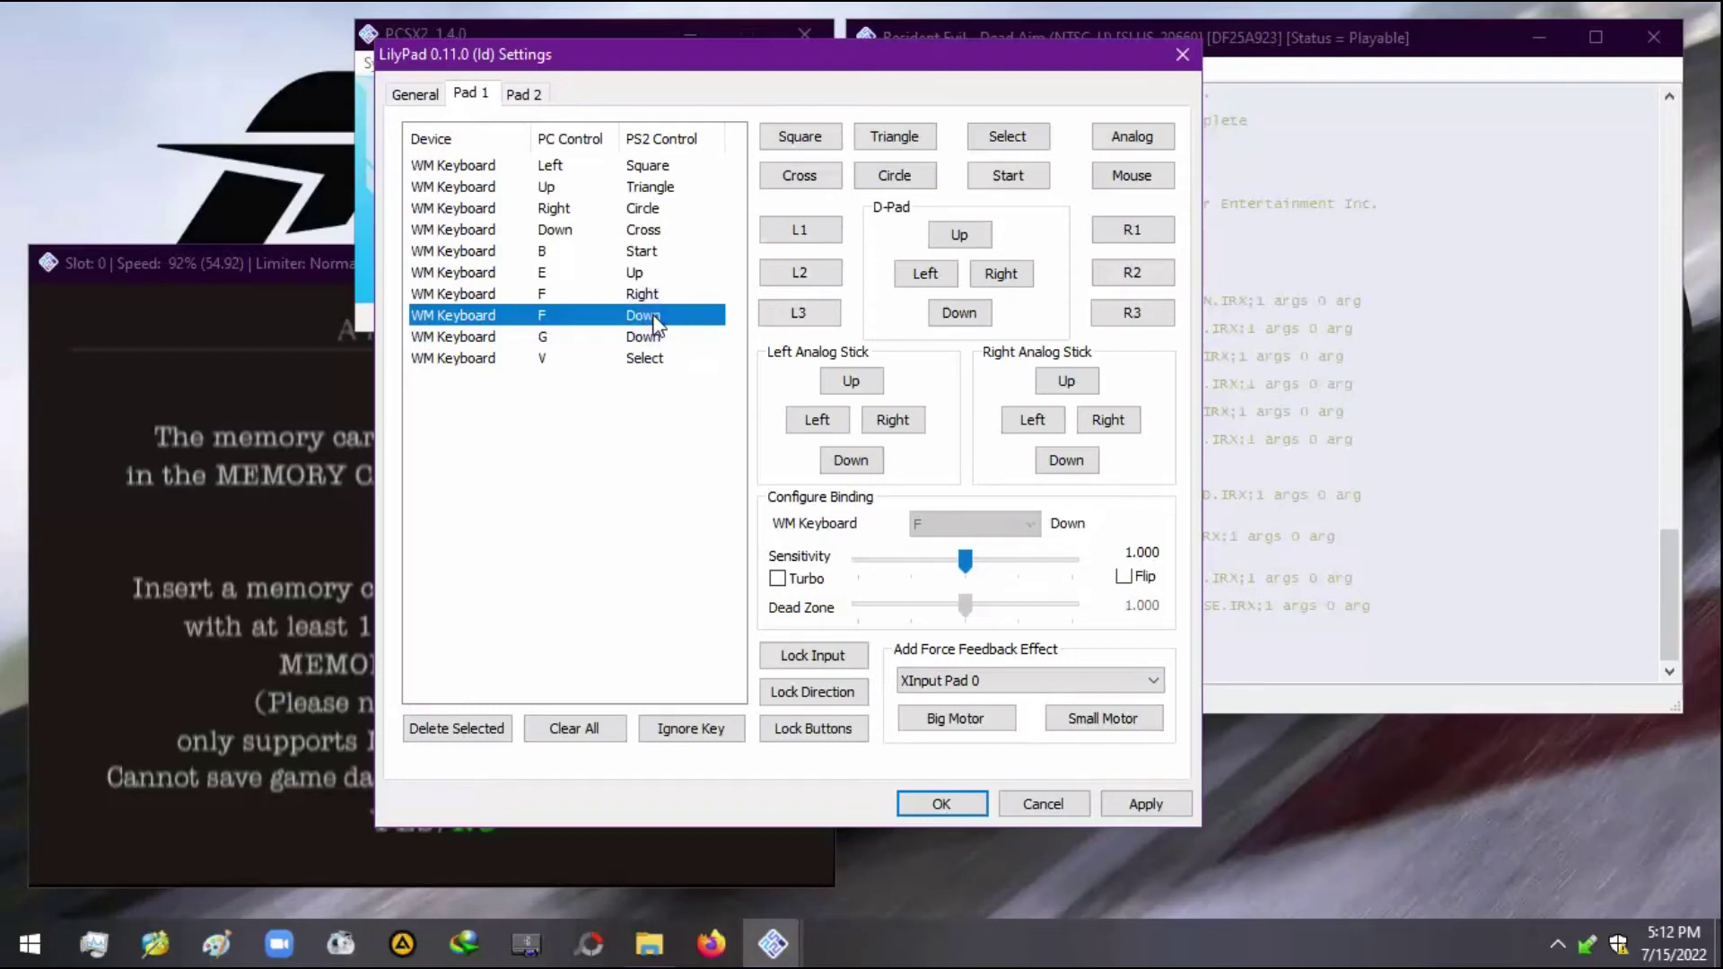
left_click(633, 341)
left_click(629, 323)
left_click(703, 728)
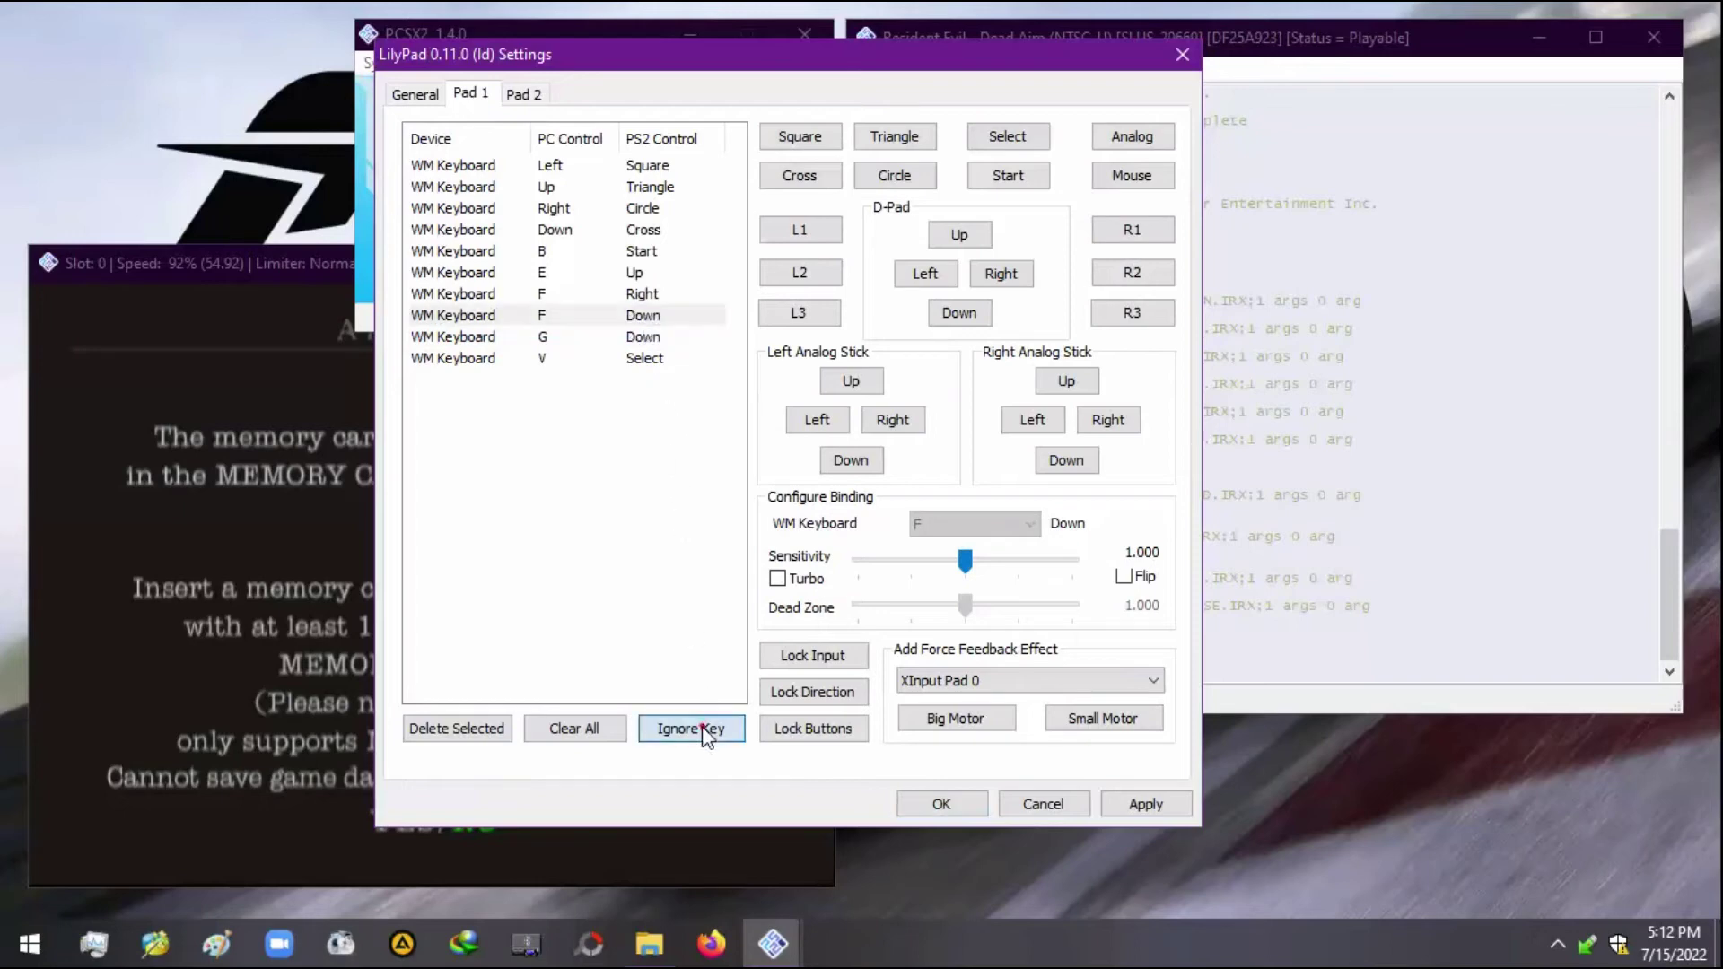
left_click(684, 450)
left_click(634, 318)
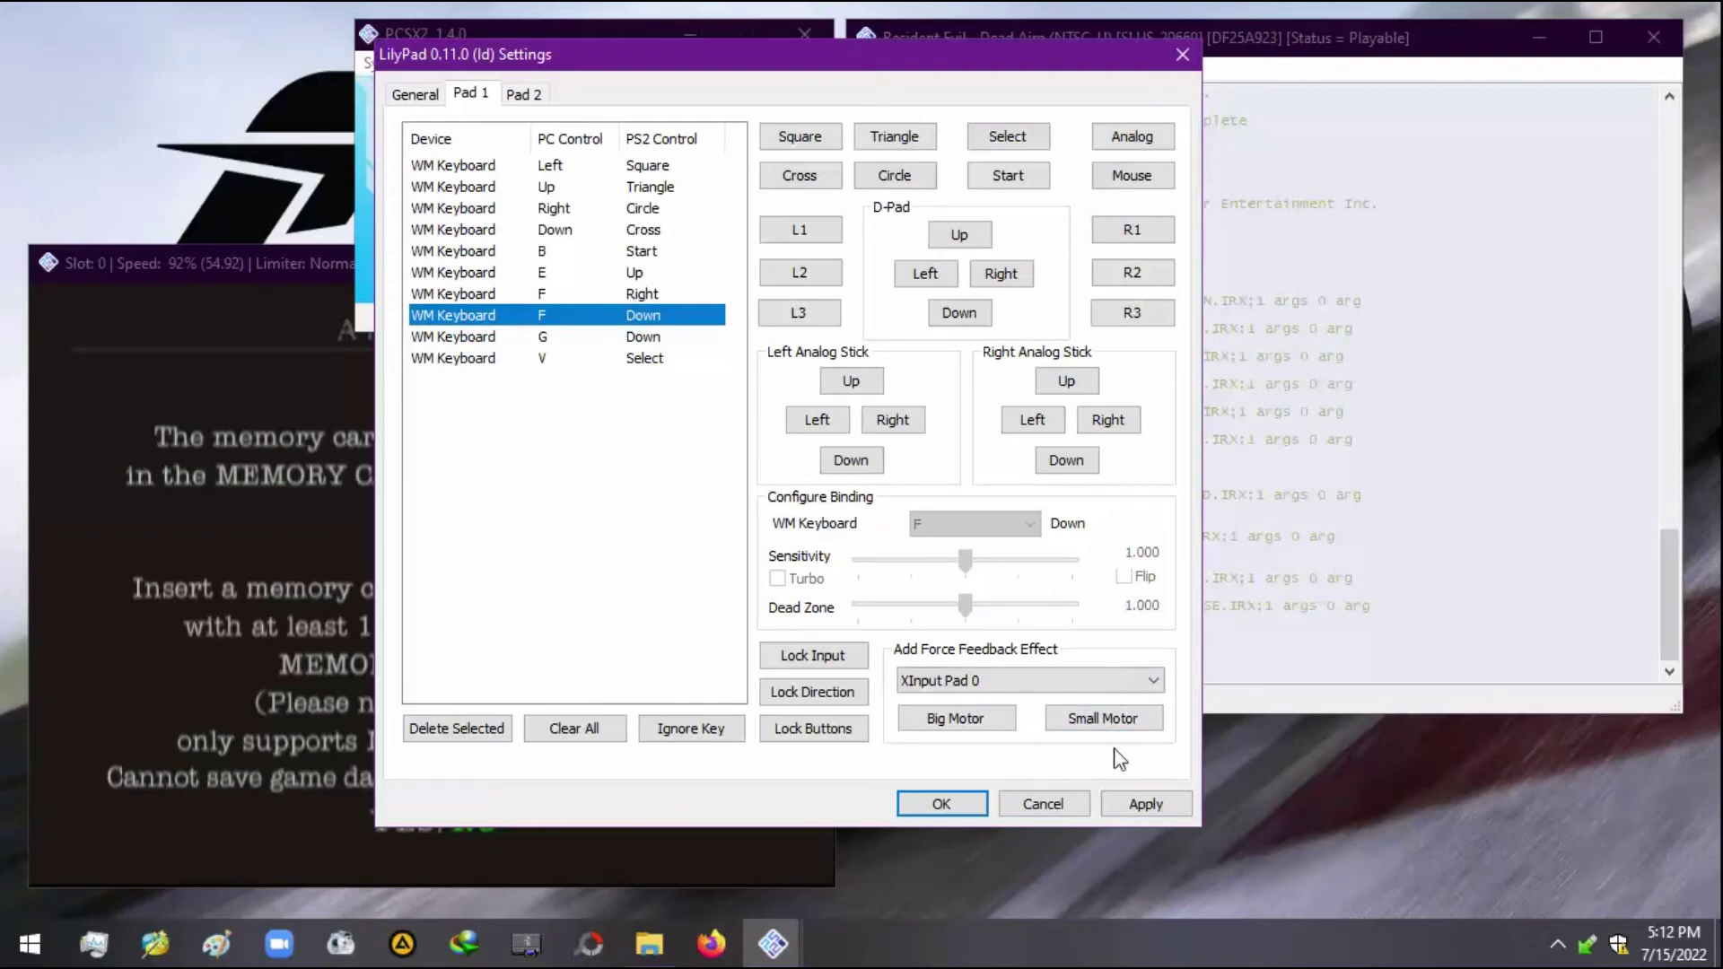
left_click(1141, 800)
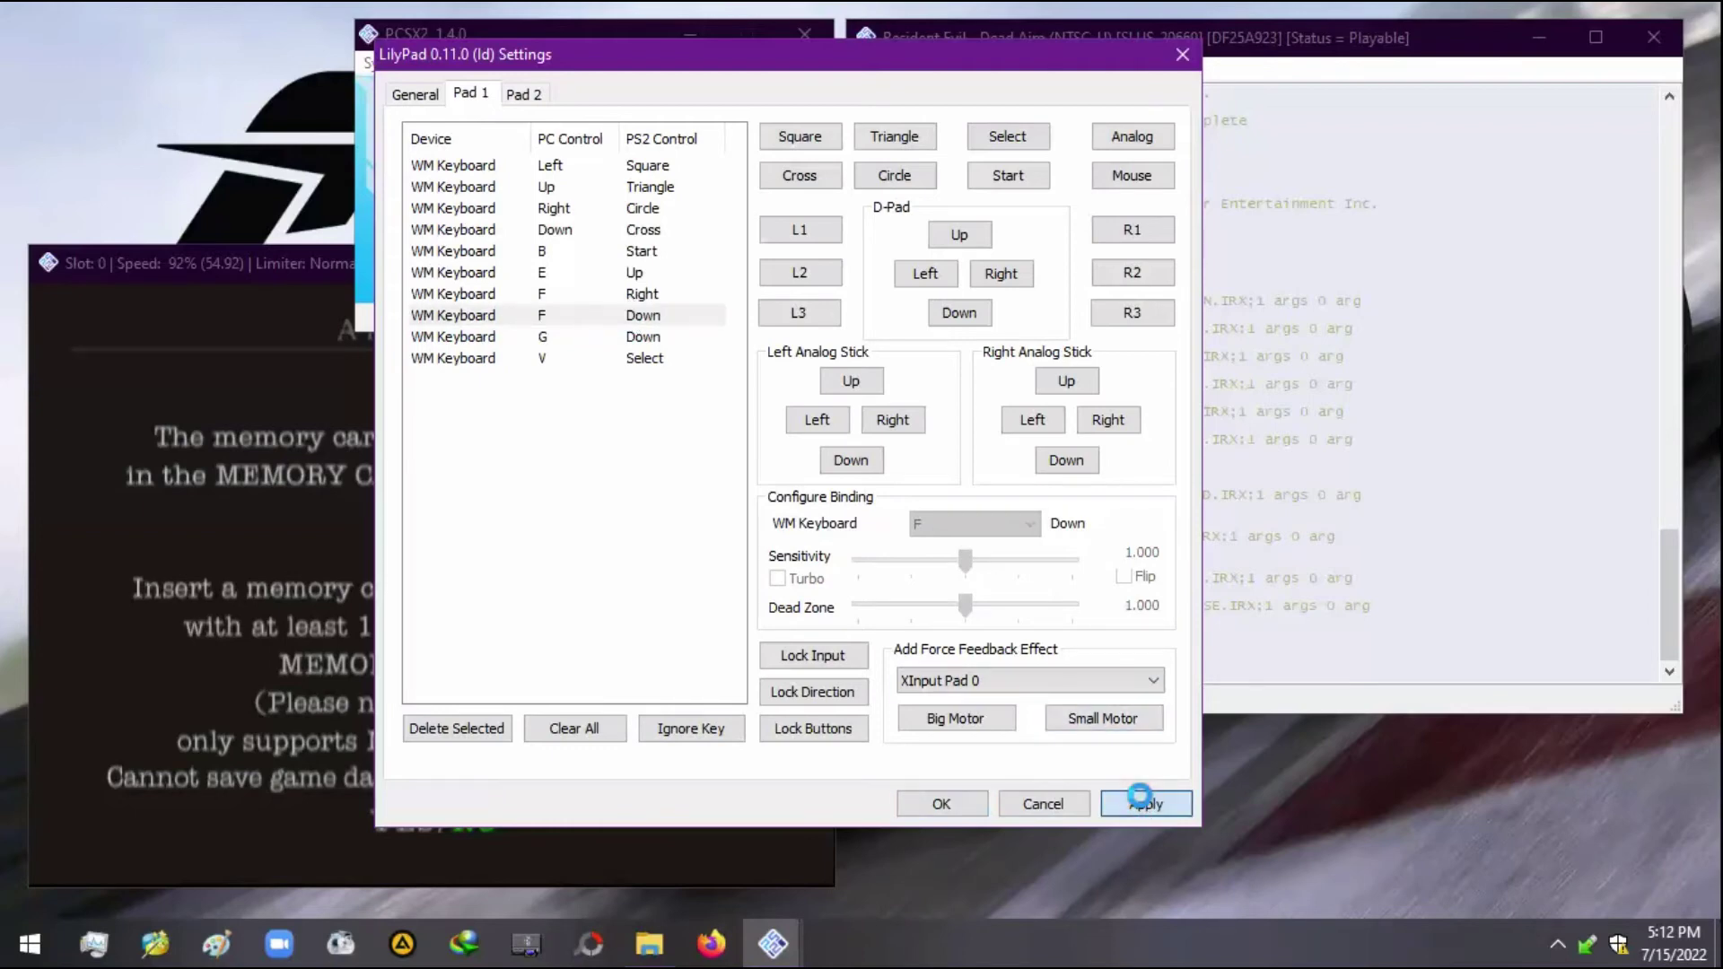
- Delete the duplicate F binding for D-pad Down and apply the change
left_click(634, 431)
left_click(504, 297)
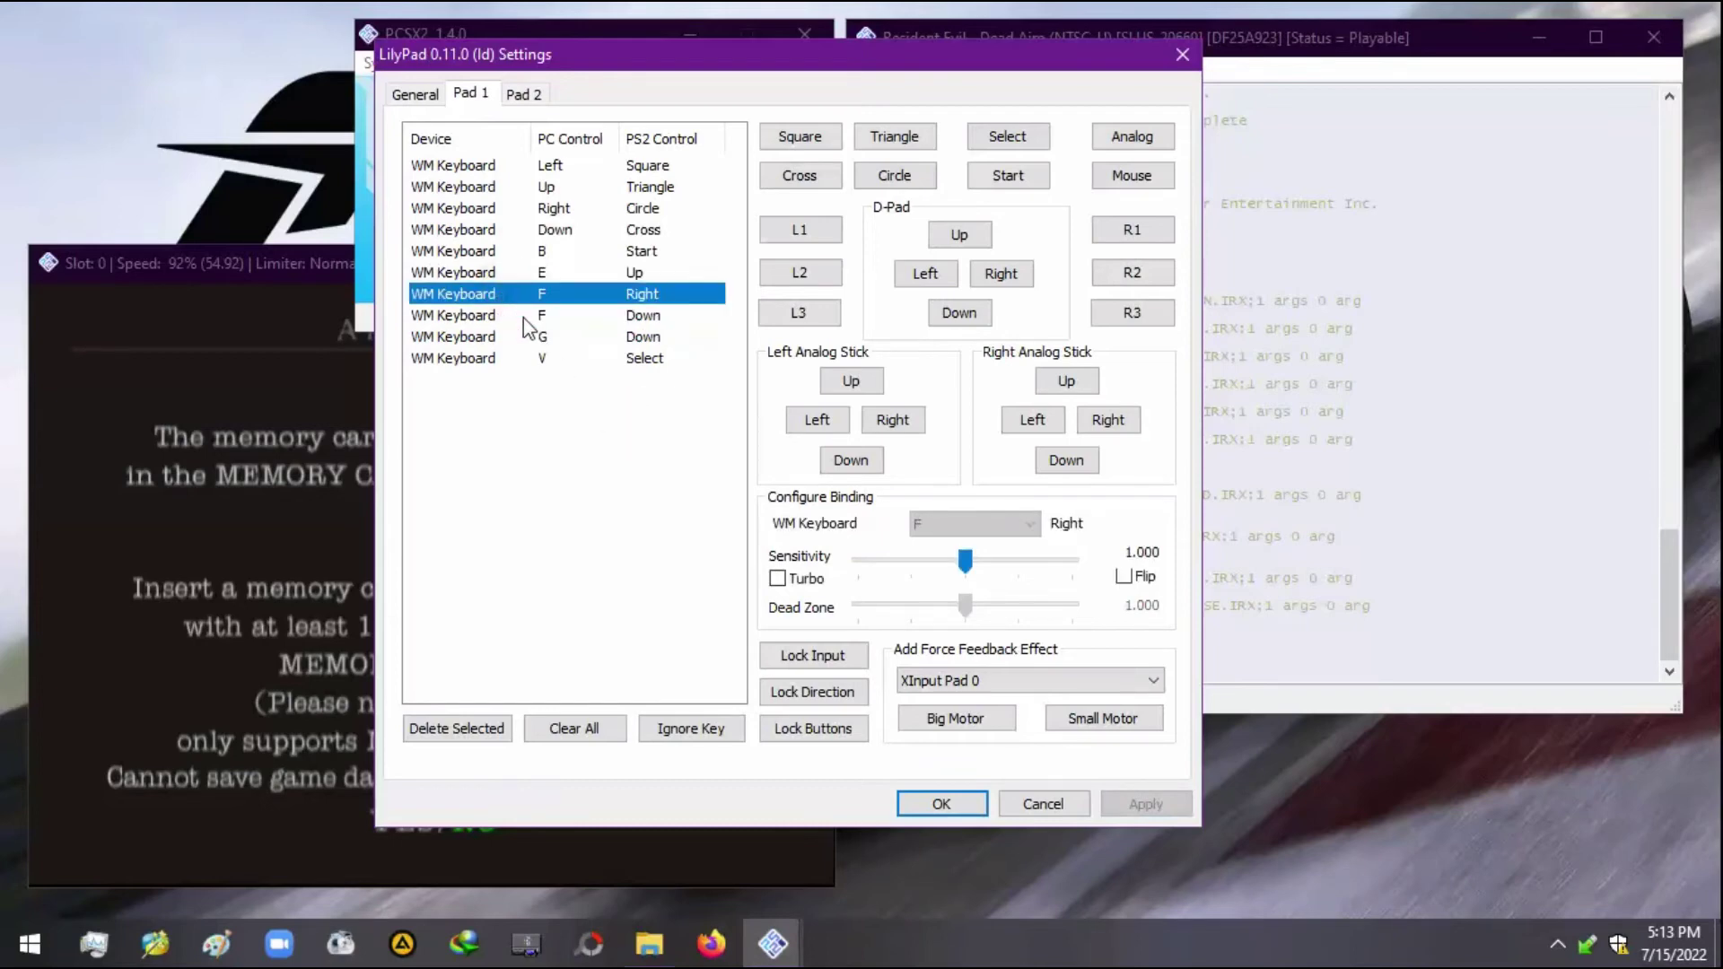
left_click(529, 319)
left_click(542, 339)
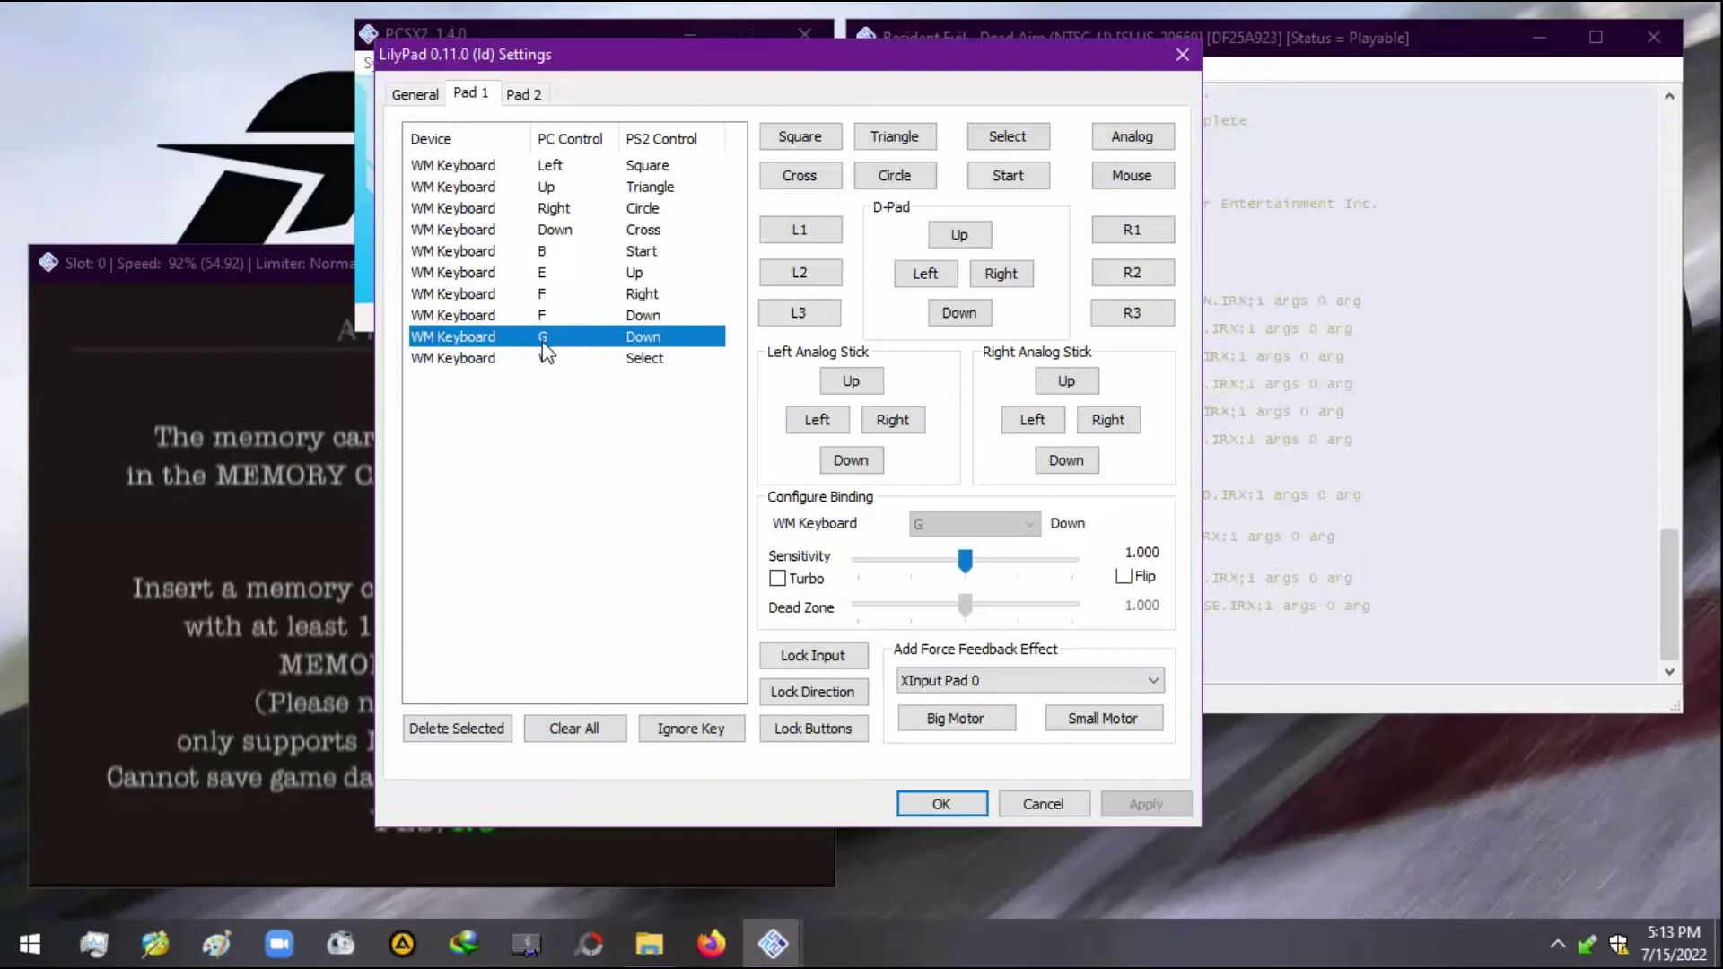
left_click(543, 315)
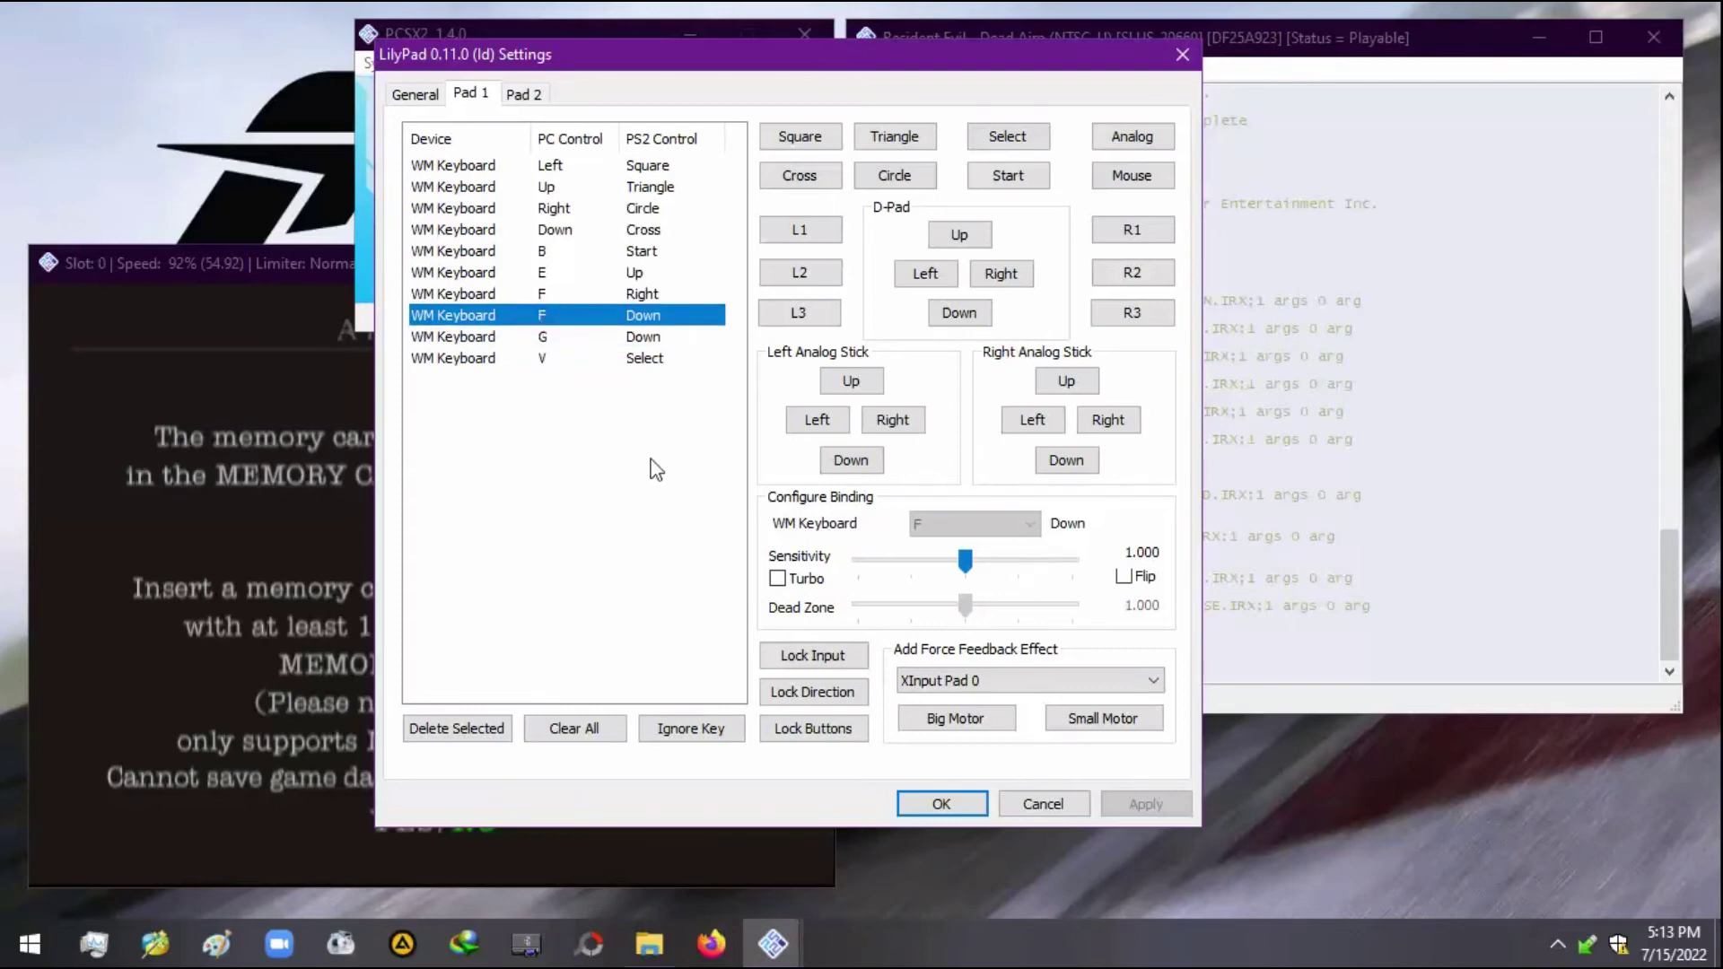
left_click(466, 729)
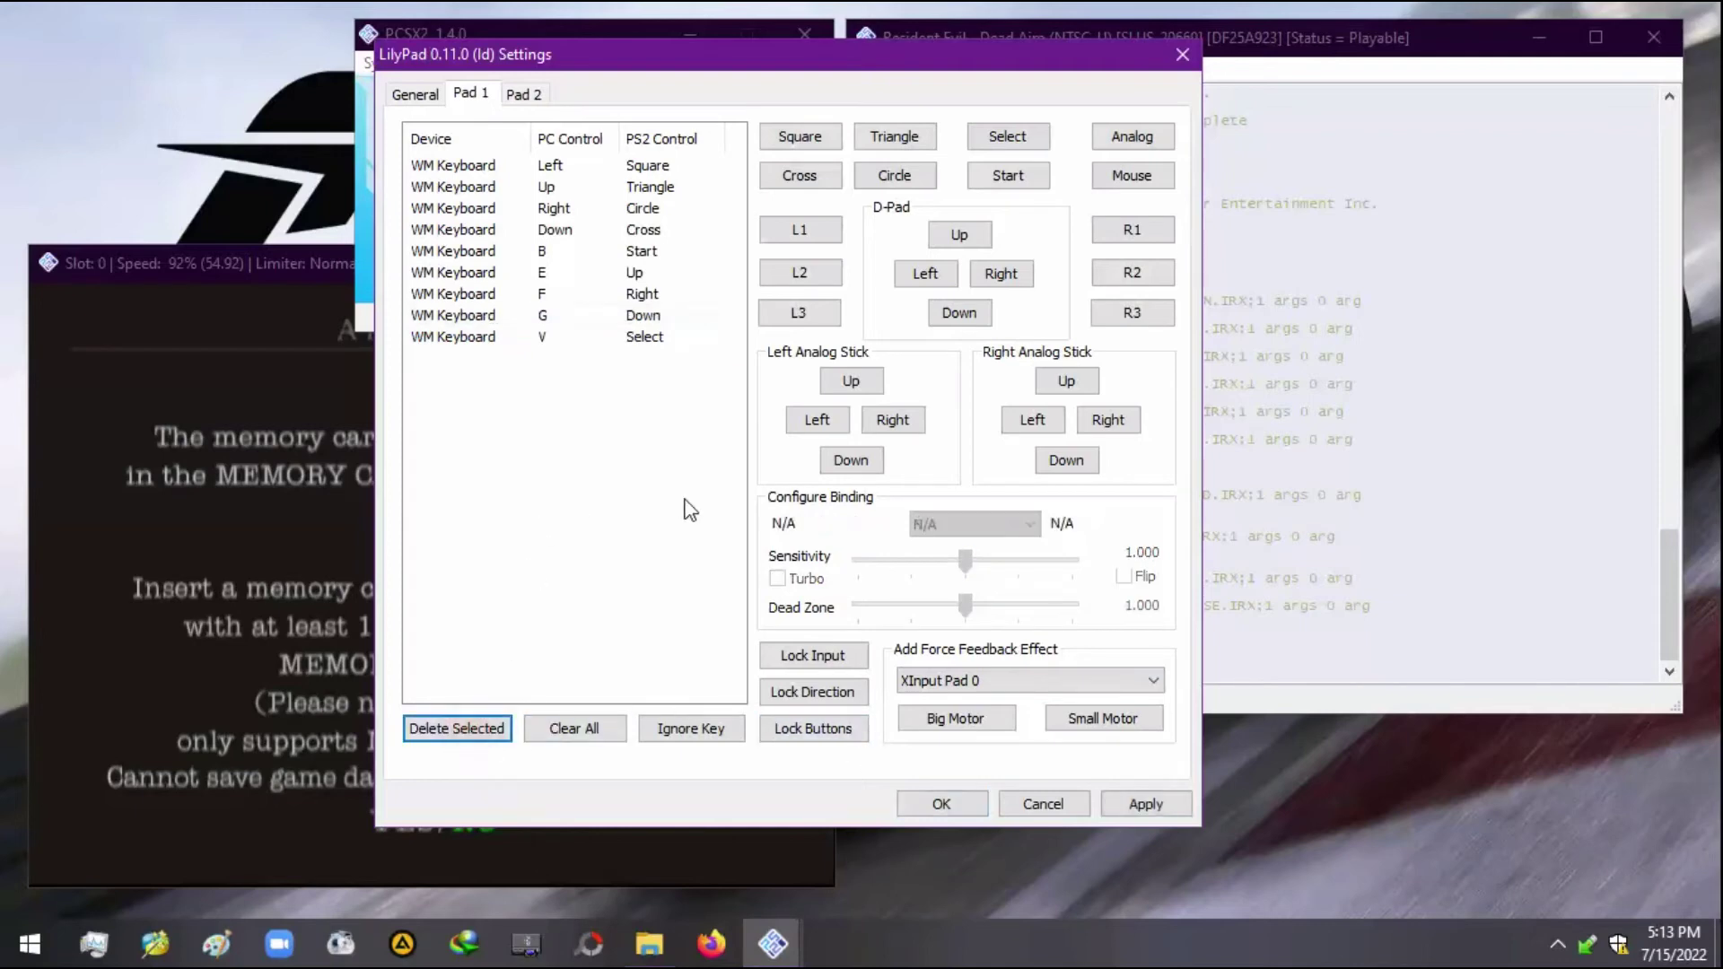
left_click(1132, 801)
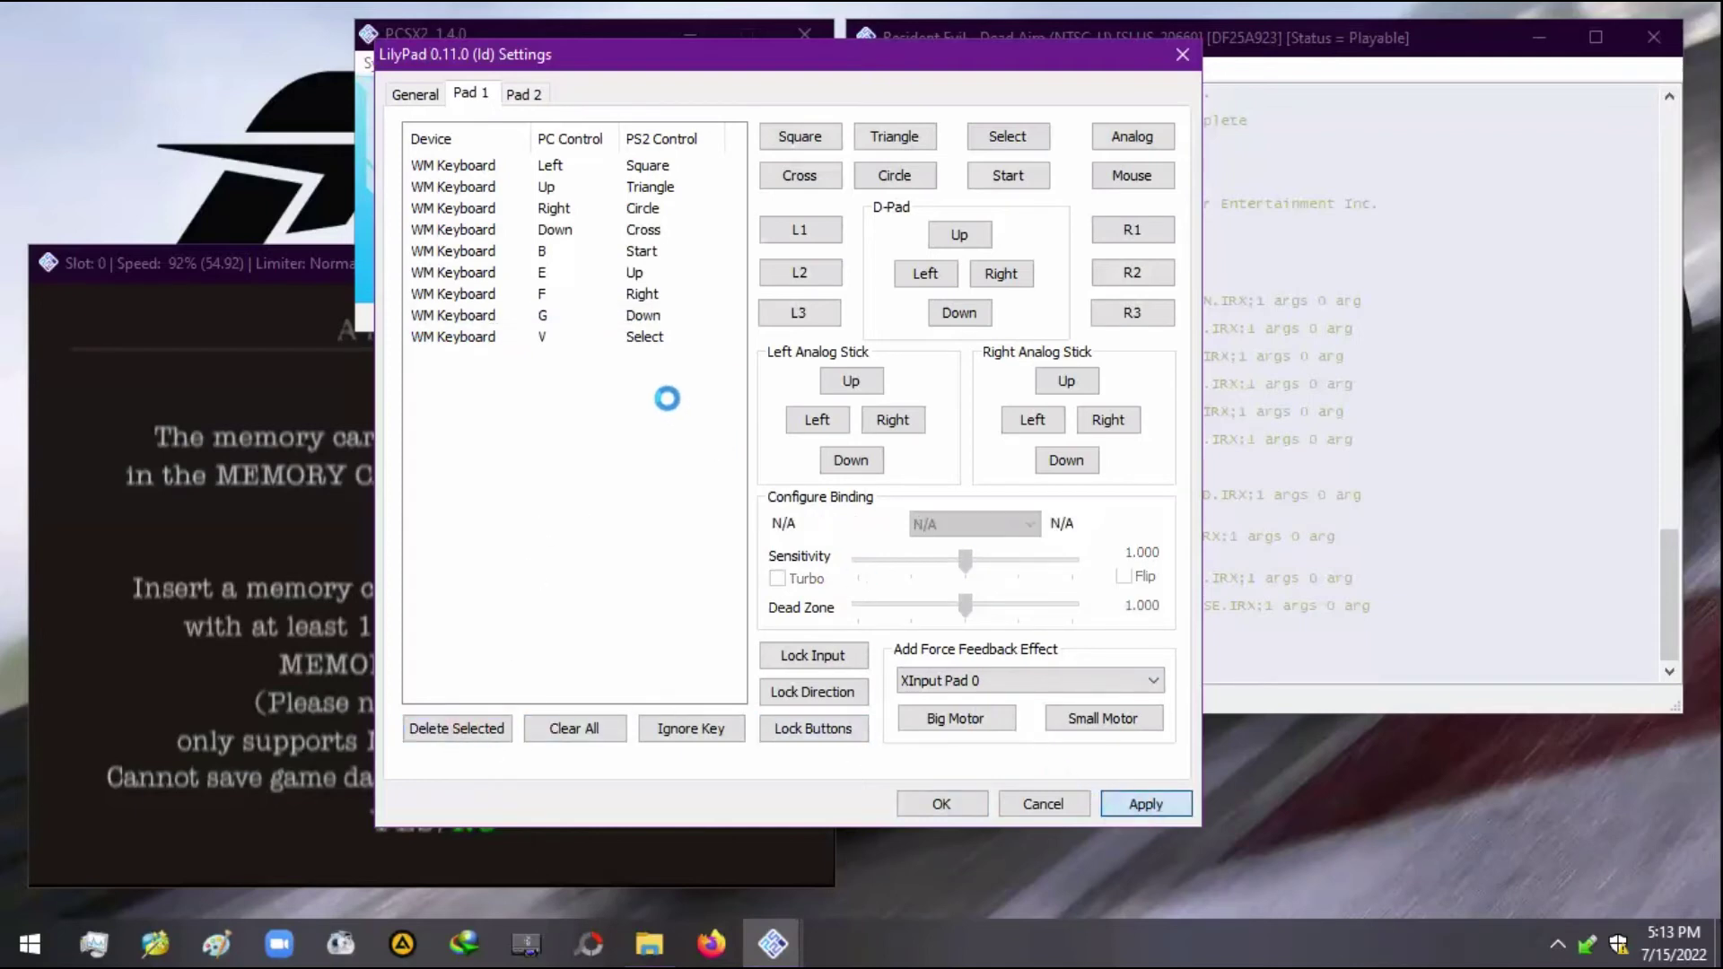
- Try to bind the left analog stick's directions on Pad 1 and accept the controller settings
left_click(541, 274)
left_click(542, 292)
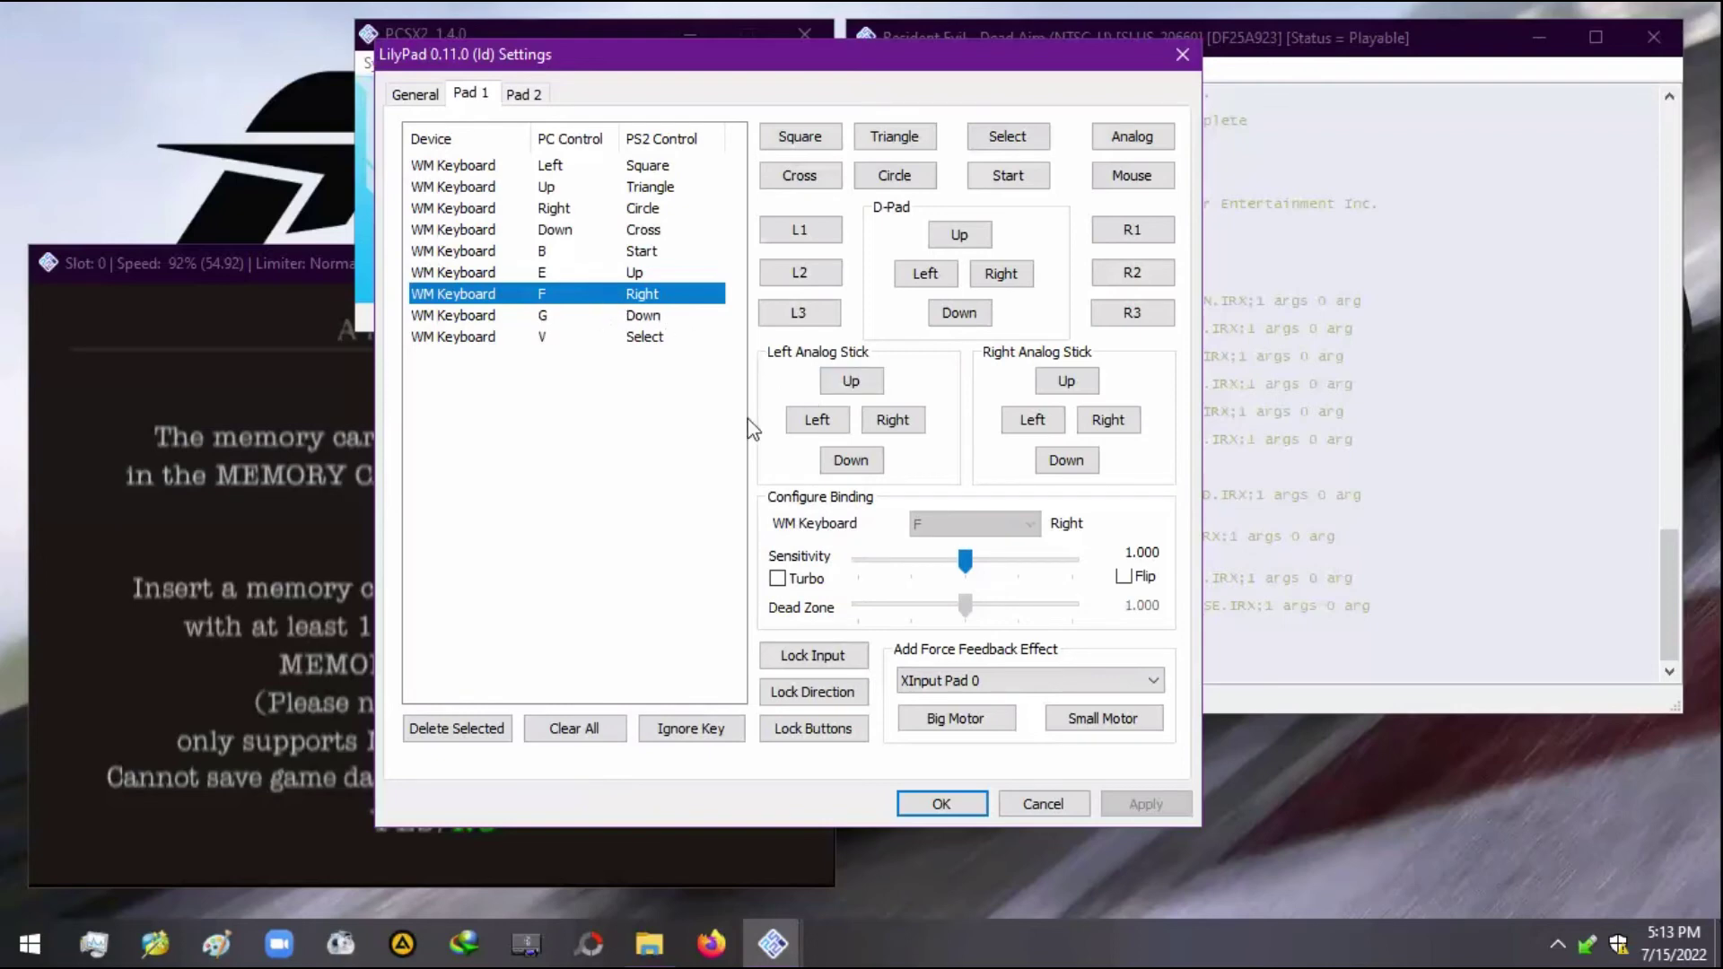
left_click(816, 424)
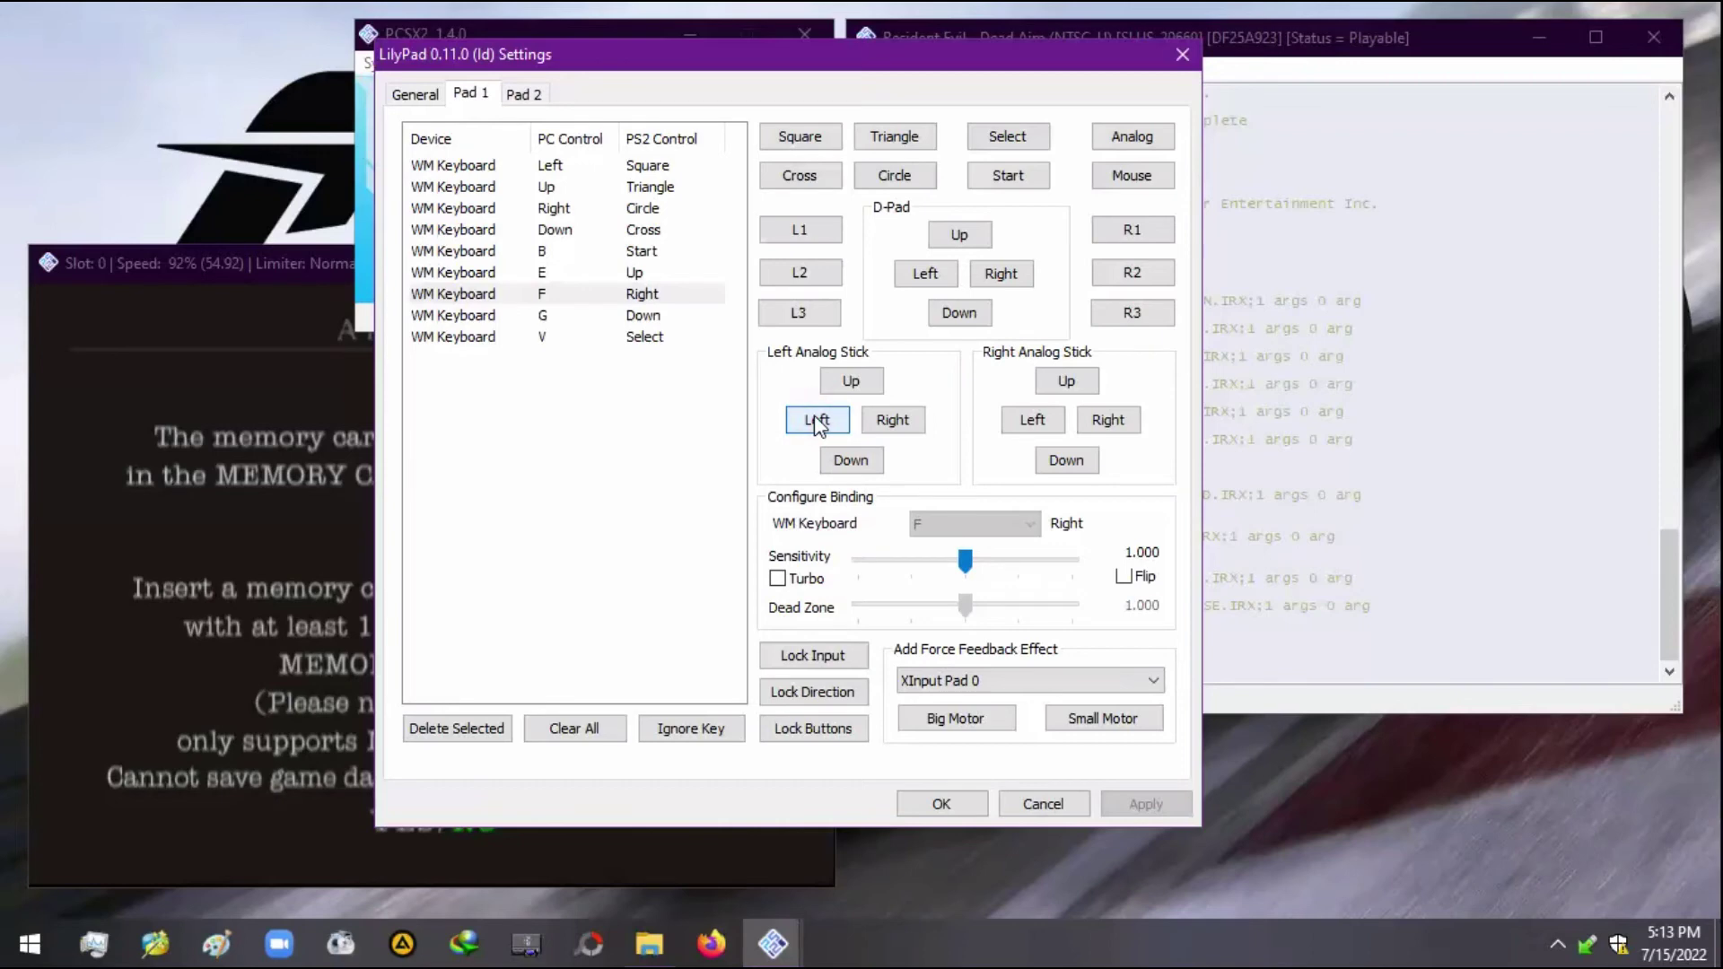
left_click(851, 462)
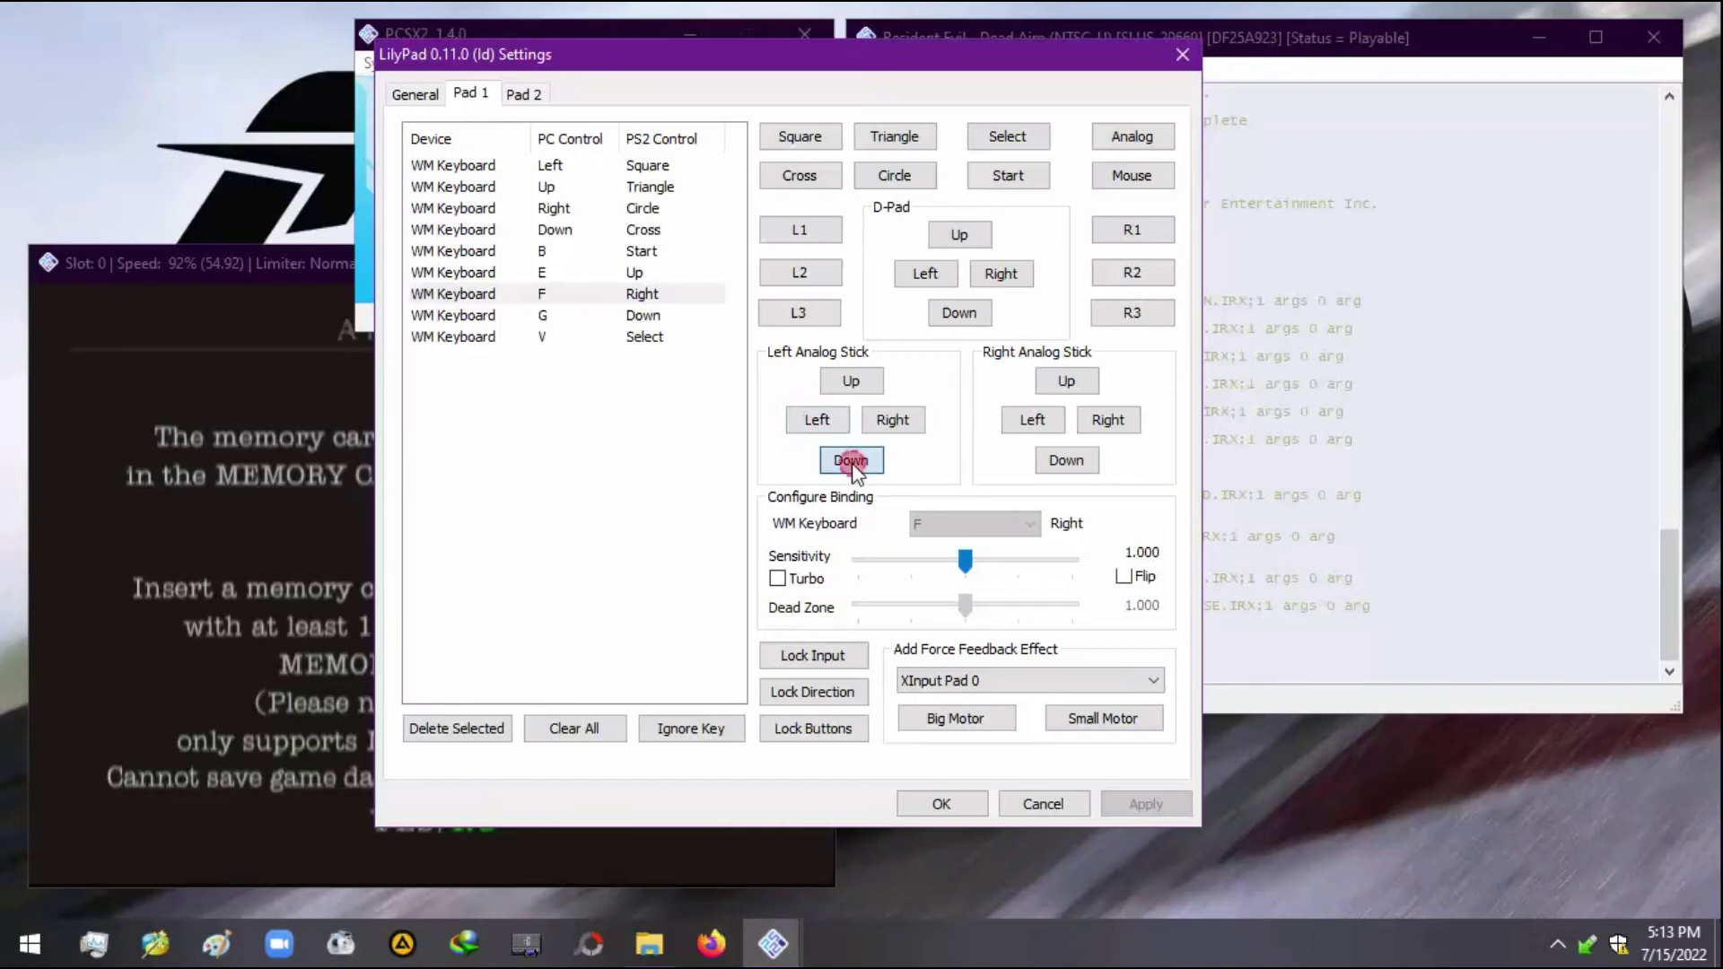
left_click(850, 382)
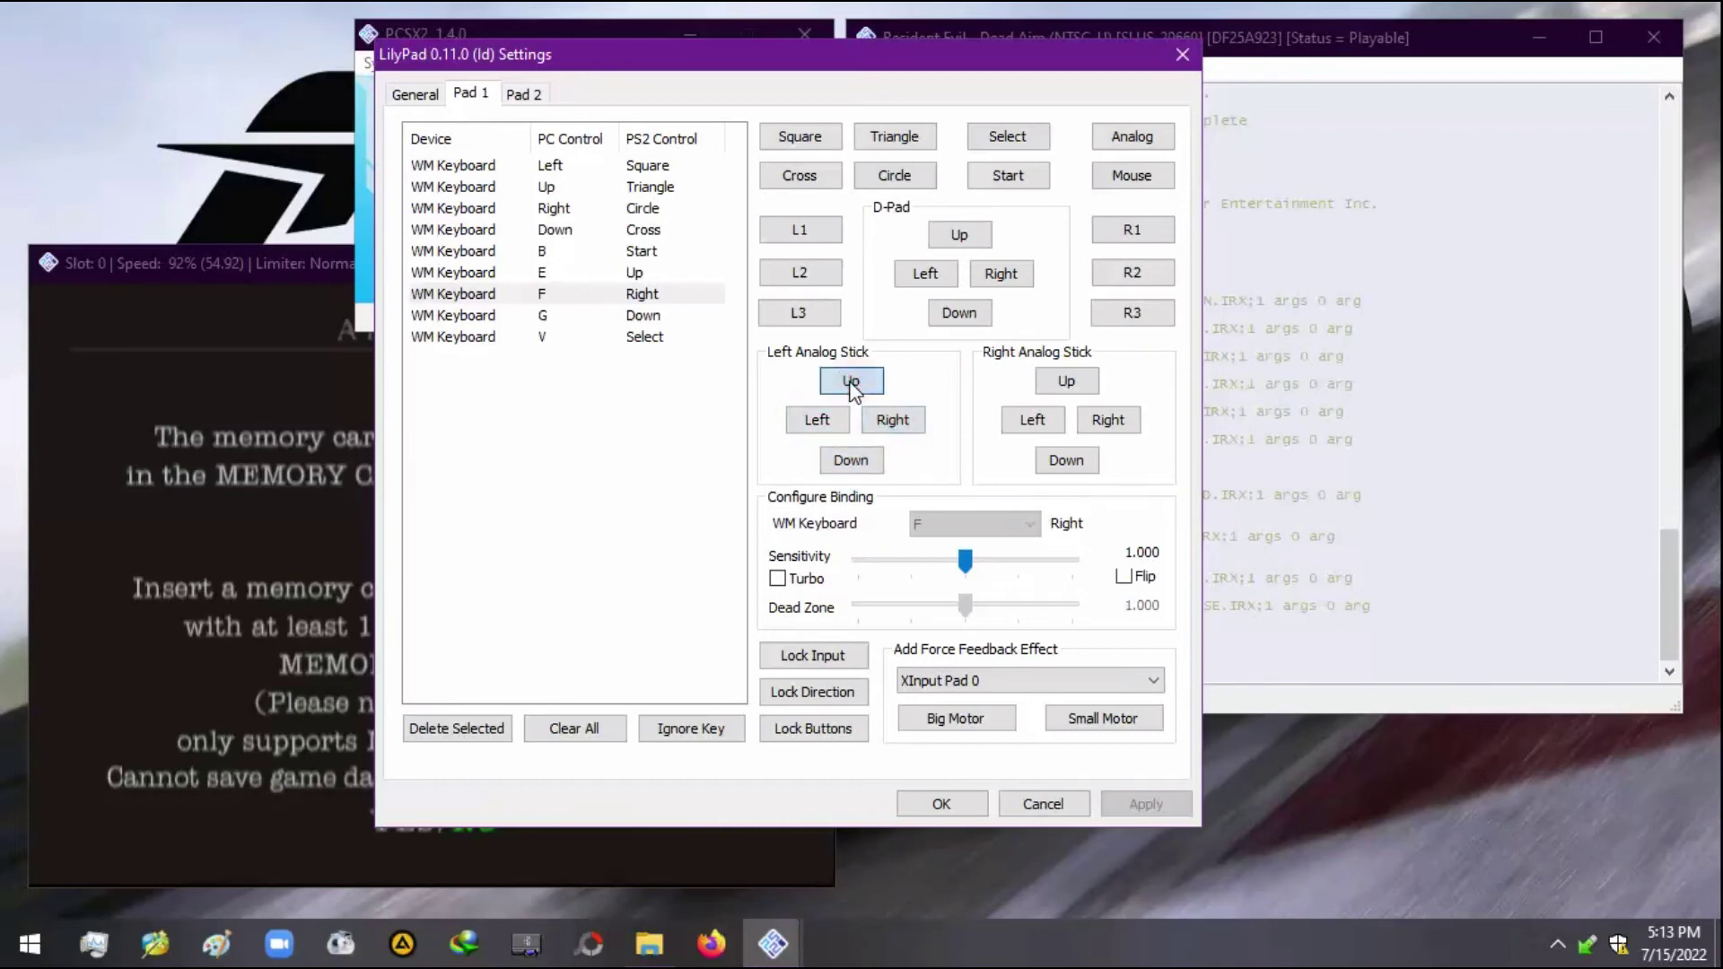
left_click(816, 420)
left_click(582, 345)
left_click(590, 418)
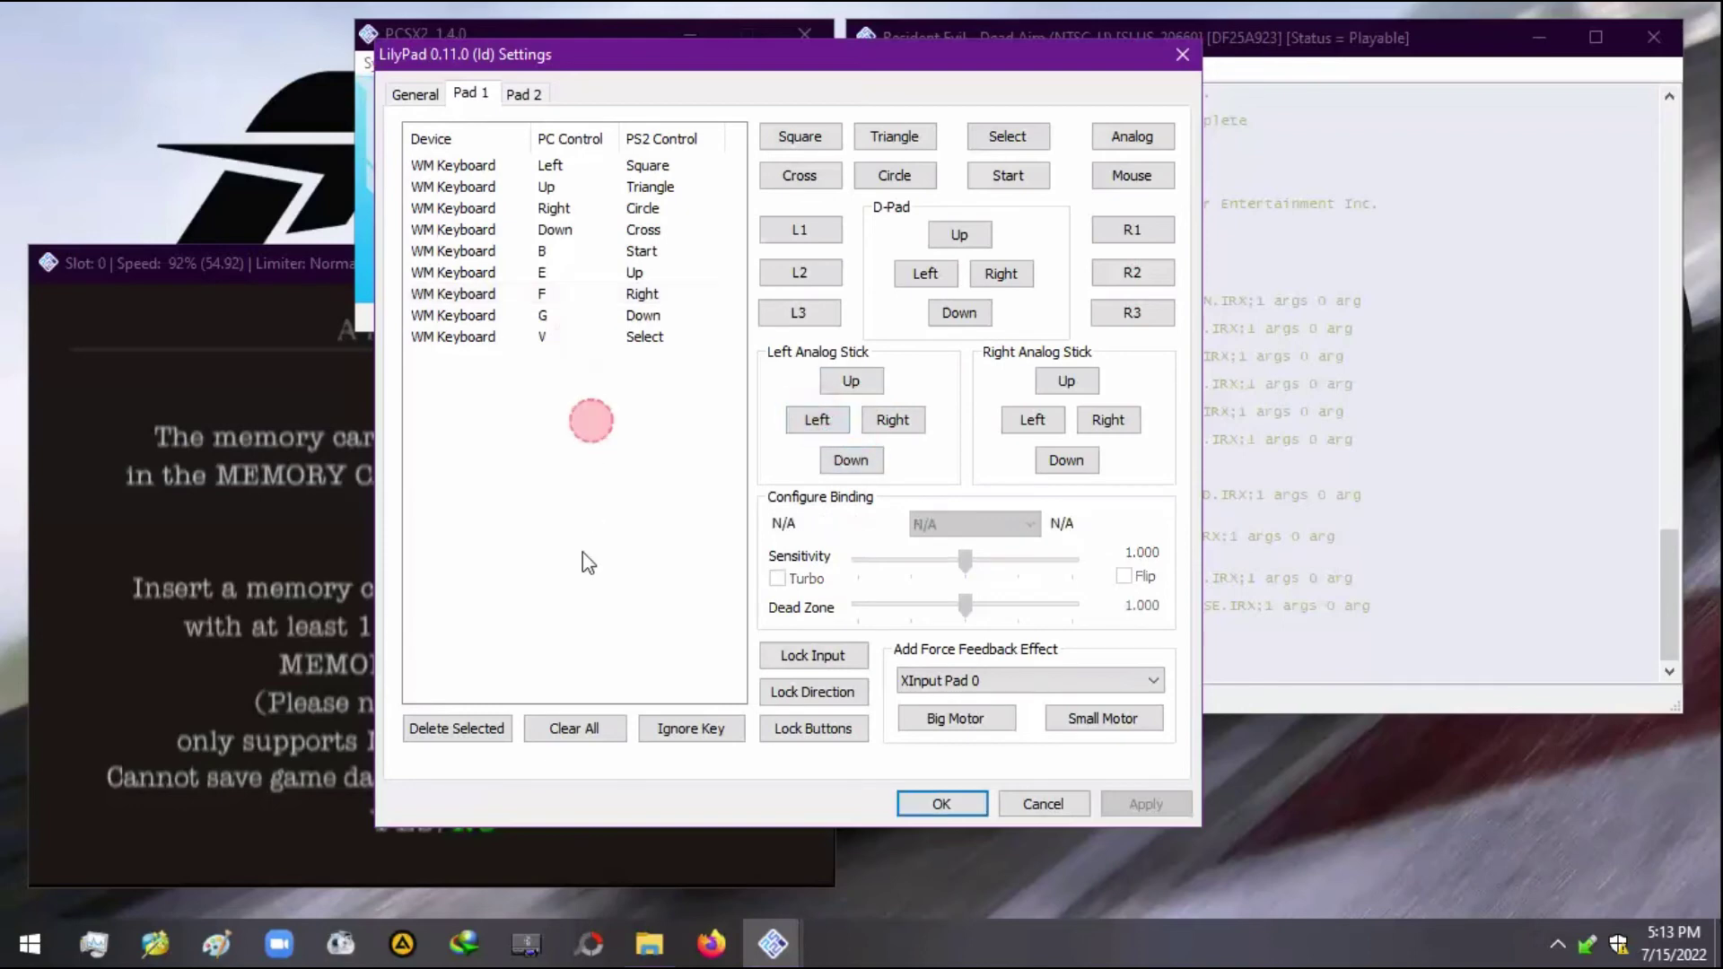
left_click(942, 802)
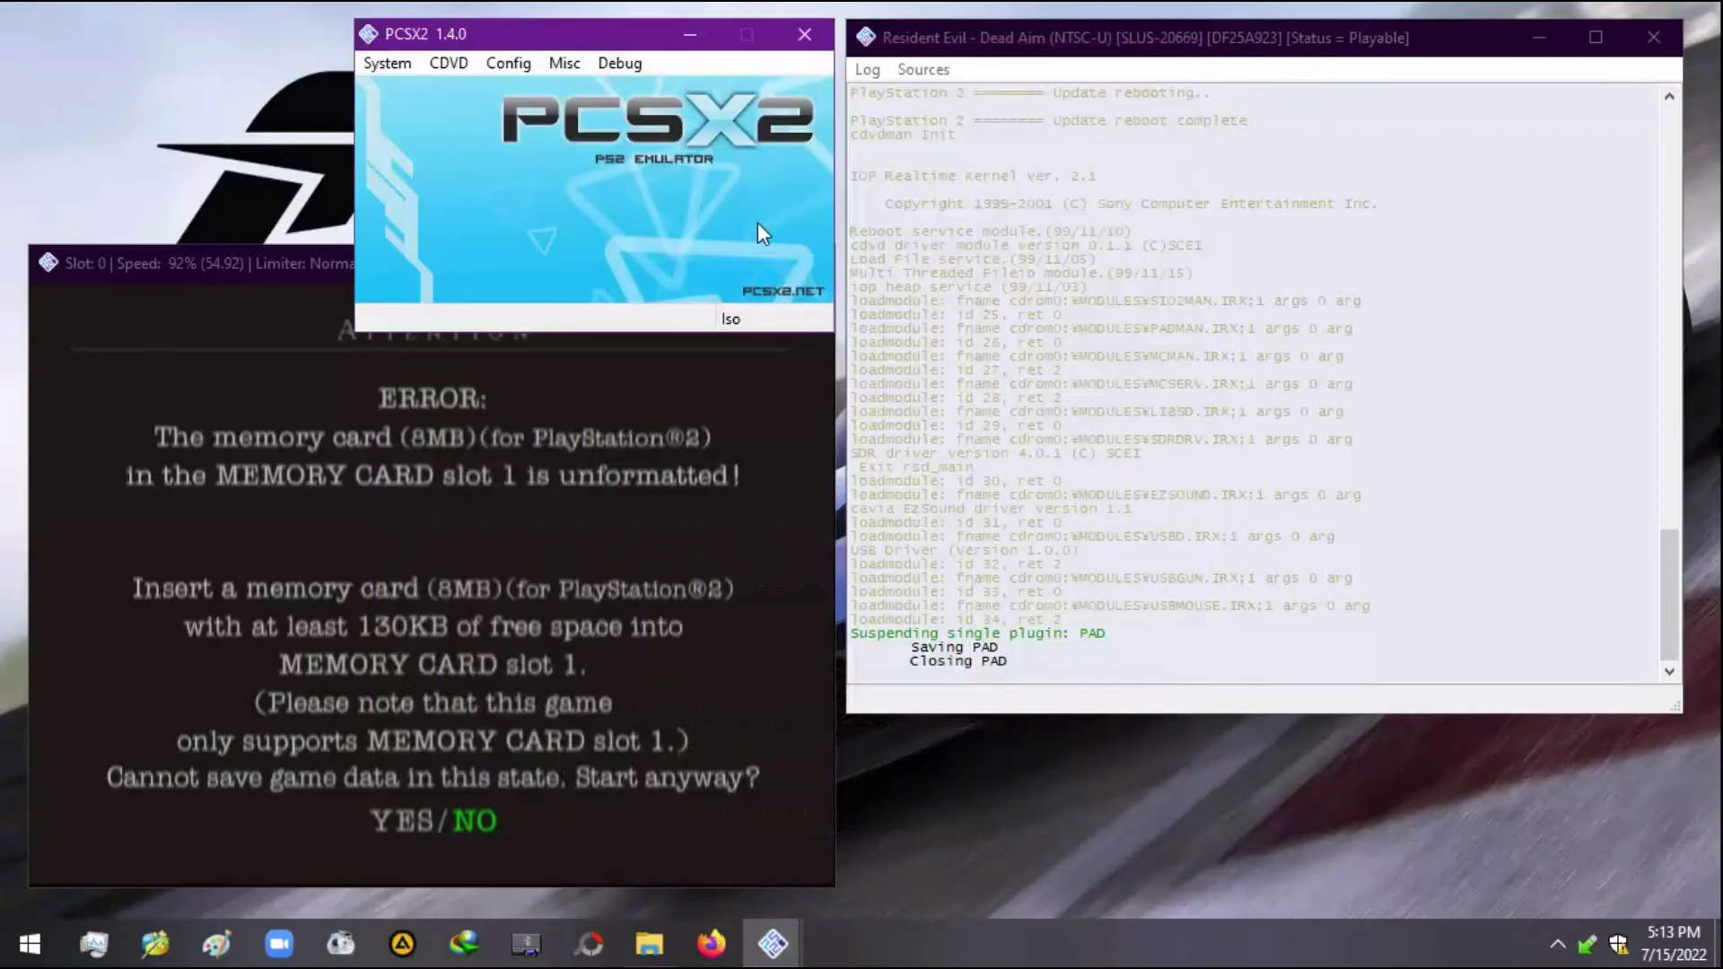
- Reopen the Pad 1 controller settings and bind the left analog stick's Left direction to A
left_click(524, 61)
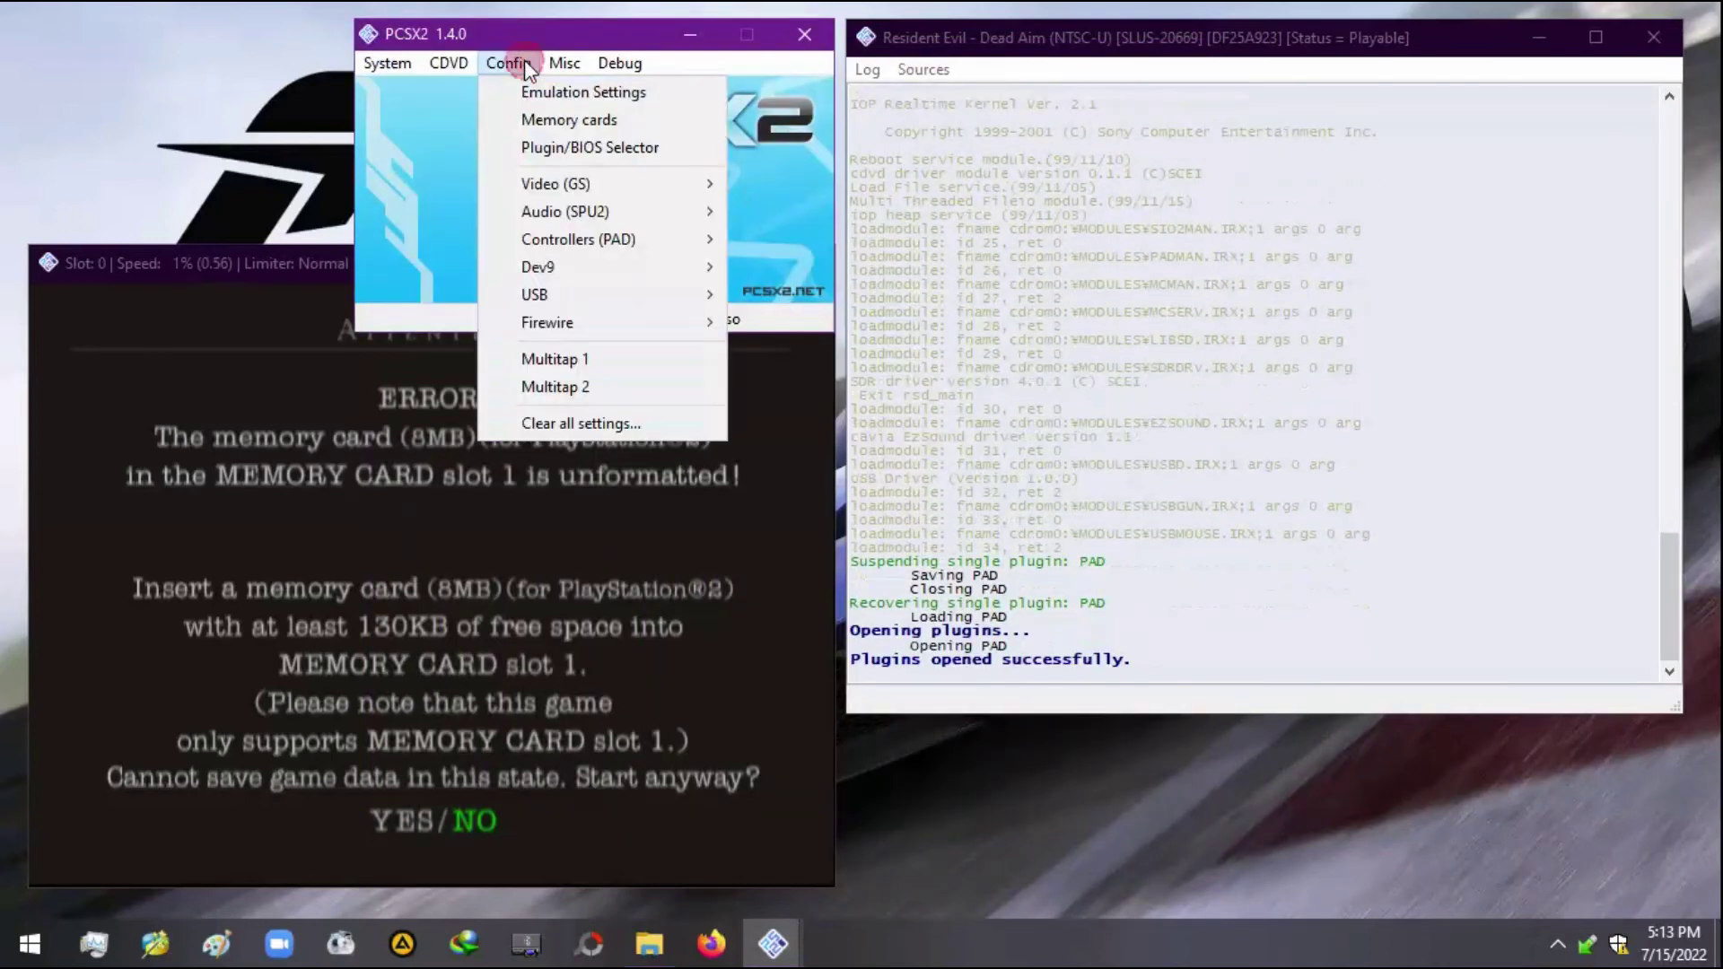
mouse_move(616, 241)
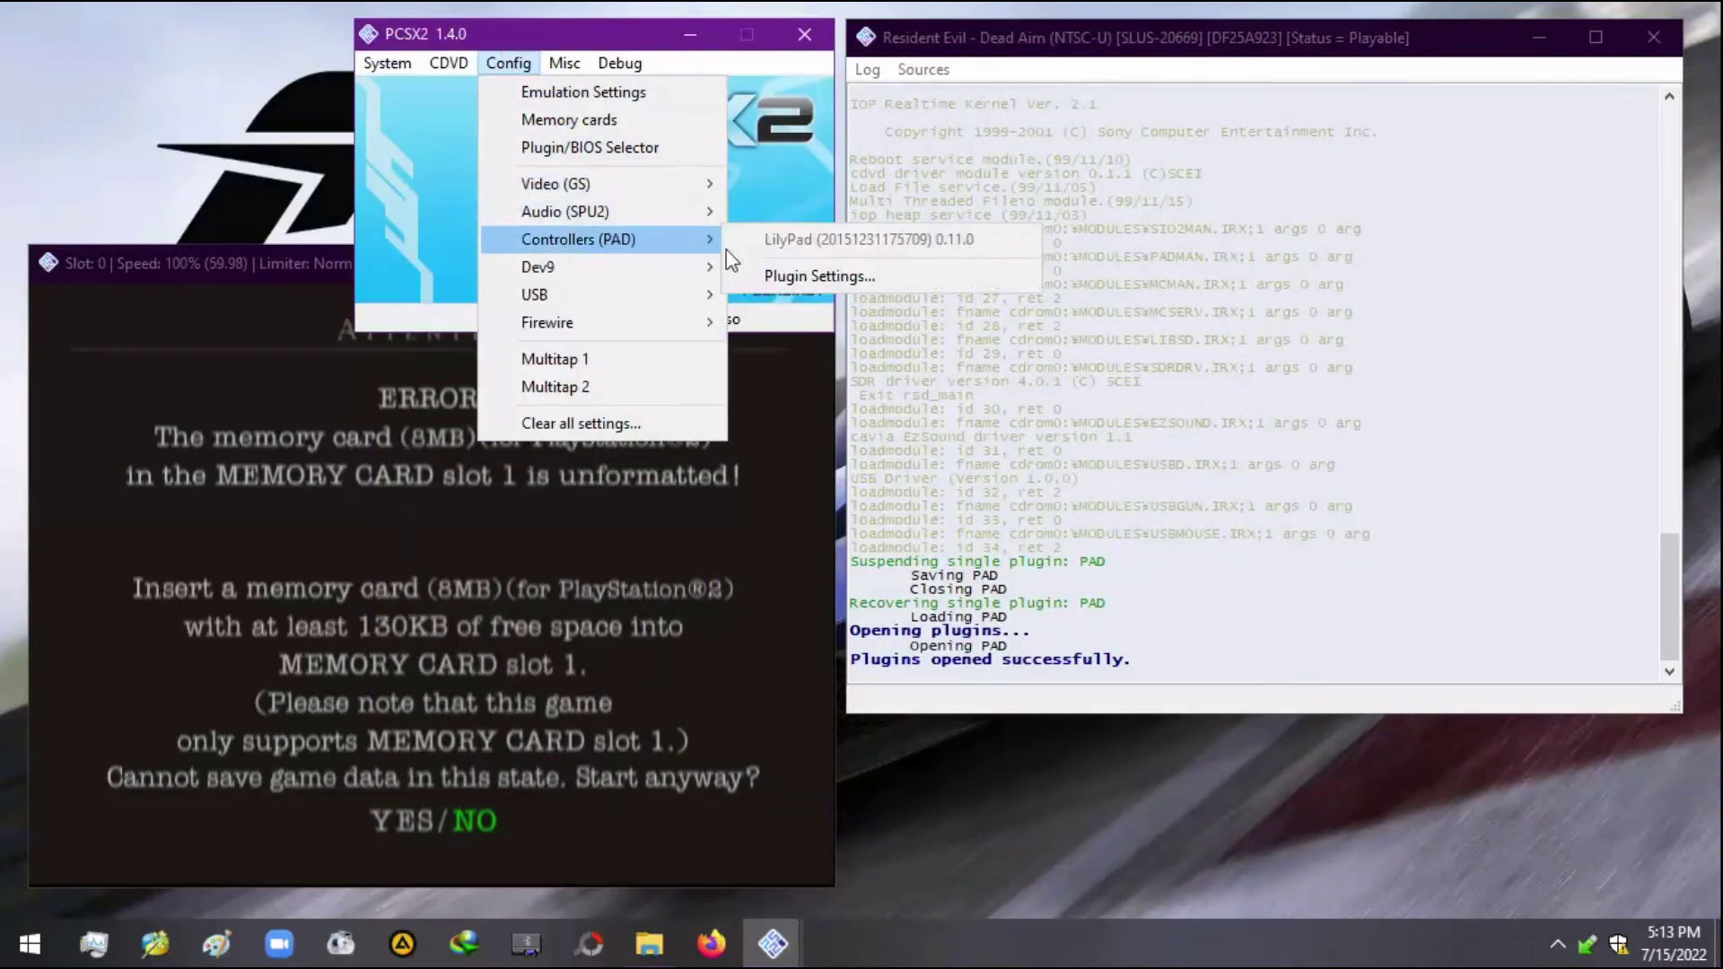
left_click(791, 274)
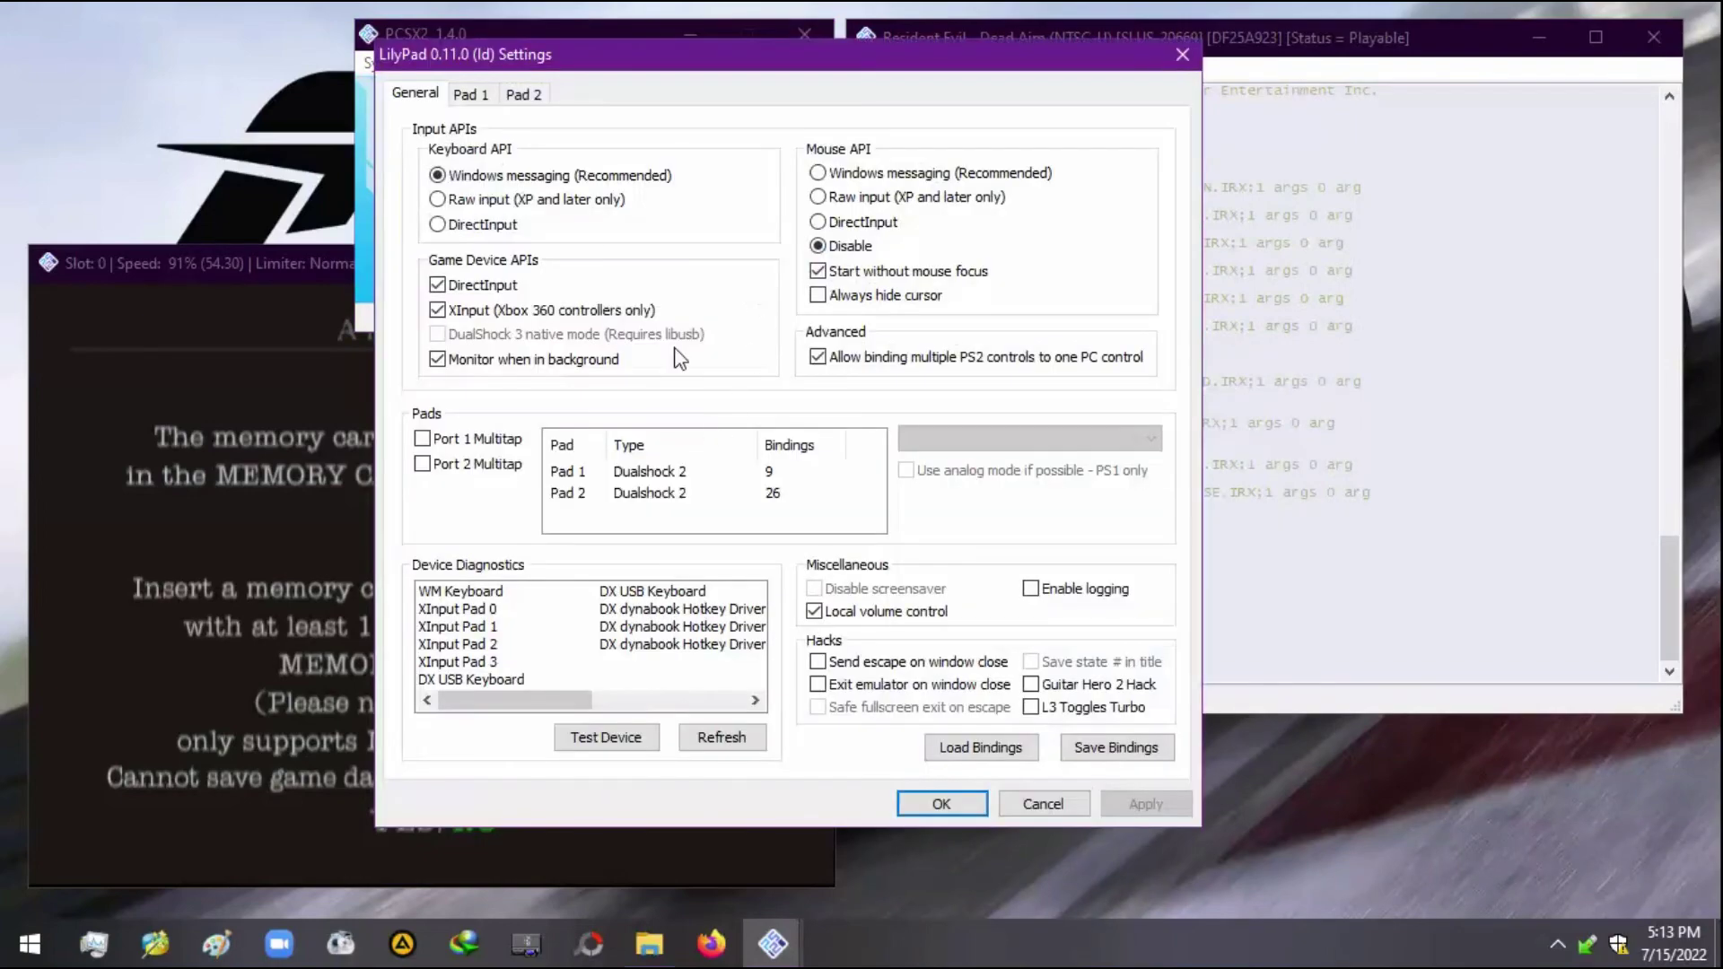
left_click(468, 93)
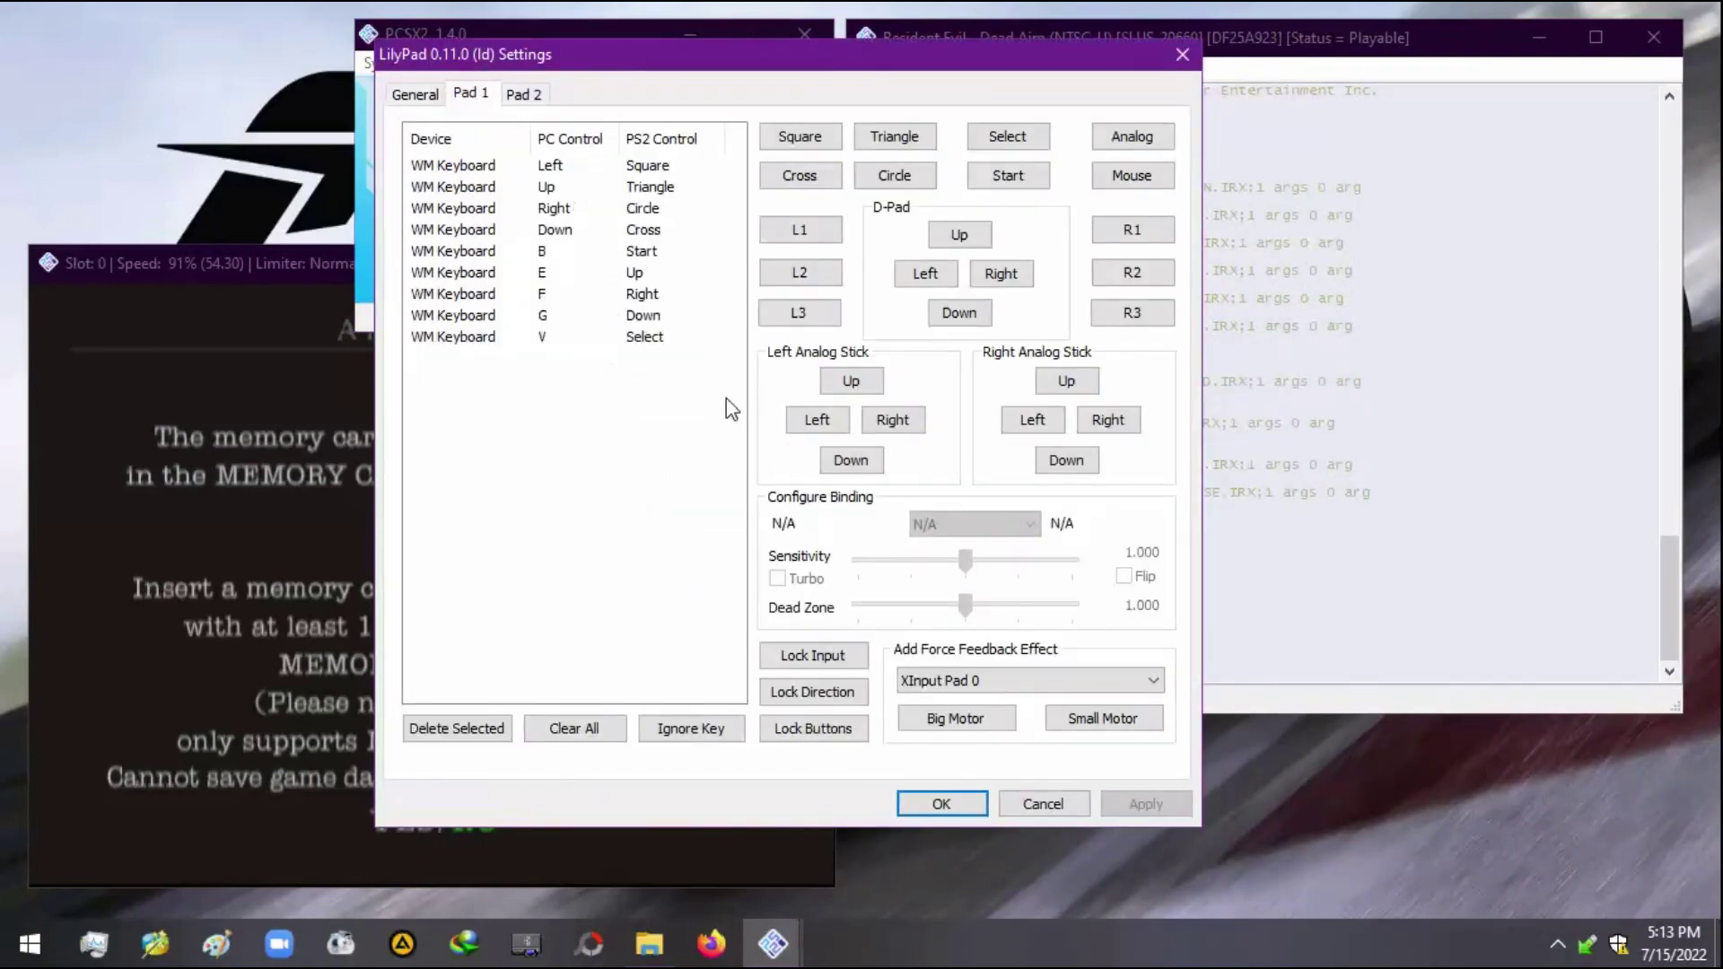
left_click(816, 420)
key("a")
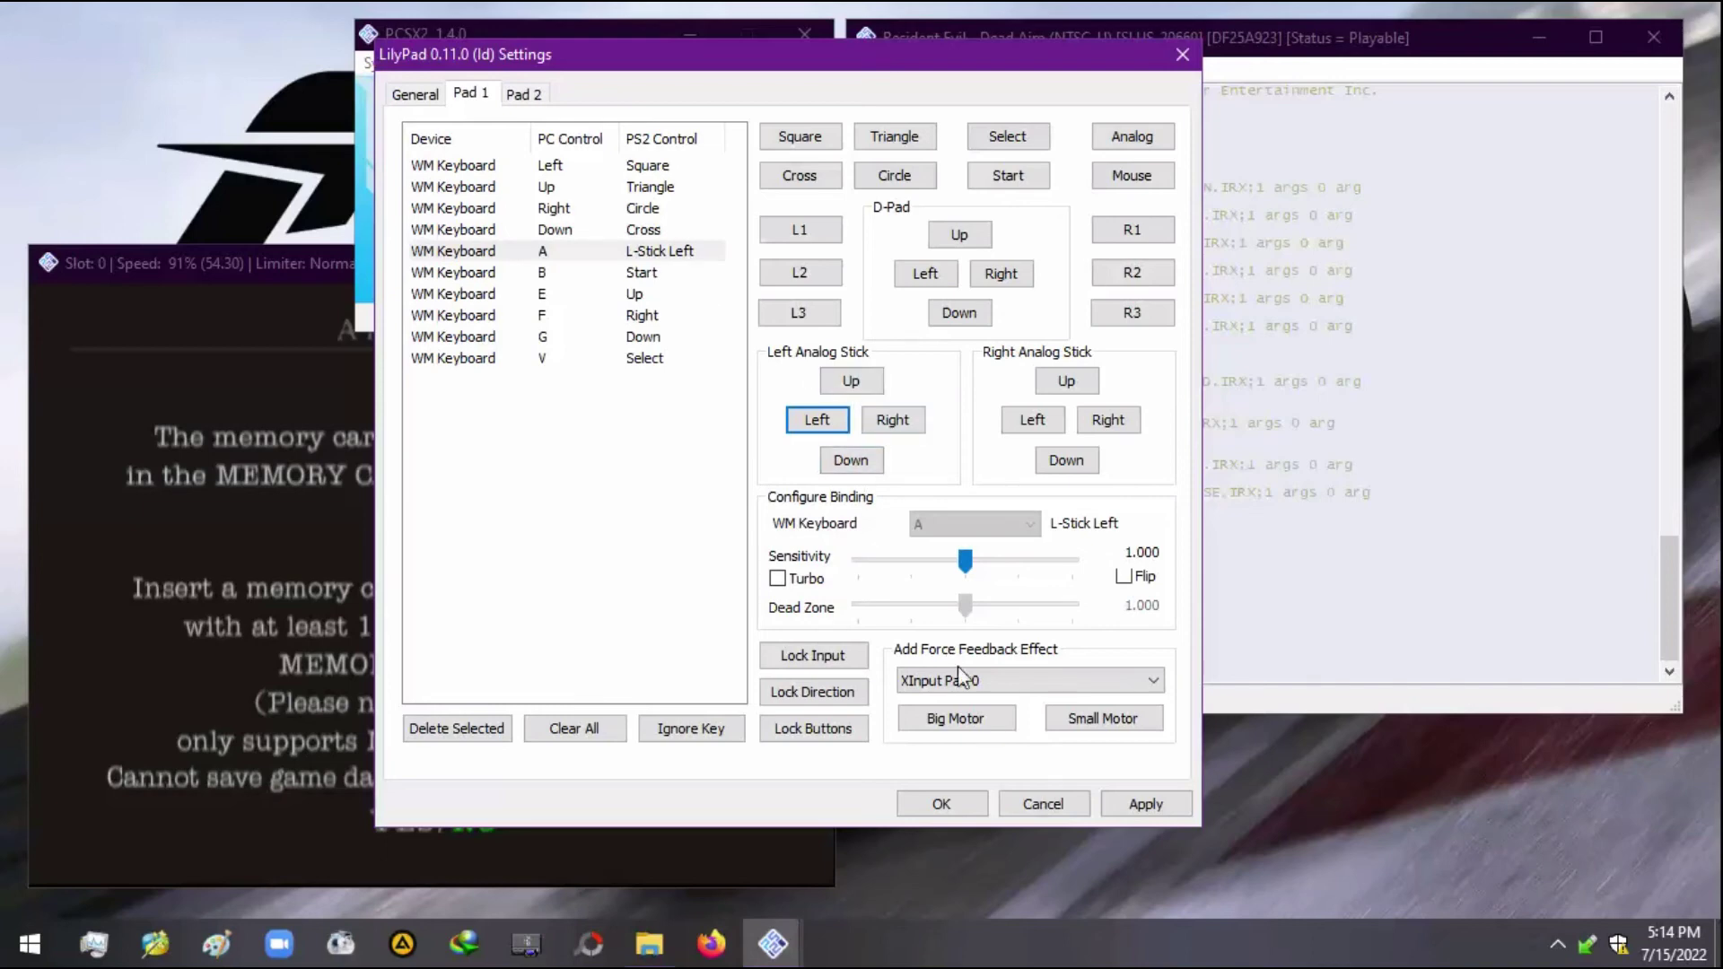
- Discard the pending left analog stick binding and reopen the LilyPad controller plugin settings
left_click(1041, 803)
left_click(508, 63)
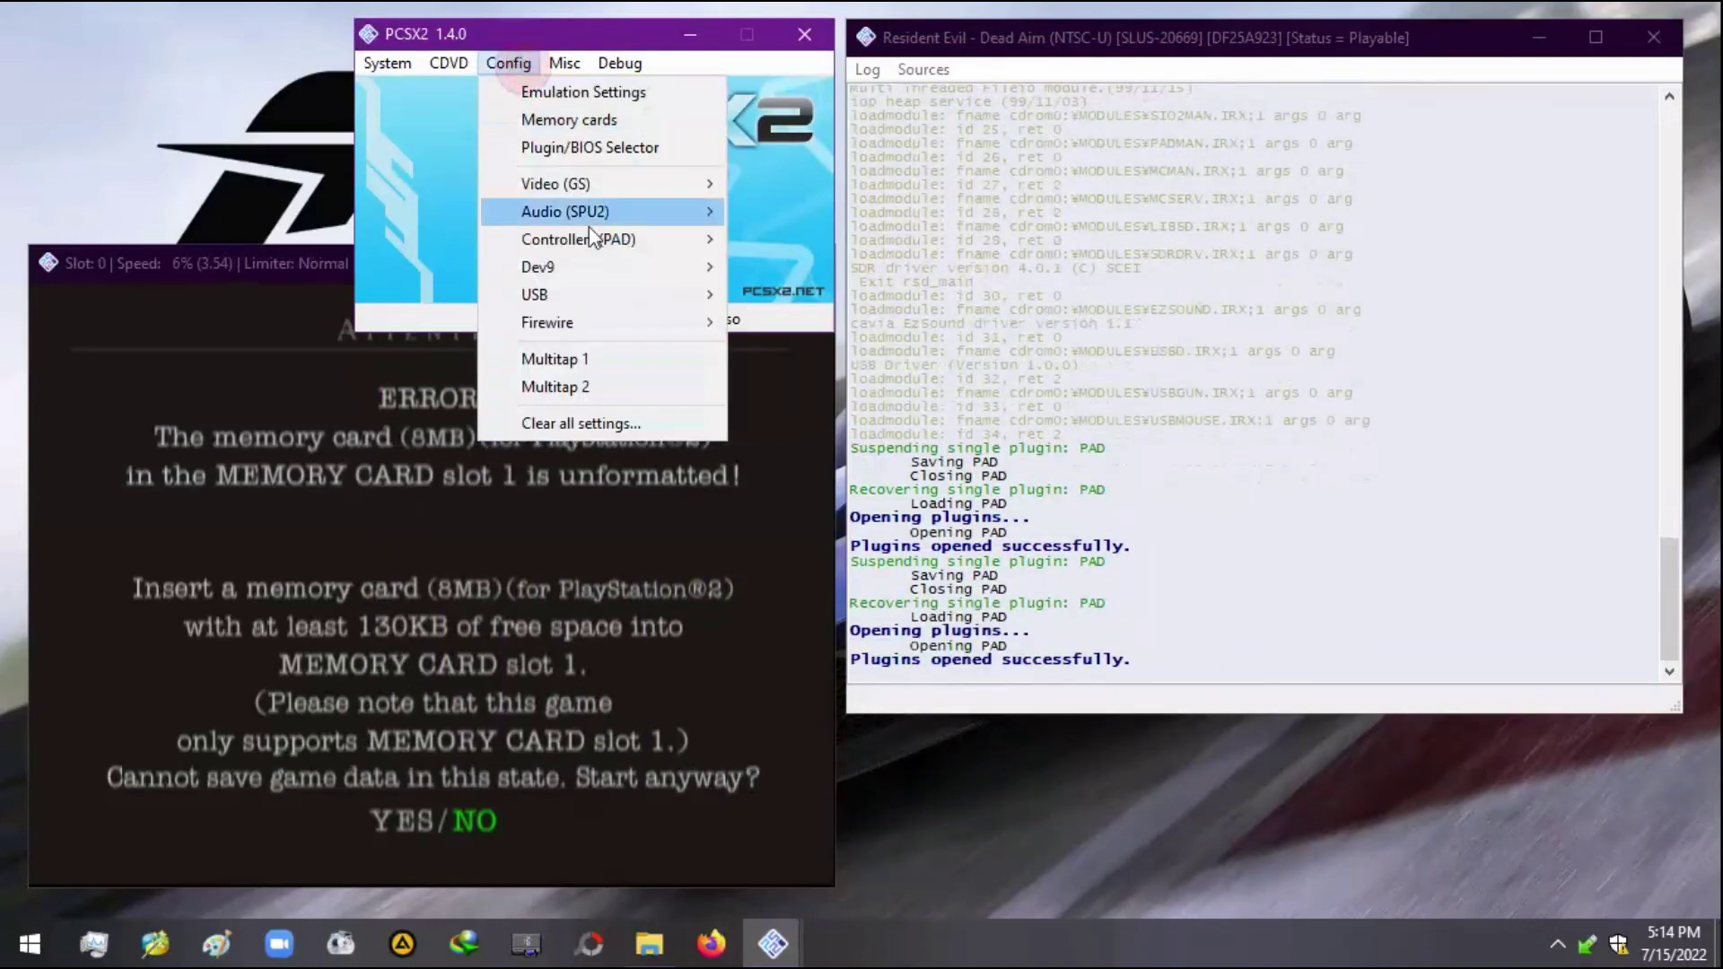
mouse_move(642, 256)
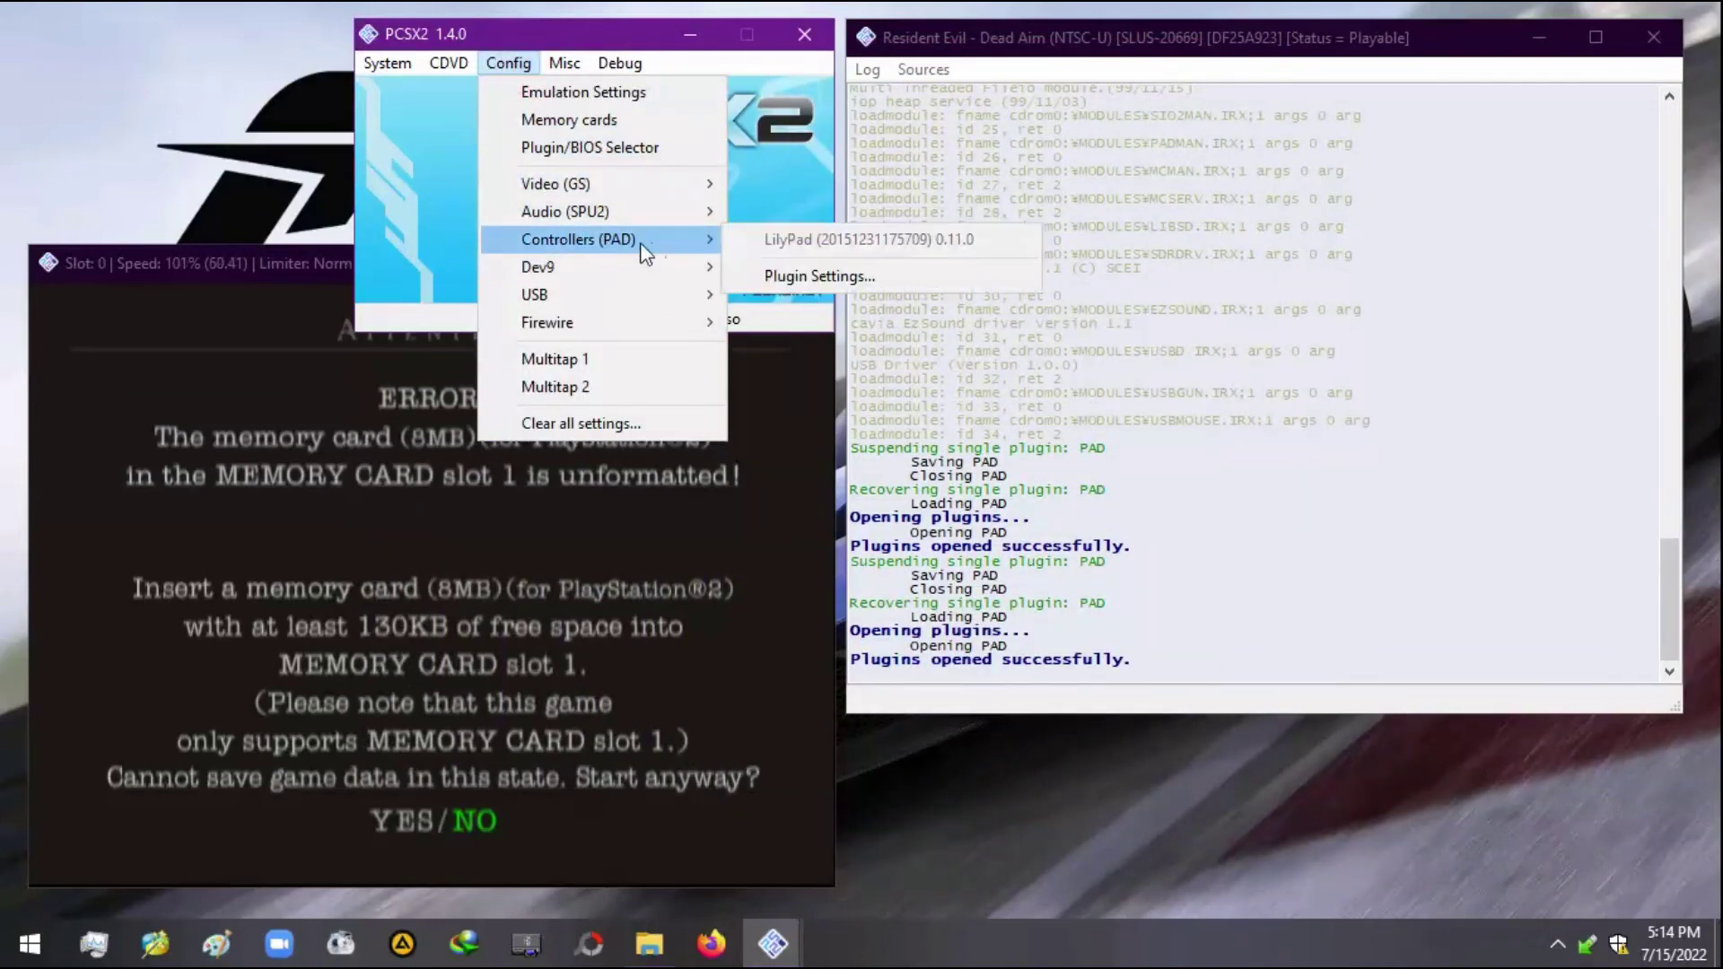
left_click(799, 277)
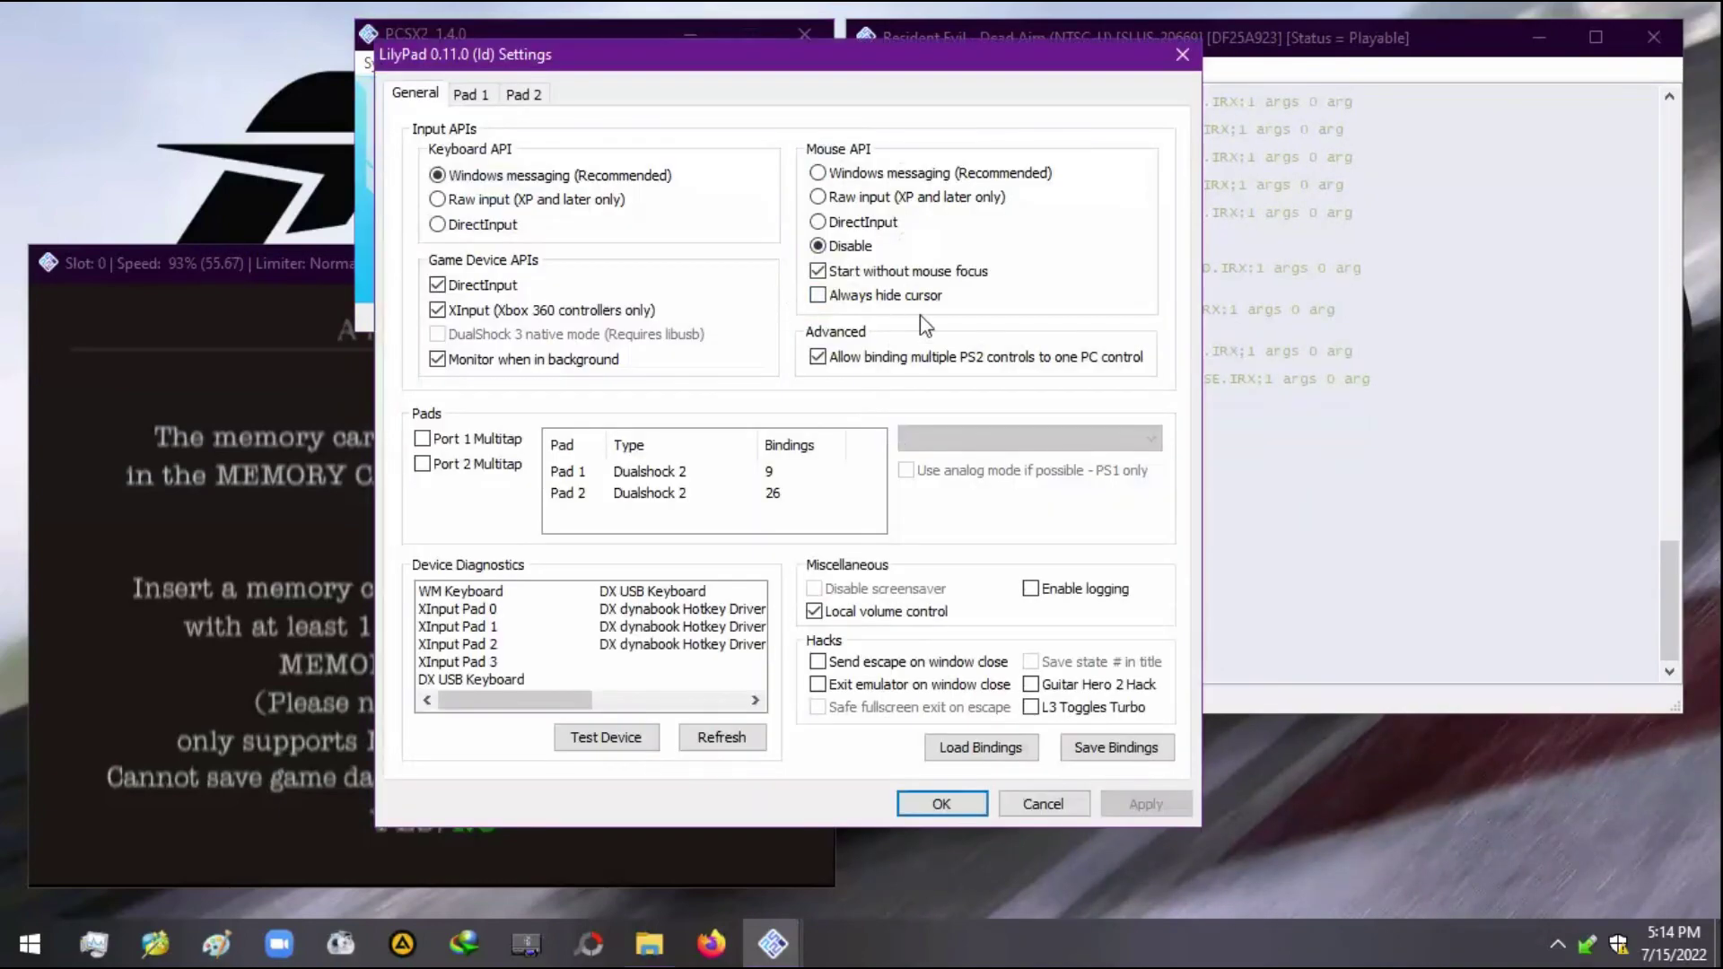
- Bind D-pad Left on Pad 1 to the A key and accept the controller settings
left_click(475, 95)
left_click(925, 274)
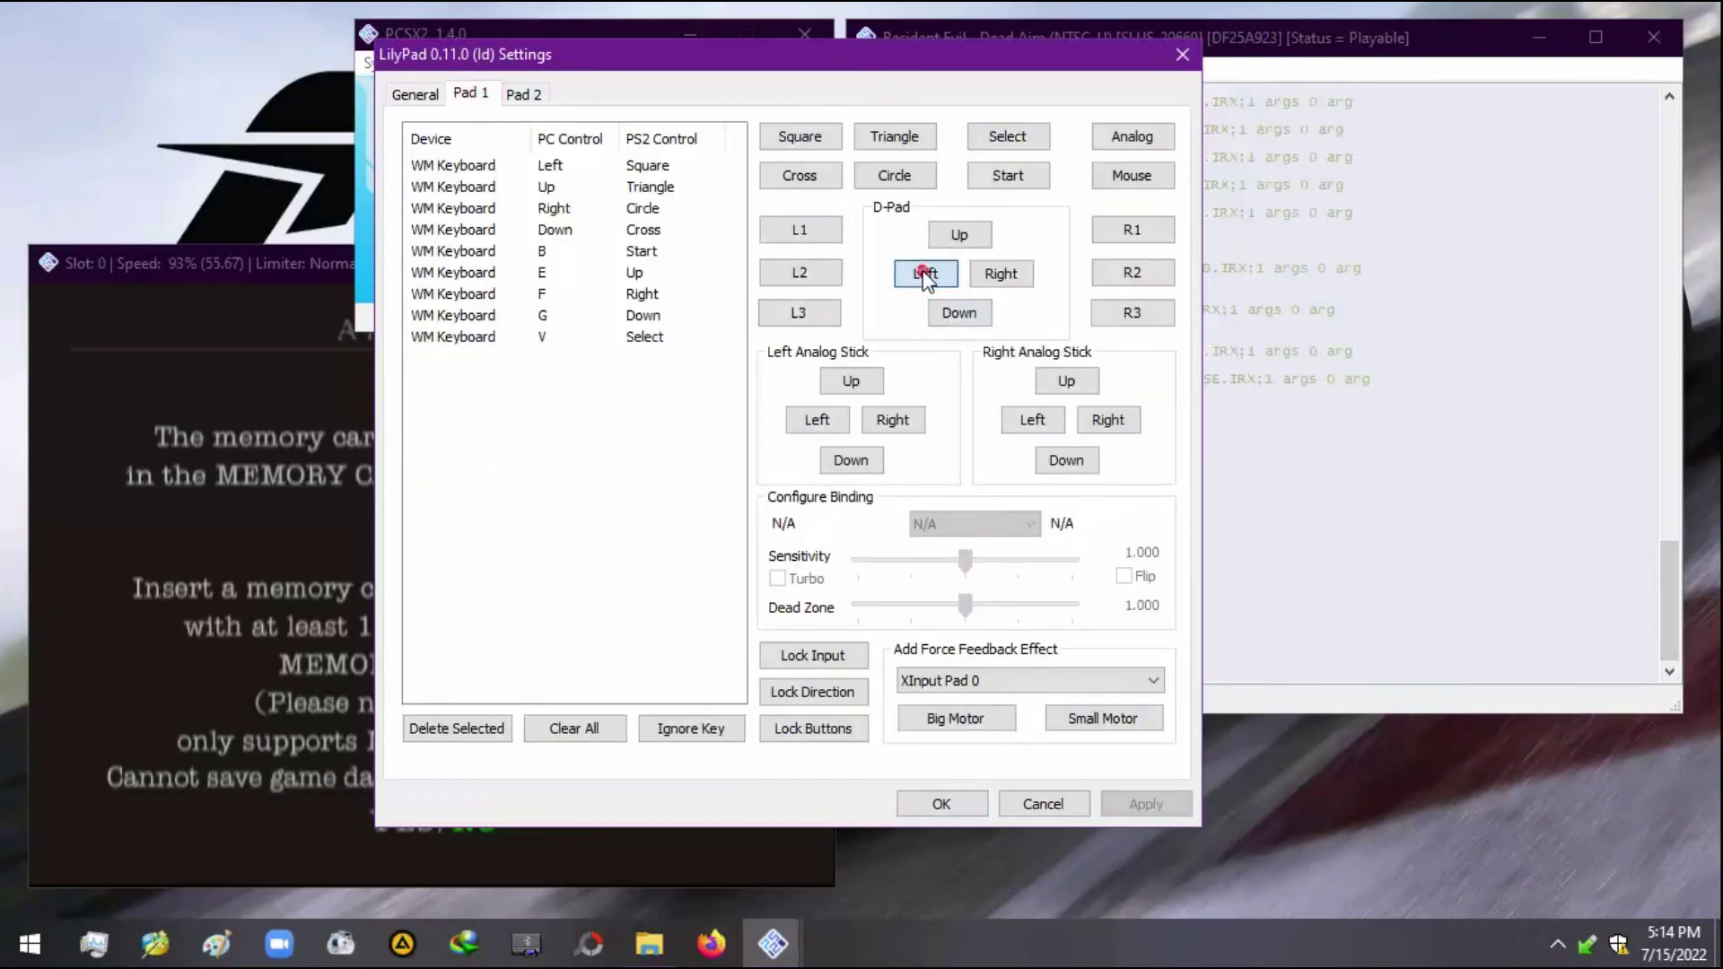
key("a")
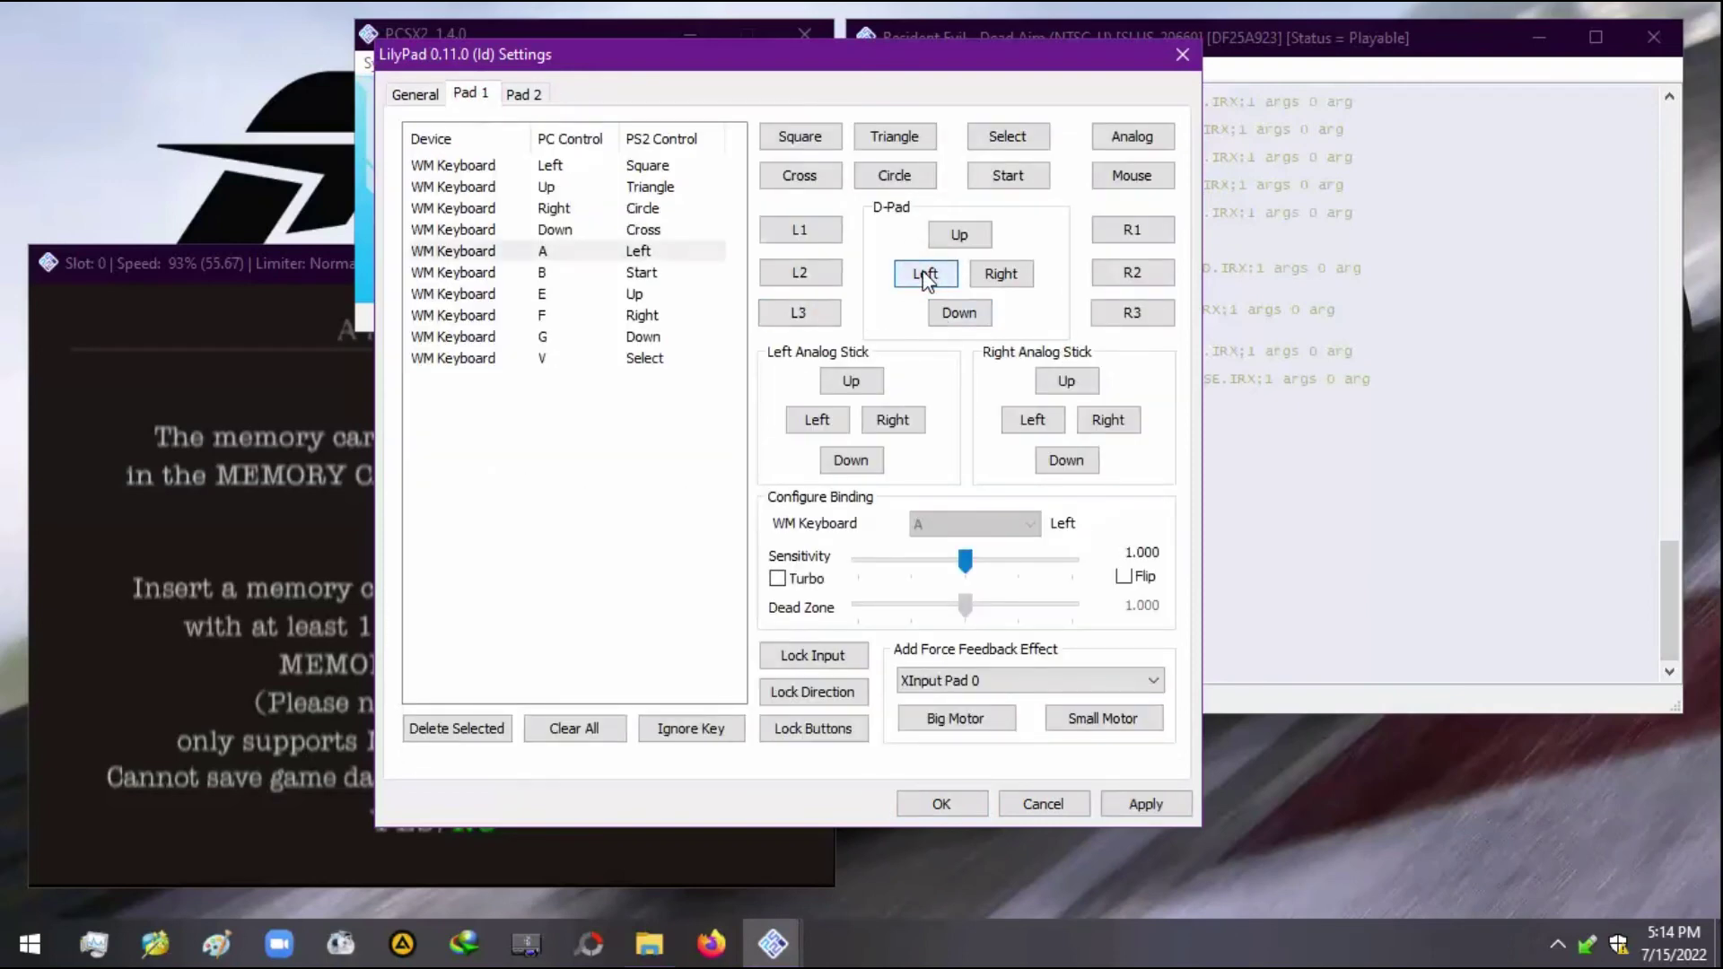
left_click(948, 237)
left_click(996, 273)
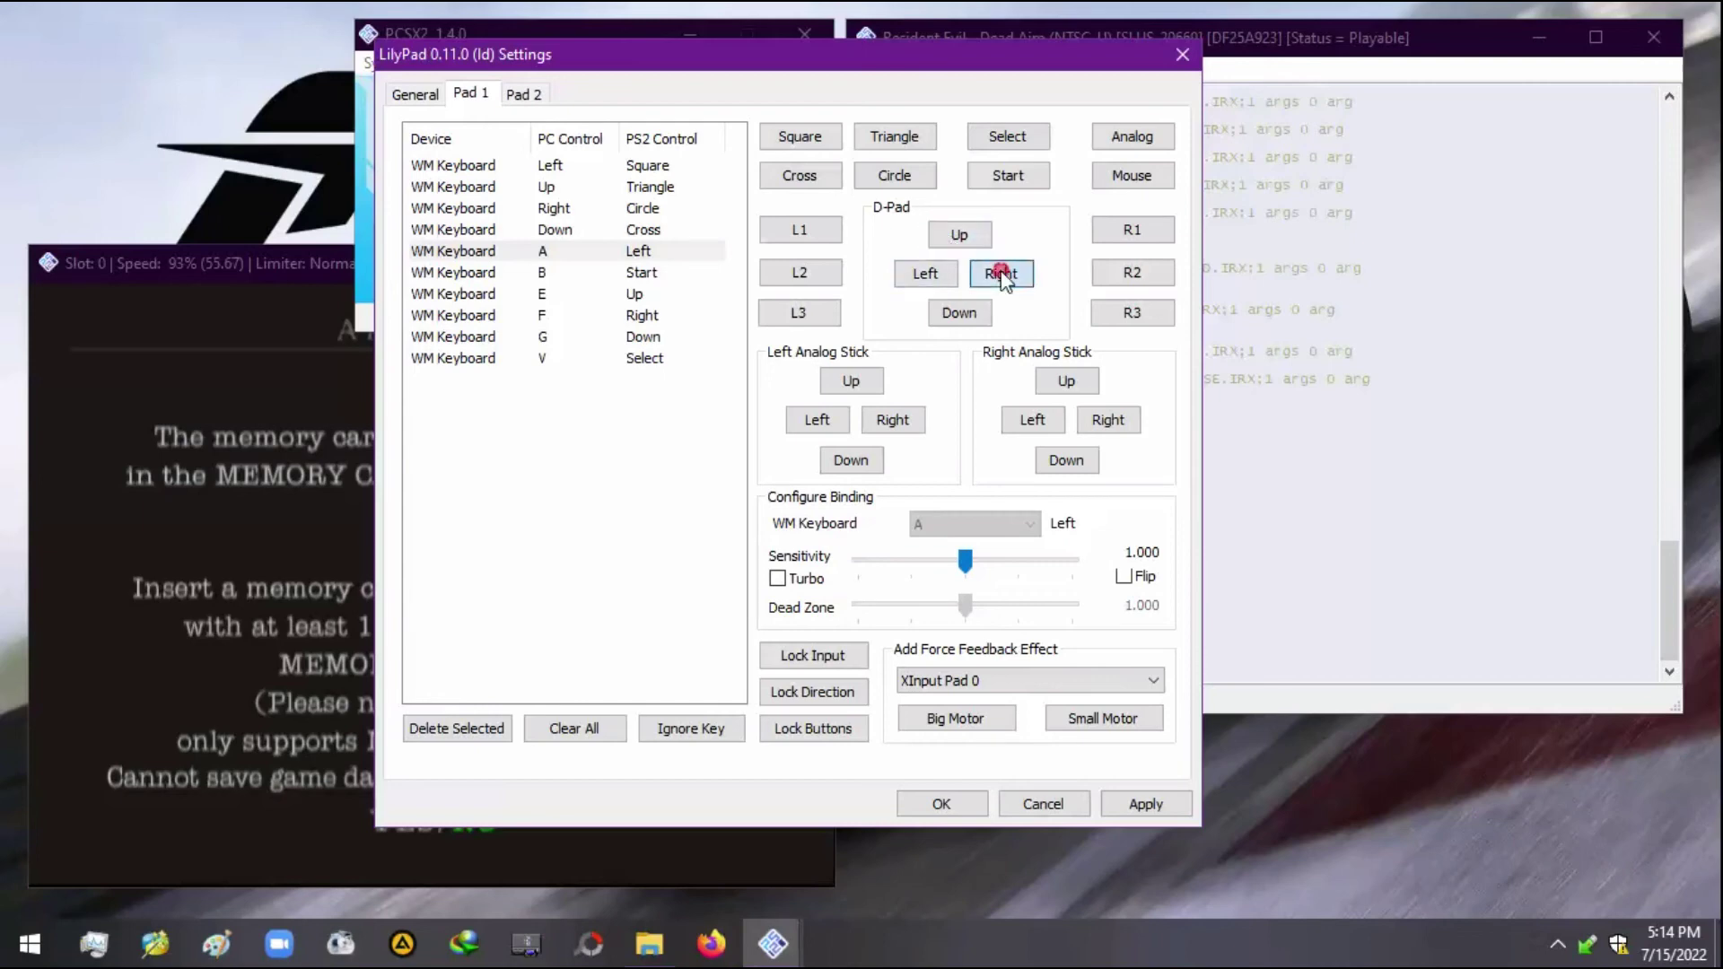
left_click(1141, 805)
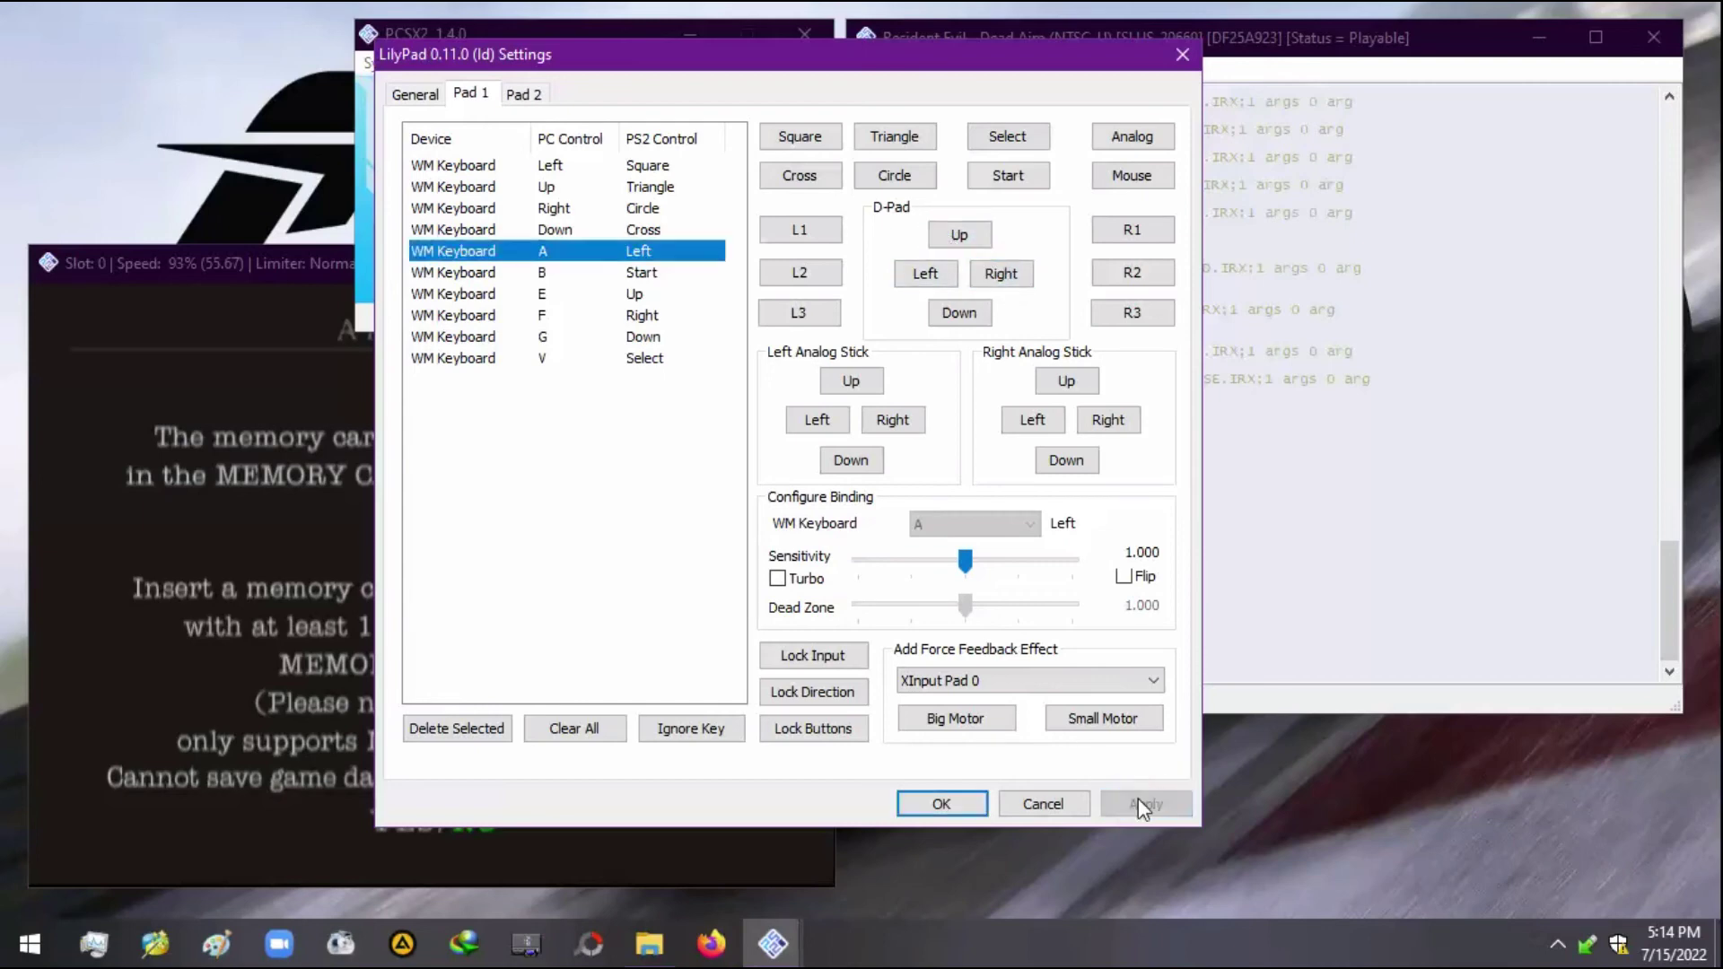
left_click(941, 801)
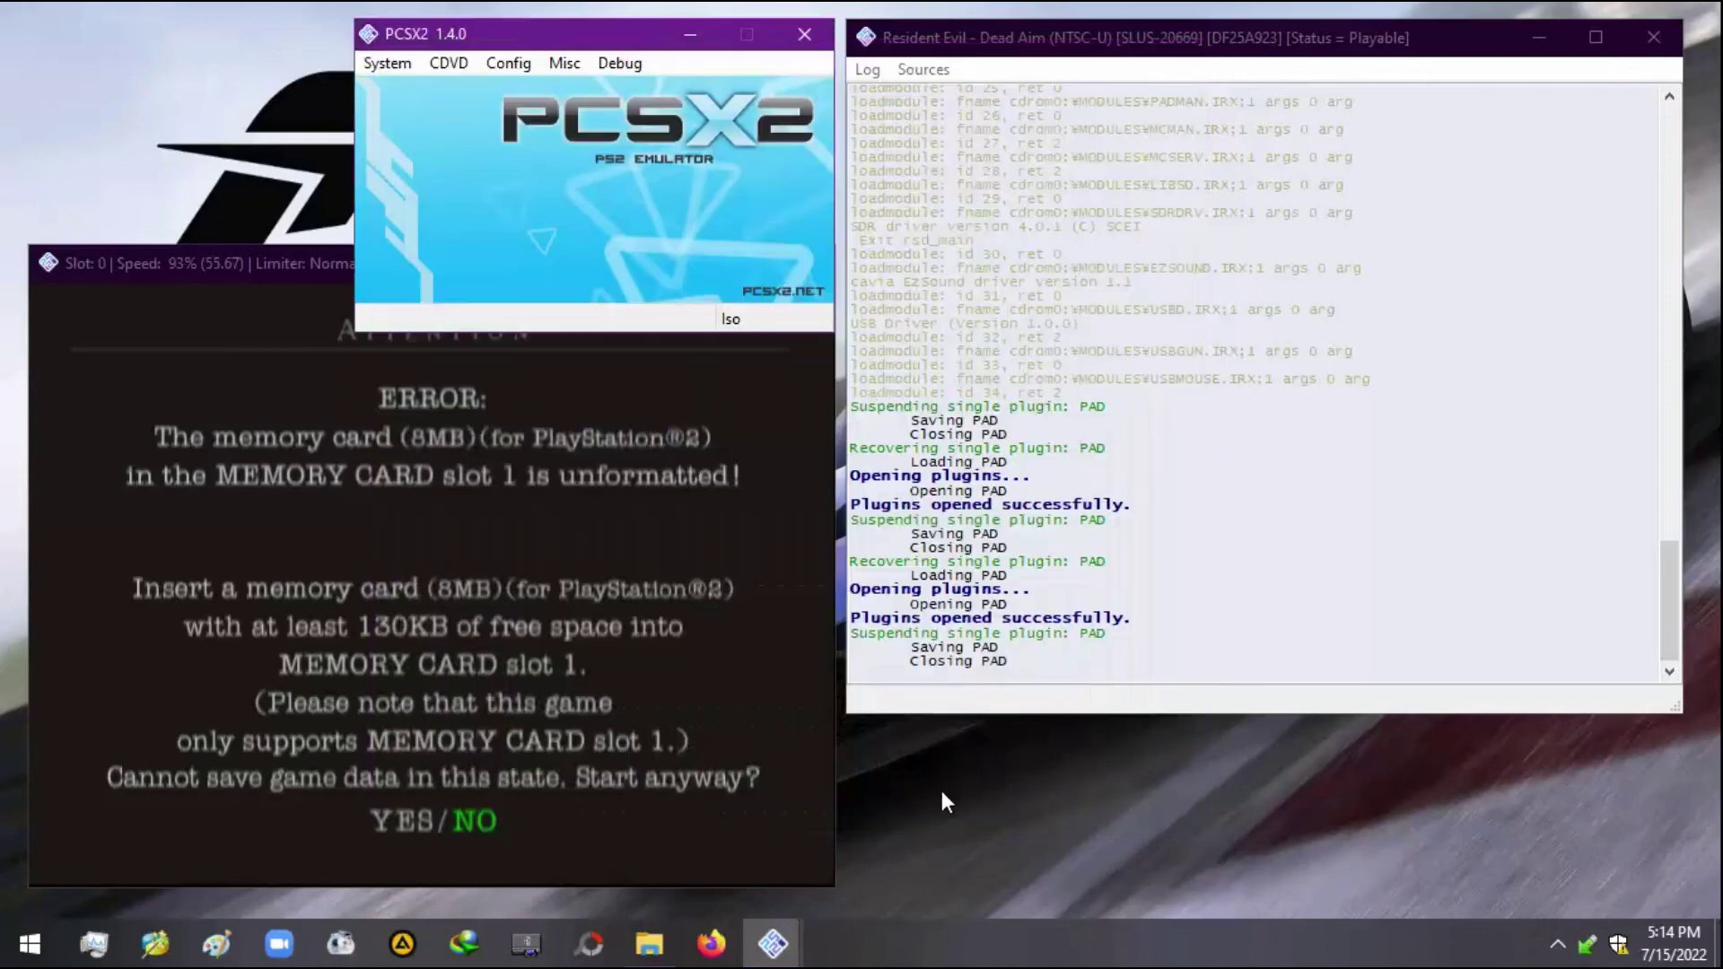
- Answer YES in the game's memory card warning to start without saving
left_click(405, 693)
key("Left")
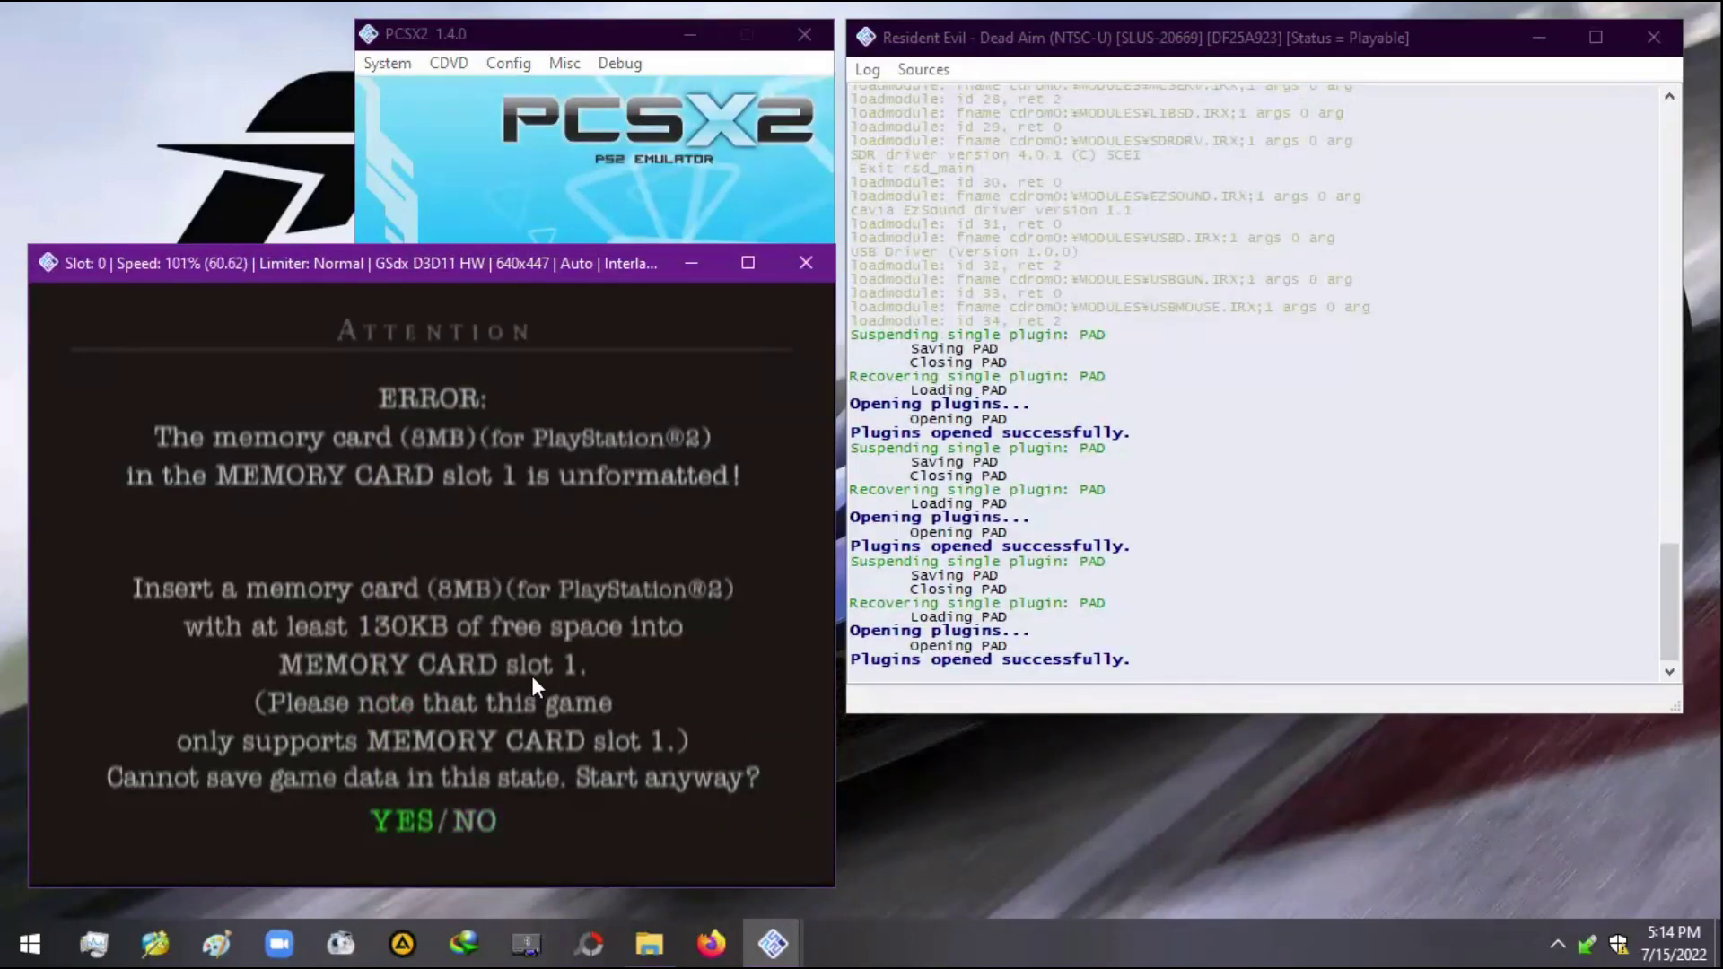
key("Return")
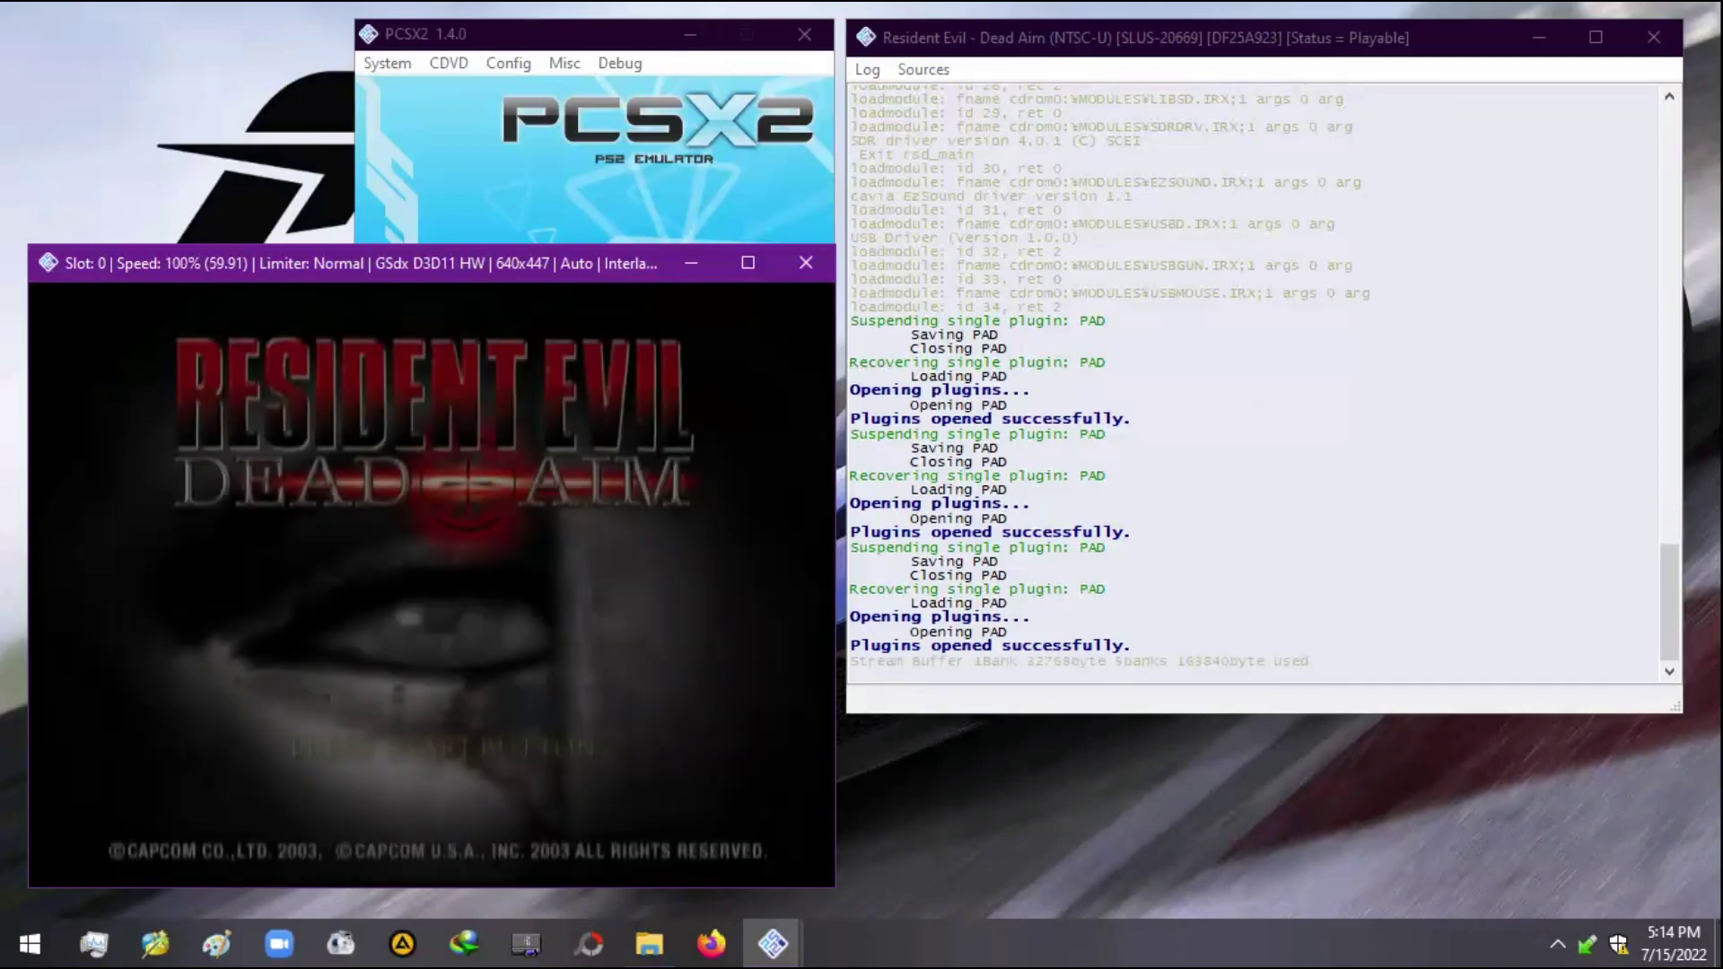
- Enter the title menu of Resident Evil Dead Aim and start a new game on EASY difficulty
key("Return")
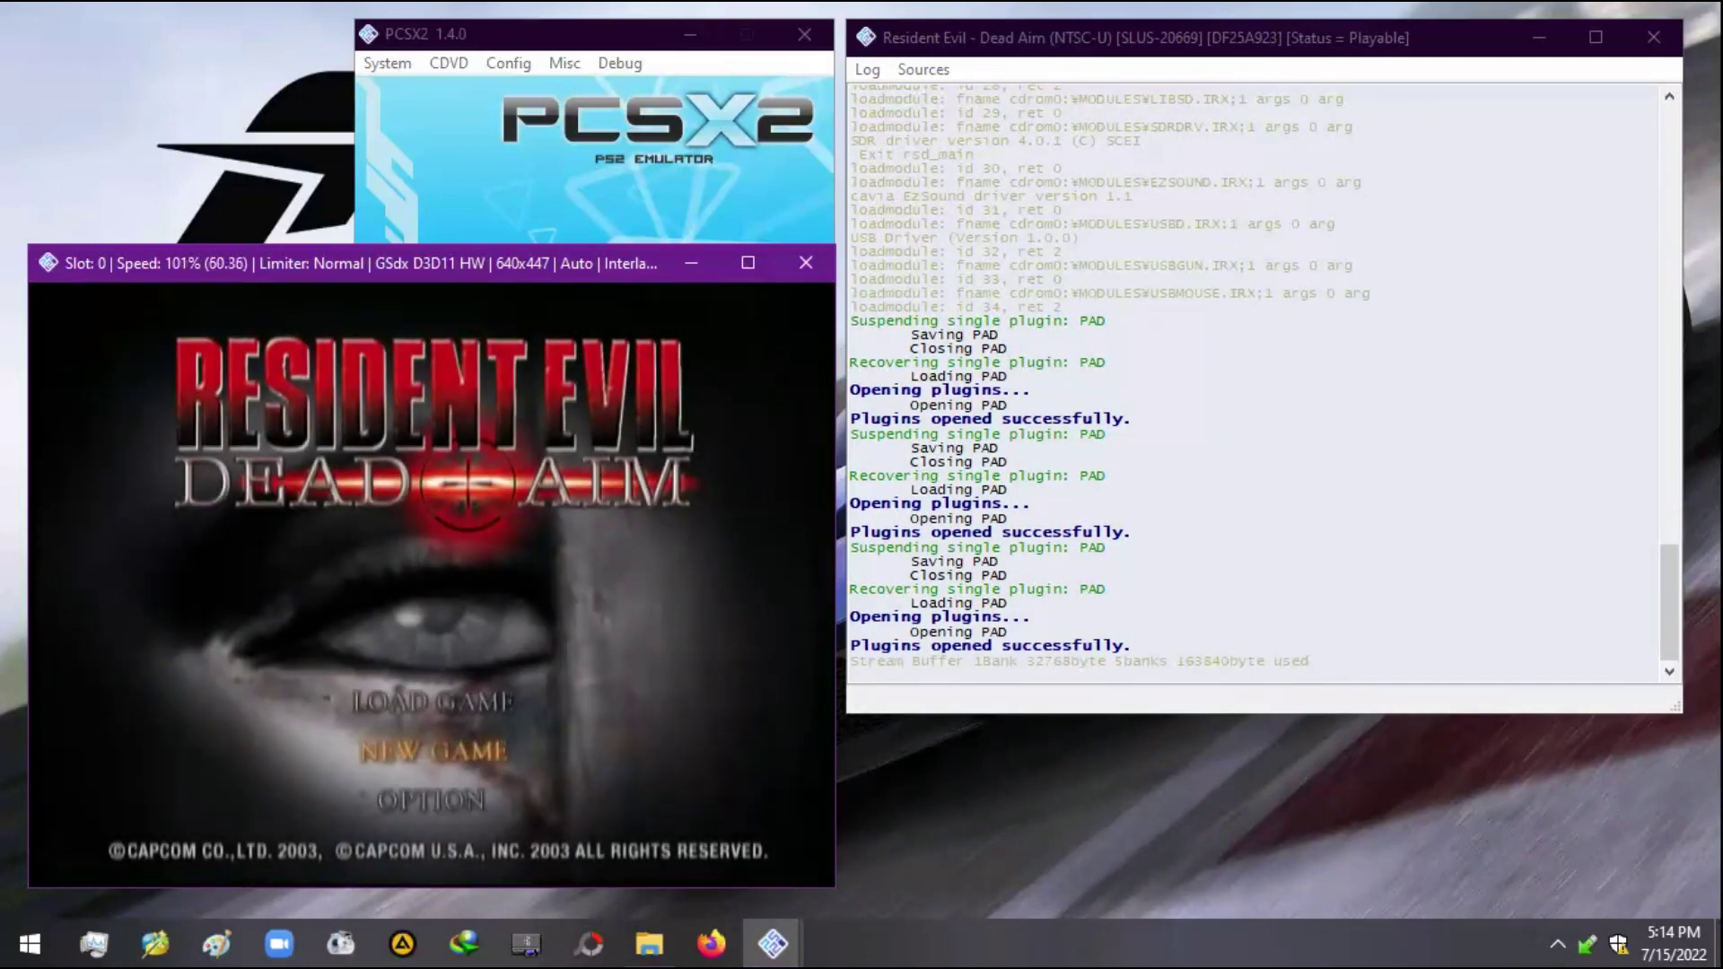
key("Up")
key("Down")
key("Down")
key("Up")
key("Up")
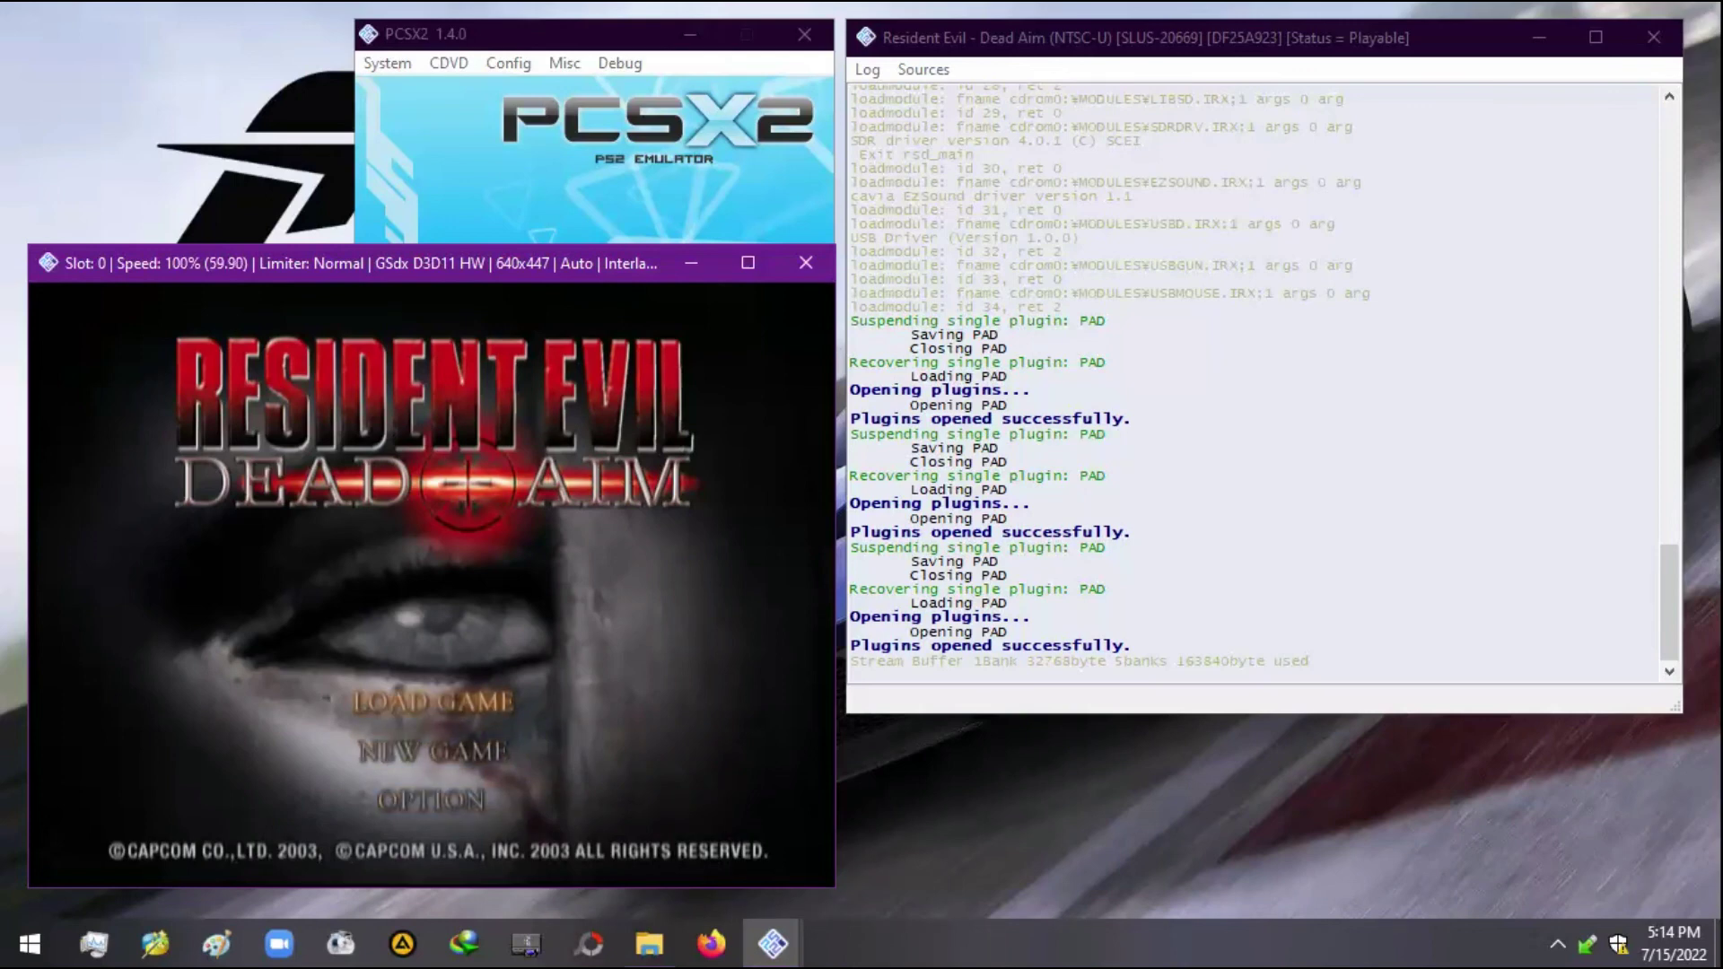
key("Down")
key("Return")
key("Left")
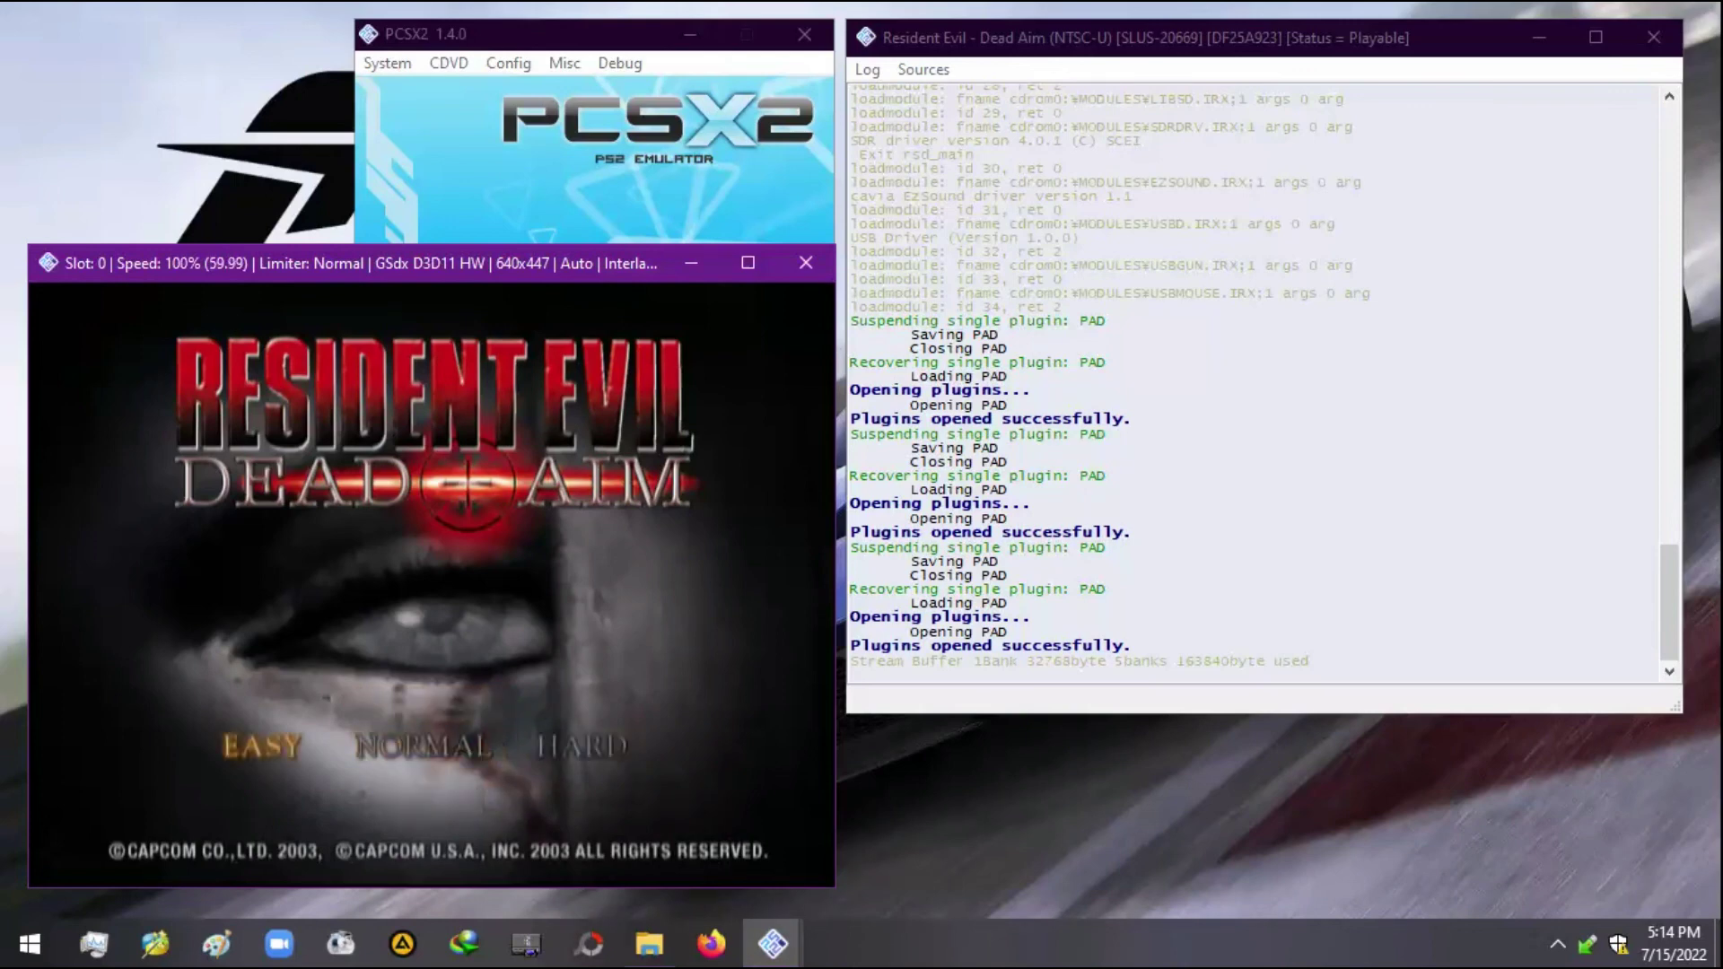
key("Return")
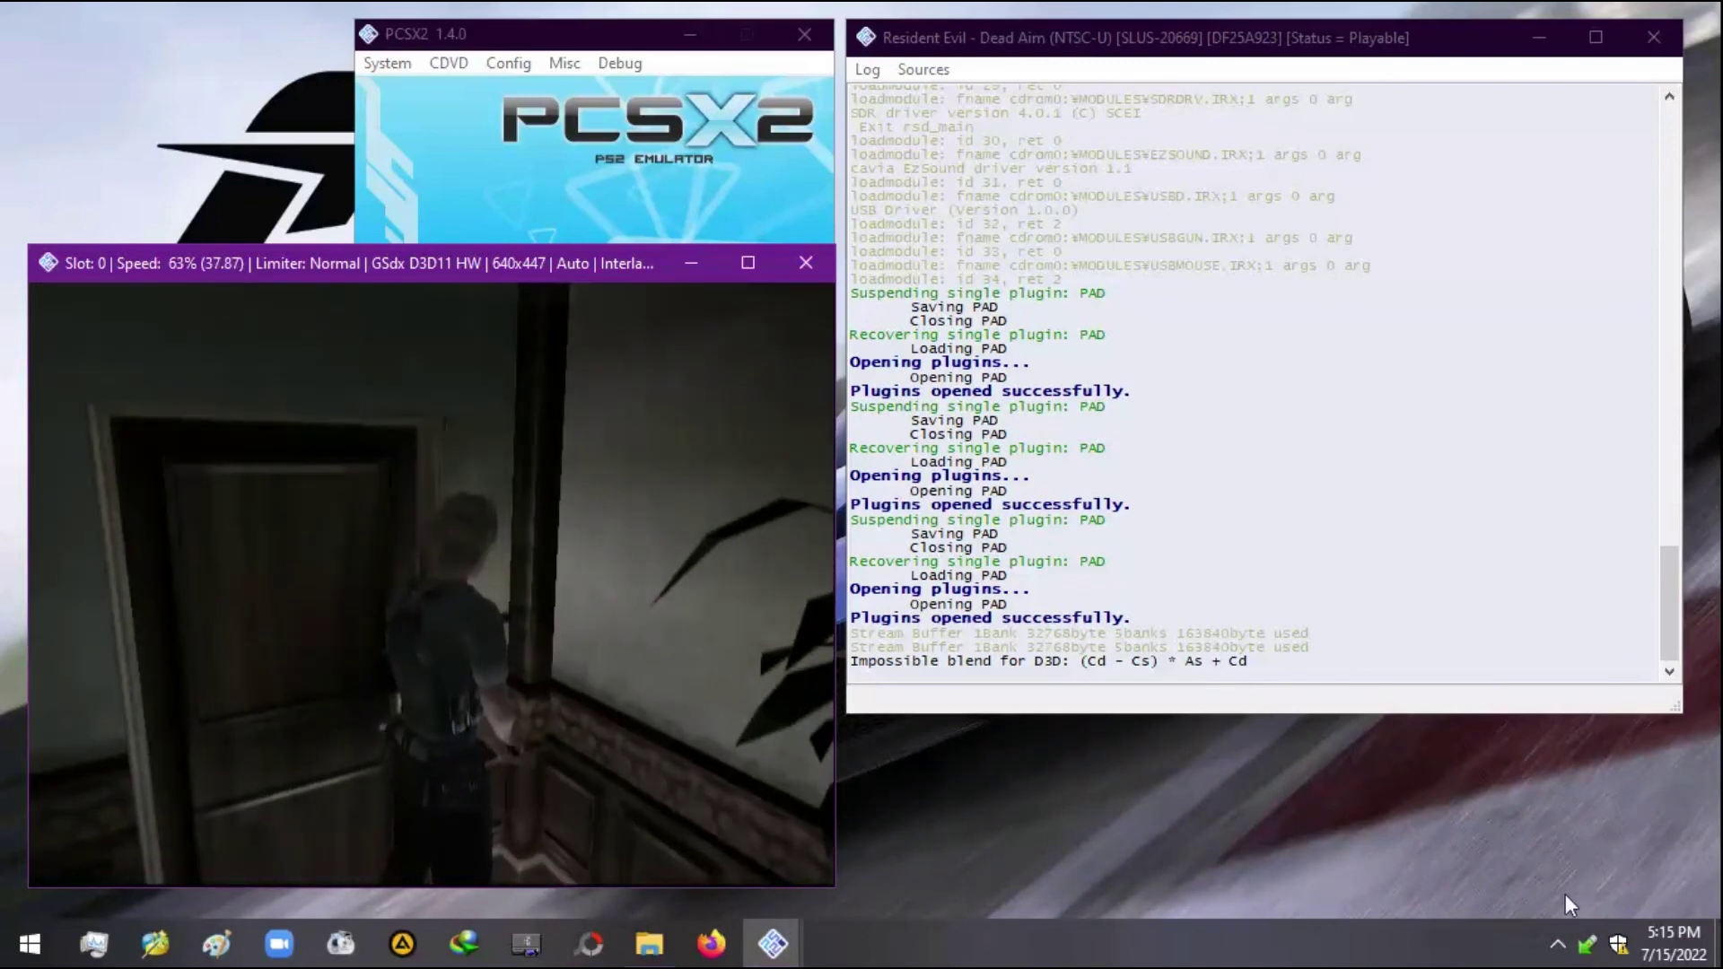
left_click(1570, 955)
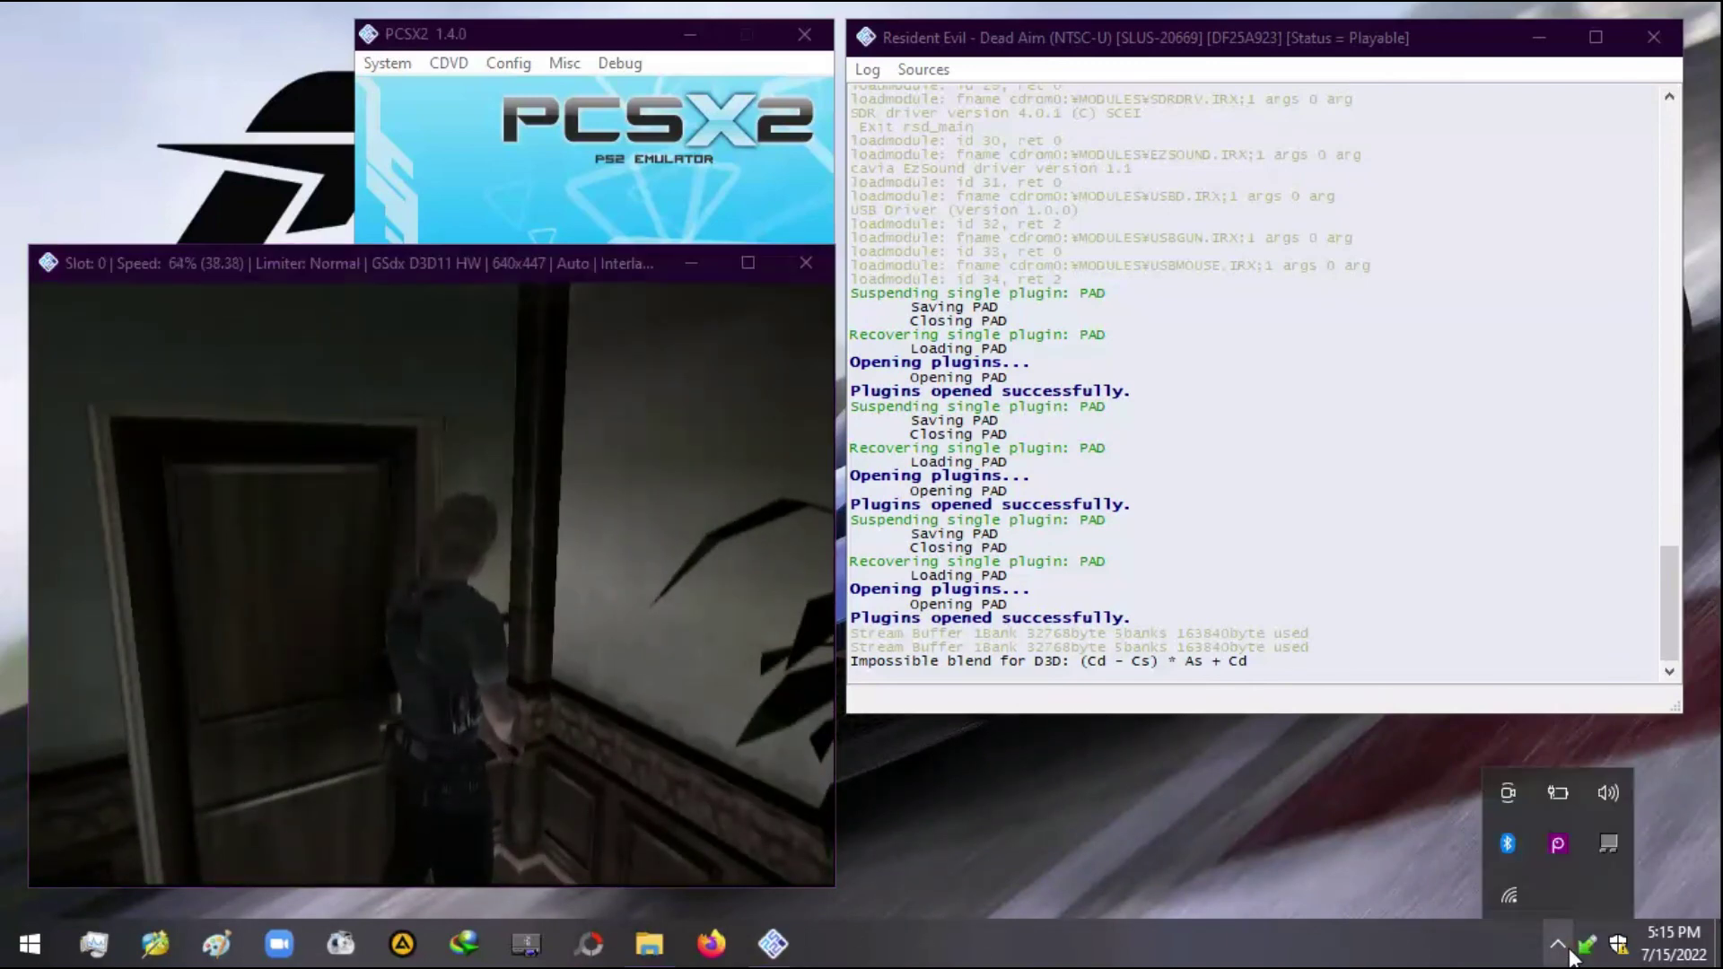
left_click(1389, 847)
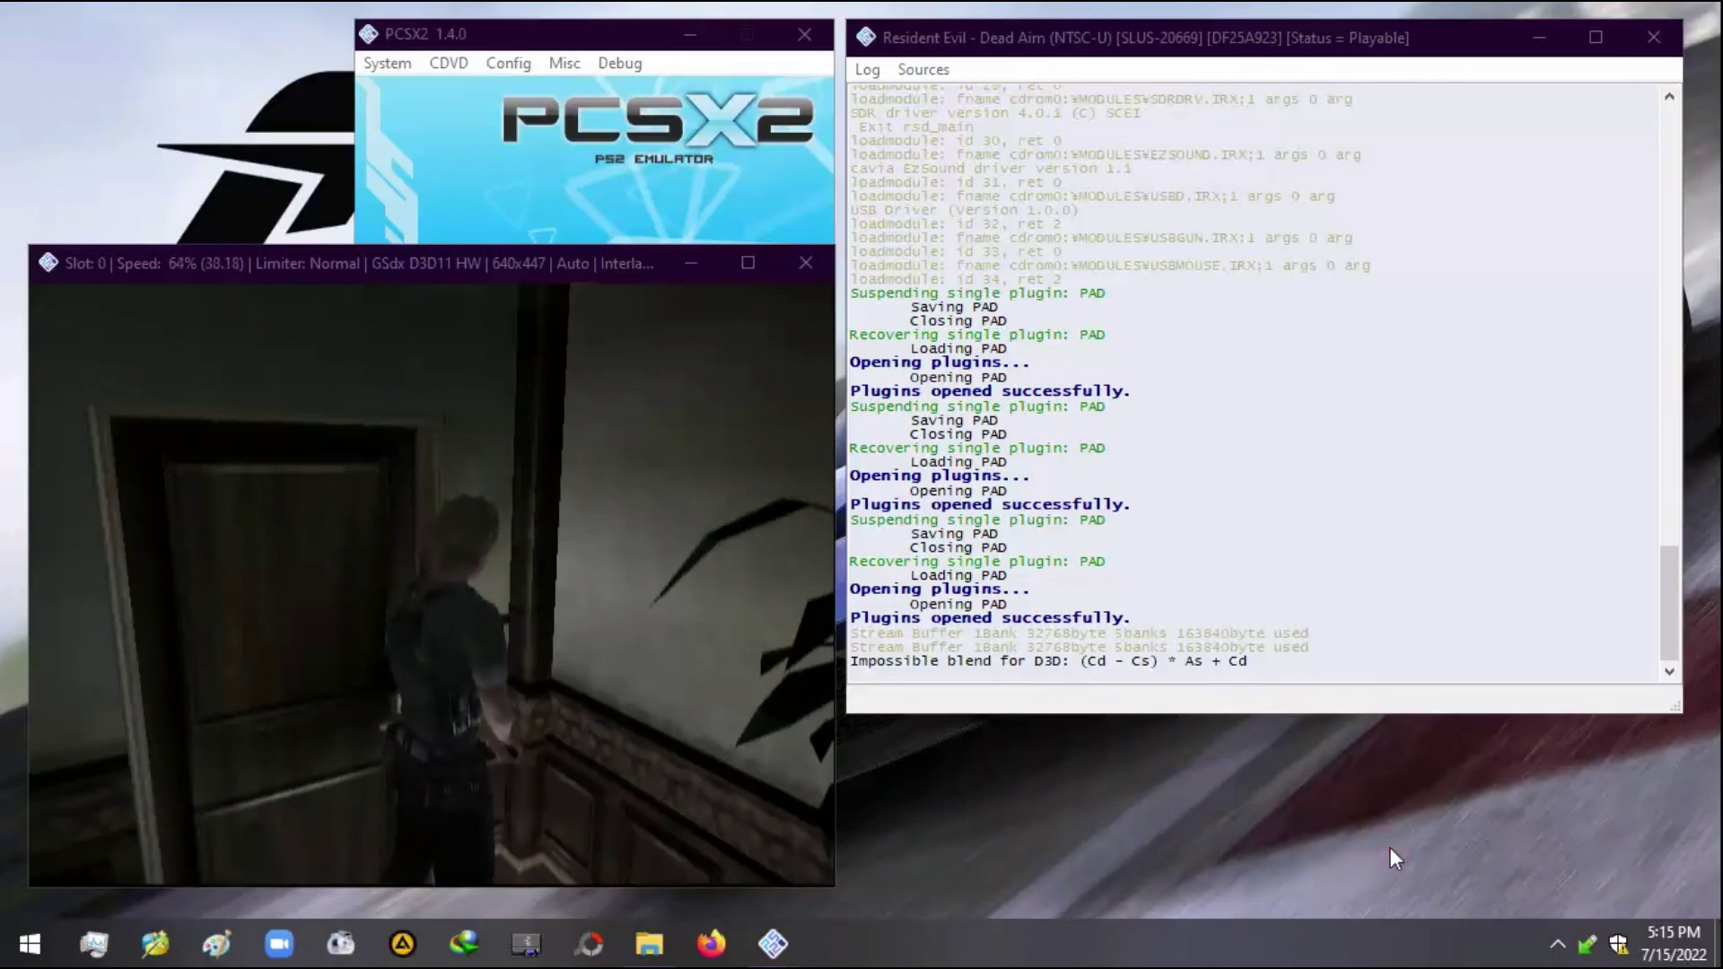